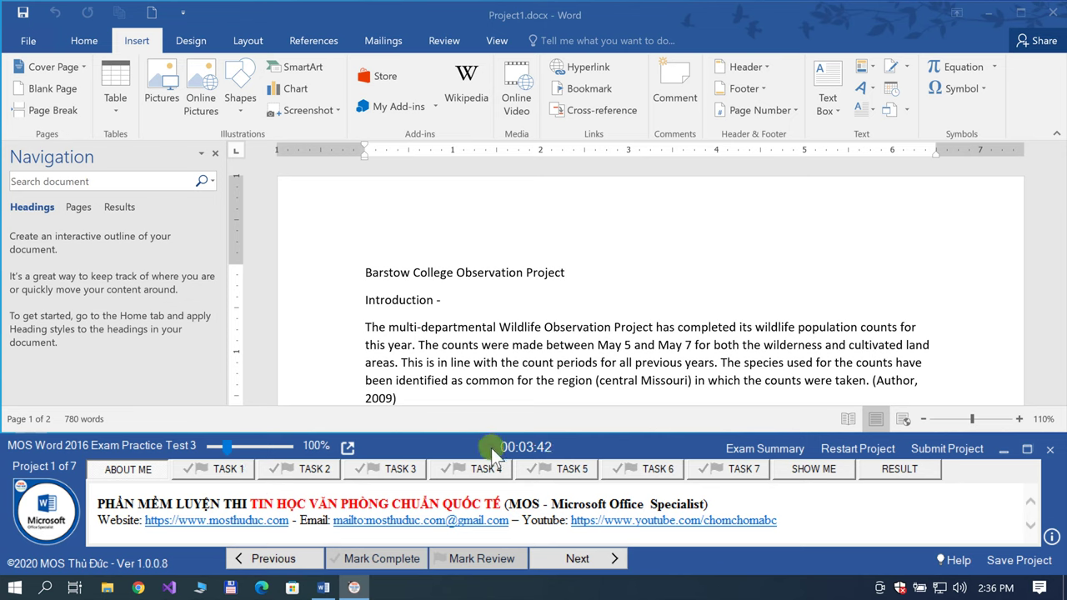
Step: Search the document for 'Wilderness Summary' and place the cursor on the blank line above that heading
click(223, 472)
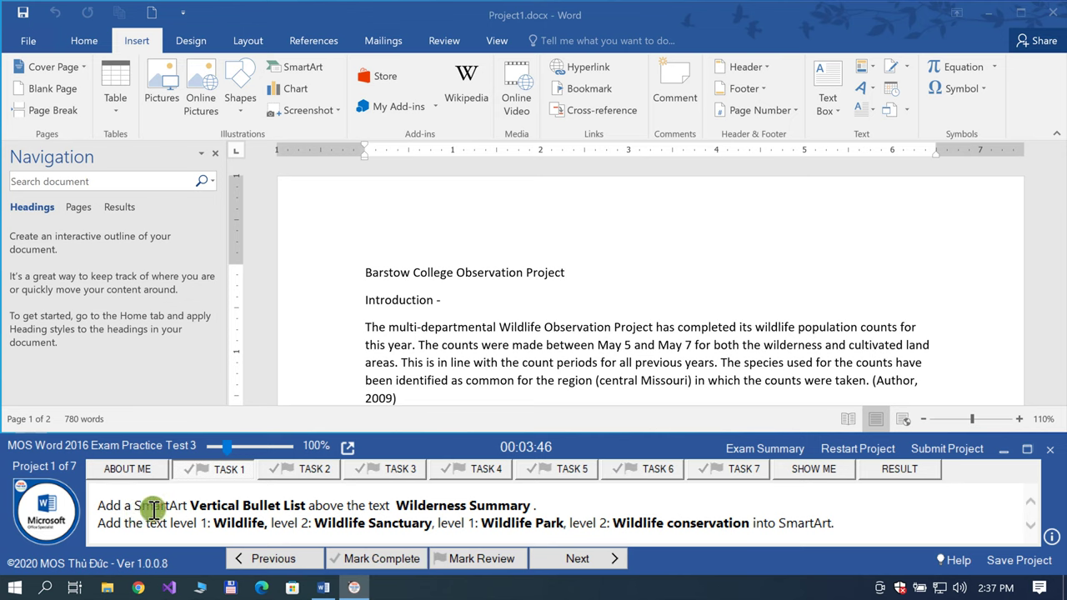
drag(154, 508, 329, 505)
click(360, 505)
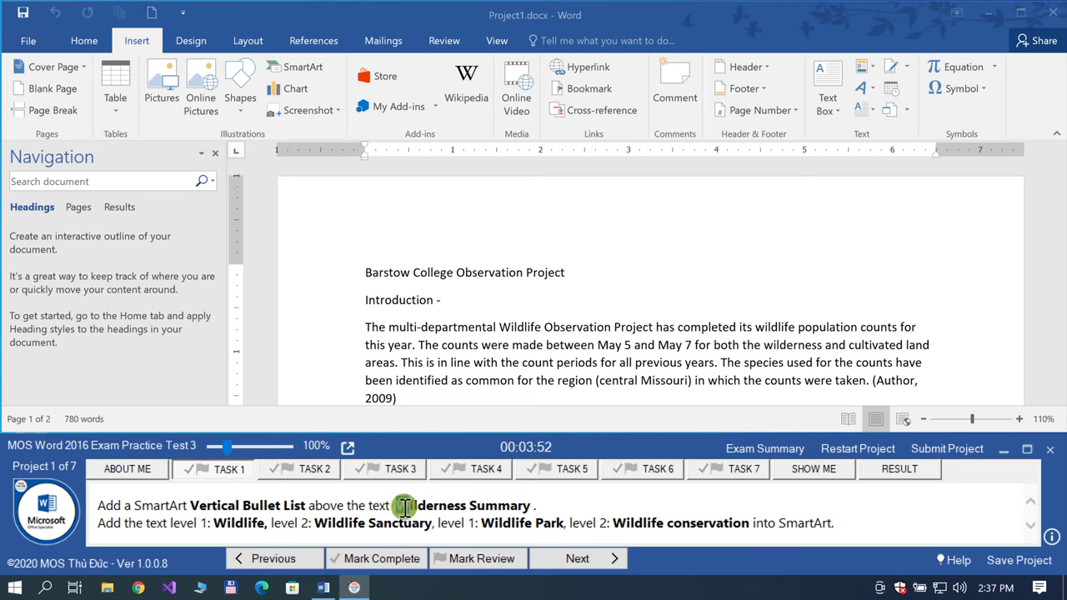
drag(417, 507, 508, 507)
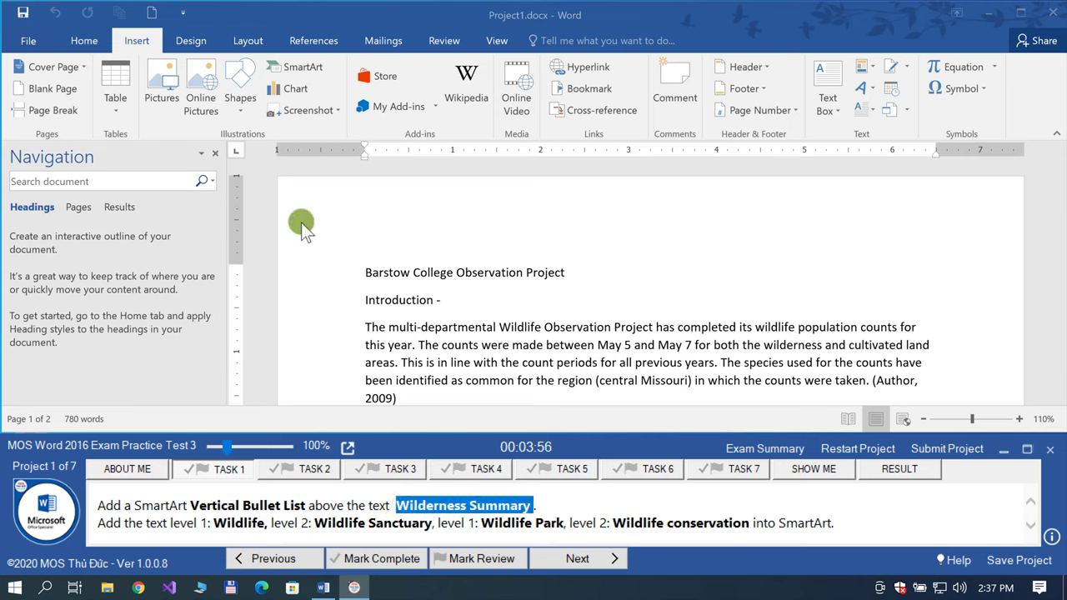
click(156, 184)
text(Wilderness Summary)
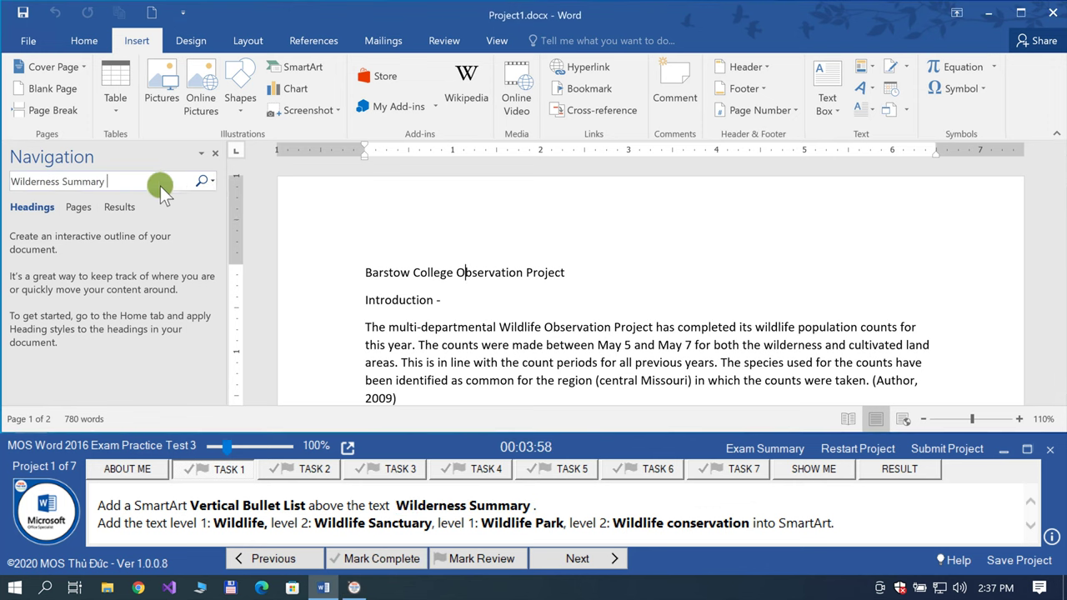
click(376, 183)
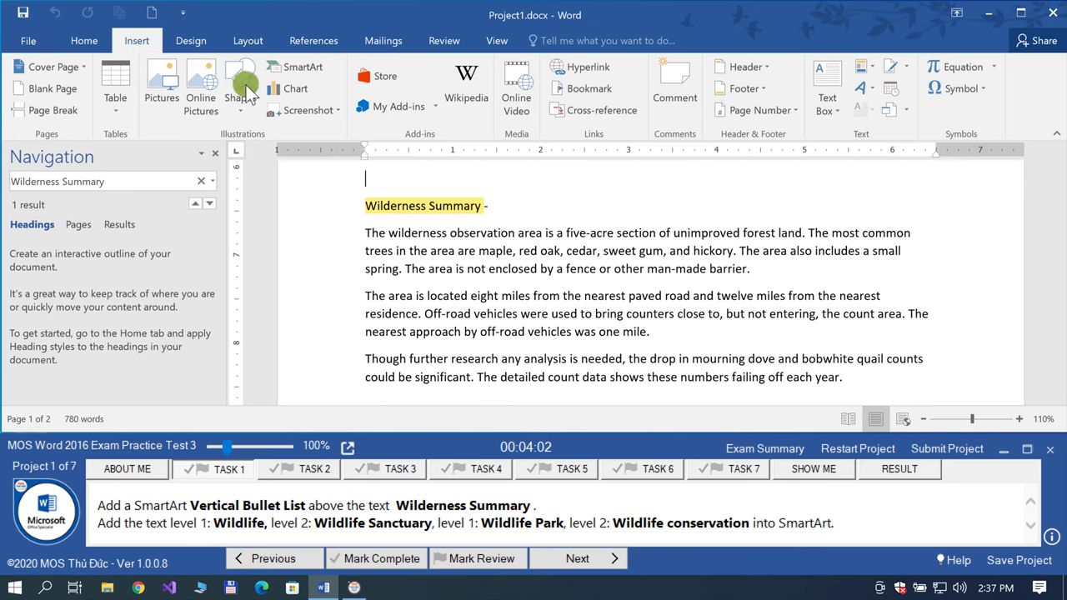
Step: Insert a Vertical Bullet List SmartArt from the List category above the Wilderness Summary heading
click(300, 71)
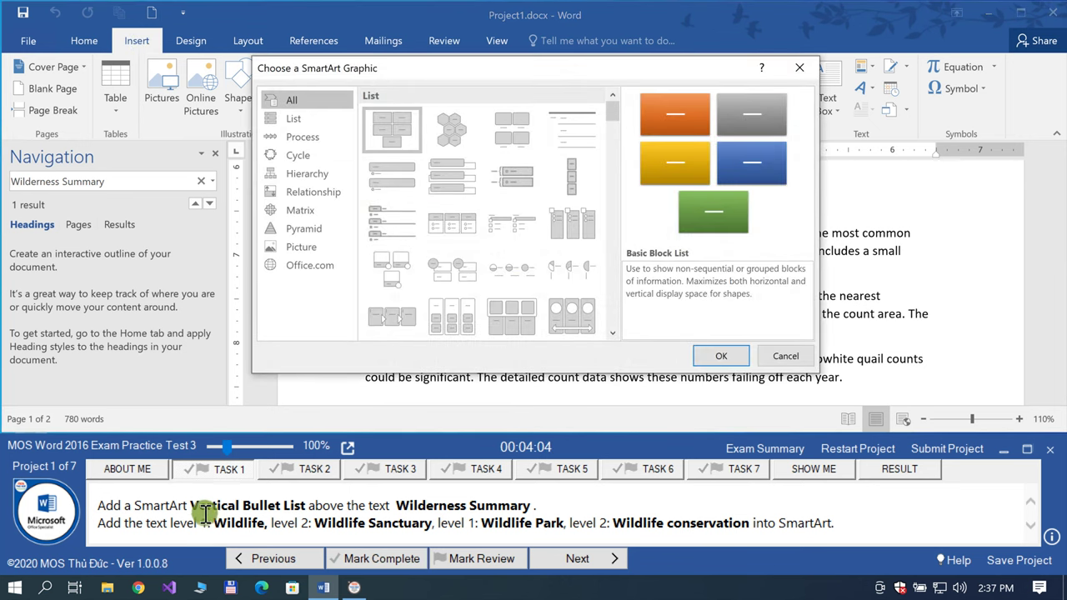
drag(191, 506, 297, 524)
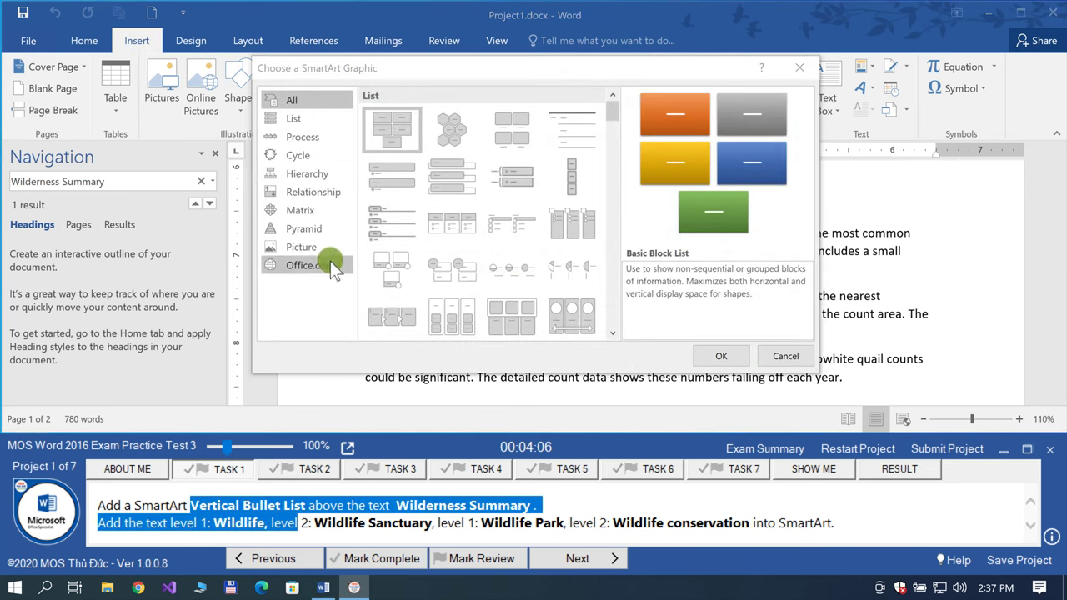
click(316, 121)
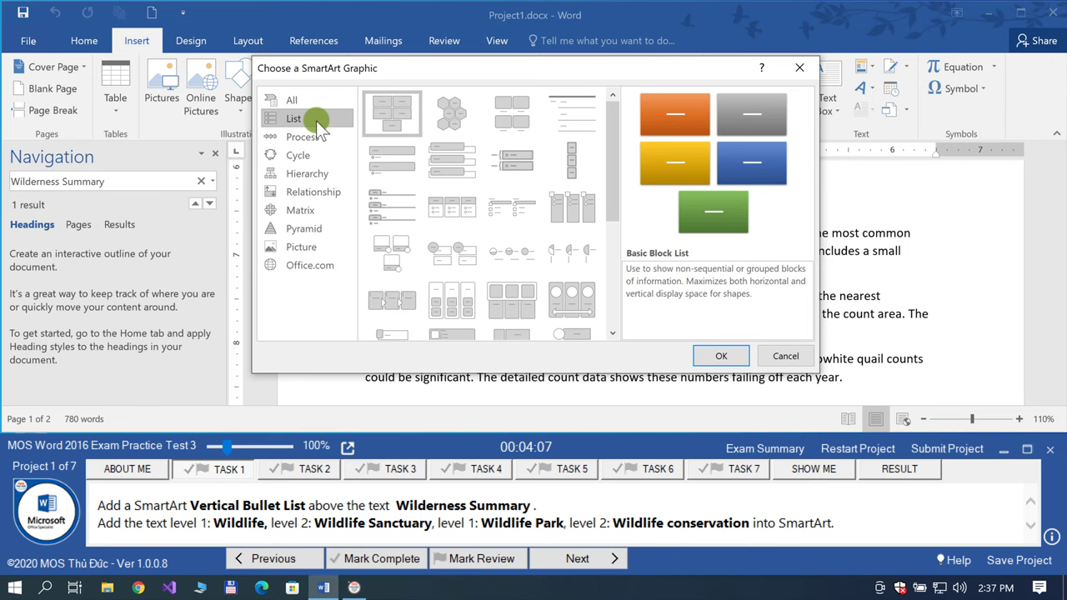
click(388, 167)
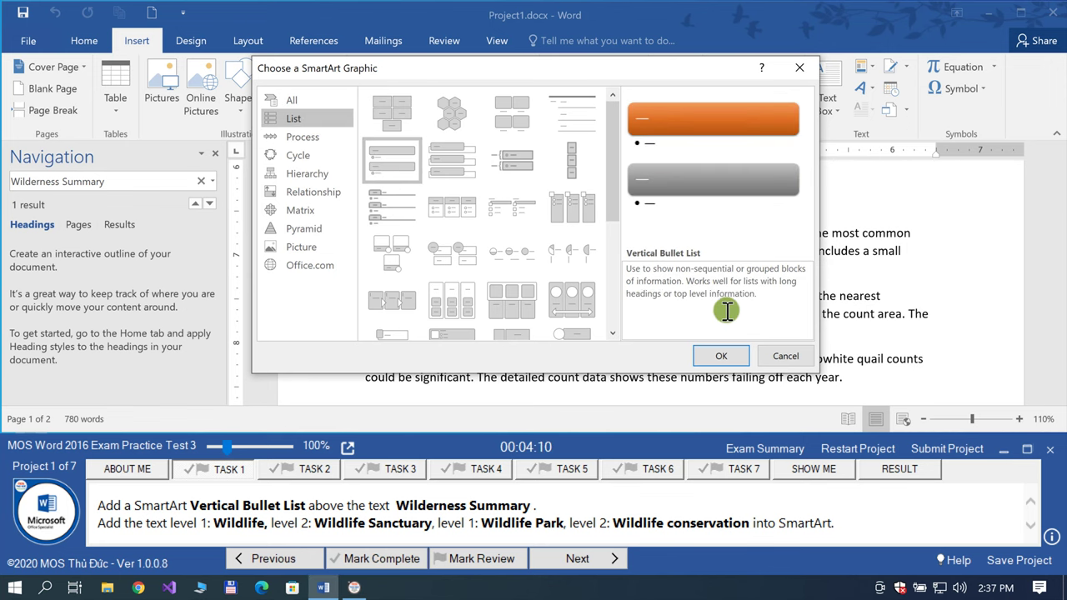
click(714, 356)
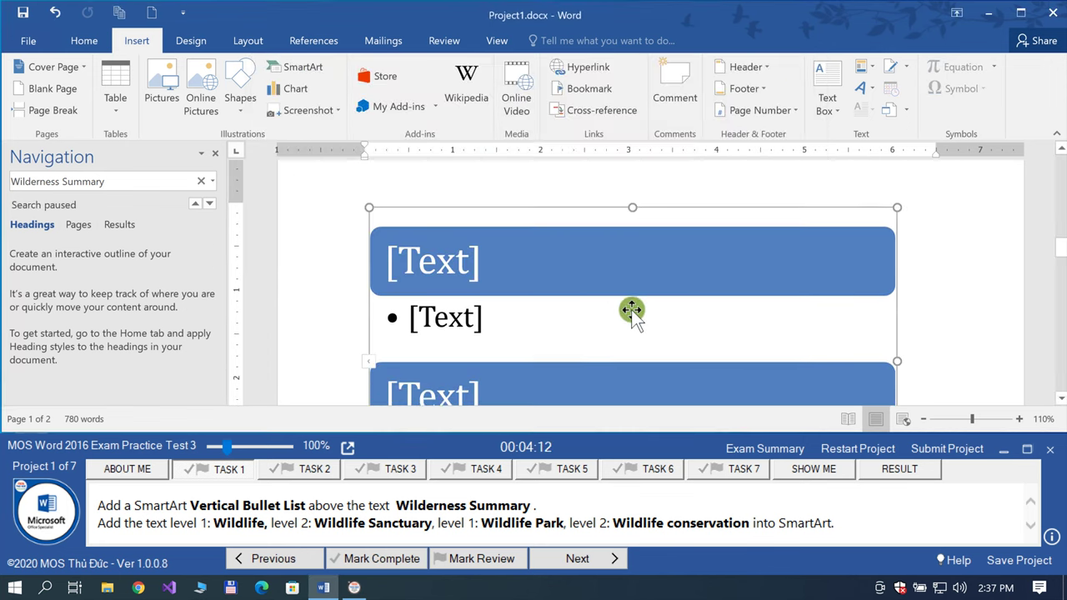
click(283, 505)
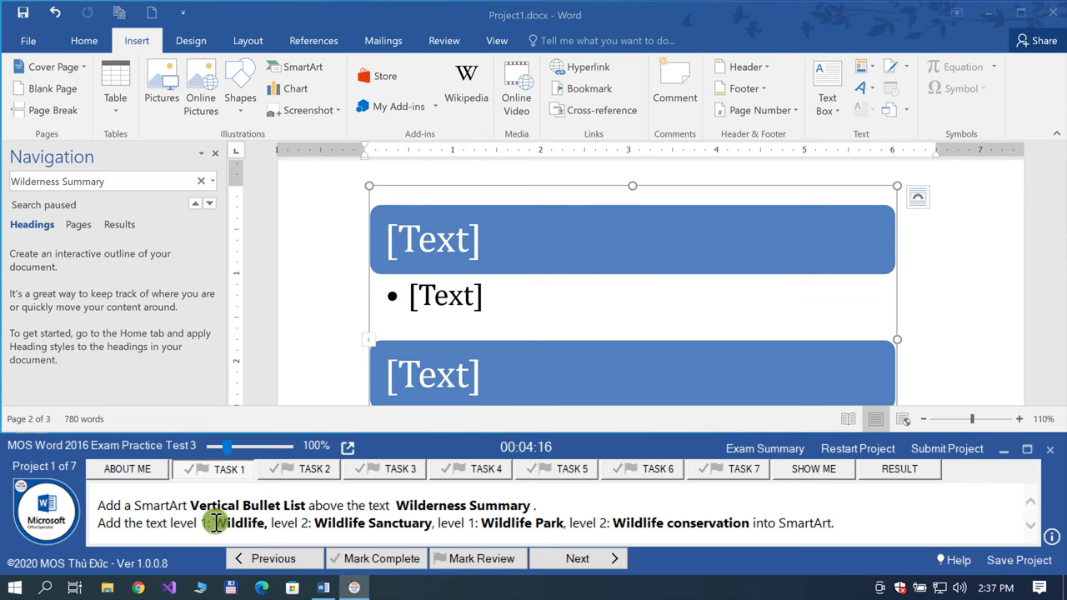
drag(216, 523, 260, 524)
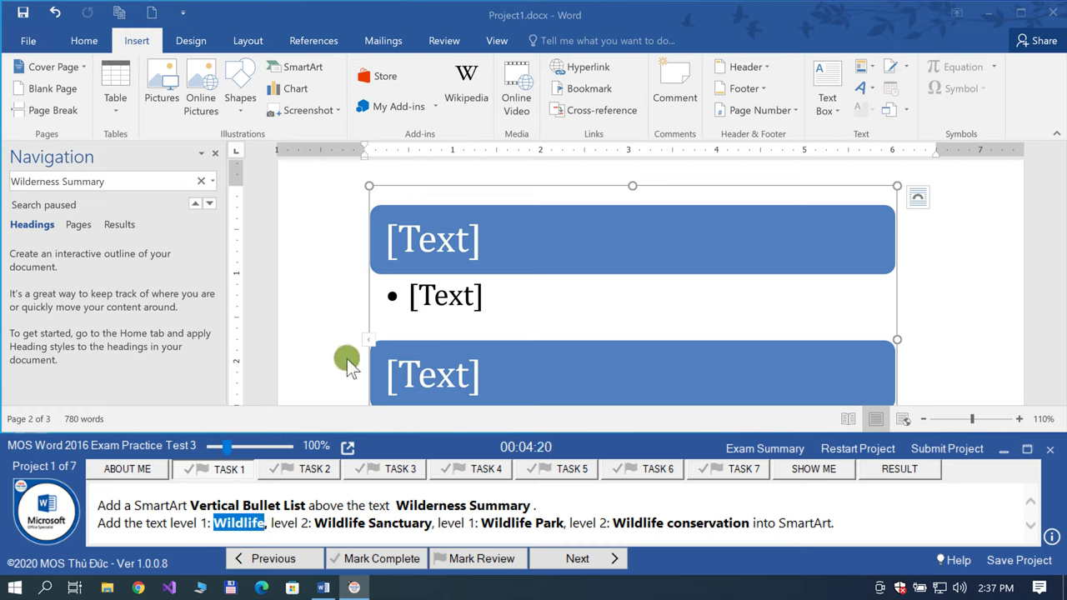
click(367, 343)
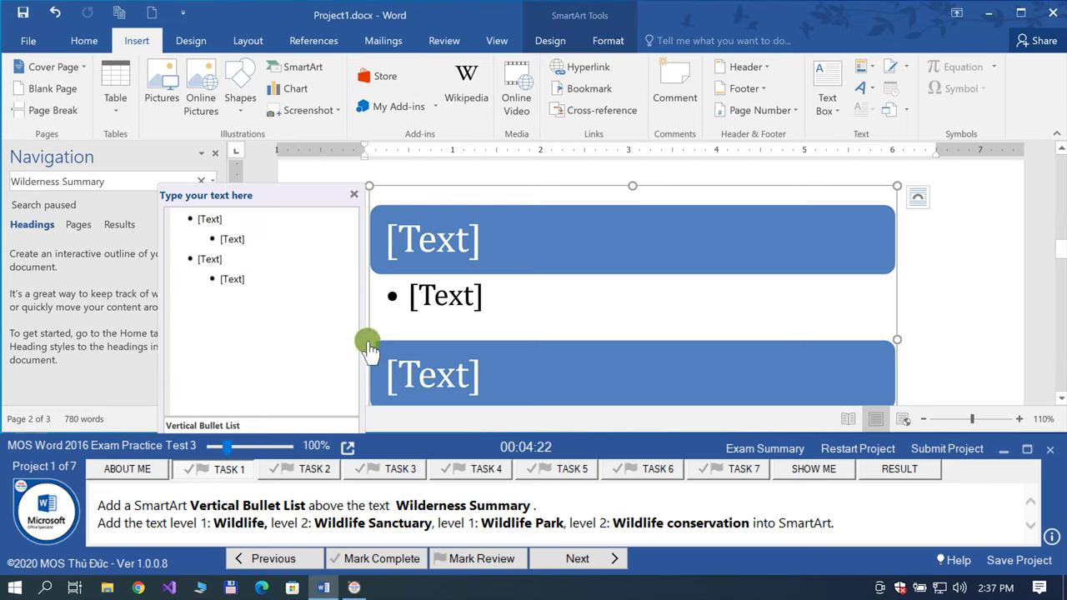
Step: Enter 'Wildlife' as the first SmartArt bullet and 'Wildlife Sanctuary' as its sub-bullet
click(262, 220)
text(Wildlife)
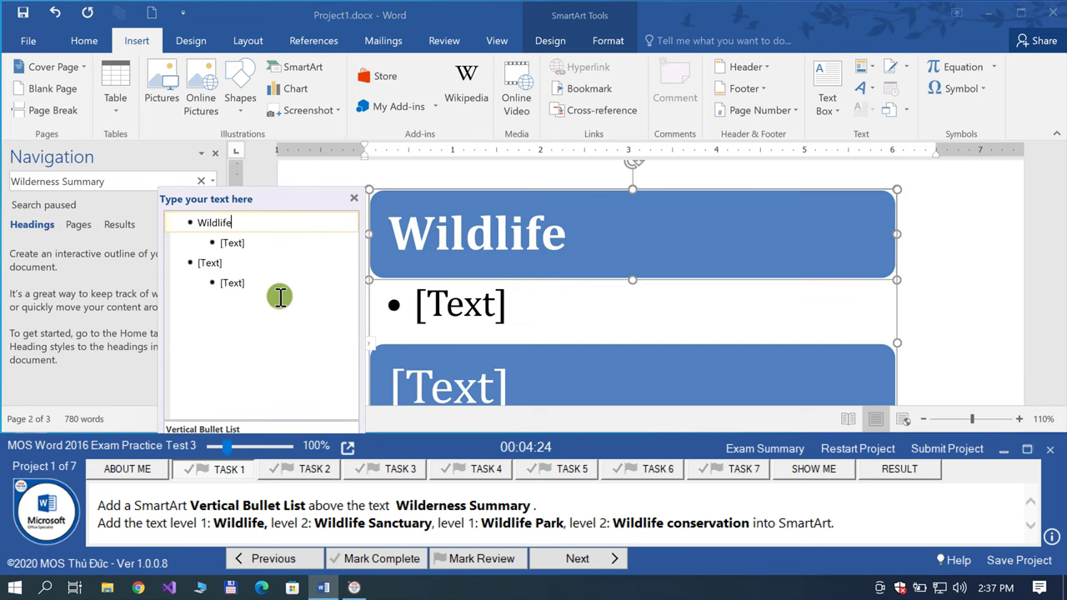
drag(313, 522, 411, 520)
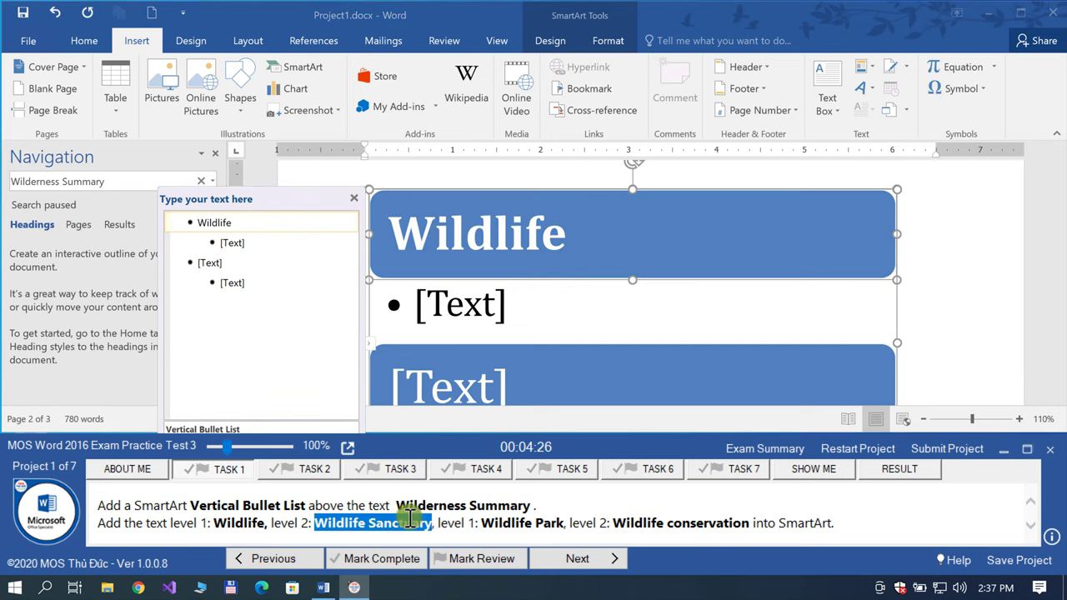
key(ctrl+c)
click(277, 243)
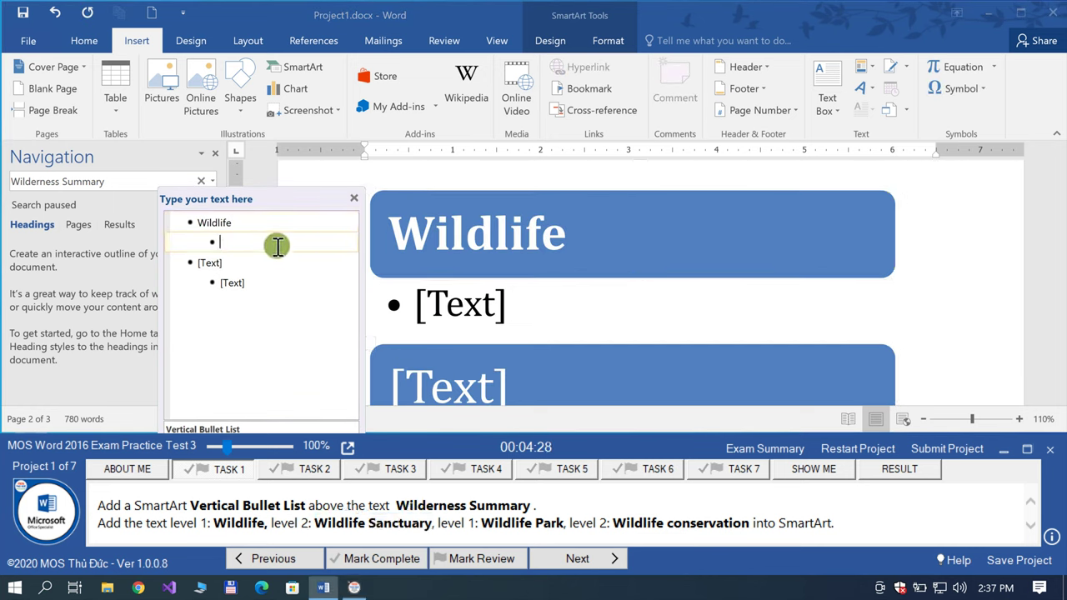
key(ctrl+v)
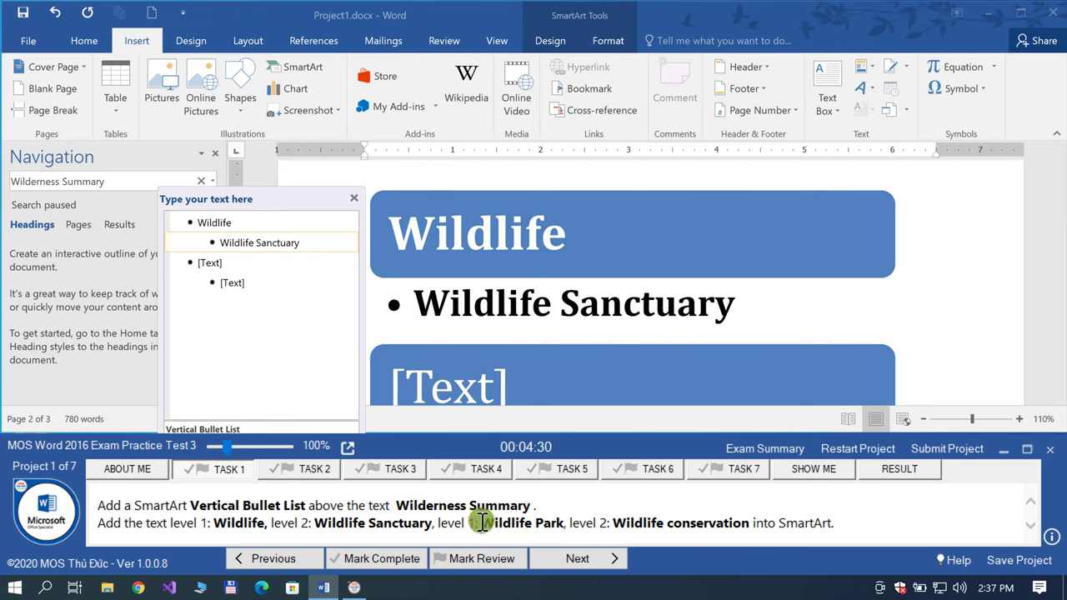
Step: Fill the second level-1 bullet and the last level-2 bullet, ending with 'Wildlife conservation'
drag(482, 523, 572, 526)
key(ctrl+c)
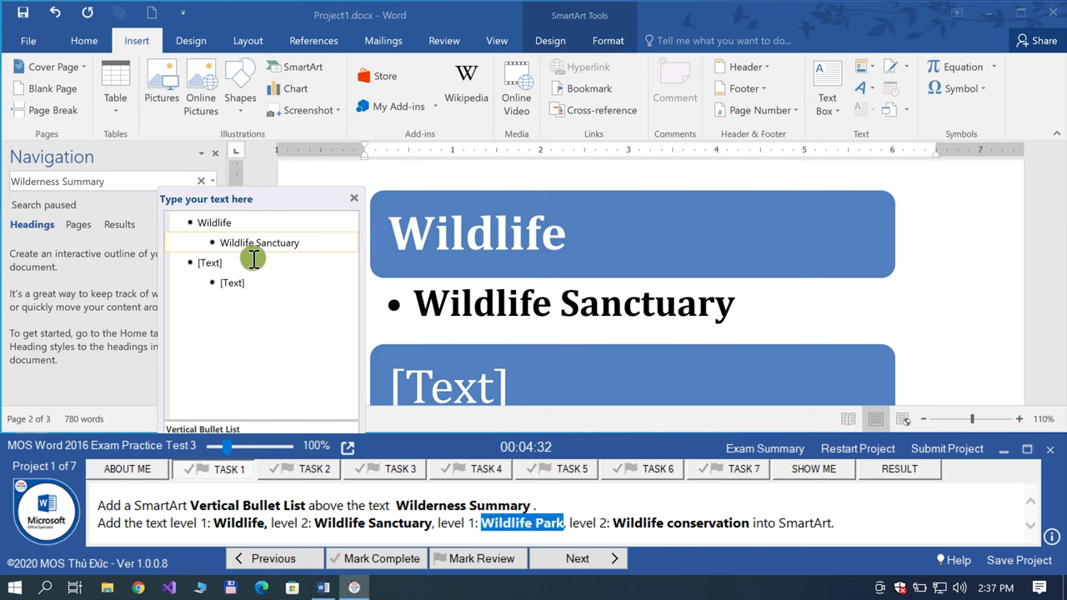
click(213, 262)
key(ctrl+v)
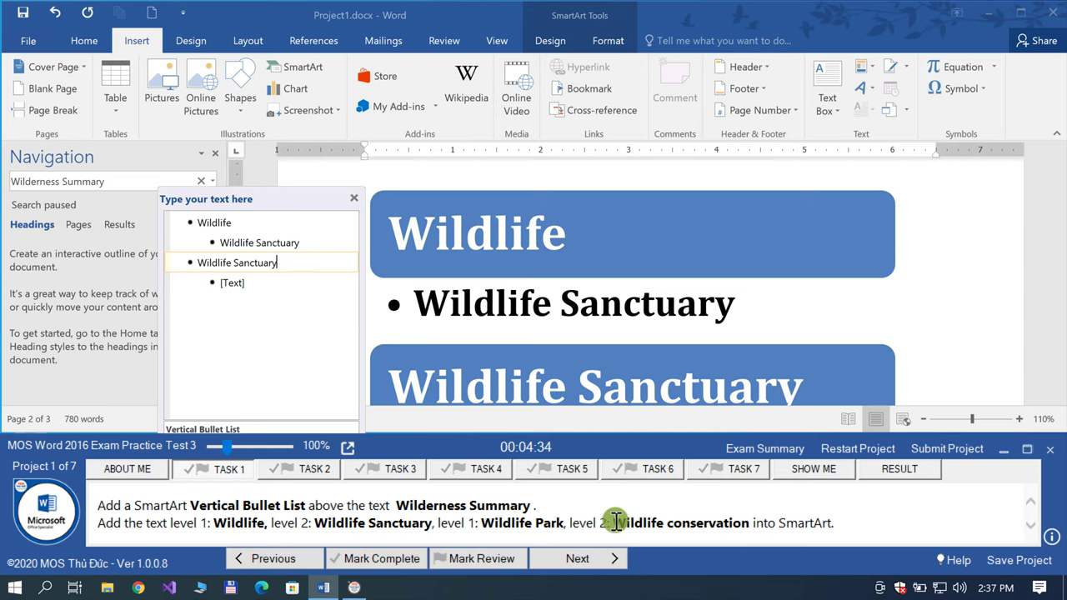
drag(614, 523, 722, 523)
key(ctrl+c)
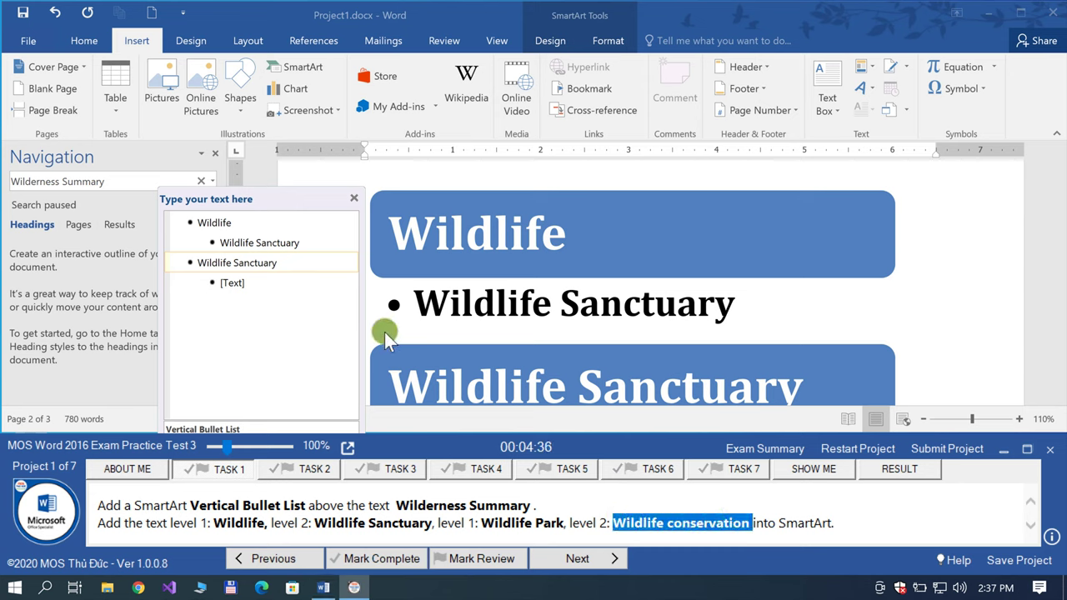
click(302, 283)
key(ctrl+v)
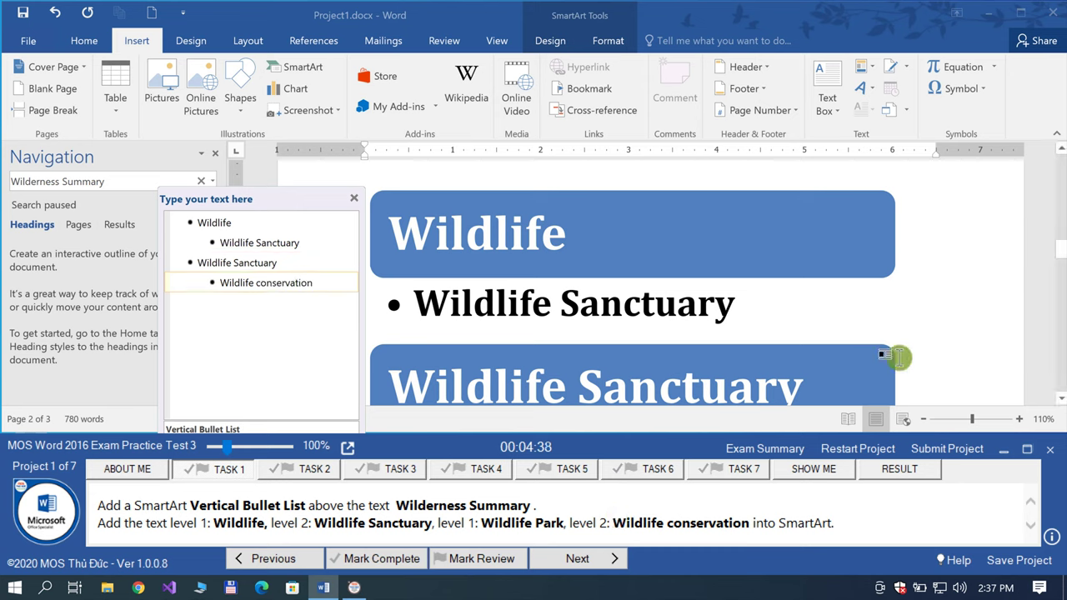
Step: Mark Task 1 complete and advance to Task 2
scroll(959, 353, down, 2)
scroll(958, 353, down, 2)
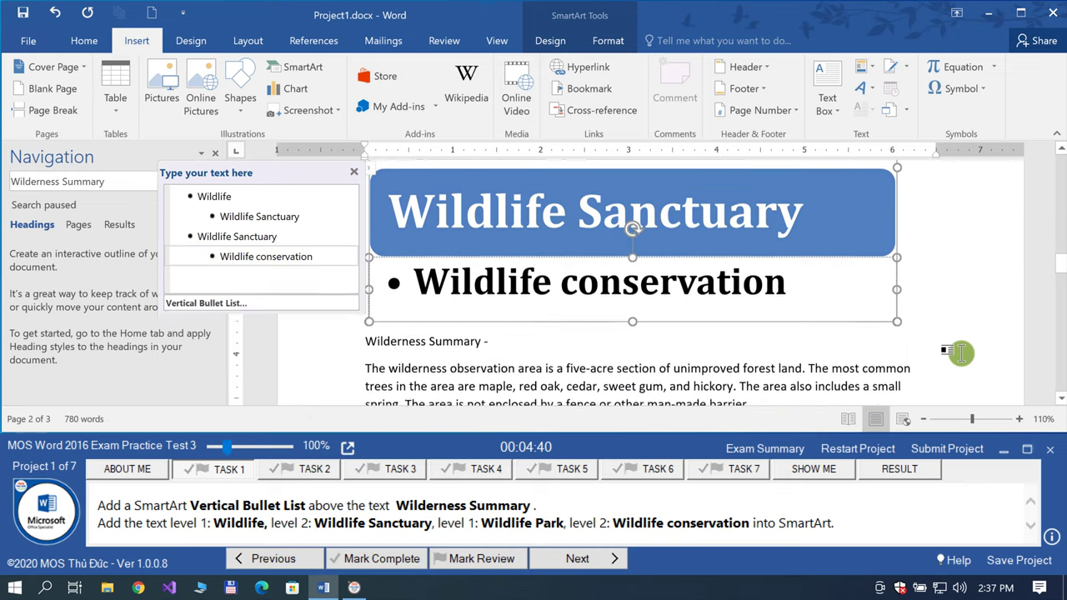
click(407, 560)
click(573, 560)
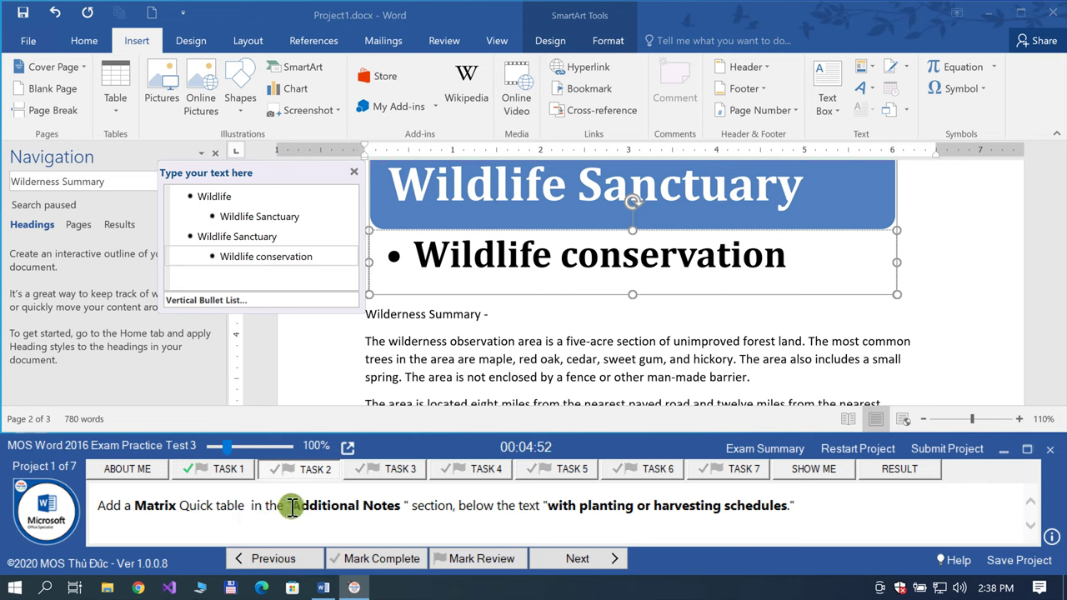
Step: Search for 'Additional Notes' and place the cursor below the harvesting-schedules paragraph
drag(293, 508, 385, 517)
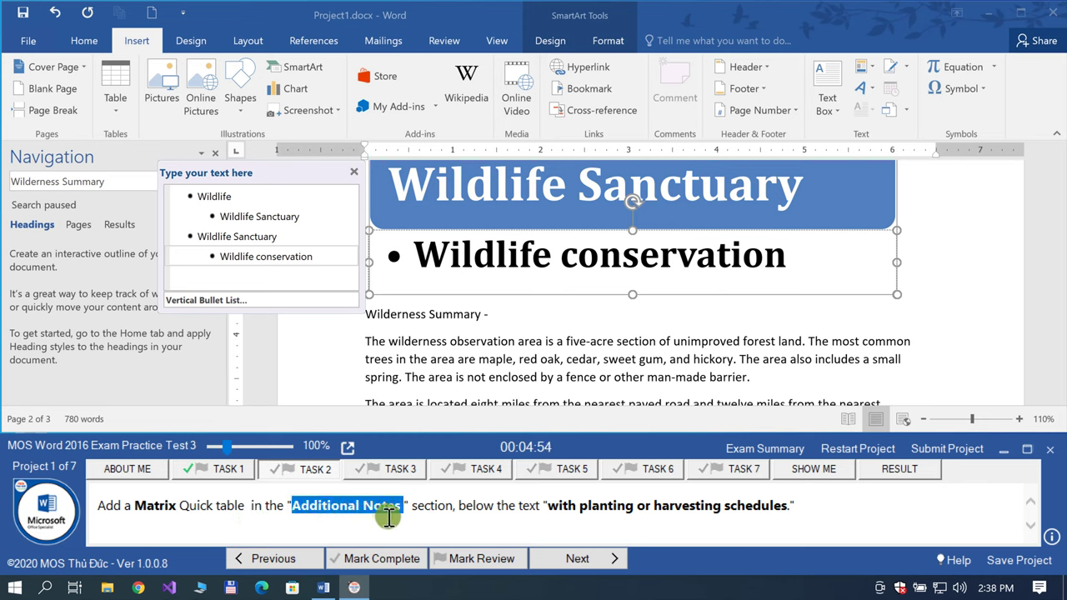
click(359, 176)
click(316, 190)
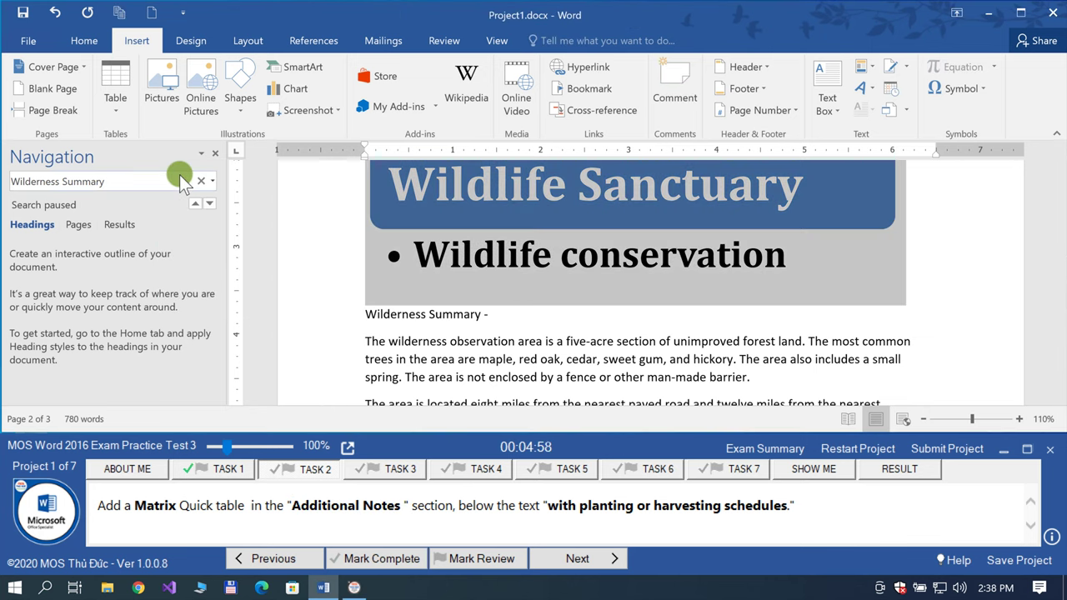
triple_click(180, 177)
key(ctrl+v)
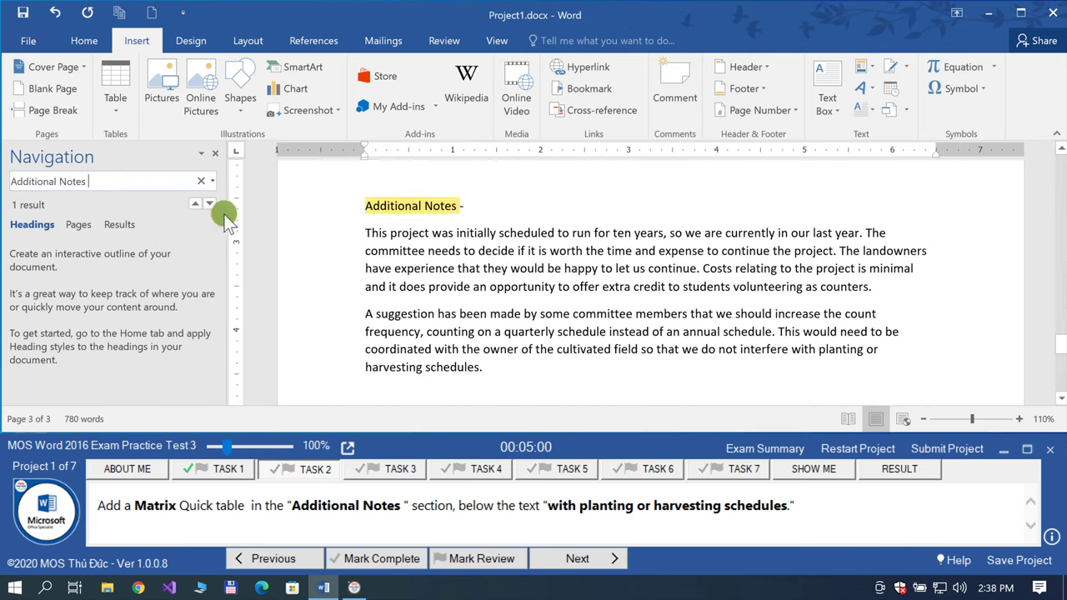
click(486, 213)
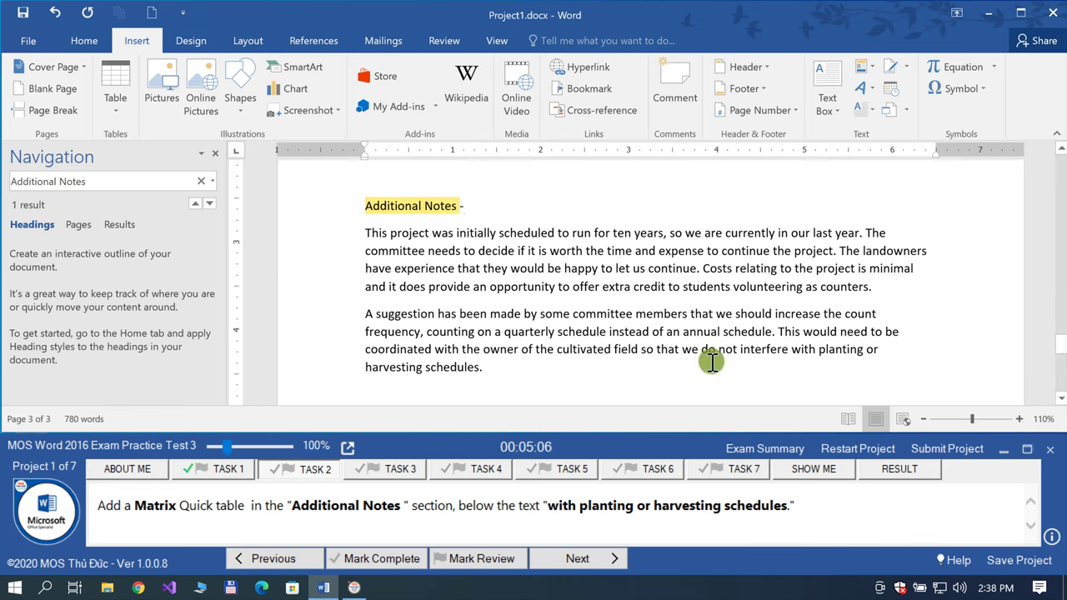
scroll(617, 327, down, 3)
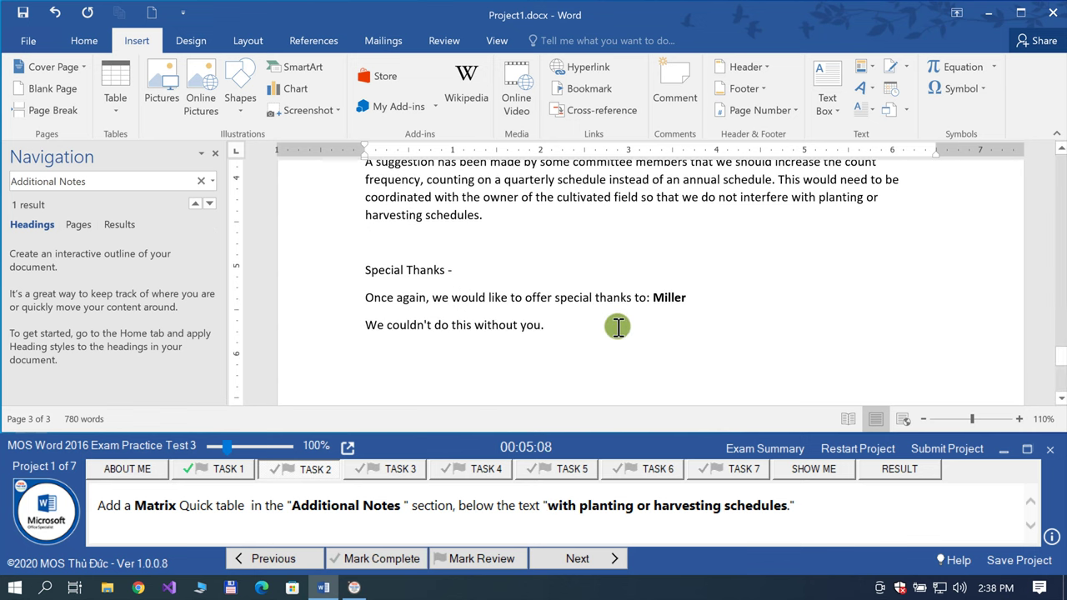
click(434, 238)
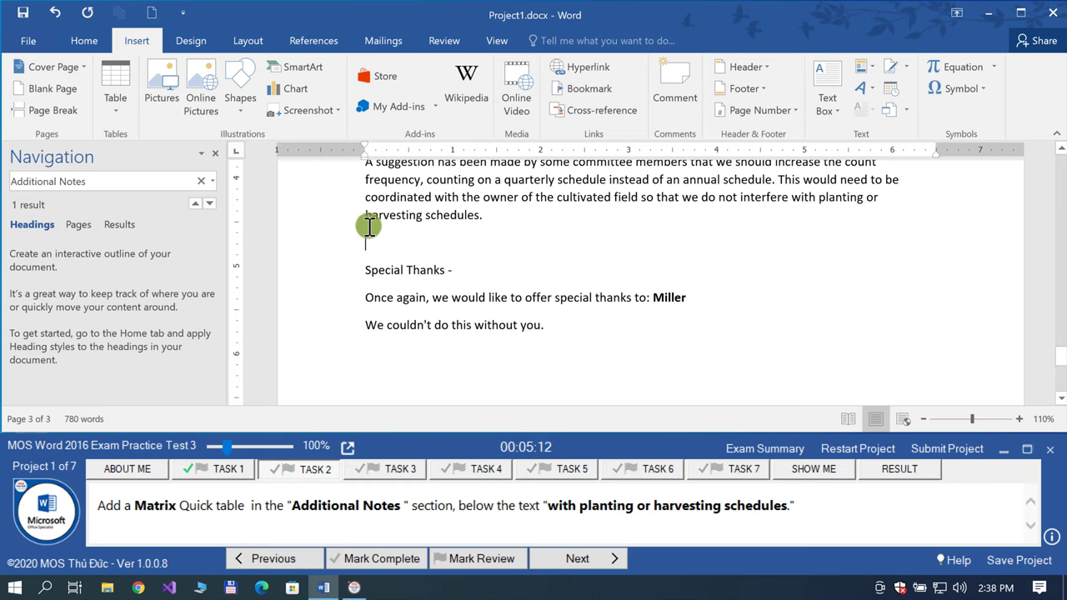
Step: Insert the Matrix quick table there, mark Task 2 complete and advance to Task 3
click(109, 111)
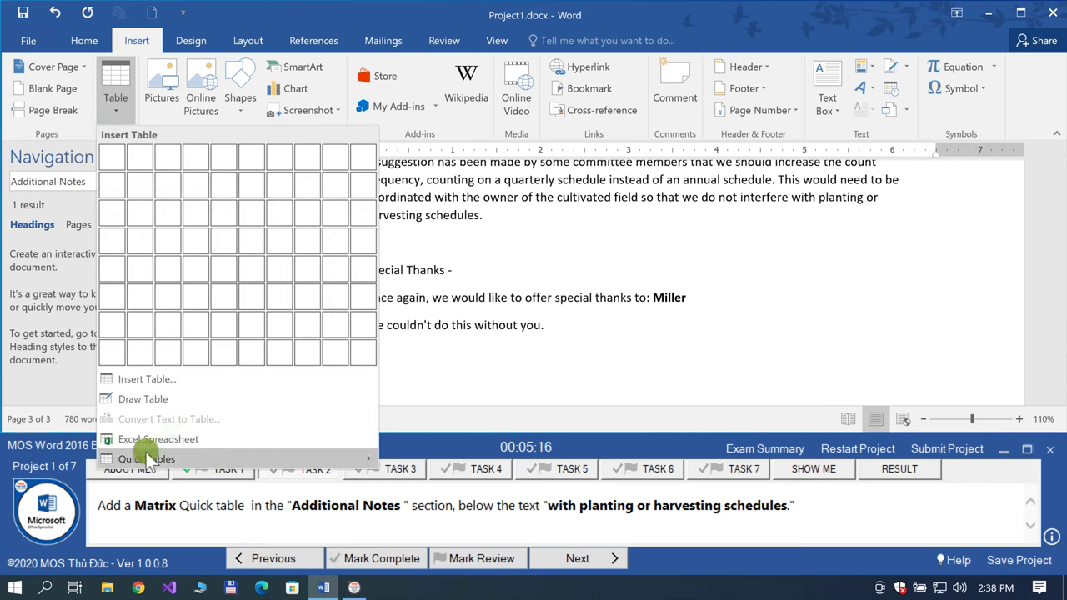
mouse_move(147, 459)
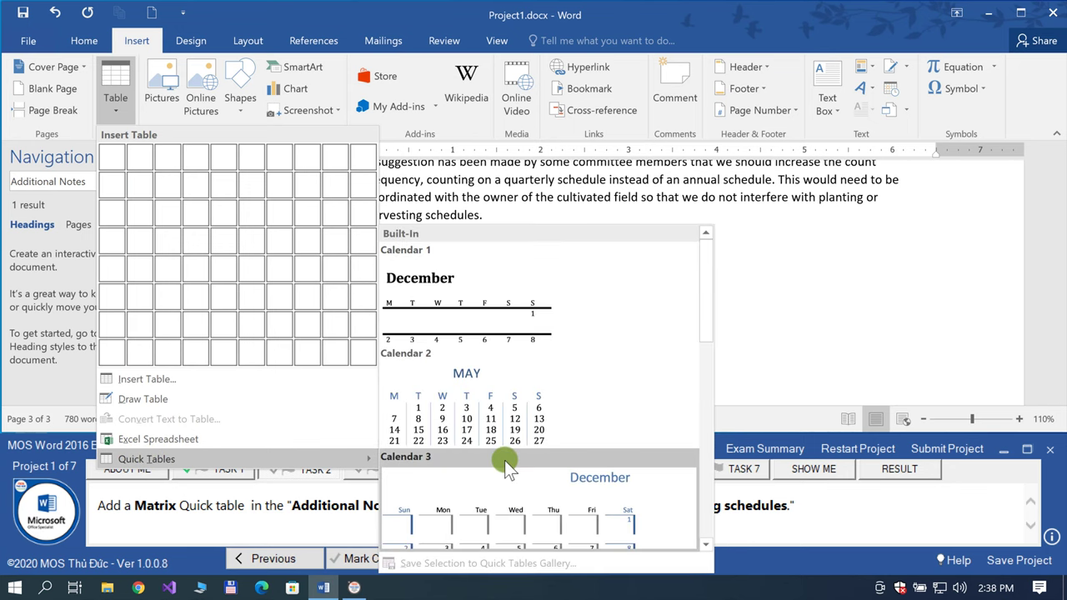
scroll(504, 460, down, 3)
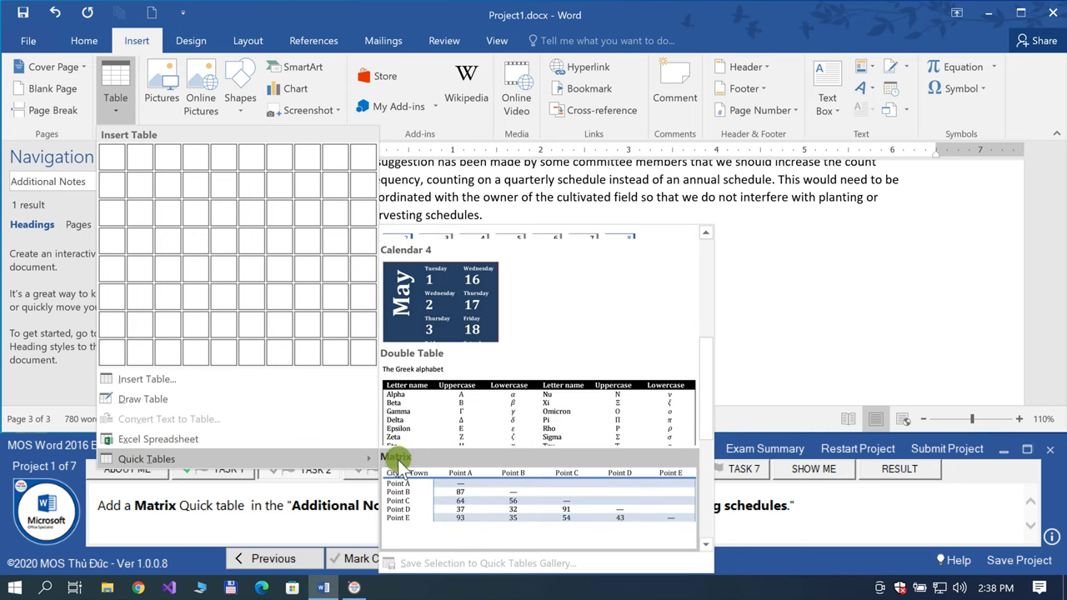
click(404, 489)
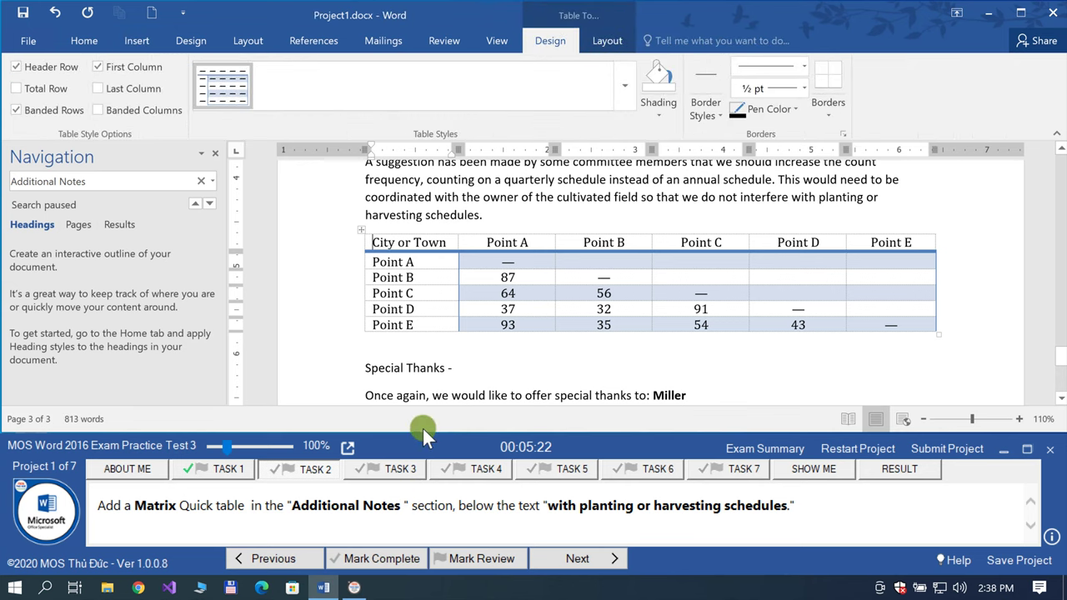
click(381, 559)
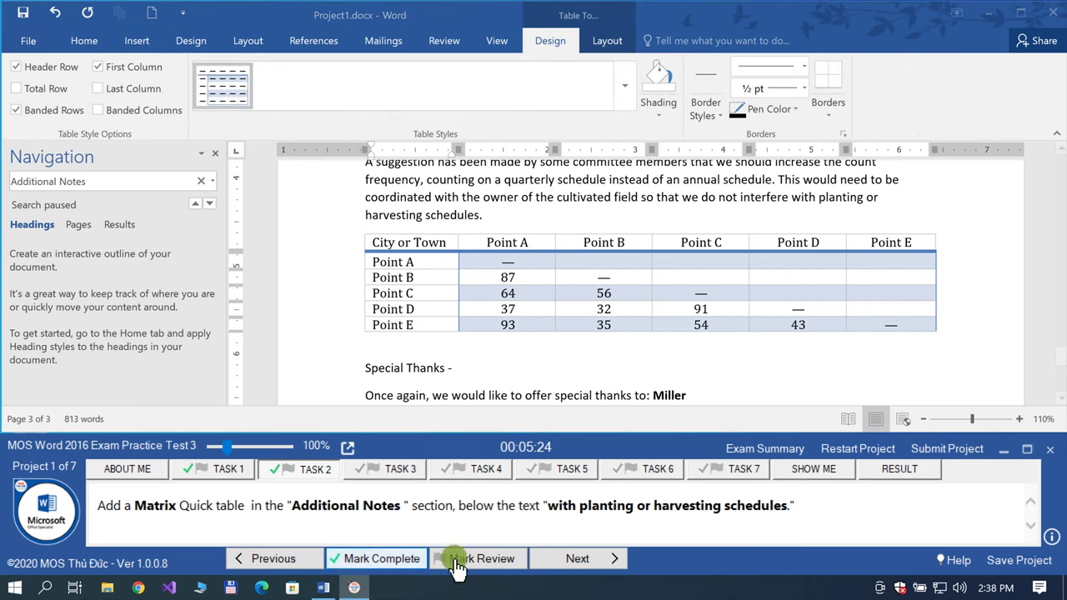
click(560, 565)
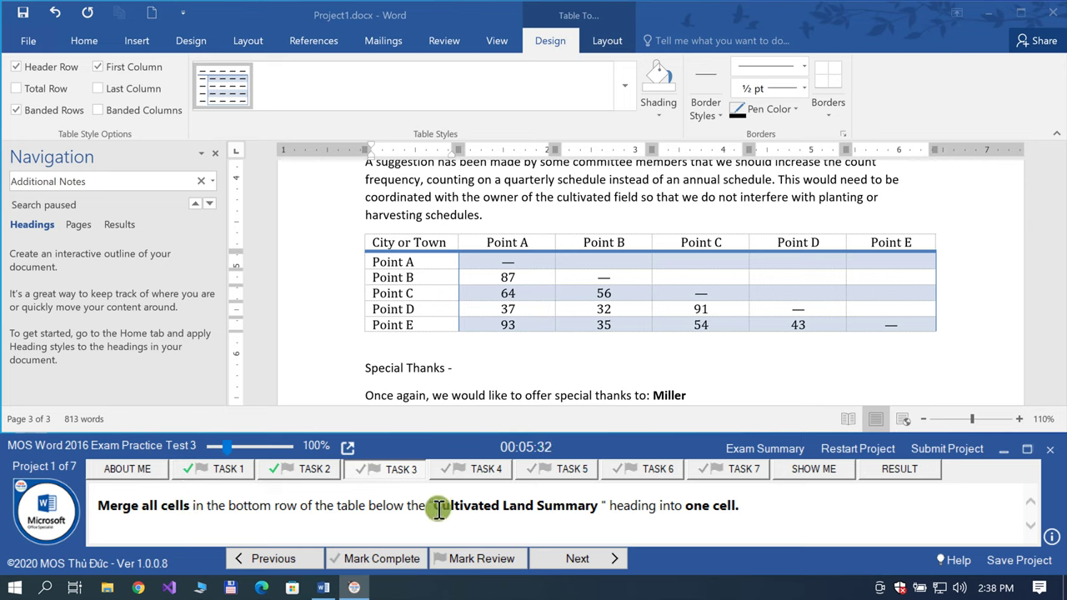
Step: Search the document for 'Cultivated Land Summary' and scroll down to its table
drag(435, 506, 600, 506)
key(ctrl+c)
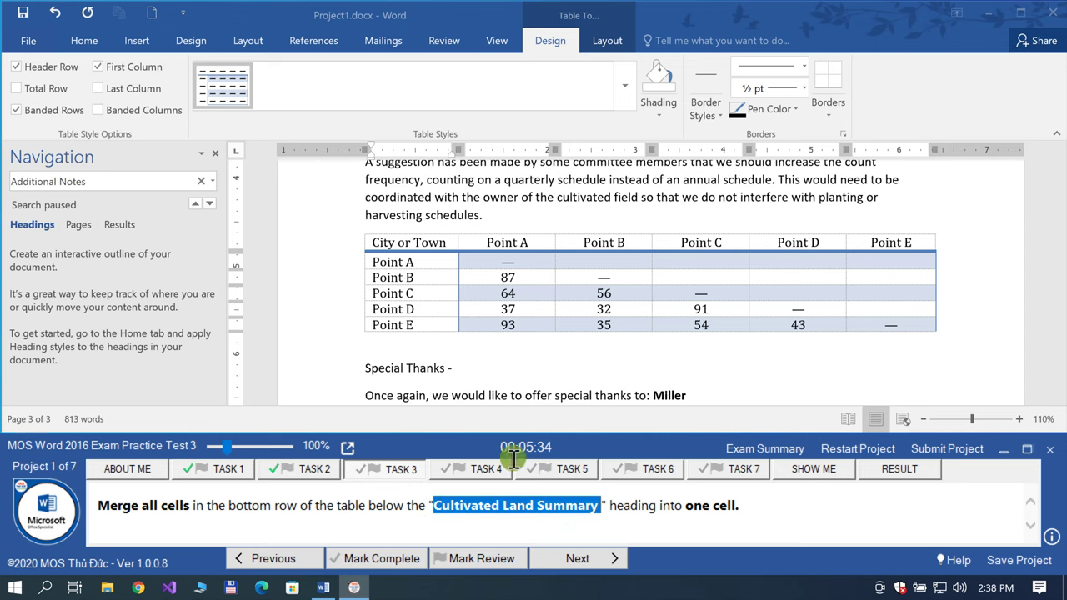
click(194, 182)
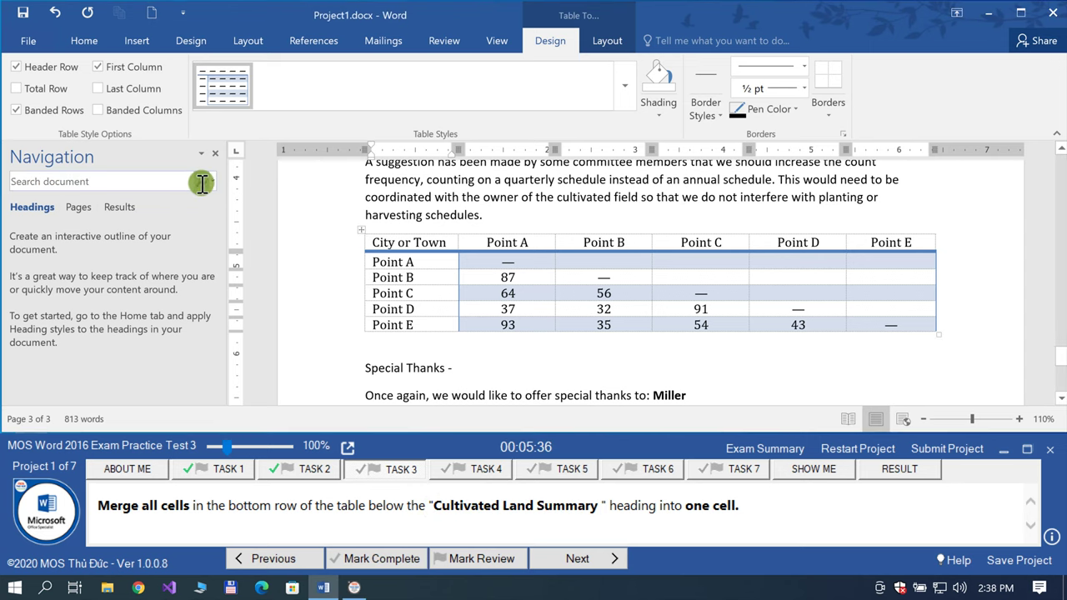
click(173, 185)
key(ctrl+v)
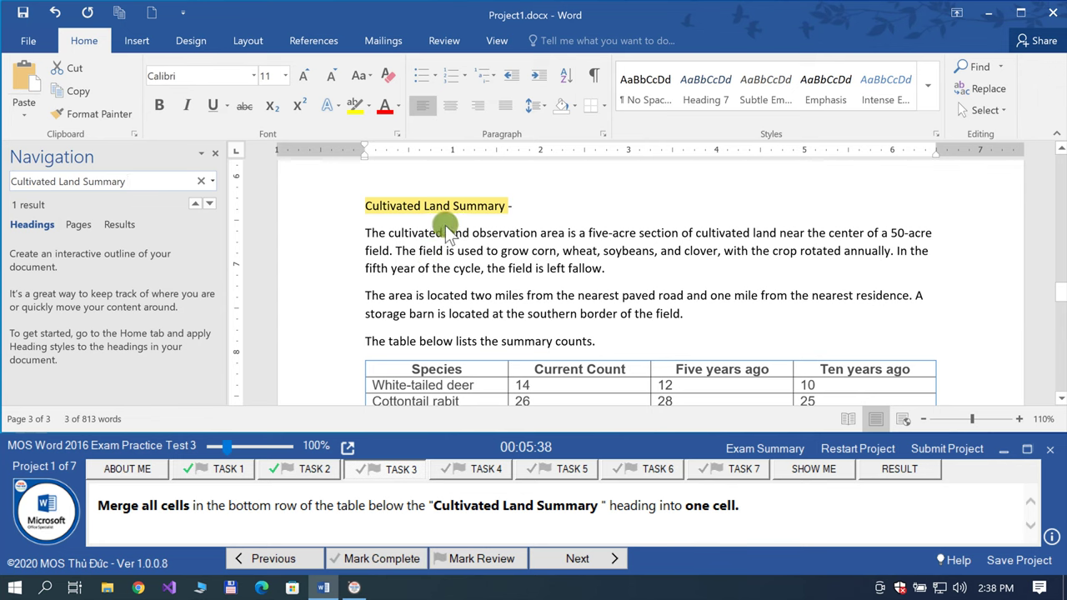
scroll(490, 266, down, 2)
scroll(492, 267, down, 2)
scroll(492, 267, down, 5)
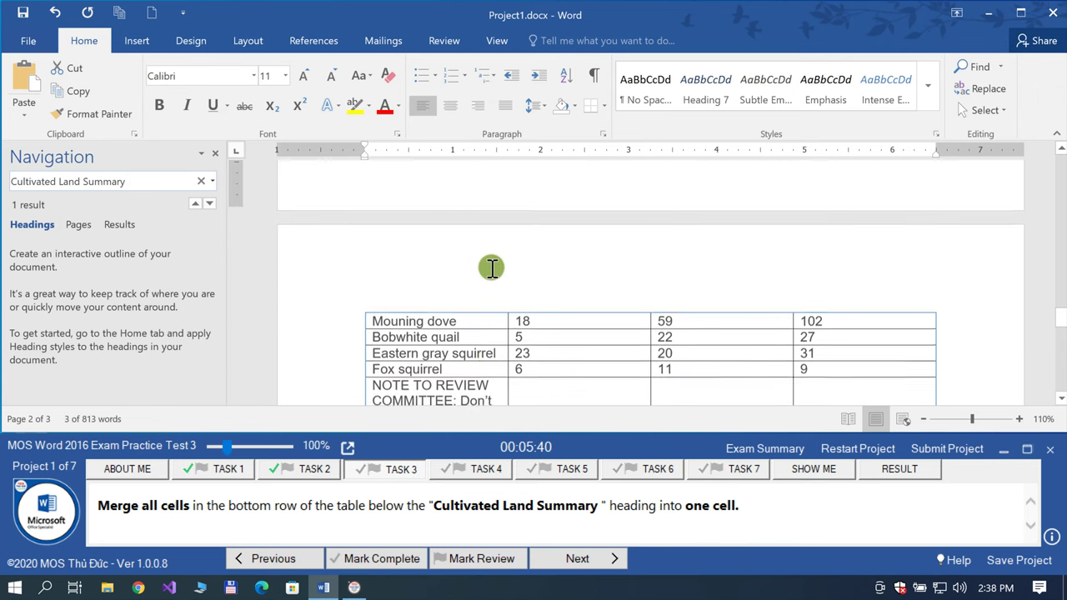
scroll(492, 267, down, 3)
scroll(492, 267, down, 1)
Step: Merge the table's bottom row into one cell, mark Task 3 complete and advance to Task 4
drag(492, 267, 836, 271)
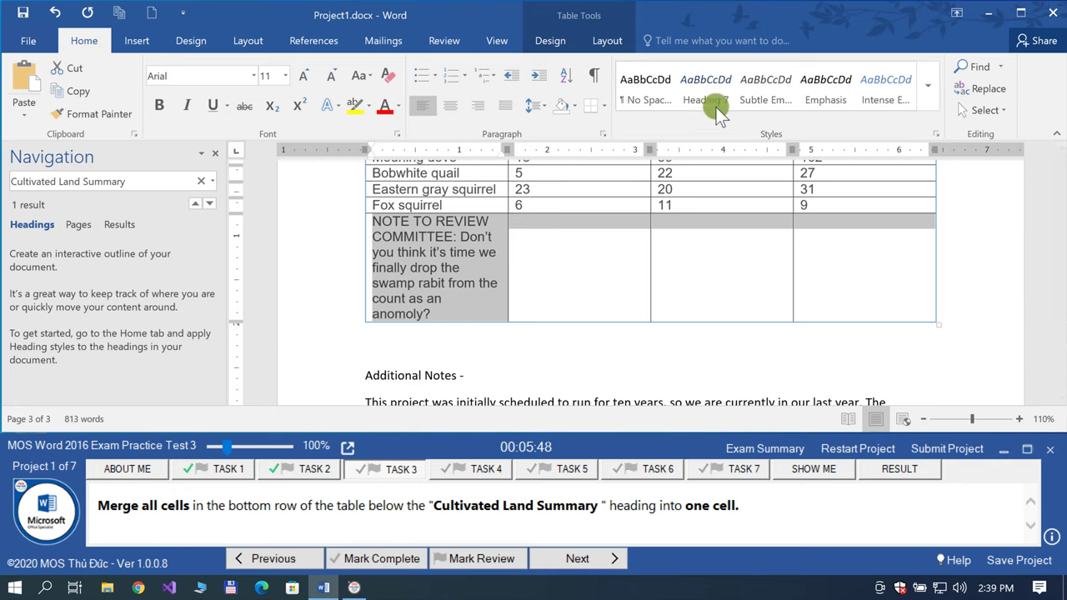
click(602, 42)
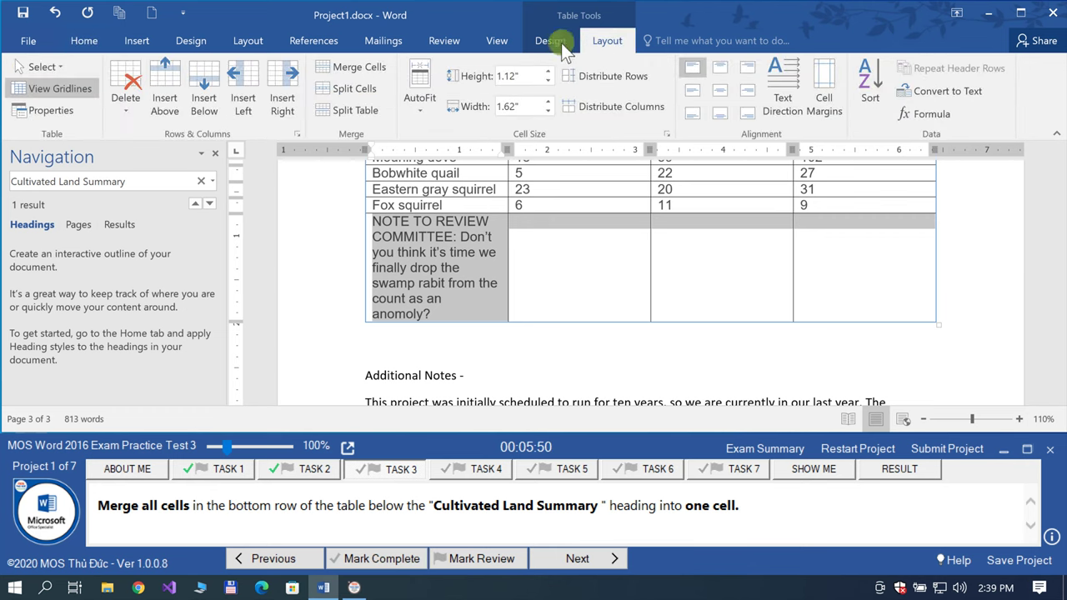
click(351, 69)
click(414, 230)
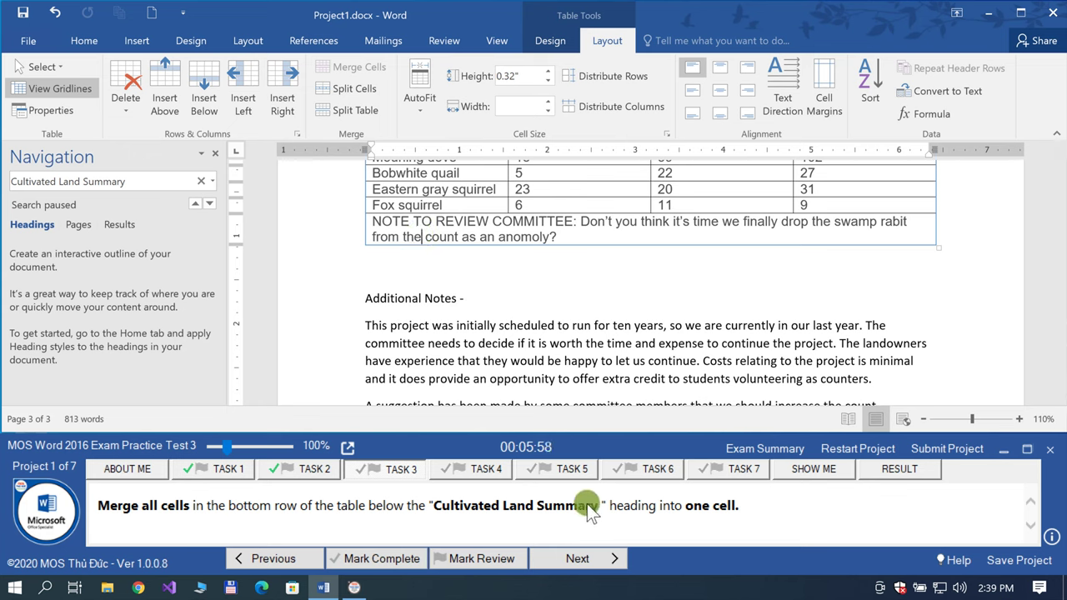
click(384, 559)
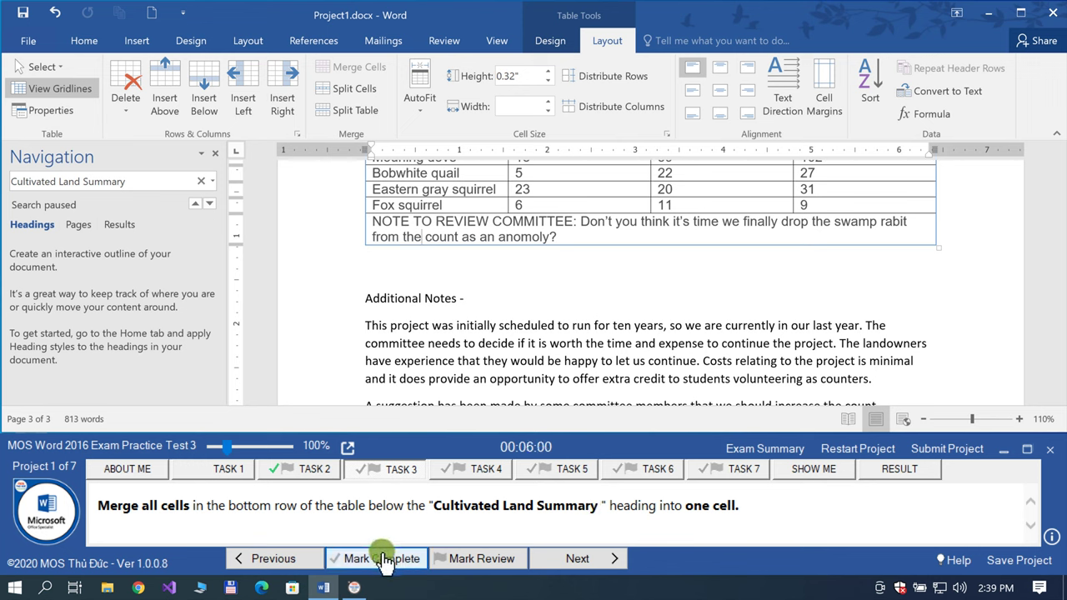
click(567, 559)
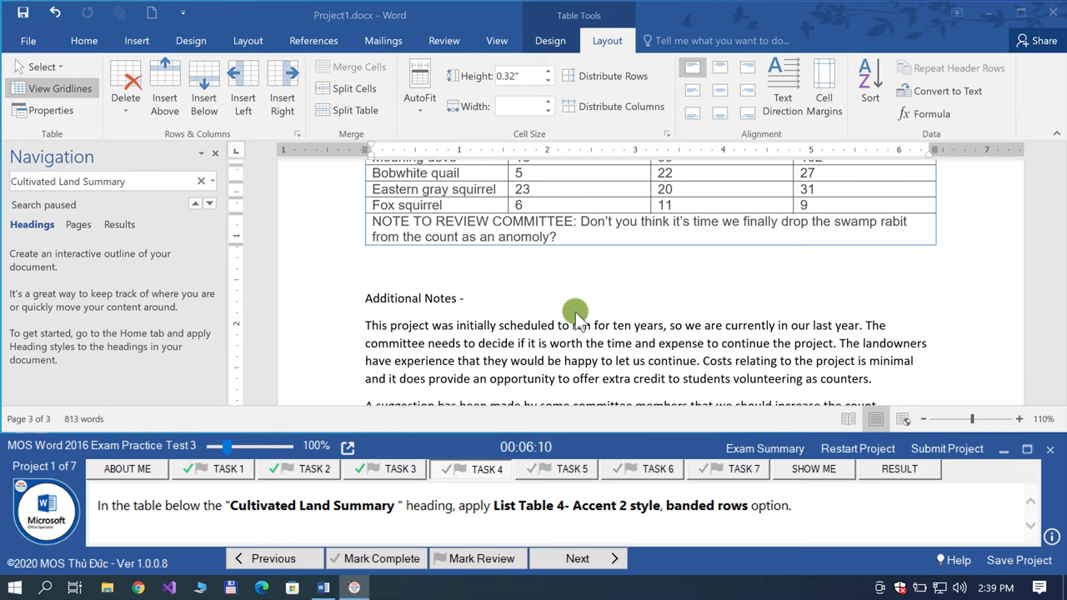
Step: Apply the List Table 4 - Accent 2 style to the species table
scroll(576, 312, up, 2)
scroll(470, 242, up, 1)
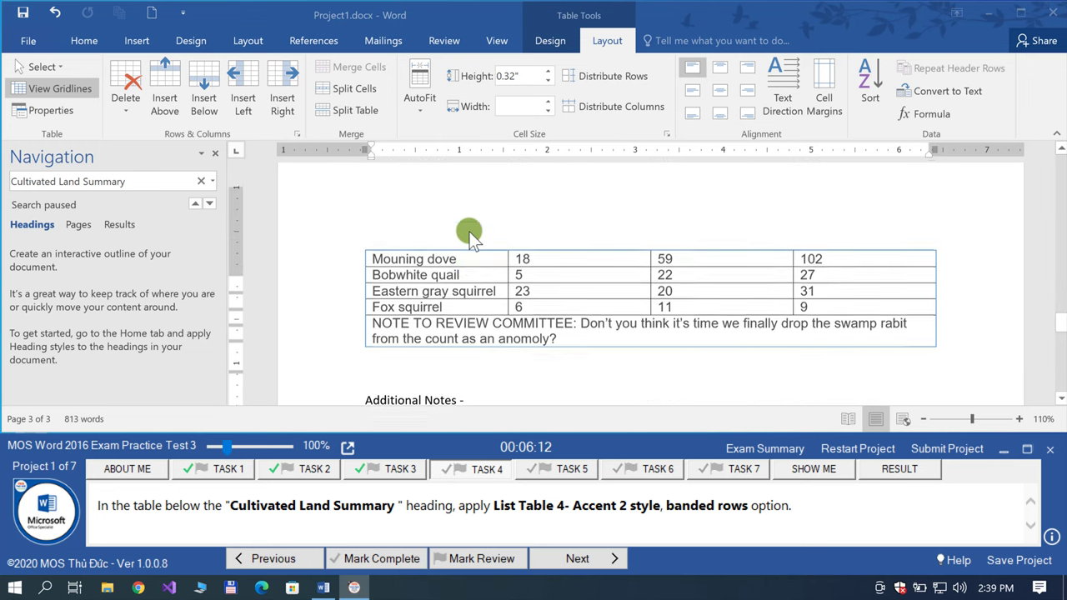
scroll(470, 231, up, 5)
click(414, 288)
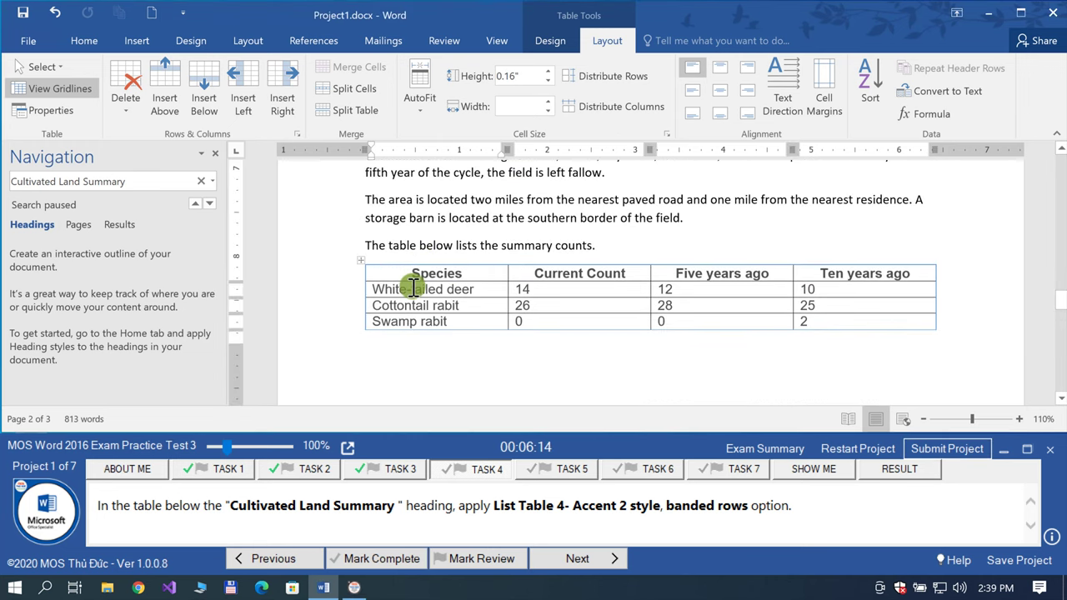
click(542, 45)
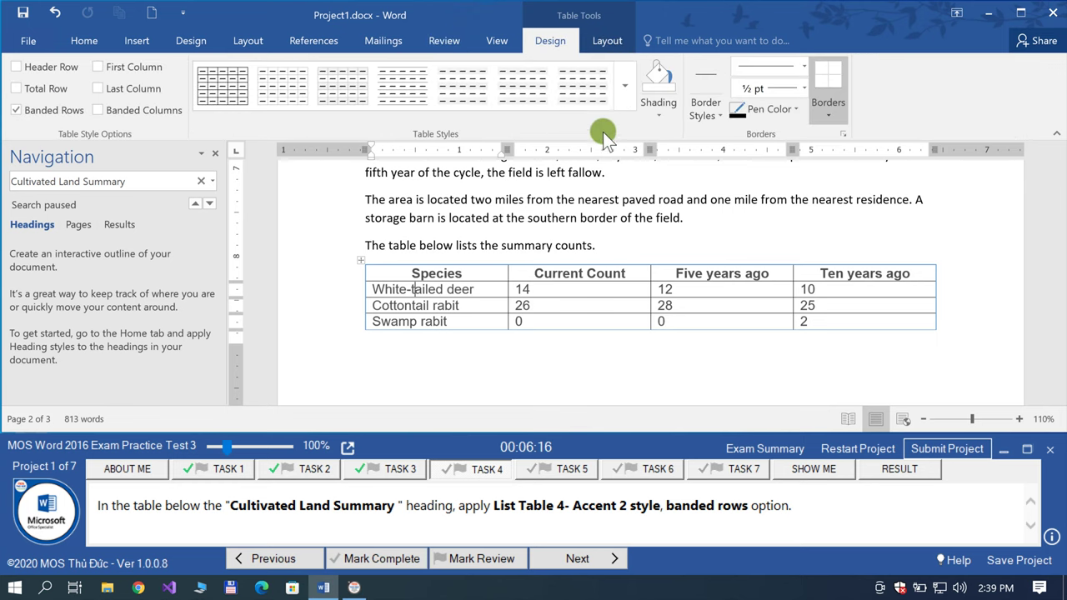
click(627, 102)
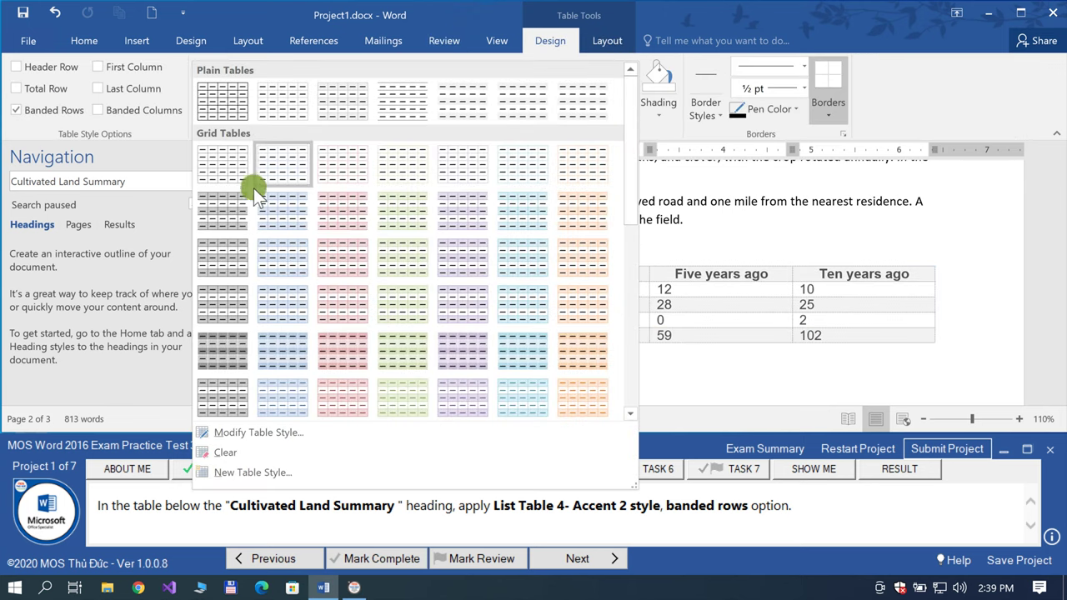
scroll(253, 200, down, 3)
scroll(255, 200, down, 3)
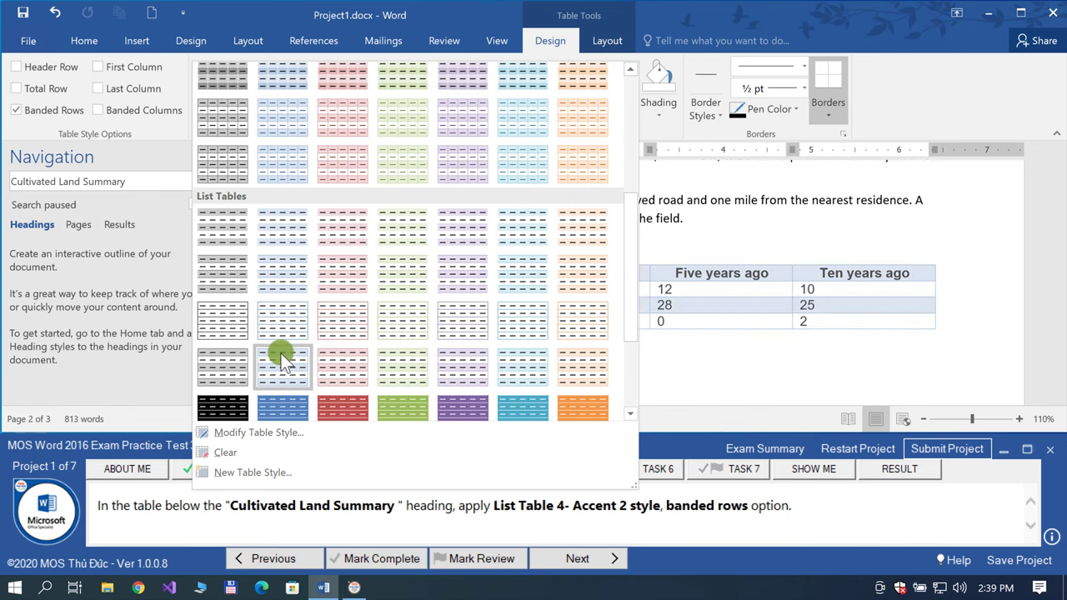
click(345, 360)
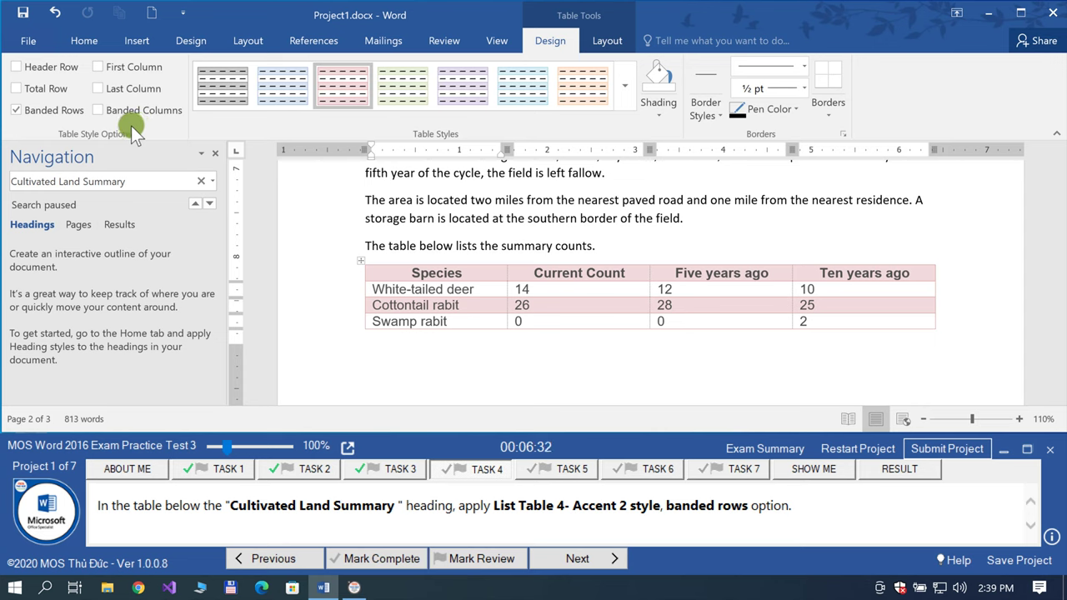
Step: Make sure Banded Rows is turned on and mark Task 4 complete
click(30, 111)
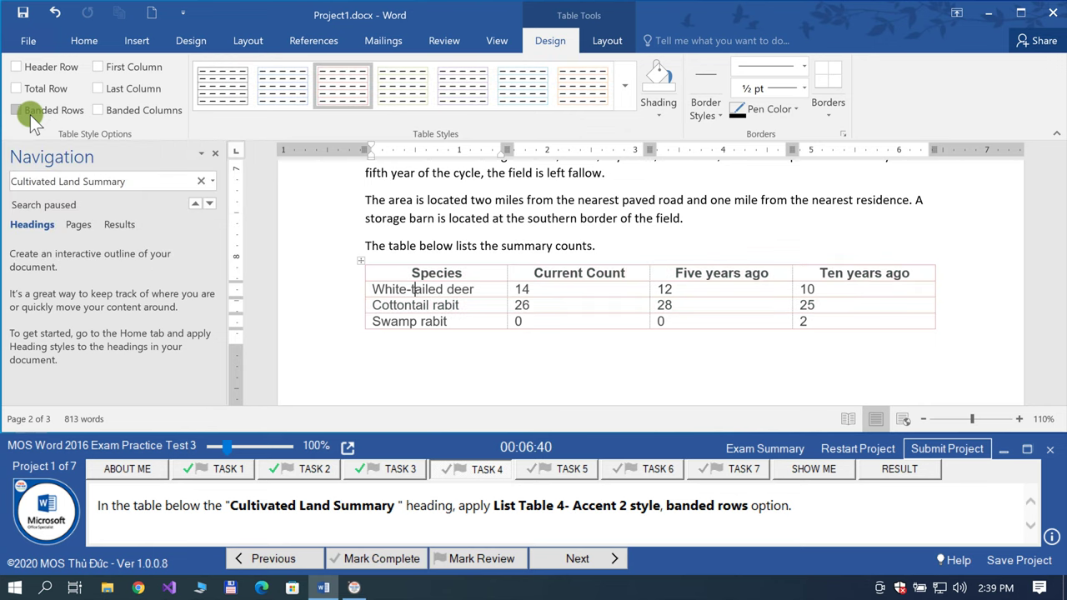
click(30, 113)
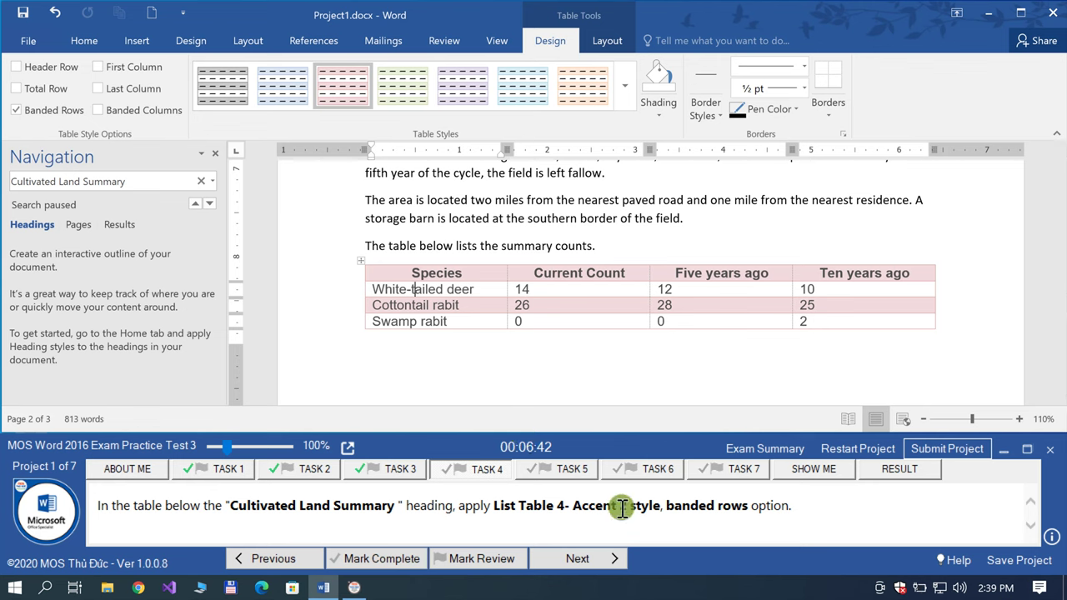
drag(667, 506, 796, 517)
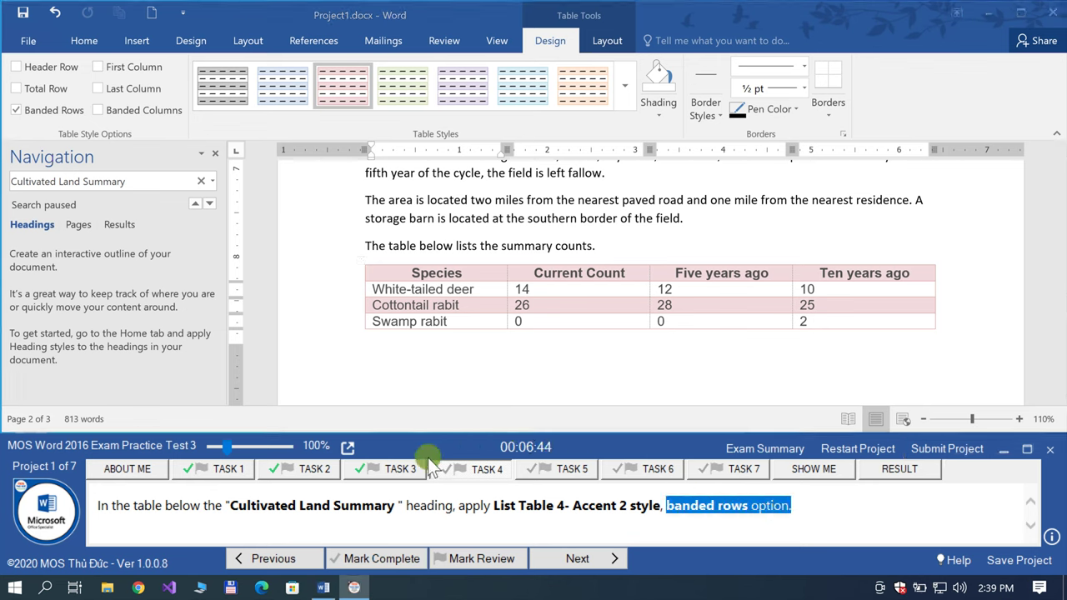
click(382, 557)
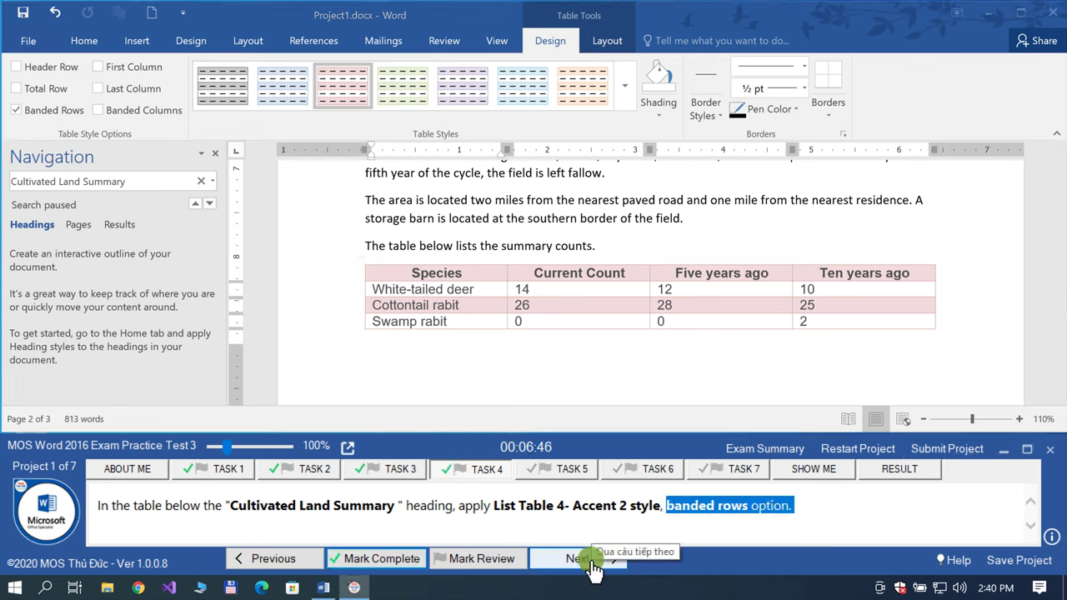
Step: Advance to Task 5 and locate the 'Barstow College Observation Project' heading via Navigation search
click(587, 564)
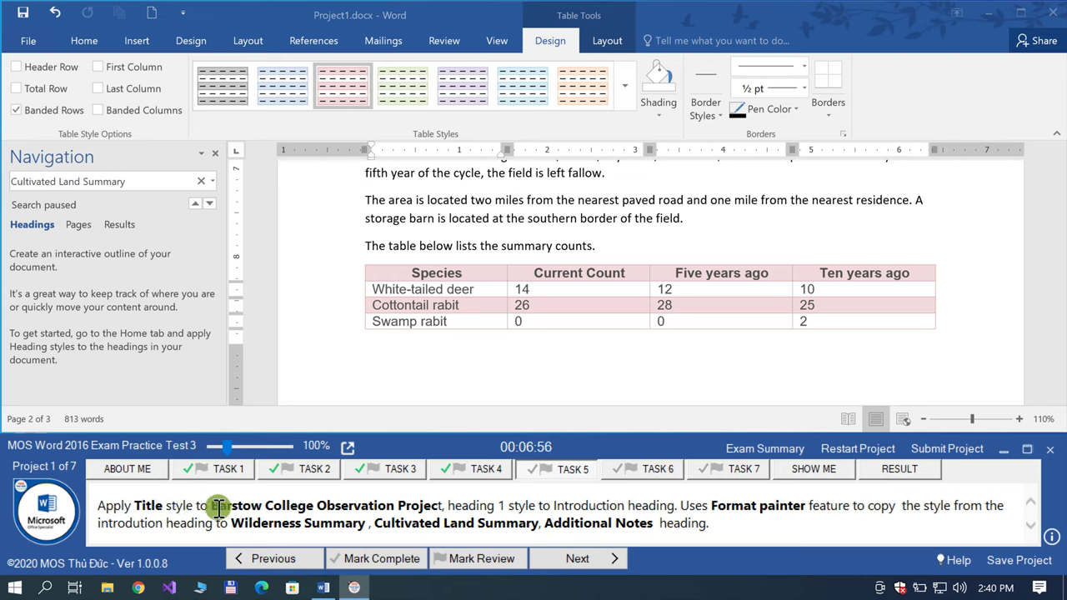
drag(213, 505, 425, 510)
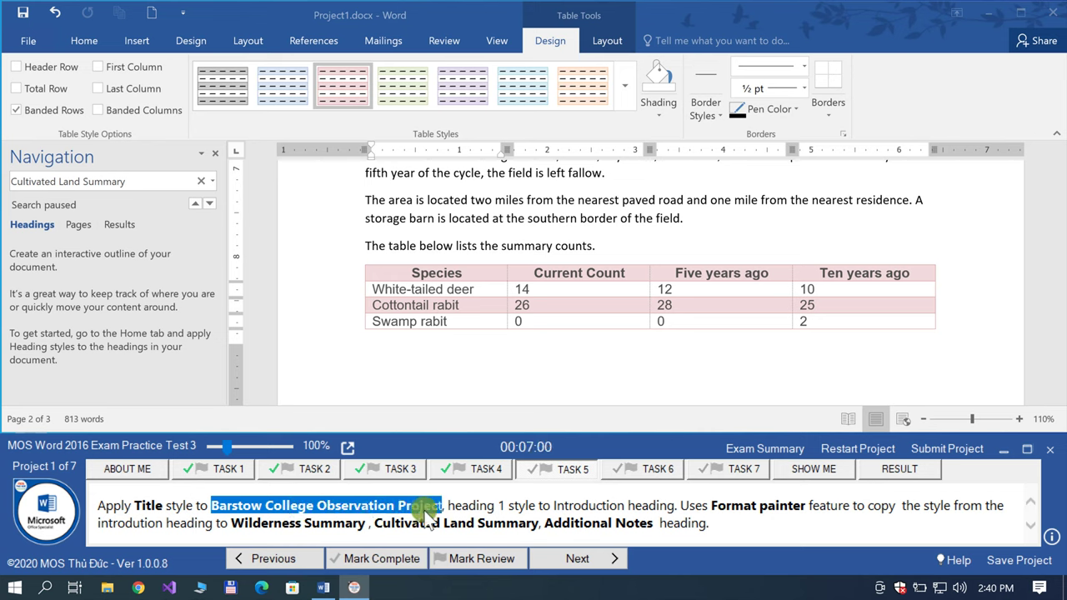
click(200, 183)
key(ctrl+v)
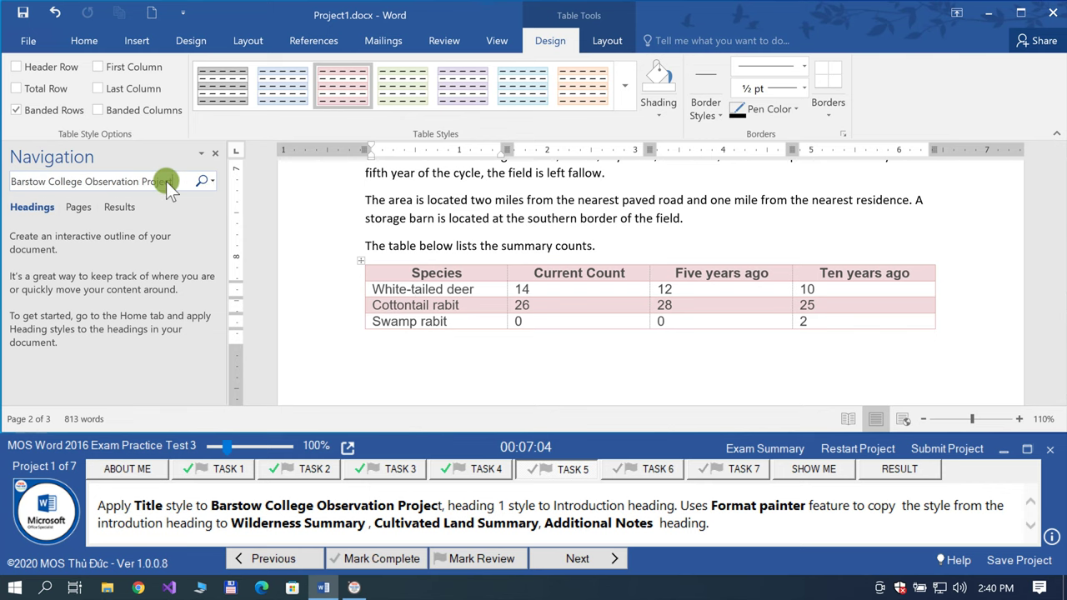
click(117, 225)
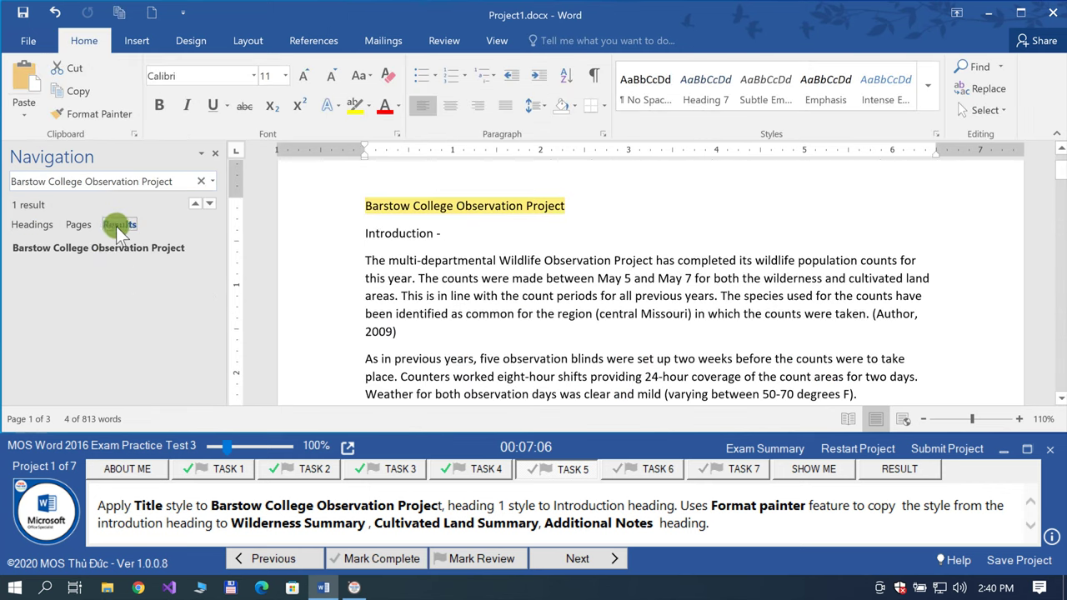
click(93, 247)
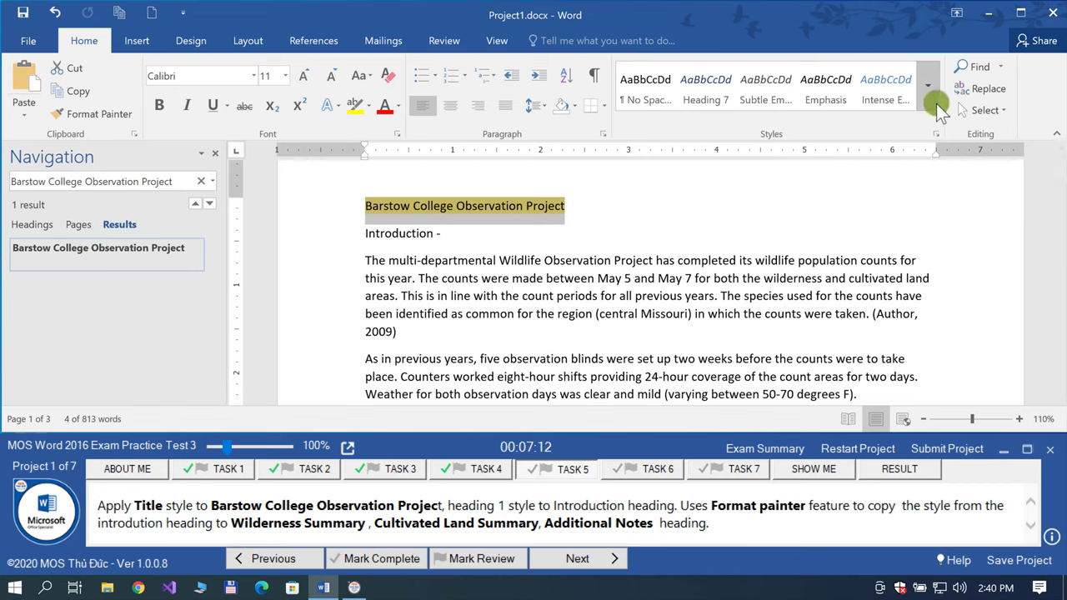
Step: Apply the Title style to the Barstow College Observation Project heading
click(935, 133)
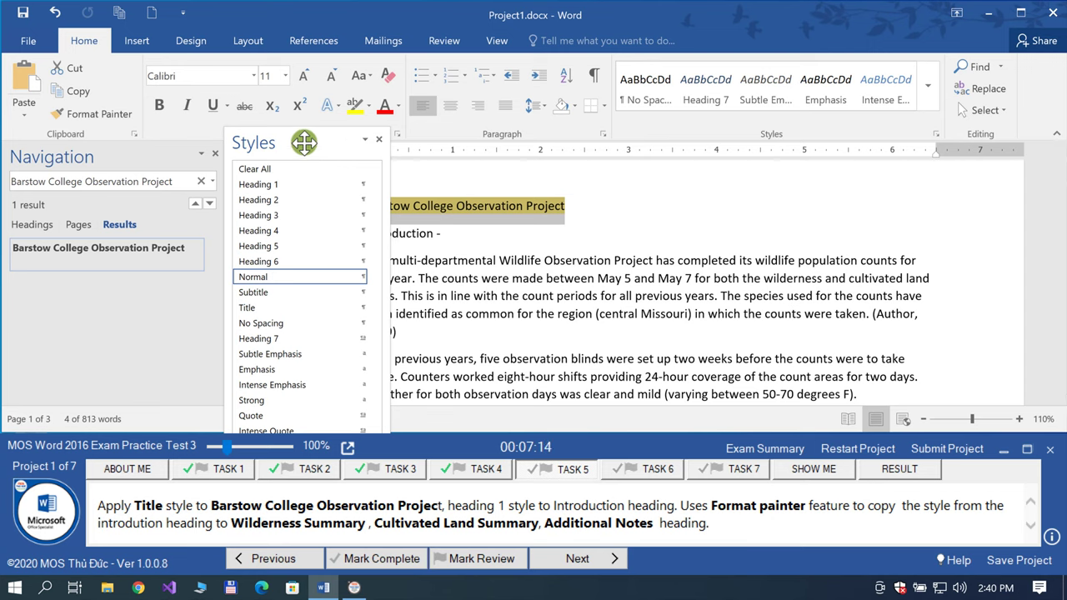
drag(305, 142, 922, 130)
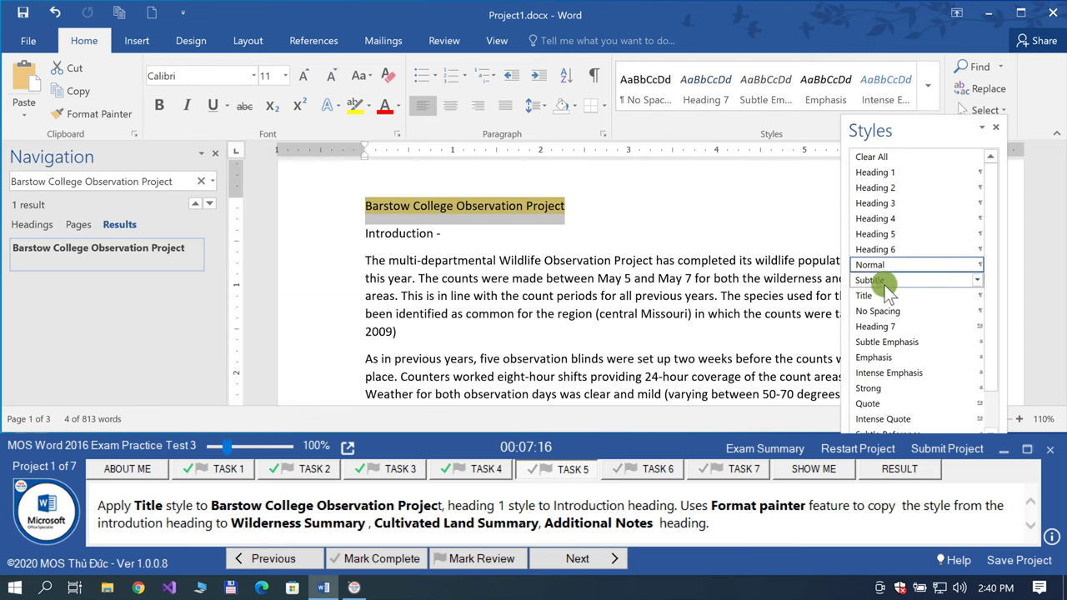
click(863, 296)
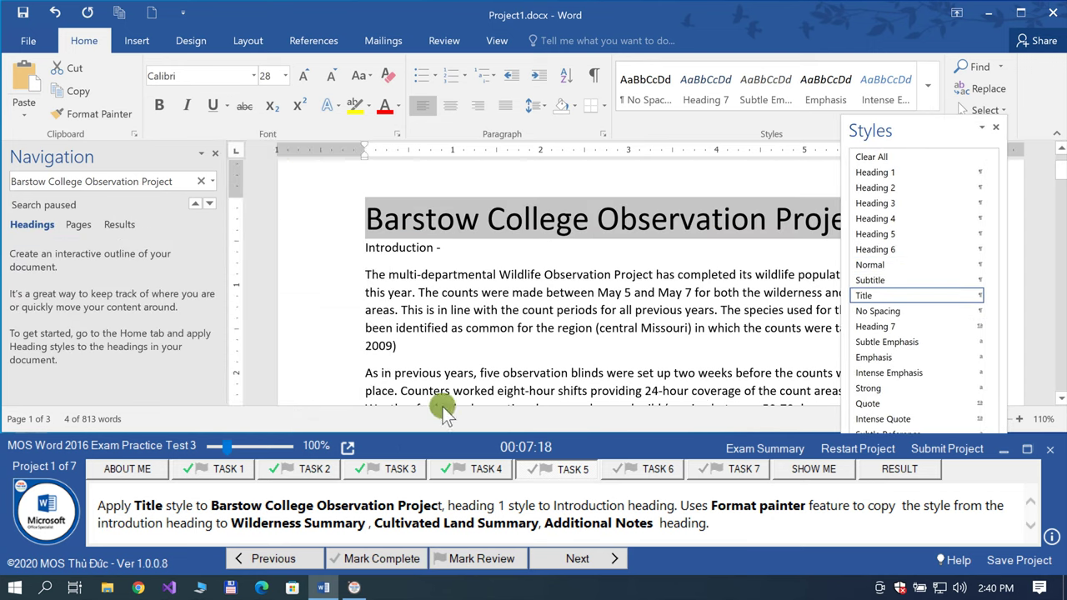
click(667, 488)
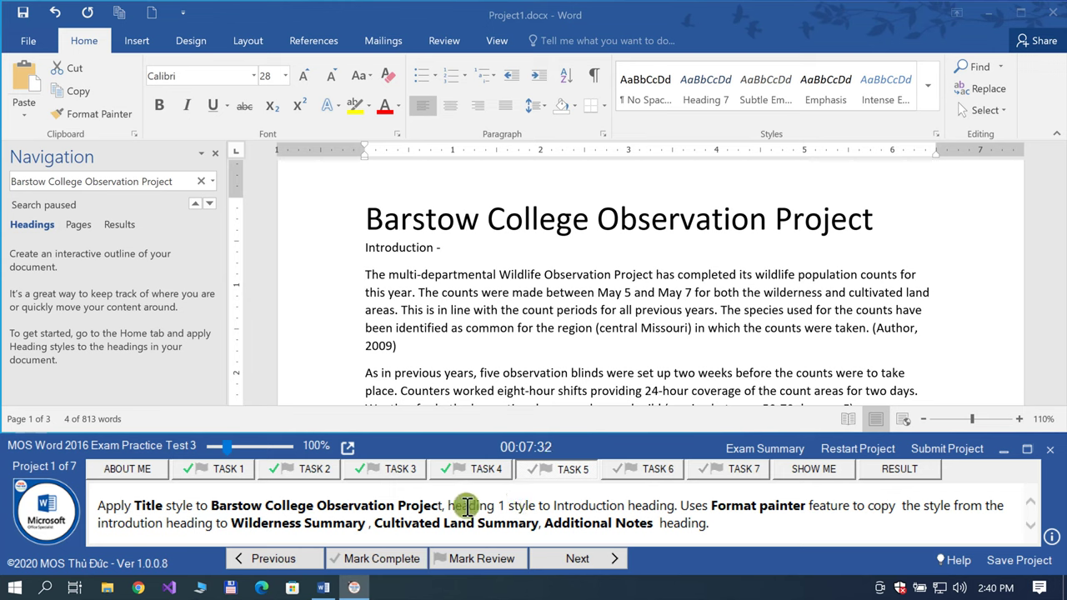
Step: Find the Introduction heading through Navigation search and apply Heading 1 to it
double_click(584, 507)
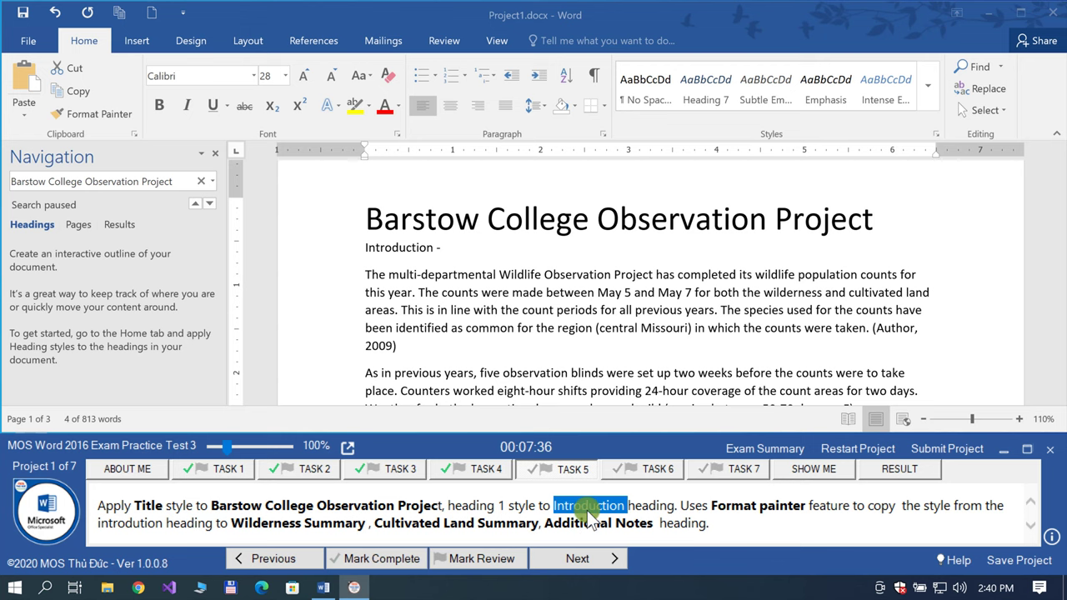
click(201, 182)
key(ctrl+alt+shift+s)
text(Introduction)
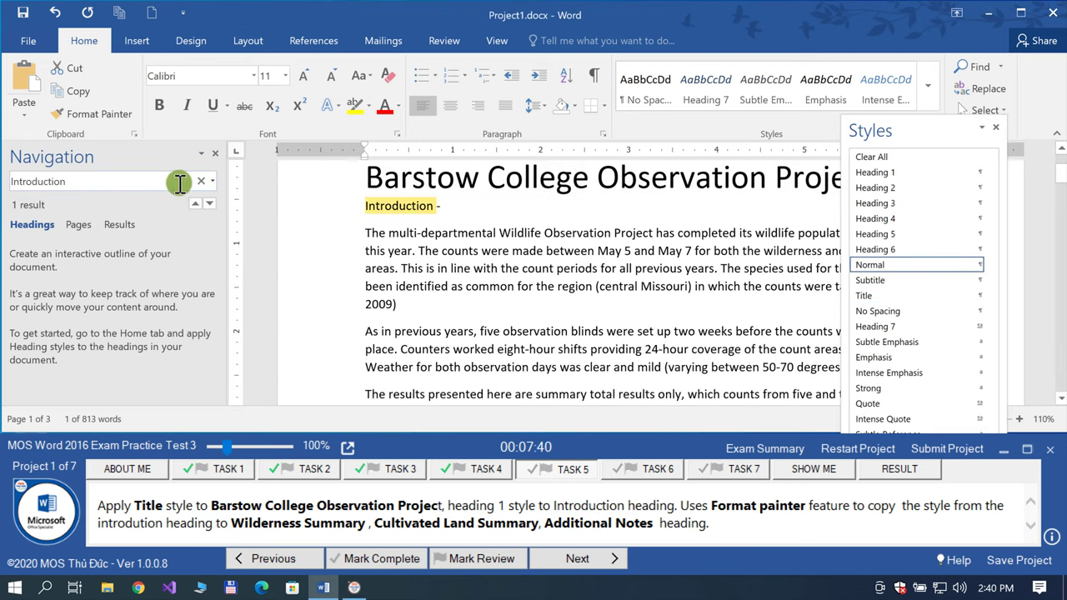
click(117, 228)
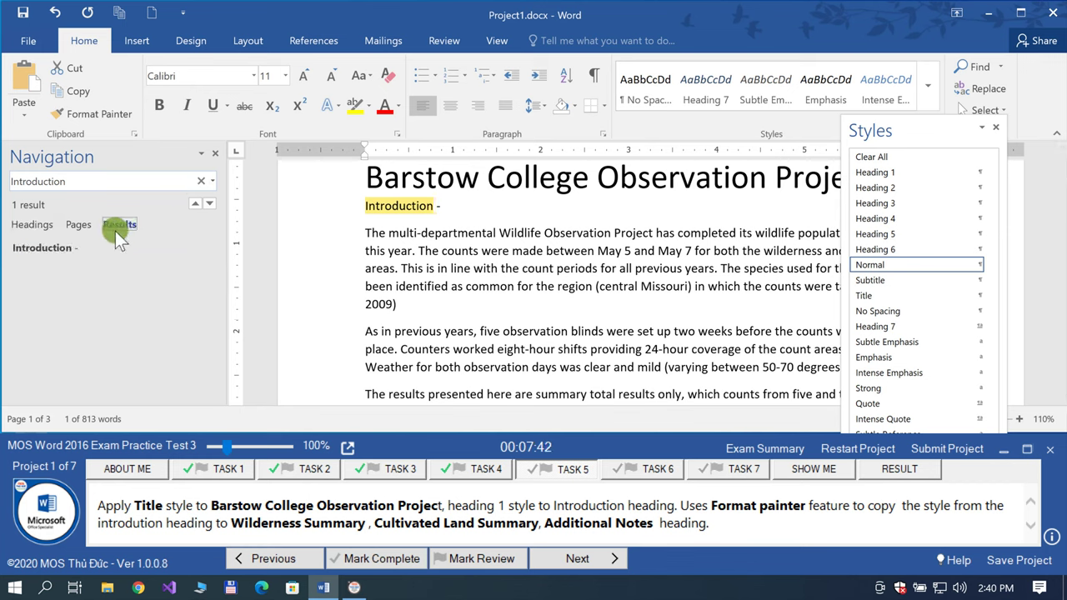
click(66, 247)
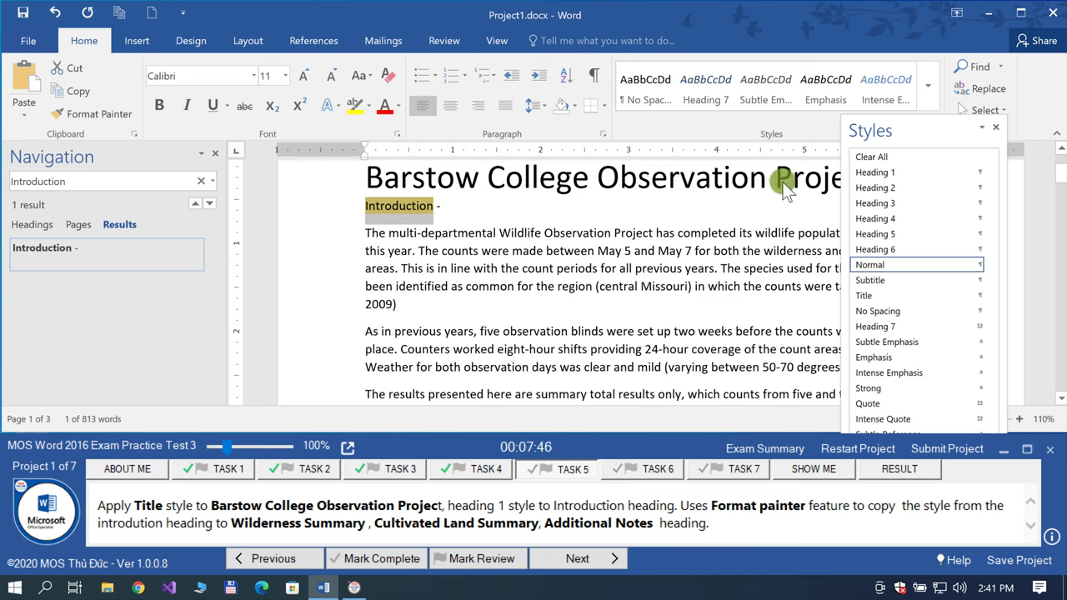
click(892, 175)
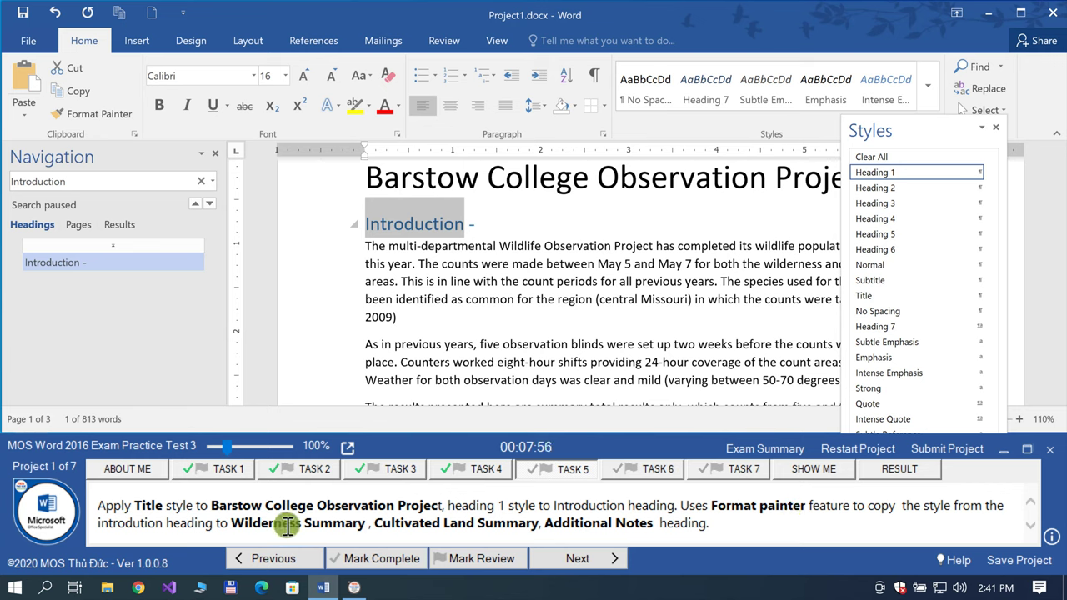
Step: Copy the Introduction heading format onto the Wilderness Summary heading with Format Painter
click(100, 113)
scroll(446, 293, down, 1)
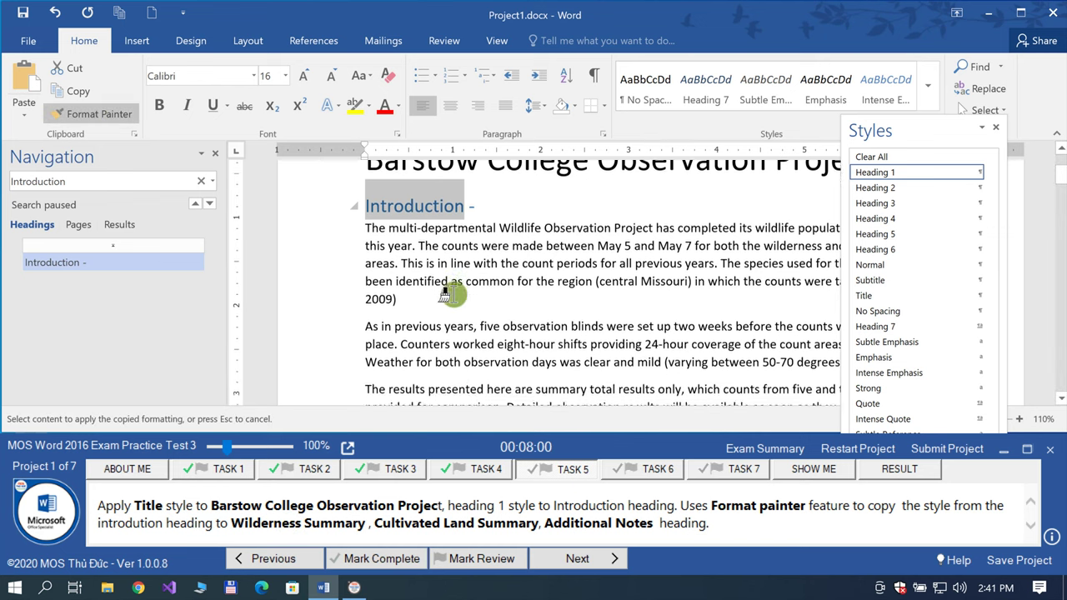
scroll(450, 293, down, 3)
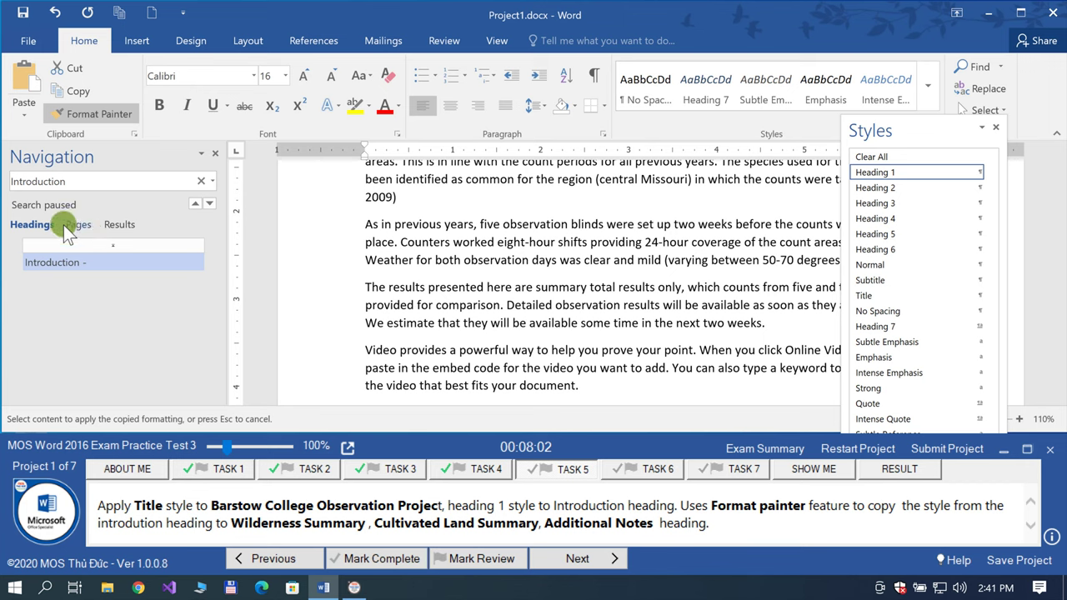
scroll(466, 291, down, 2)
scroll(463, 291, down, 2)
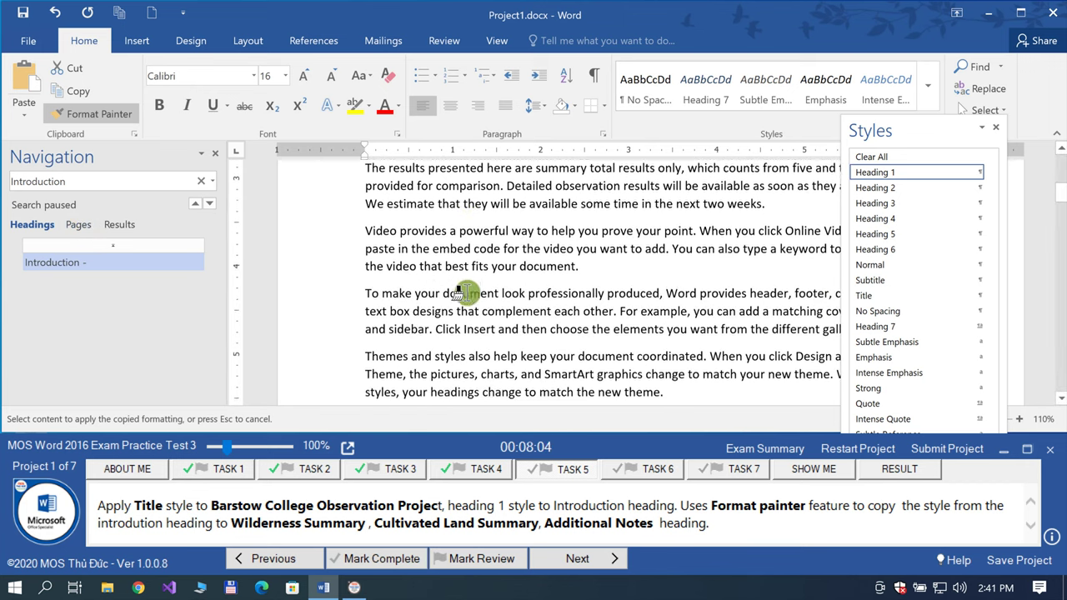
scroll(465, 292, down, 3)
scroll(465, 291, down, 3)
scroll(465, 292, down, 2)
scroll(465, 292, down, 3)
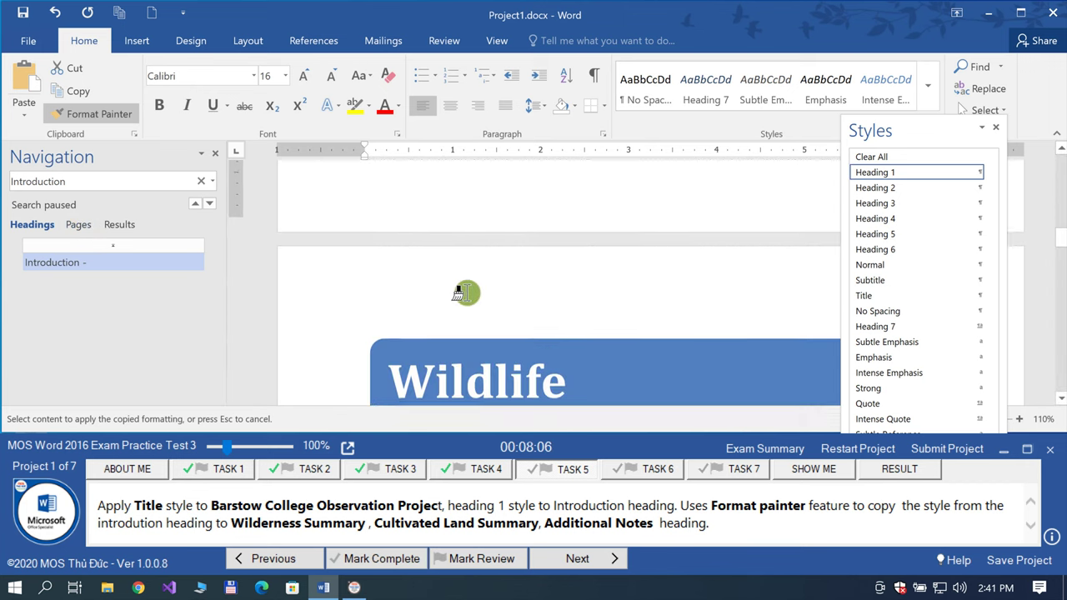
scroll(462, 293, down, 2)
scroll(469, 297, down, 3)
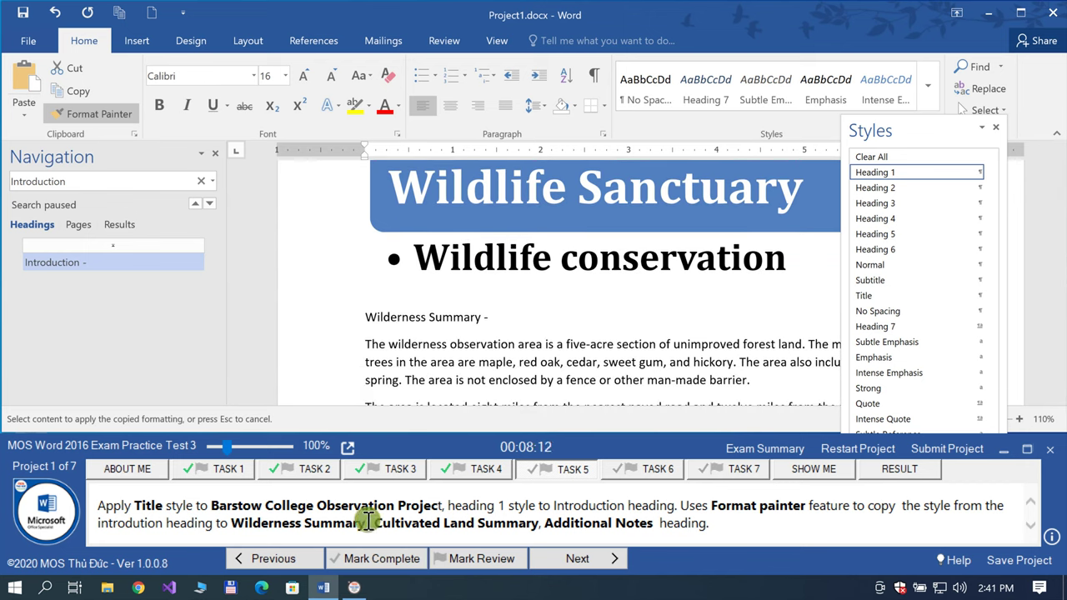
drag(364, 318, 484, 317)
click(473, 394)
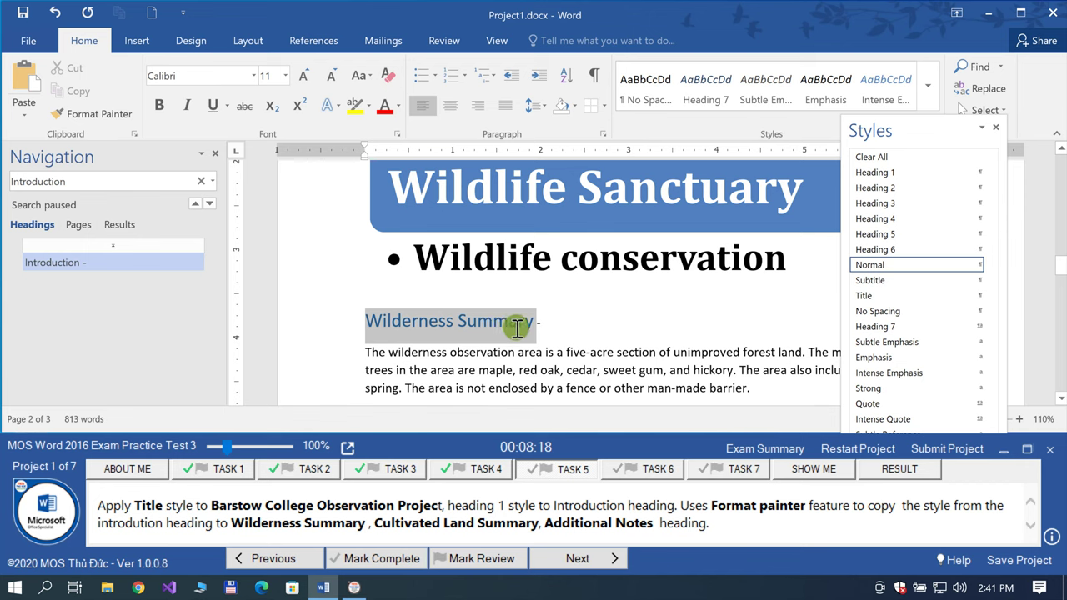
drag(517, 327, 536, 325)
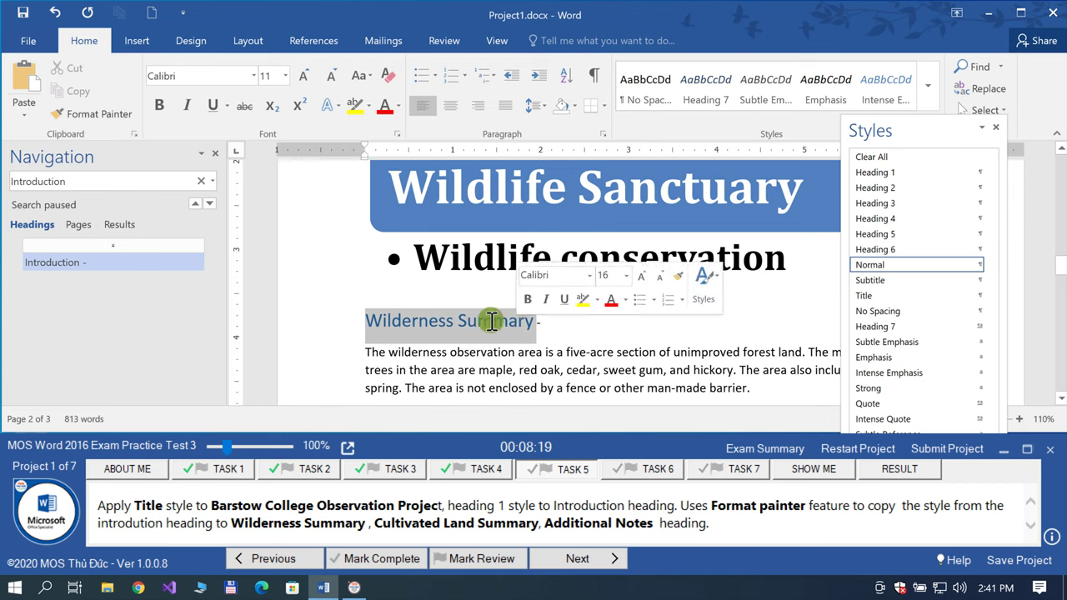
Step: Paint the same heading format onto the Cultivated Land Summary heading
click(124, 124)
scroll(525, 404, down, 3)
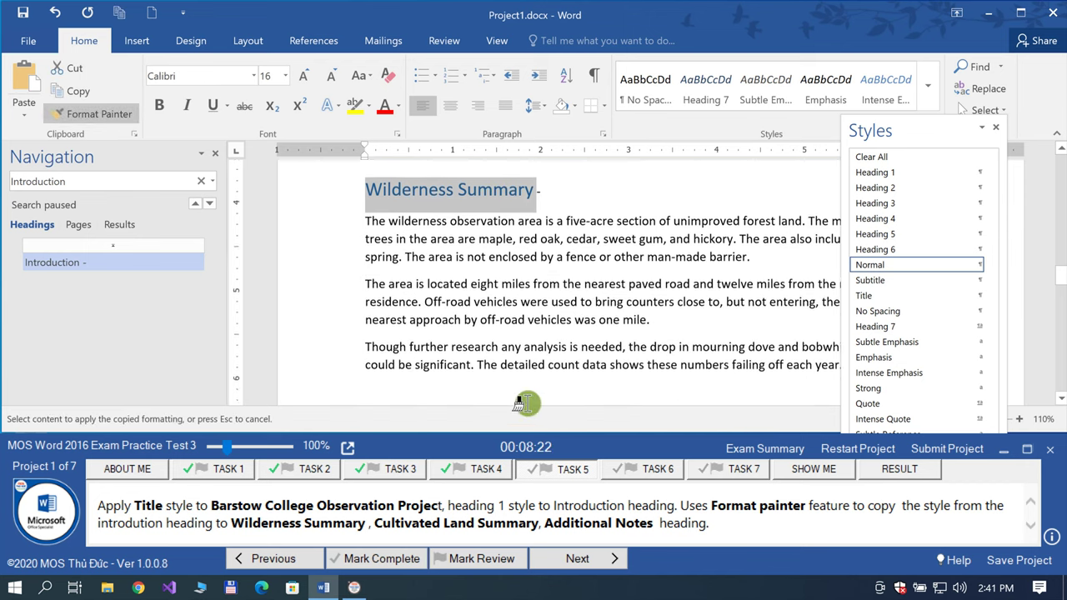
scroll(525, 404, down, 2)
scroll(526, 399, down, 1)
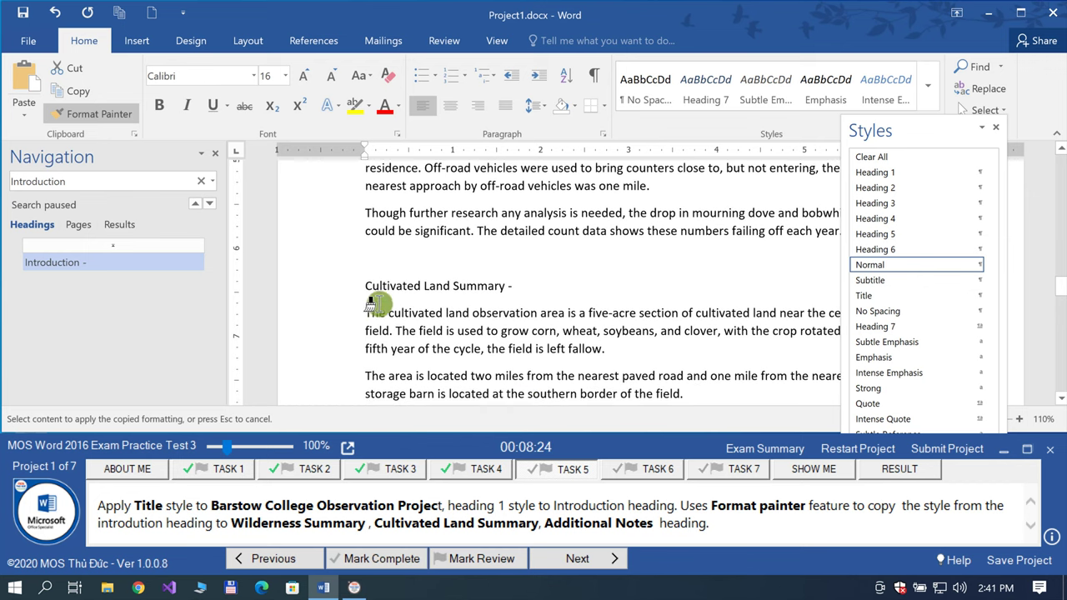
drag(364, 285, 500, 289)
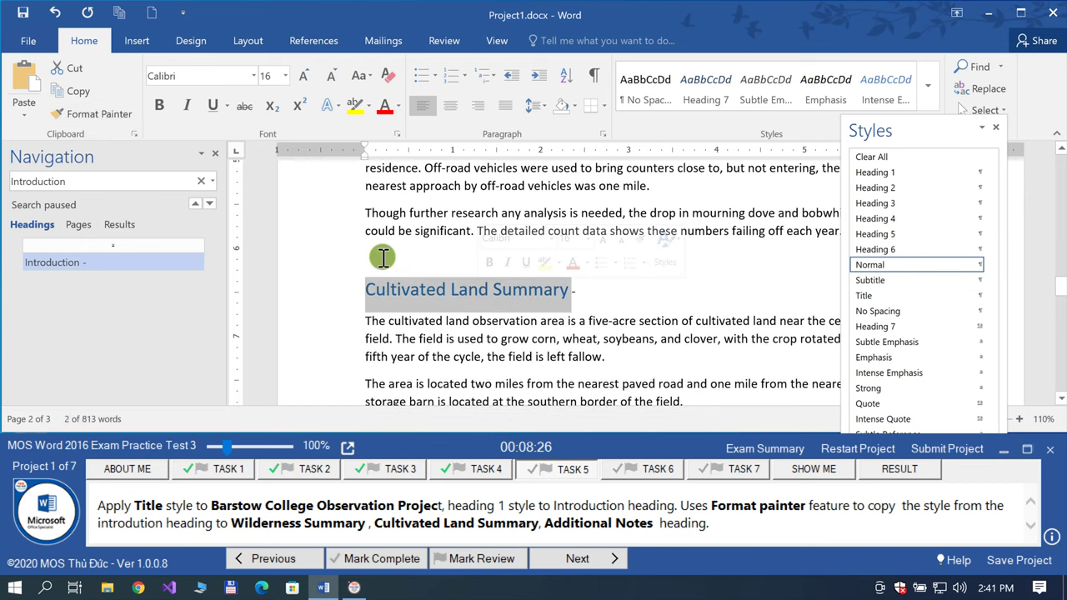
Step: Paint the heading format onto the Additional Notes heading
click(108, 114)
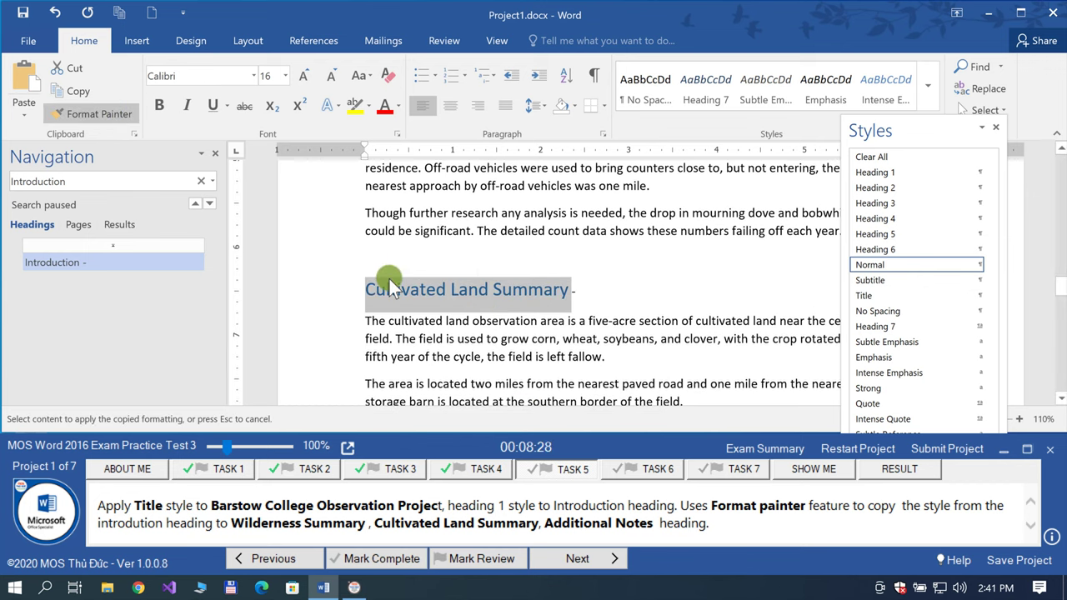
scroll(389, 277, down, 2)
scroll(390, 281, down, 2)
scroll(390, 282, down, 2)
scroll(390, 282, down, 3)
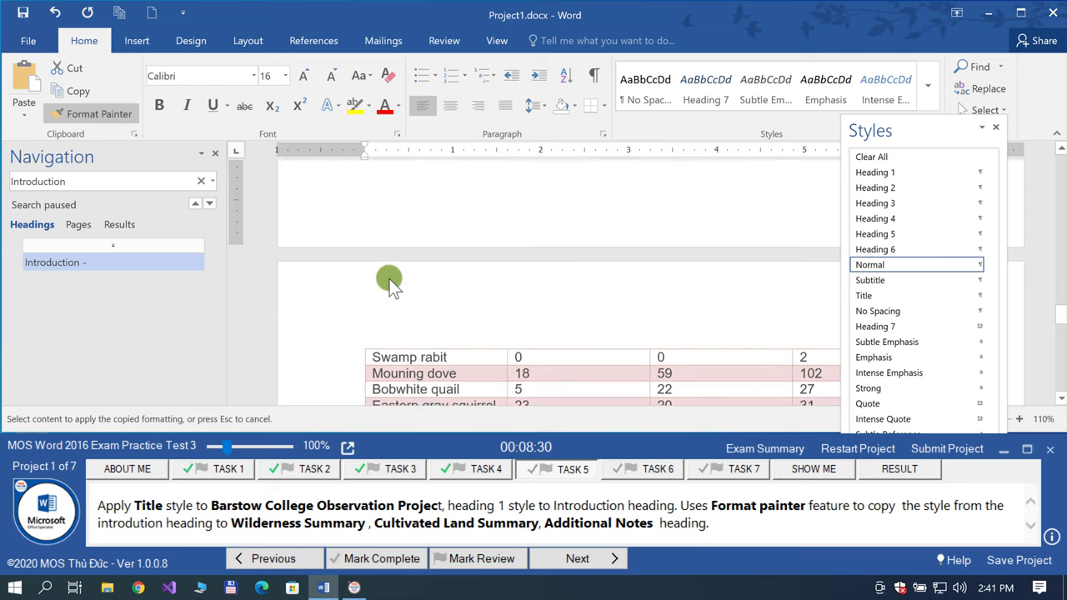
scroll(390, 282, down, 1)
scroll(390, 282, down, 3)
scroll(390, 282, down, 1)
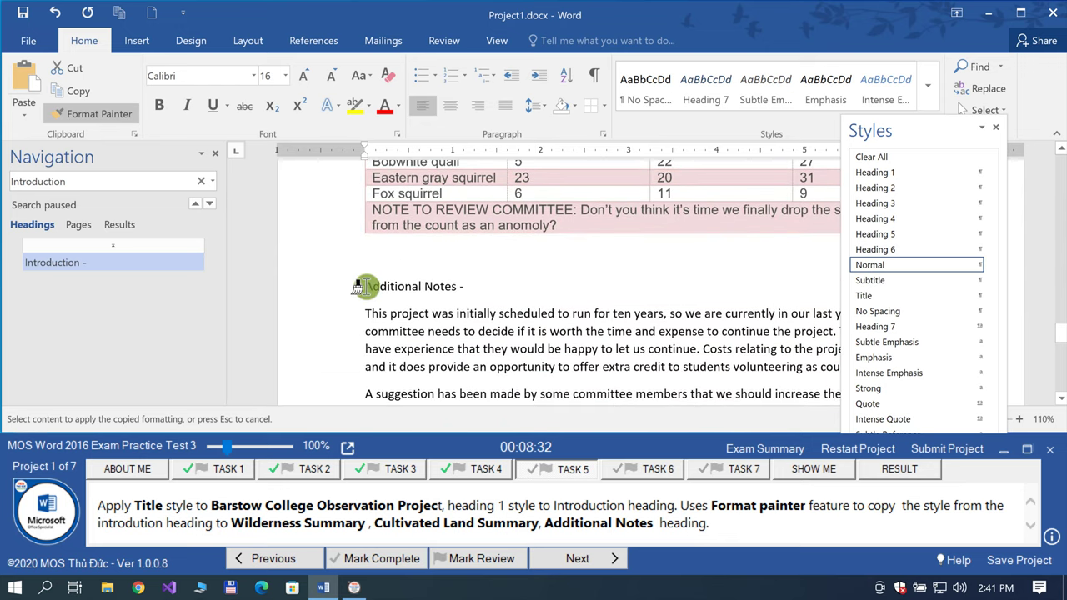
drag(364, 286, 459, 288)
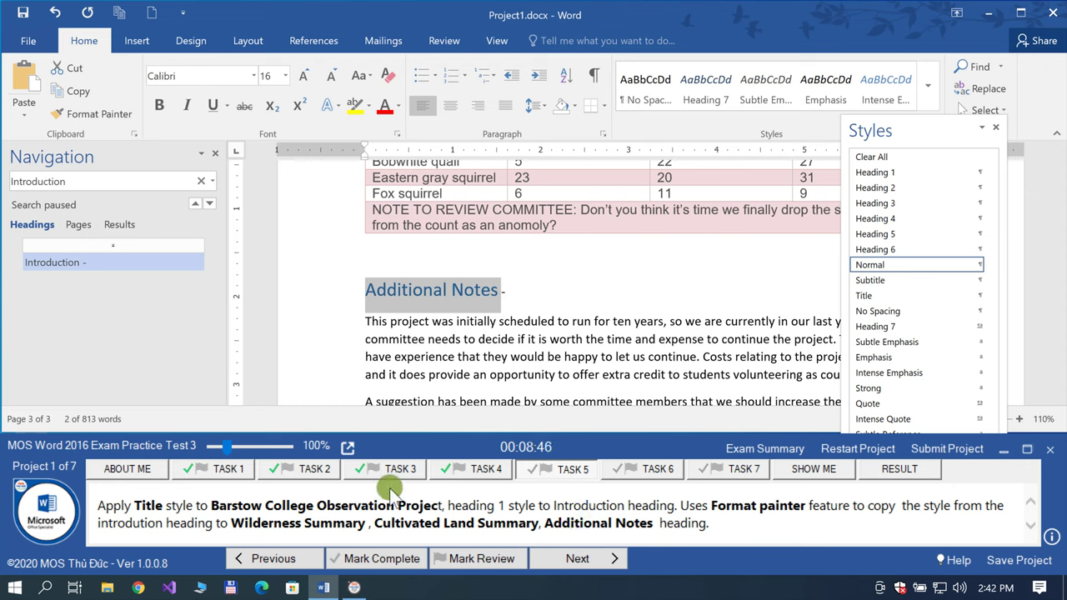
Step: Mark Task 5 complete, advance to Task 6, and jump to page 2 via page thumbnails
click(386, 558)
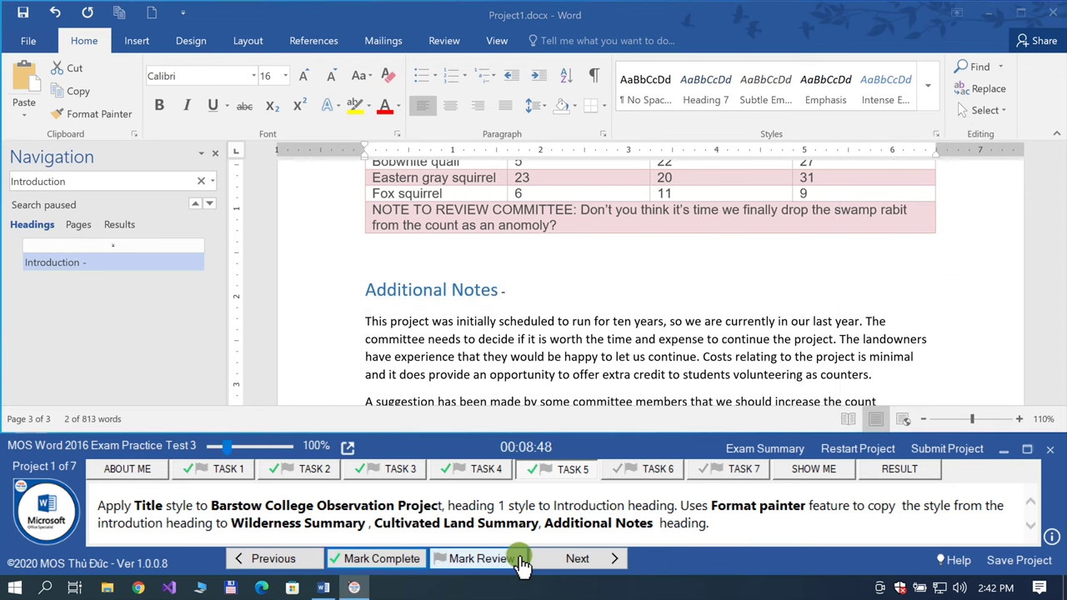
click(567, 557)
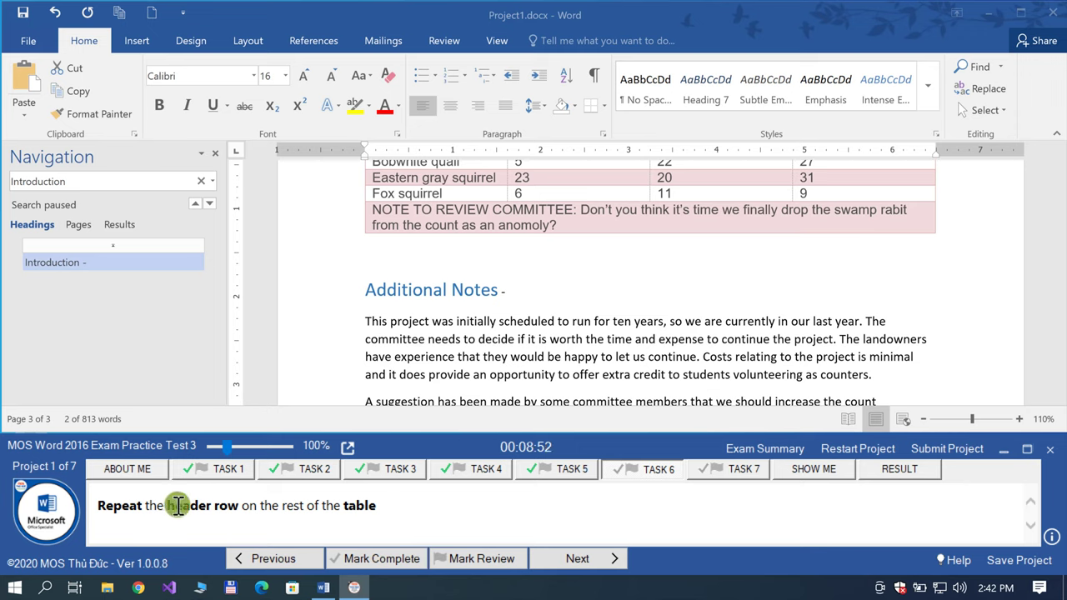
click(78, 224)
click(214, 362)
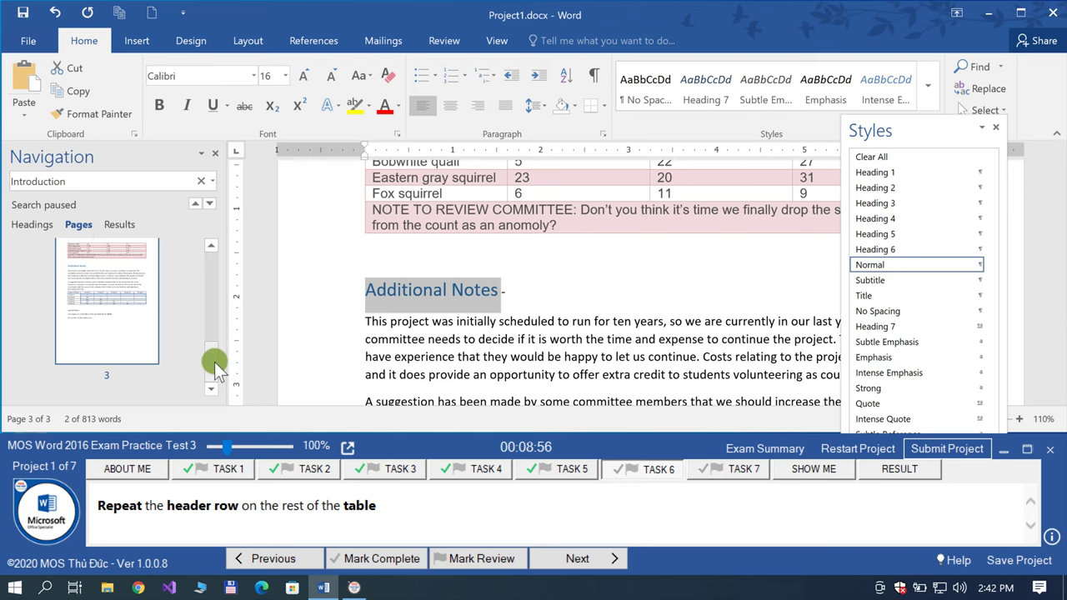
drag(214, 362, 220, 332)
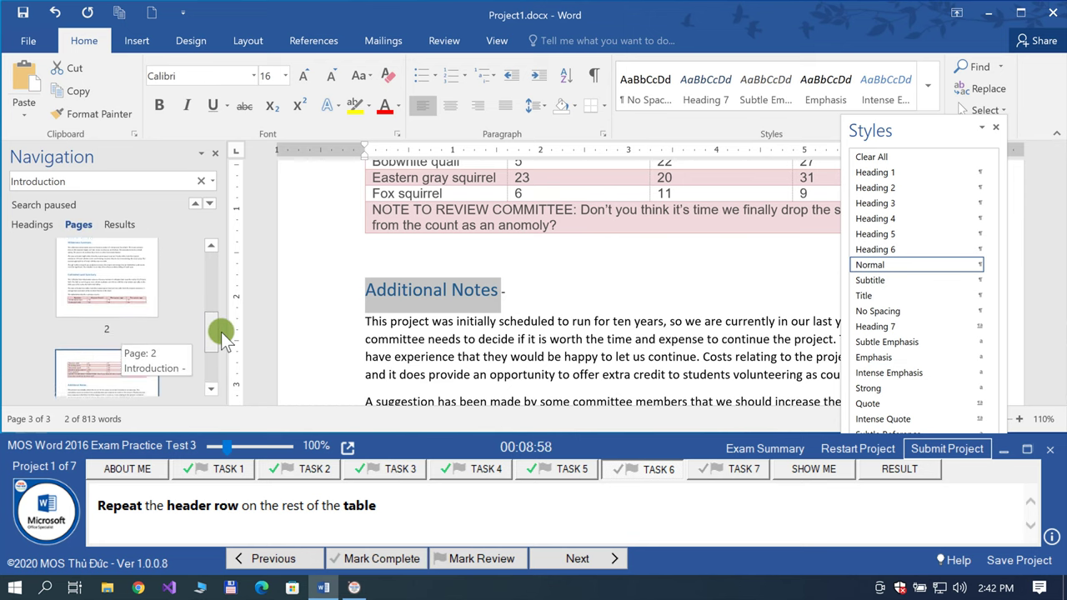
click(127, 290)
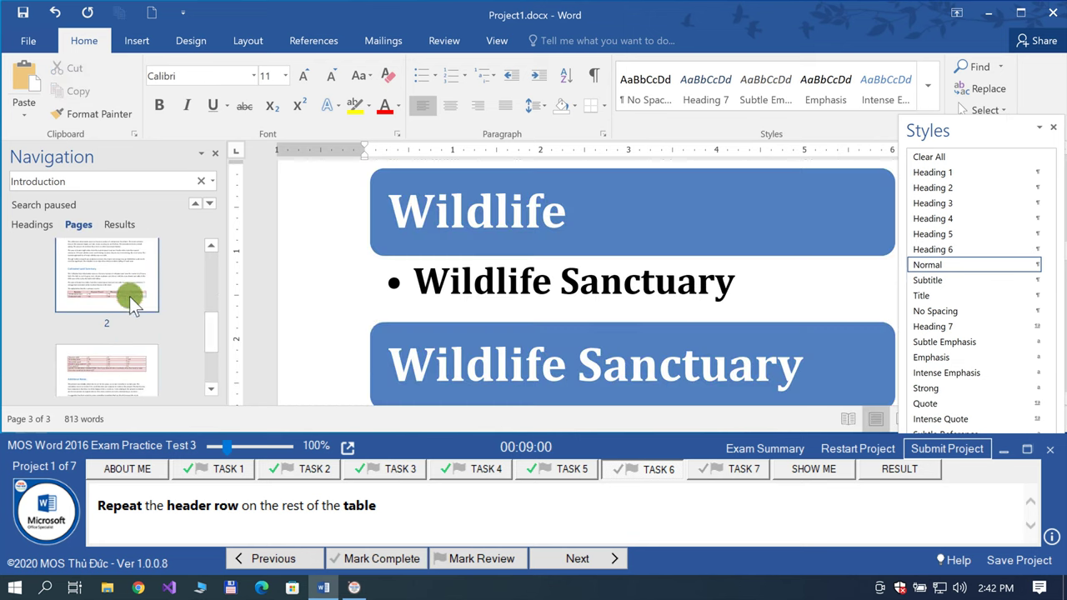
Step: Turn on Repeat Header Rows for the species table's header row
scroll(411, 315, down, 4)
scroll(413, 318, down, 3)
scroll(412, 317, down, 3)
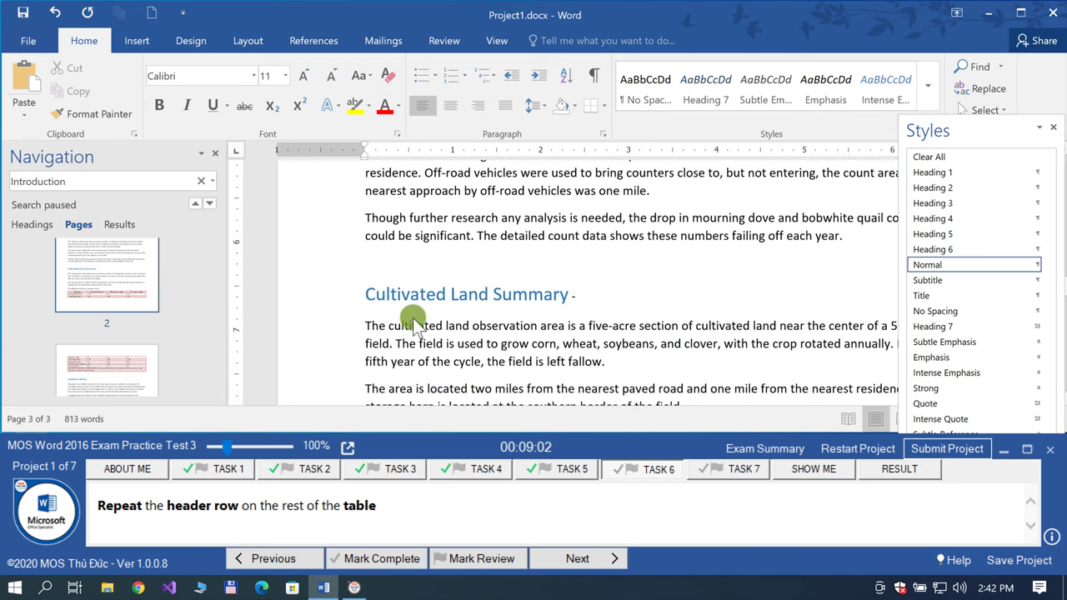
scroll(412, 318, down, 5)
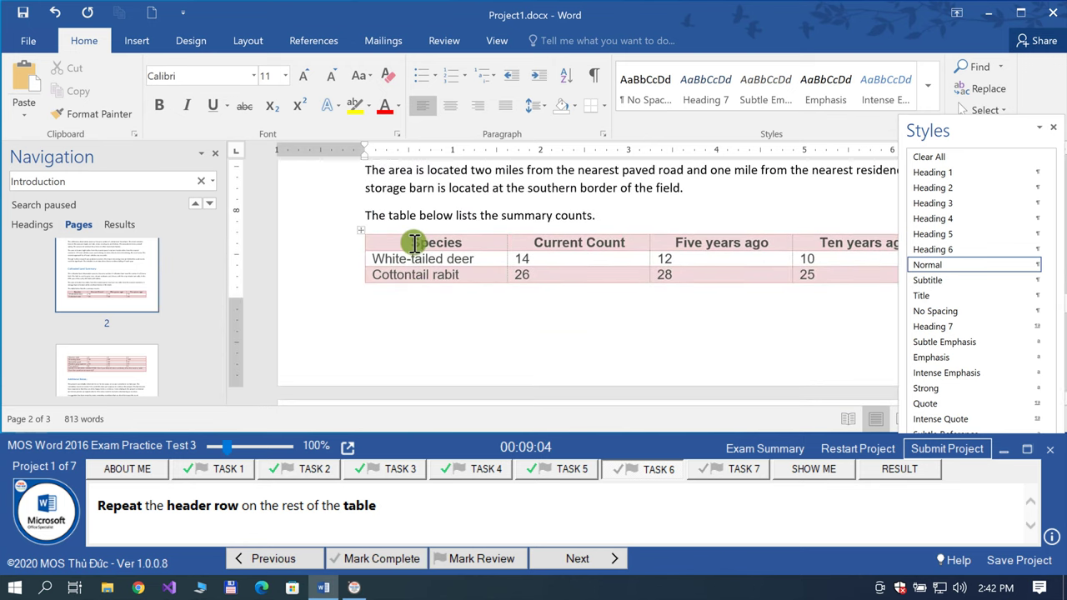
click(414, 242)
scroll(439, 295, down, 2)
scroll(439, 295, down, 3)
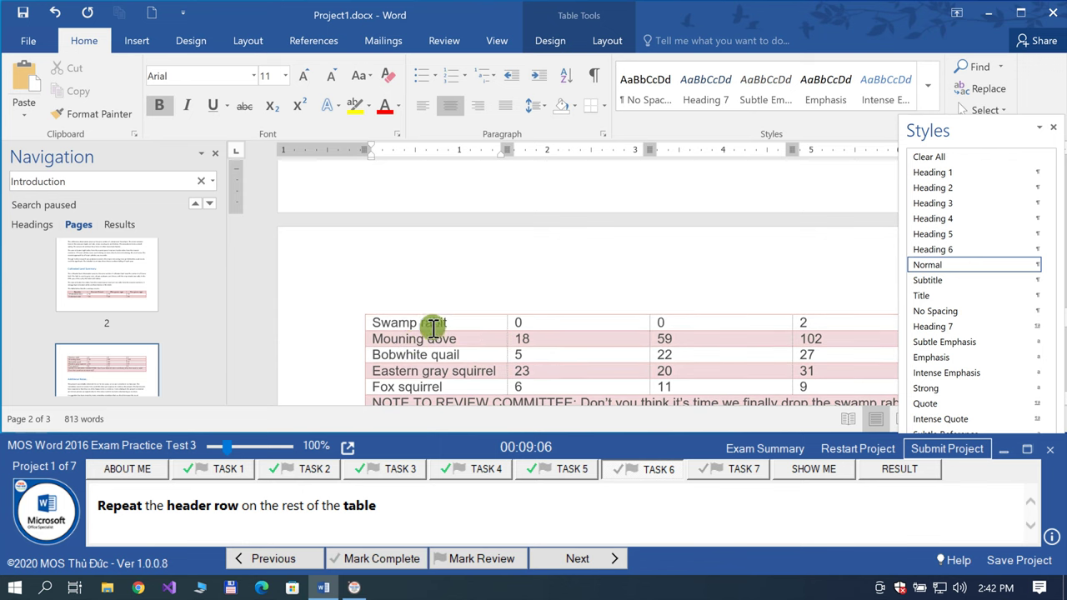
scroll(469, 328, up, 2)
scroll(469, 326, up, 3)
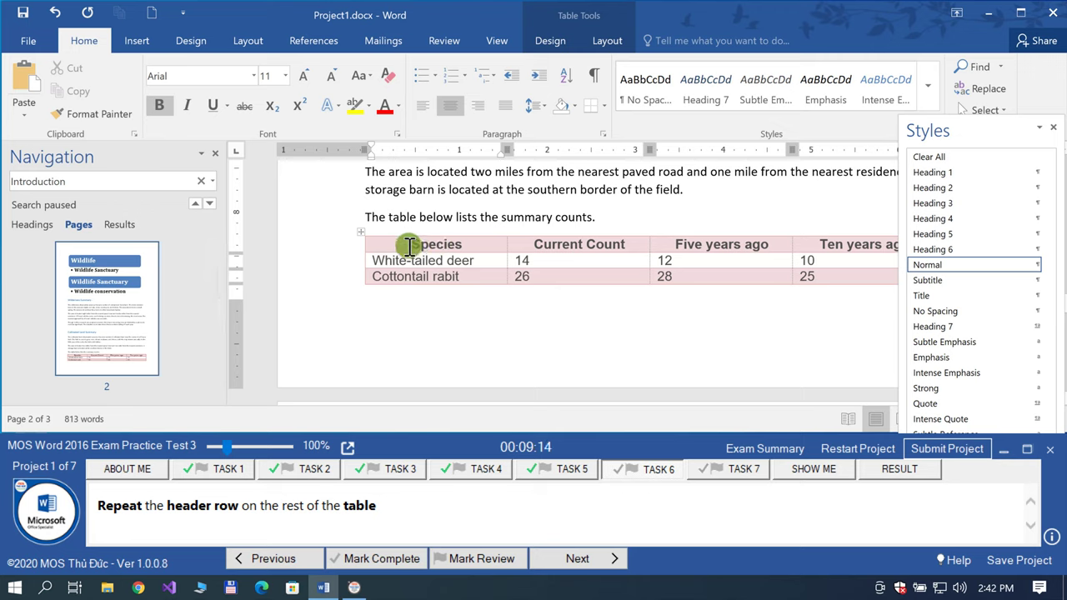
click(407, 244)
click(605, 42)
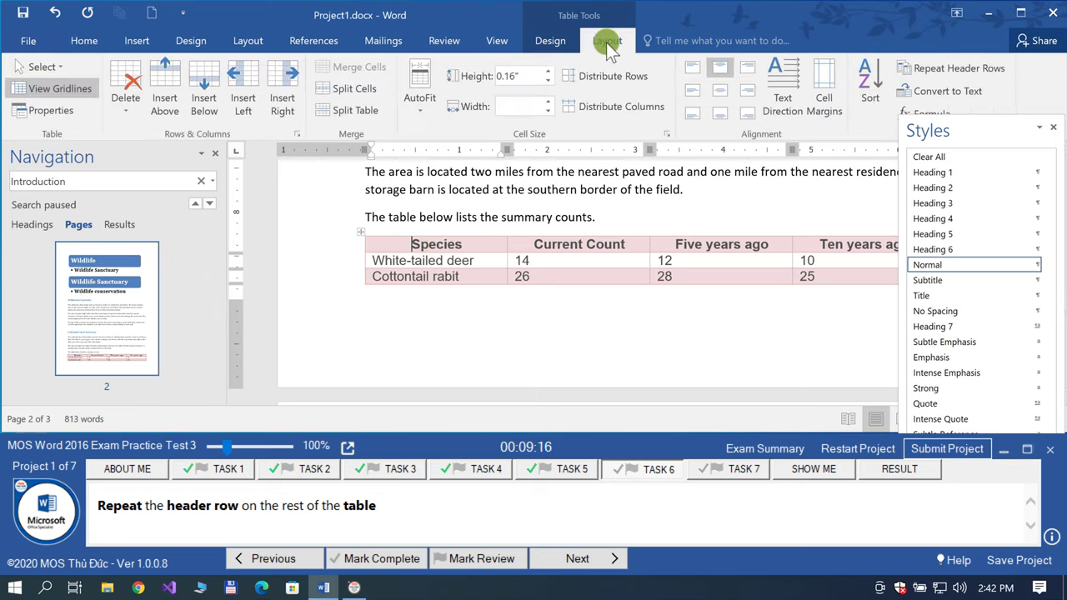
click(936, 71)
Step: Mark Task 6 complete and advance to Task 7
scroll(614, 263, down, 5)
scroll(615, 263, down, 1)
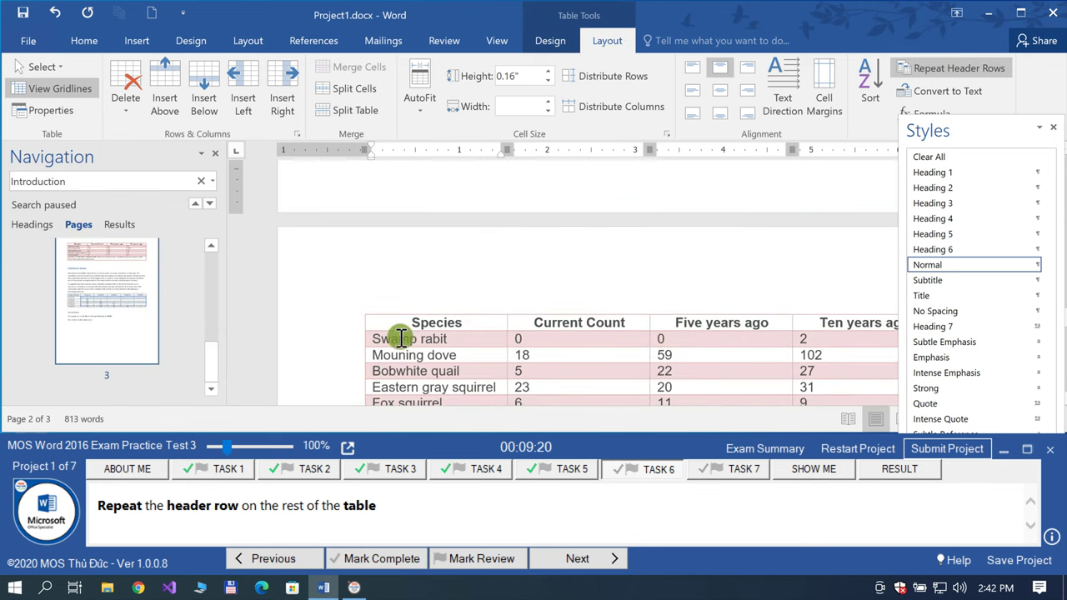
click(381, 560)
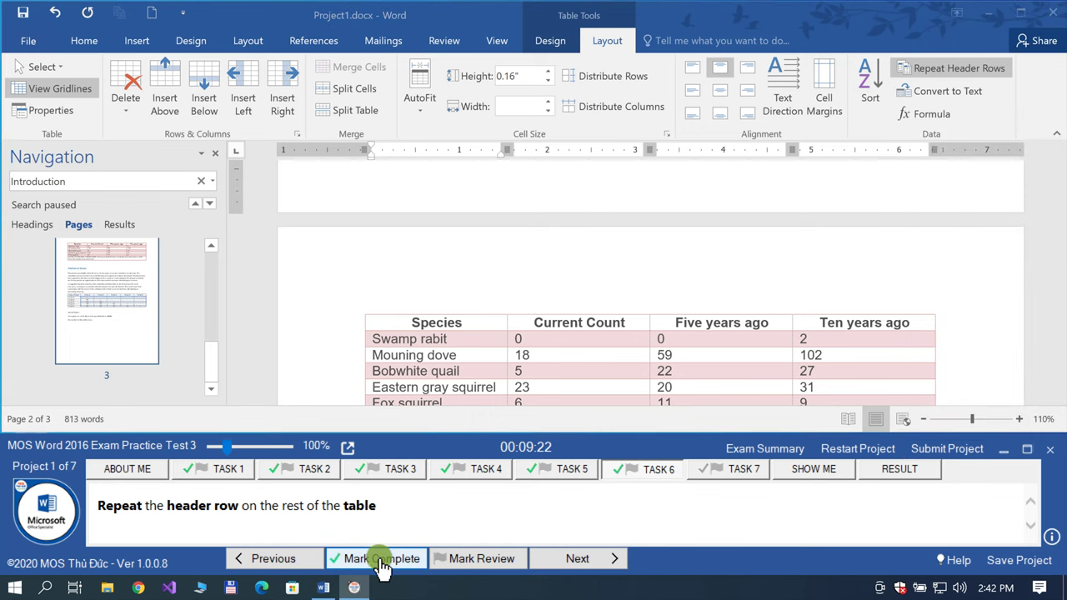
click(567, 558)
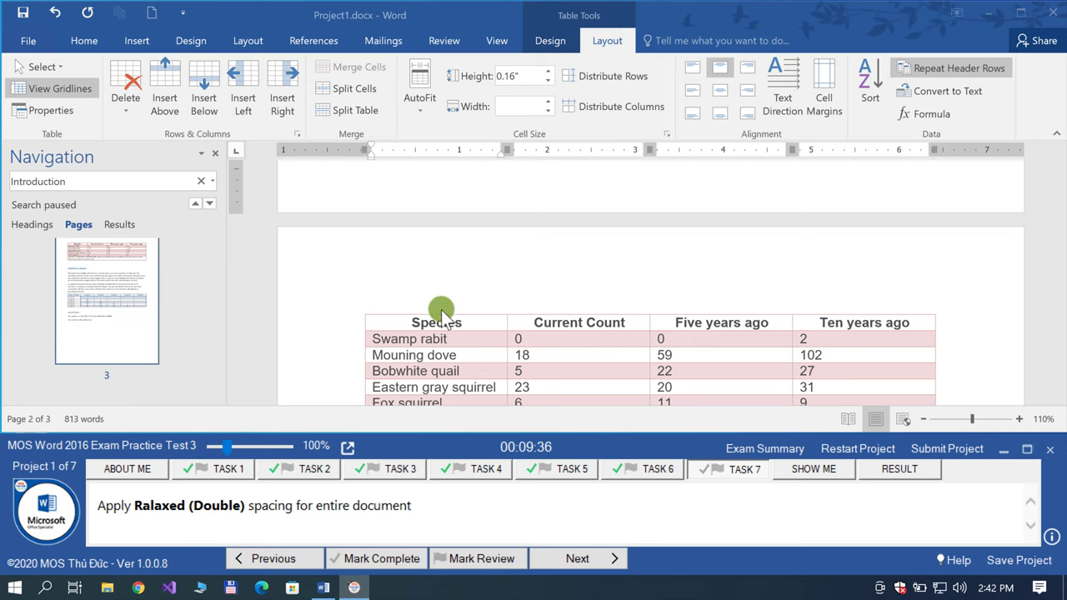
Step: Apply 2.0 line spacing to the whole document, mark Task 7 complete and submit the project
scroll(441, 310, up, 5)
key(ctrl+alt+shift+s)
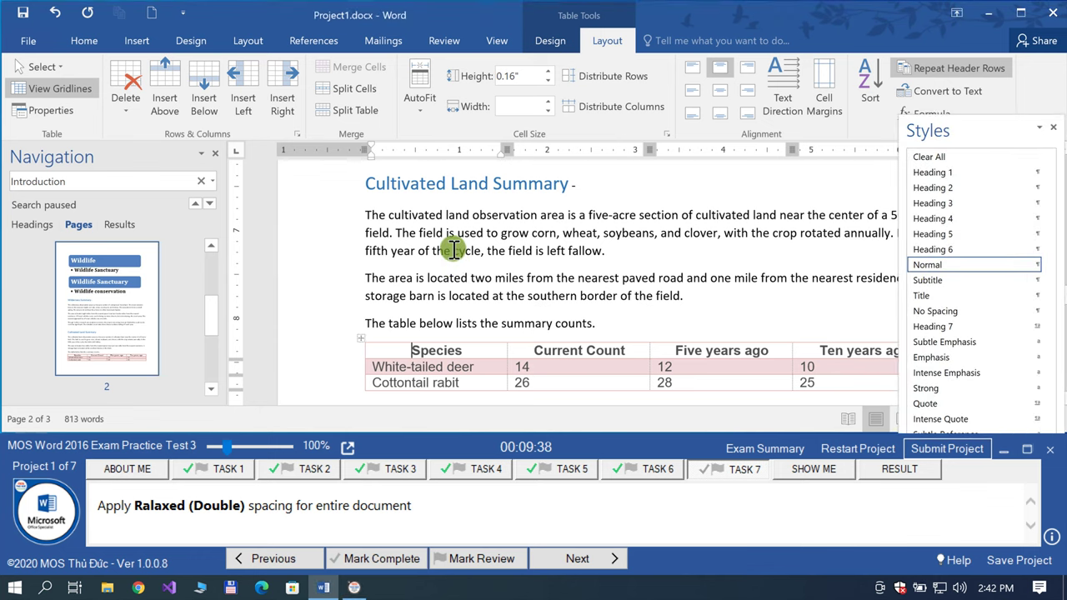
click(452, 250)
key(ctrl+a)
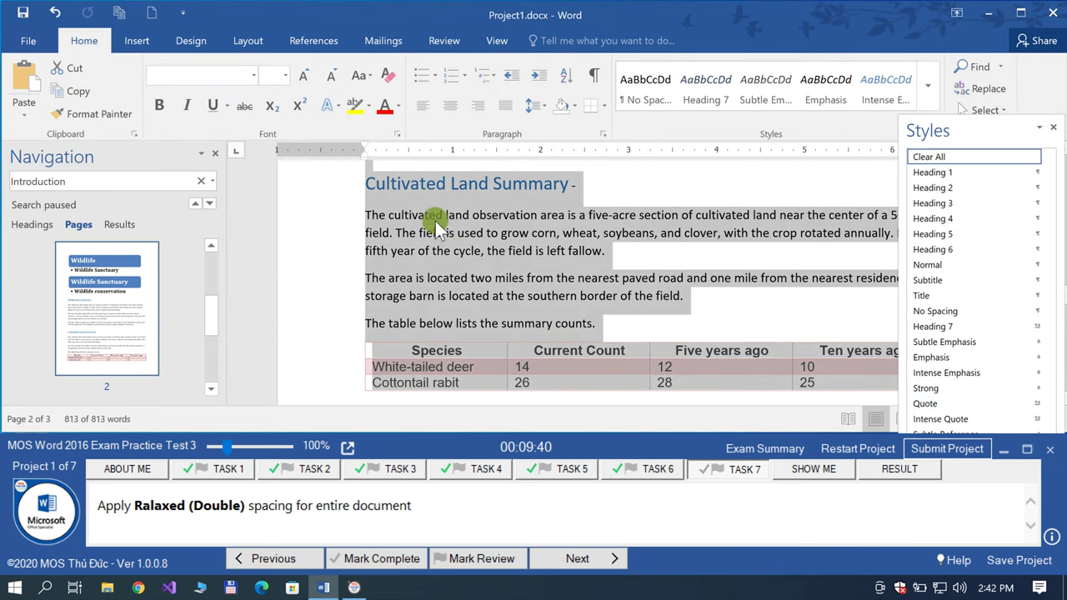
click(541, 112)
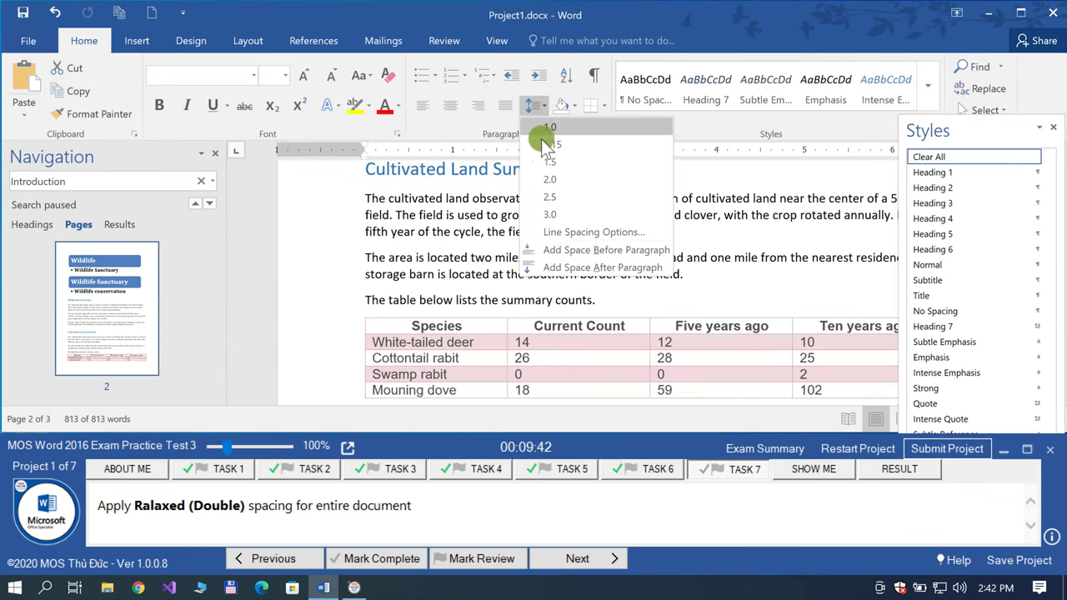
click(544, 178)
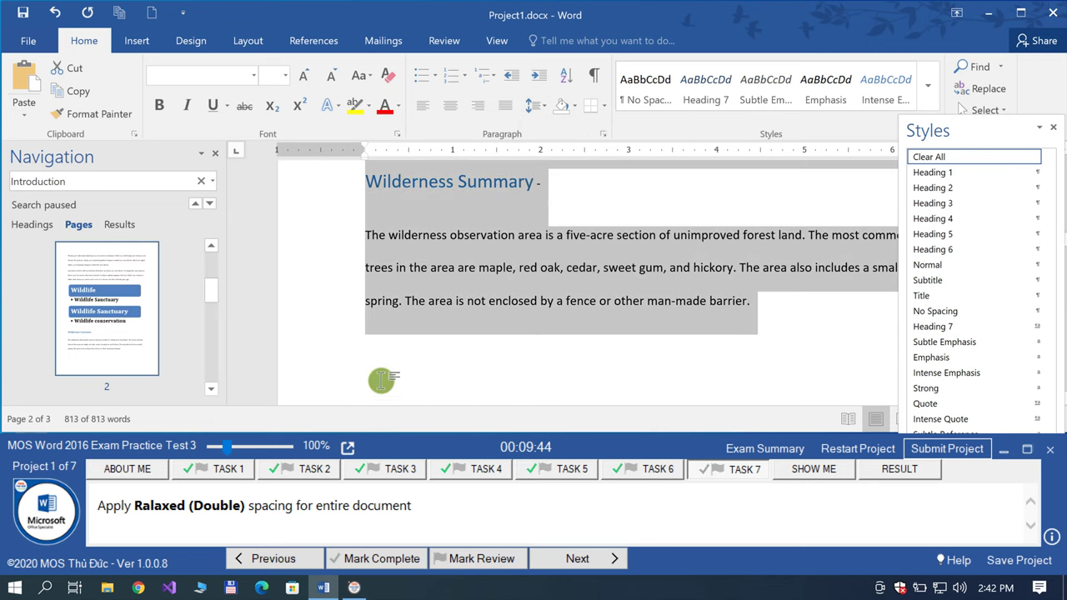
click(417, 558)
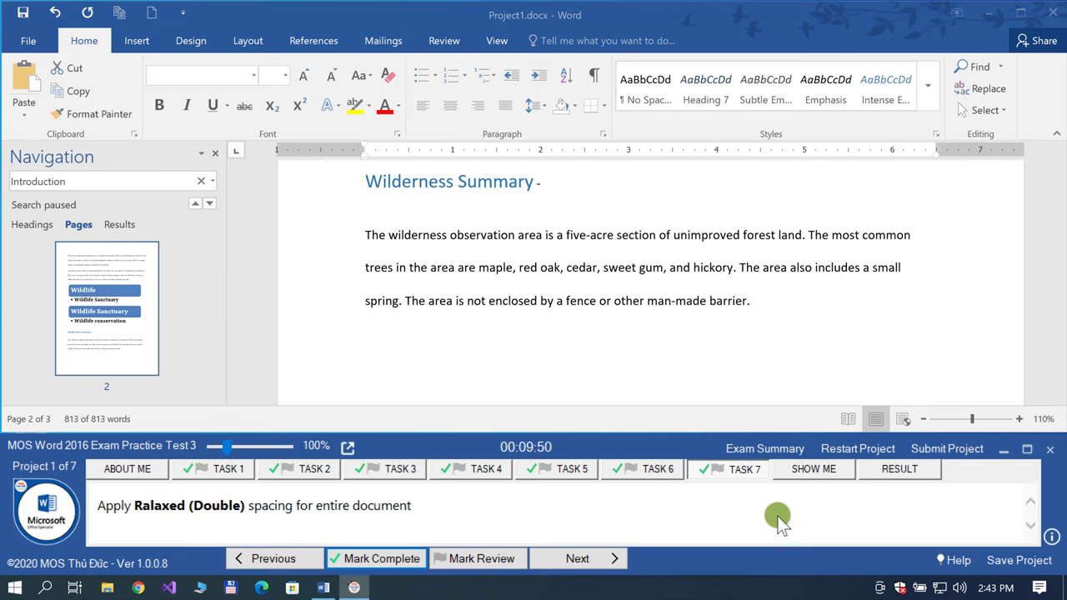
click(949, 455)
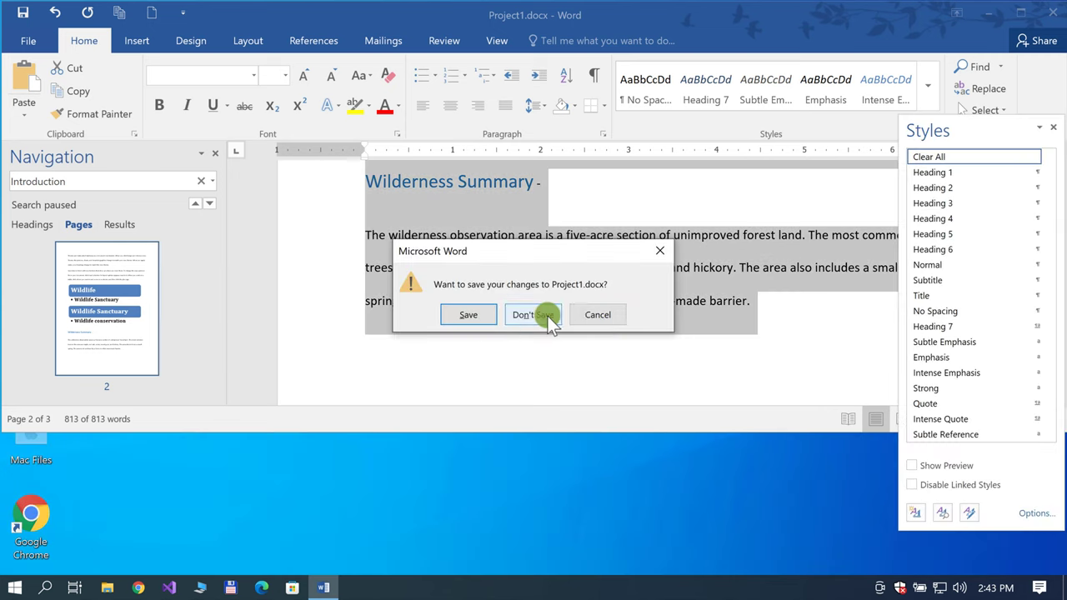
Step: Close Project1 without saving, start Project 2, and put the cursor at the bakery heading for Task 1
click(473, 316)
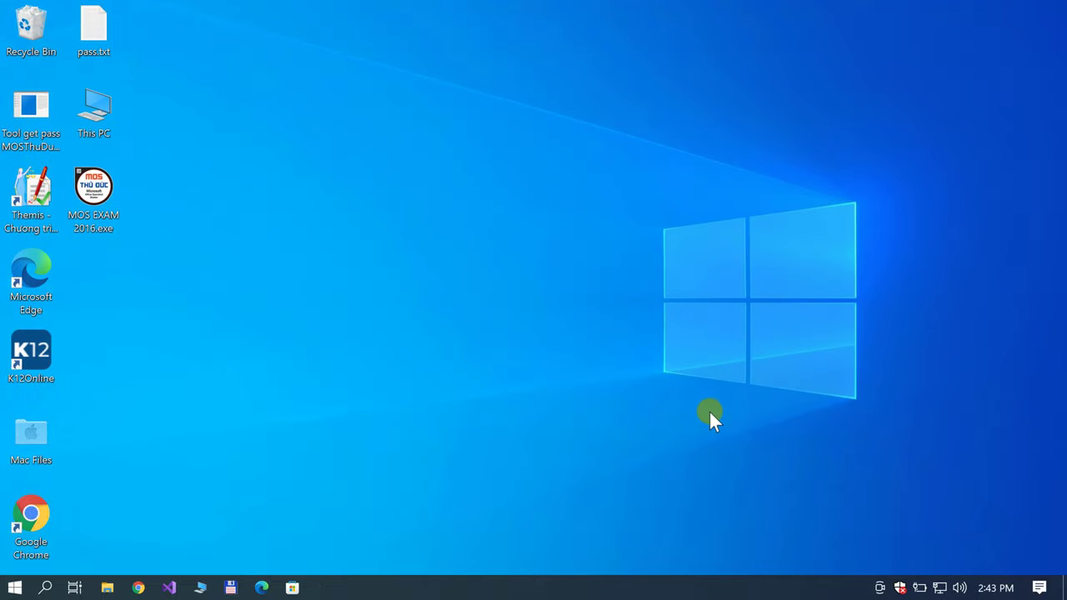
click(668, 480)
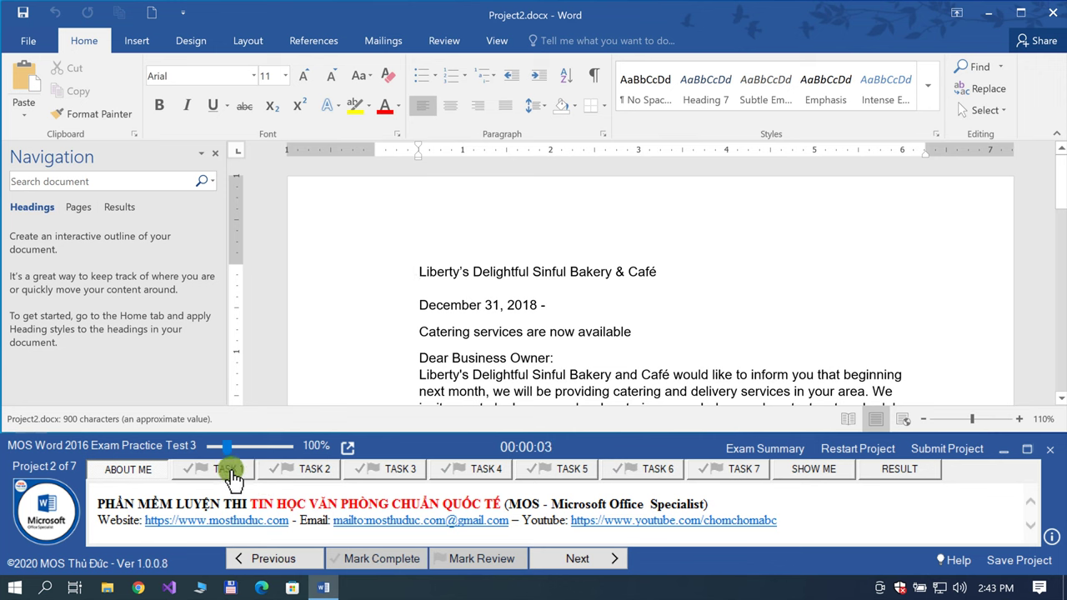
click(231, 473)
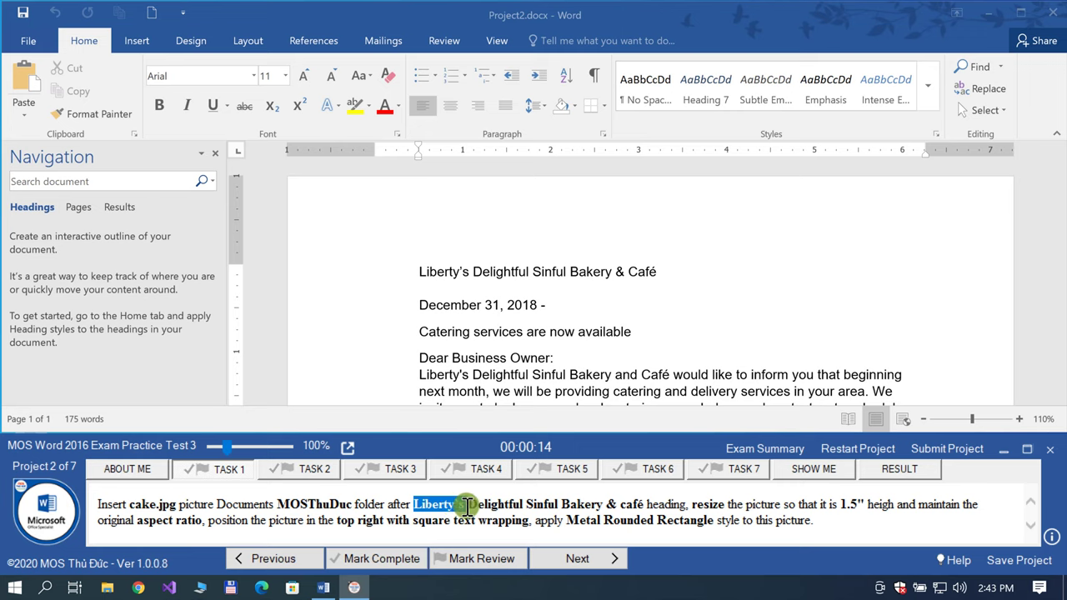
drag(473, 509, 625, 508)
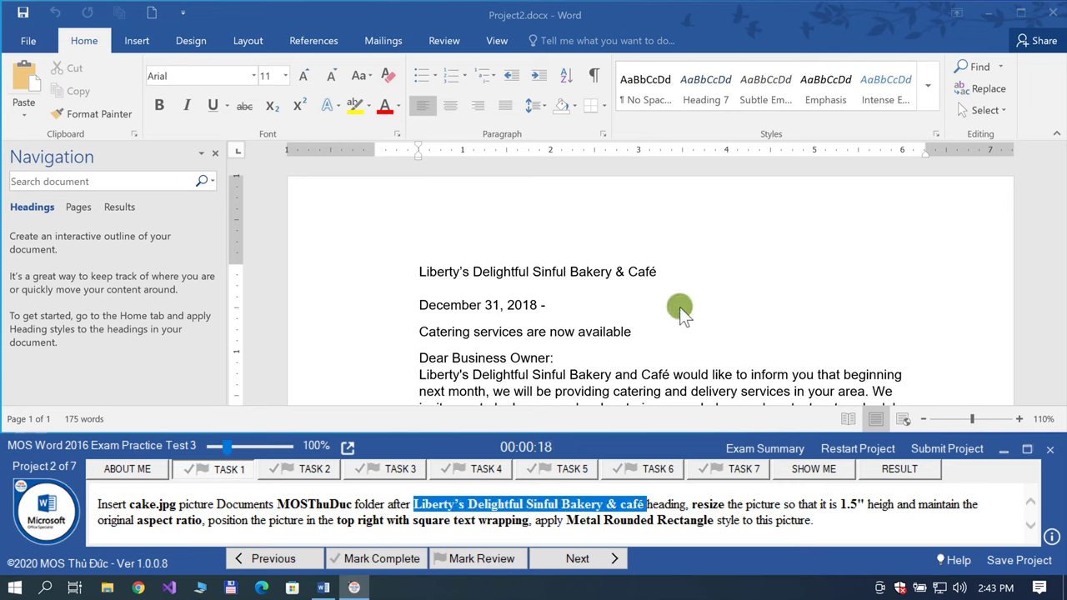
click(693, 272)
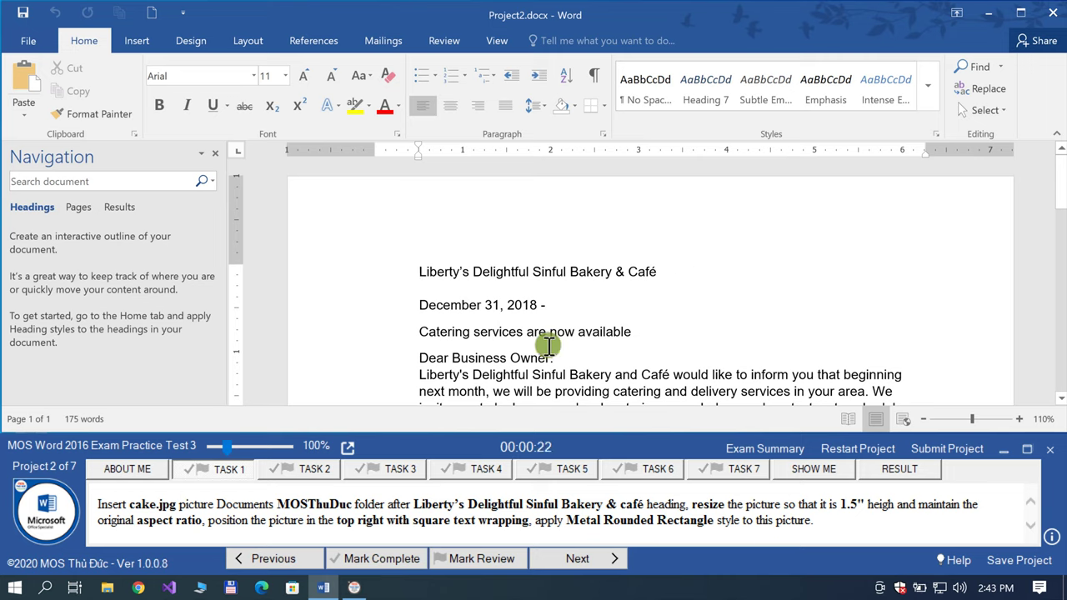
Step: Insert cake.jpg from the Documents > MOSThuDuc folder into the letter
click(137, 41)
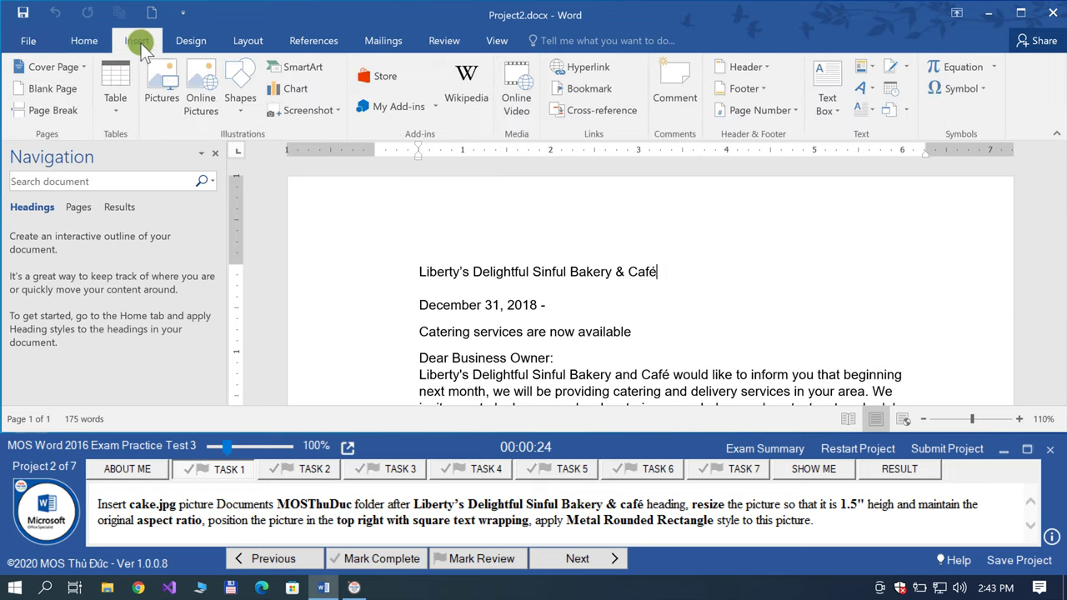
click(158, 88)
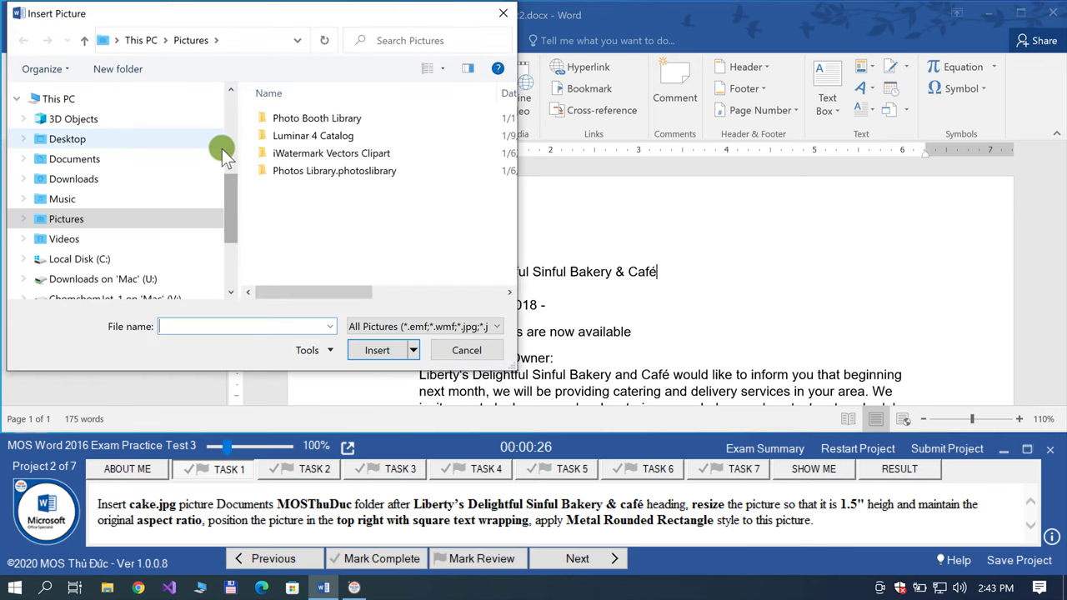
click(110, 160)
double_click(261, 132)
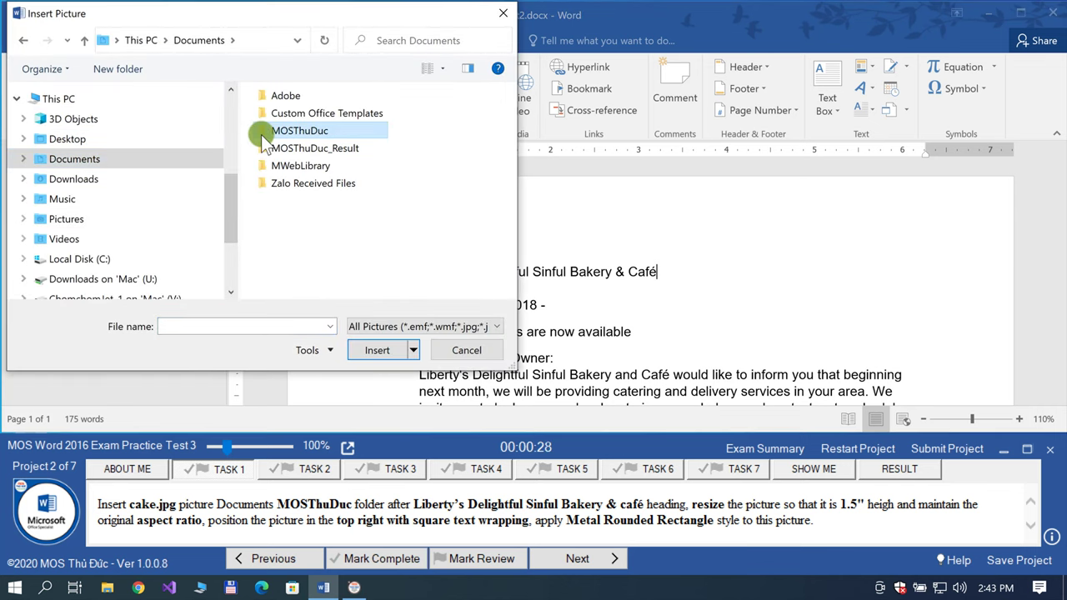
double_click(292, 136)
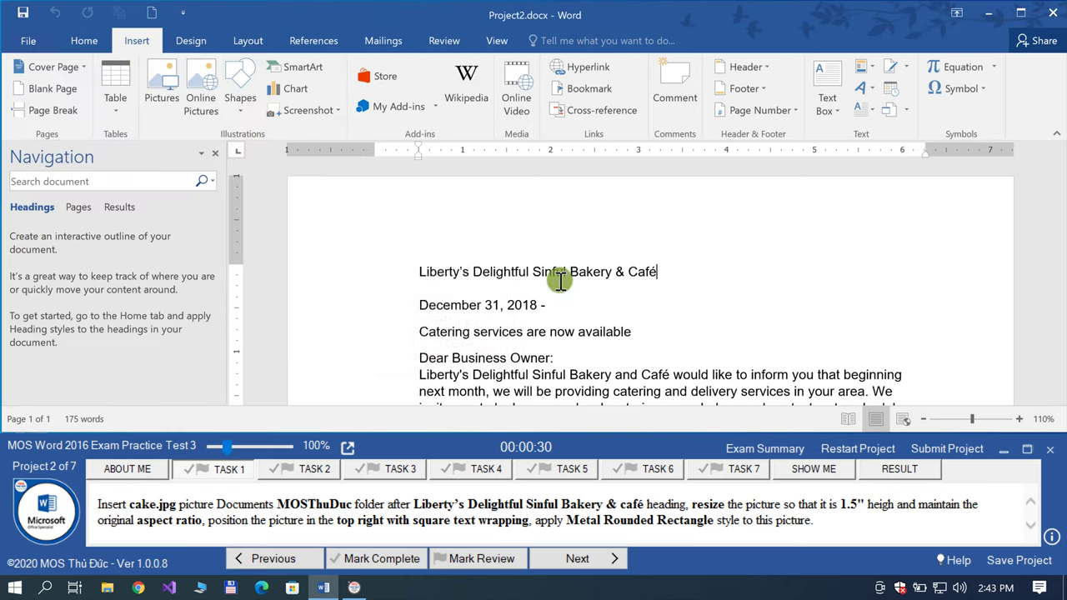
Step: Set the picture height to 1.5" (1.93" wide), then open the detailed size settings
scroll(728, 321, down, 5)
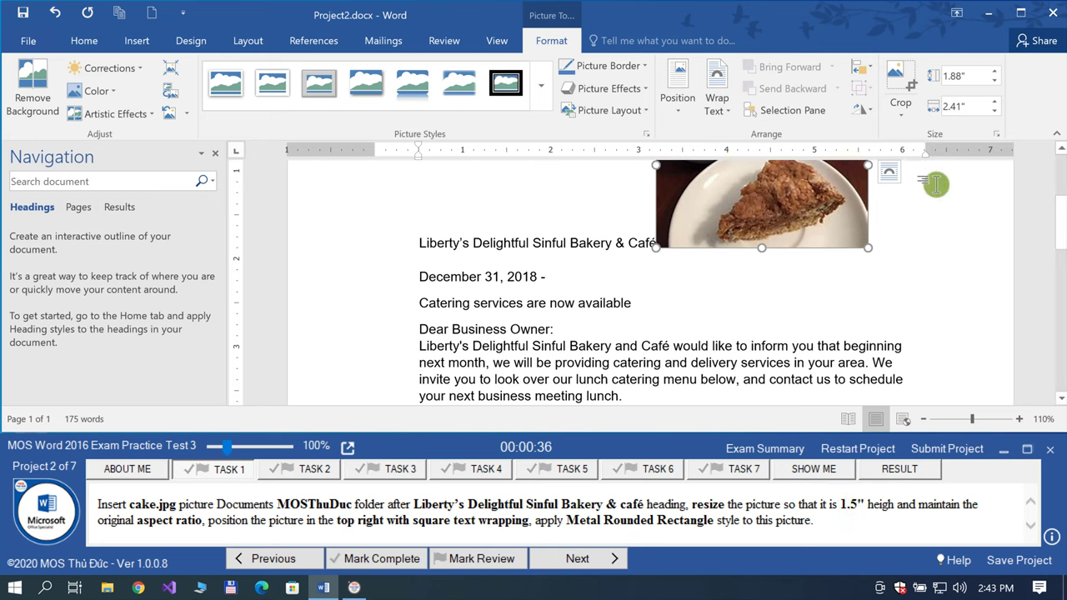
click(994, 81)
click(994, 81)
click(994, 81)
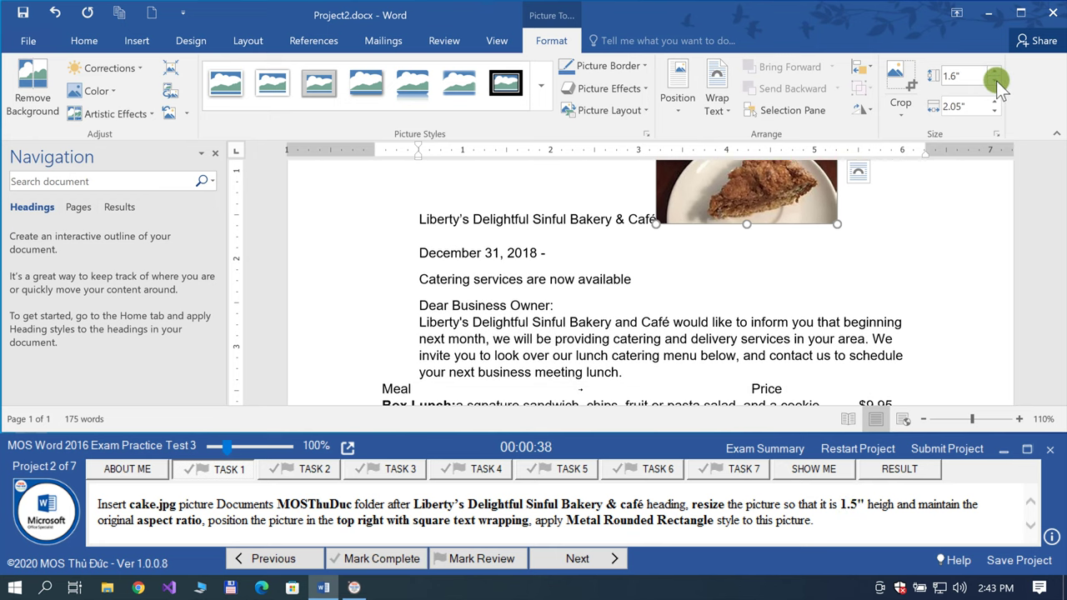
click(994, 81)
click(994, 81)
click(996, 72)
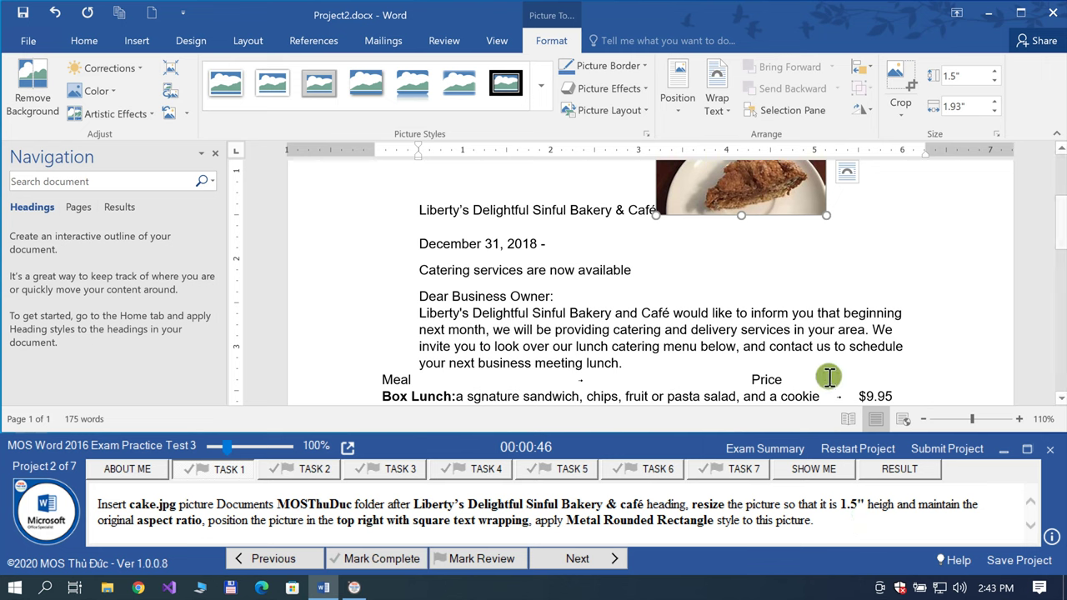
scroll(822, 310, up, 1)
scroll(824, 313, up, 2)
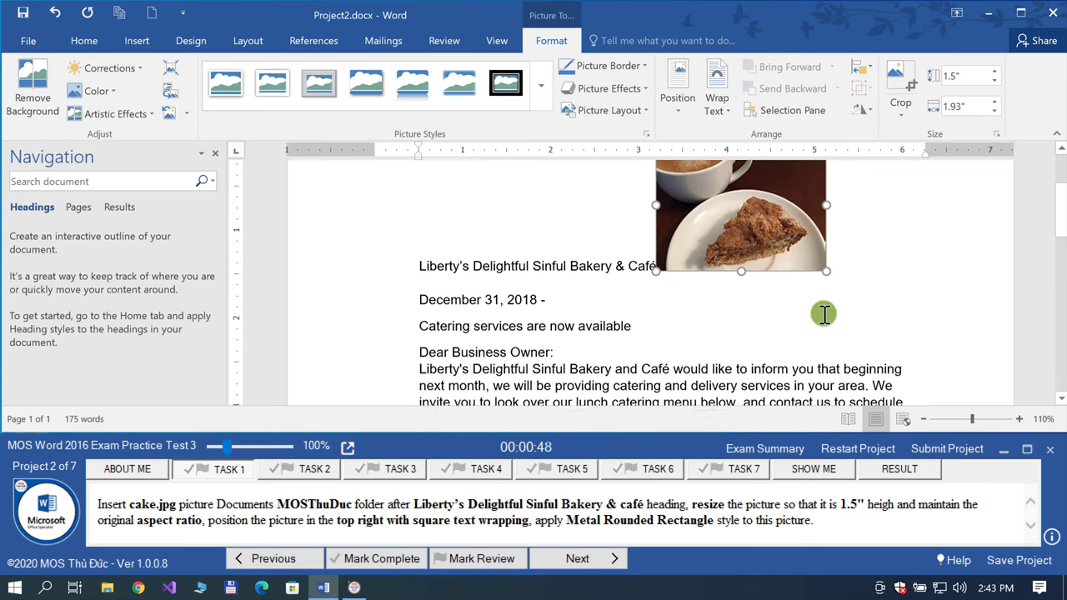
click(996, 134)
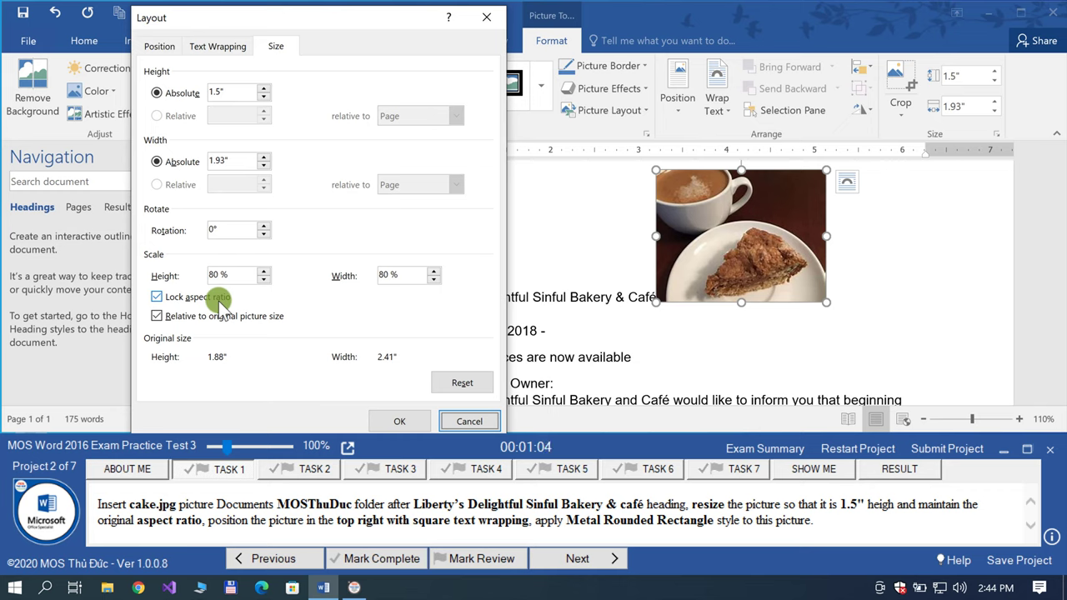
Step: Try height changes with aspect ratio locked and unlocked, then cancel to keep the picture at 1.5"
click(158, 298)
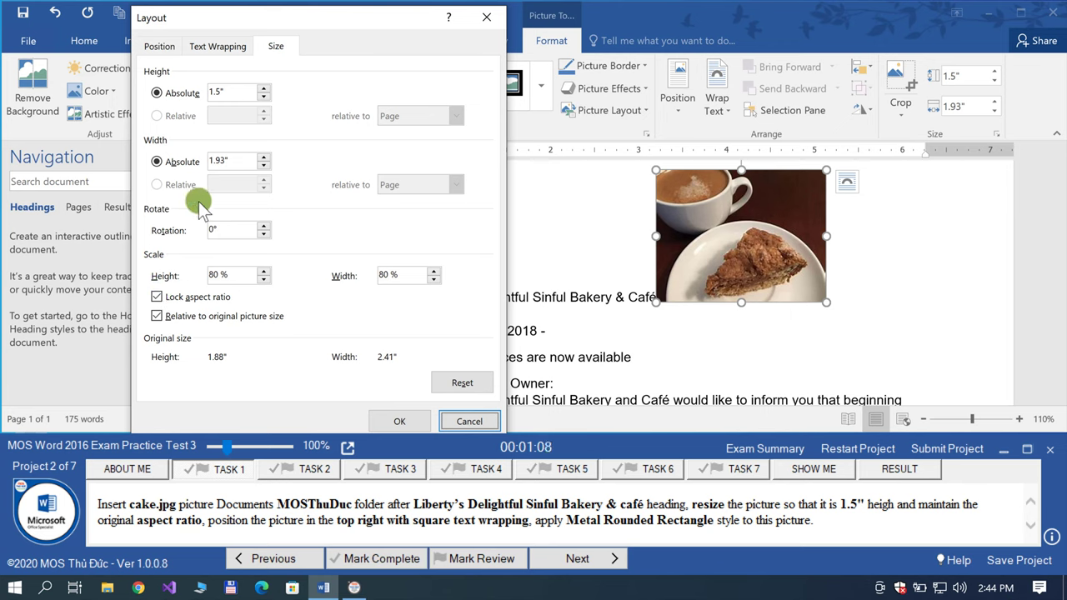
click(264, 87)
click(264, 88)
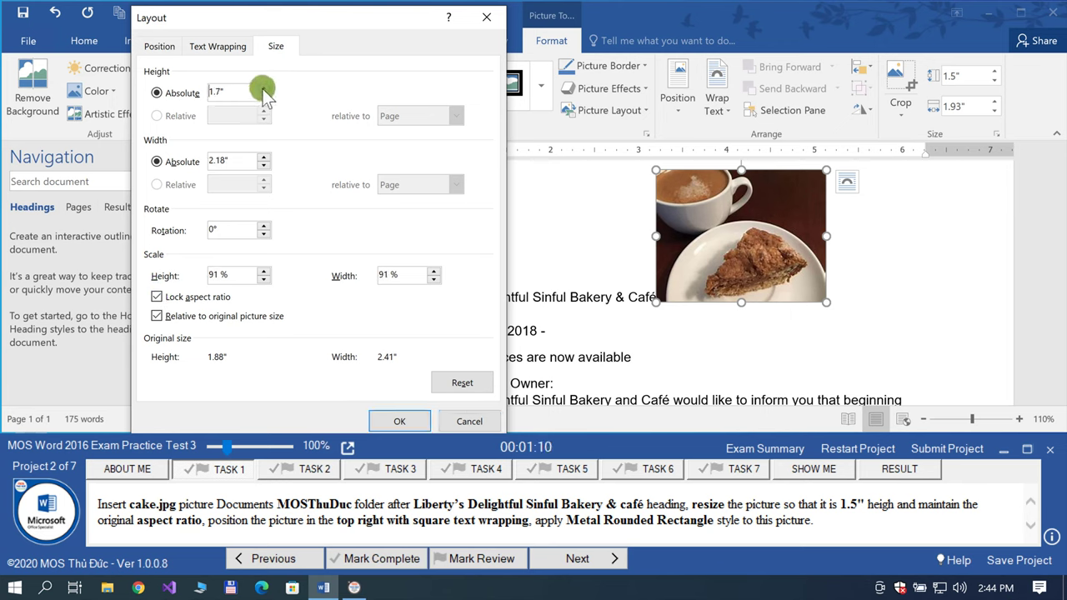
click(263, 88)
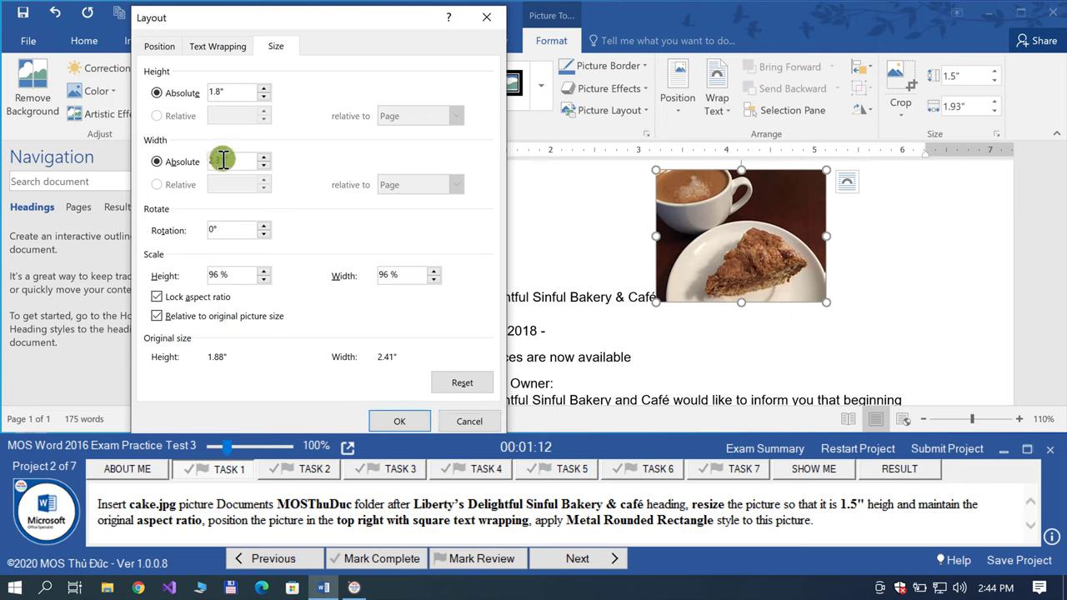
click(185, 299)
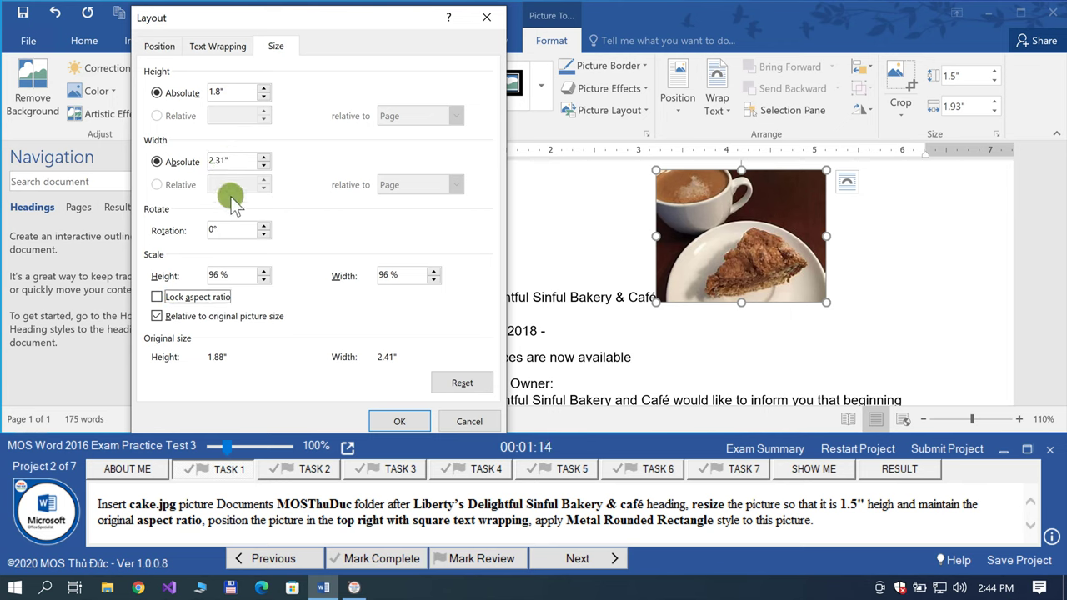
click(264, 88)
click(264, 88)
click(264, 88)
click(265, 87)
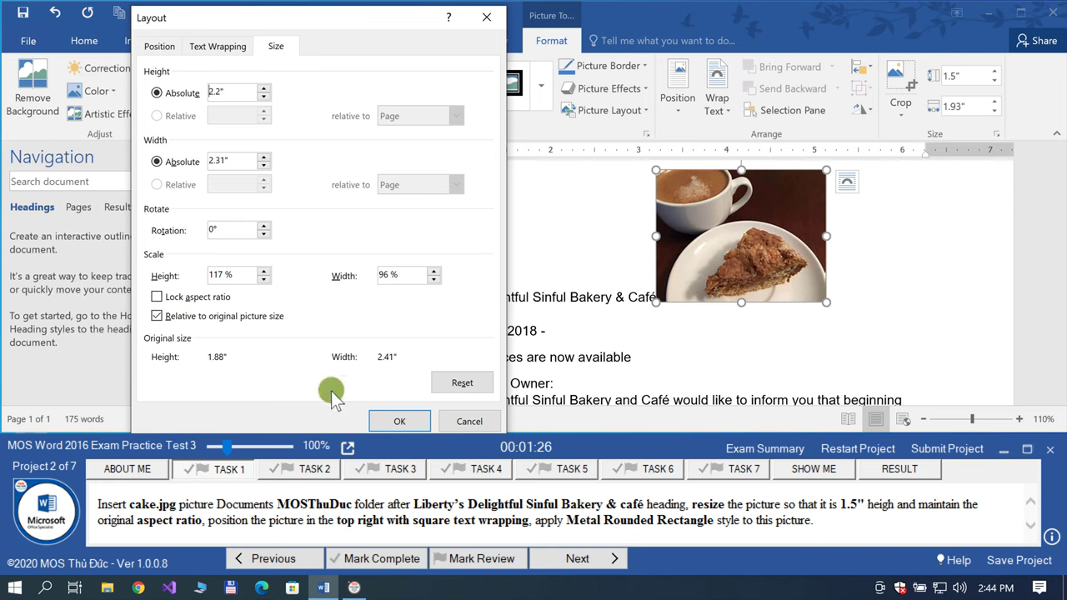
click(469, 428)
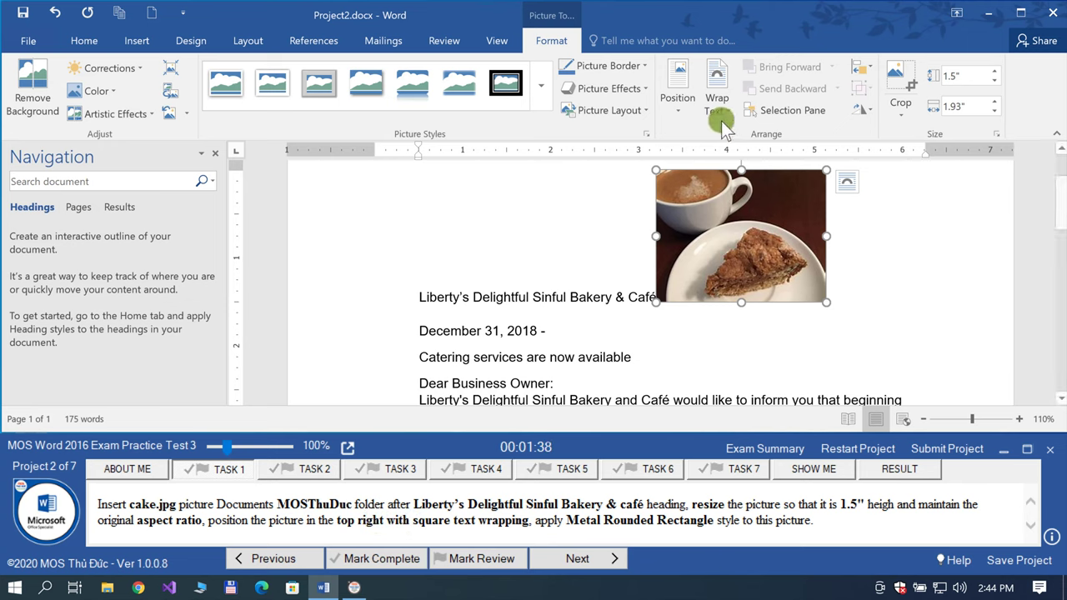
Step: Position the cake picture in the top right with square text wrapping
click(676, 105)
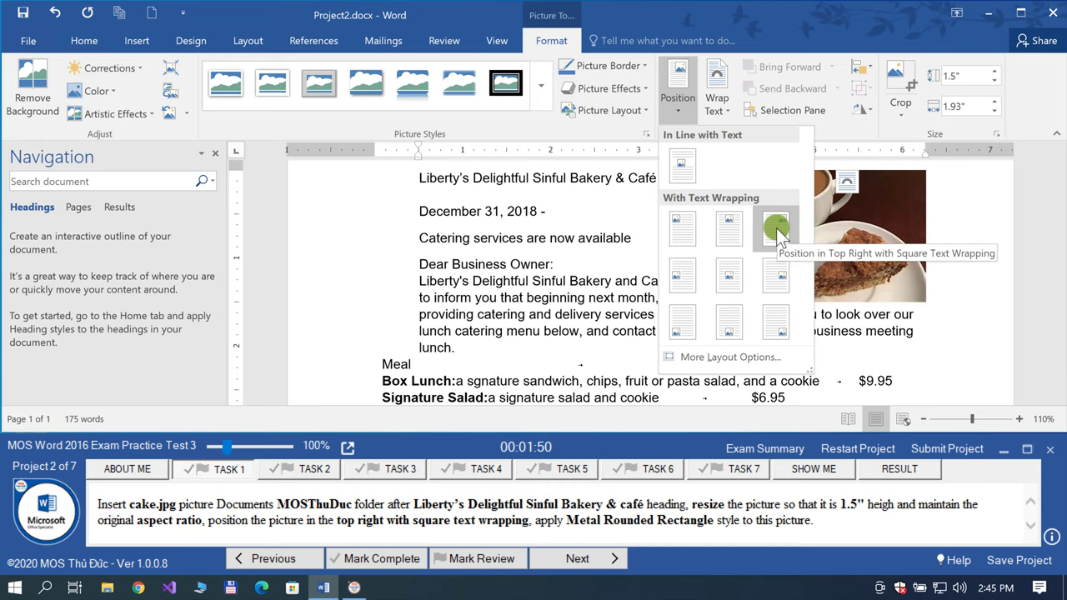
click(776, 228)
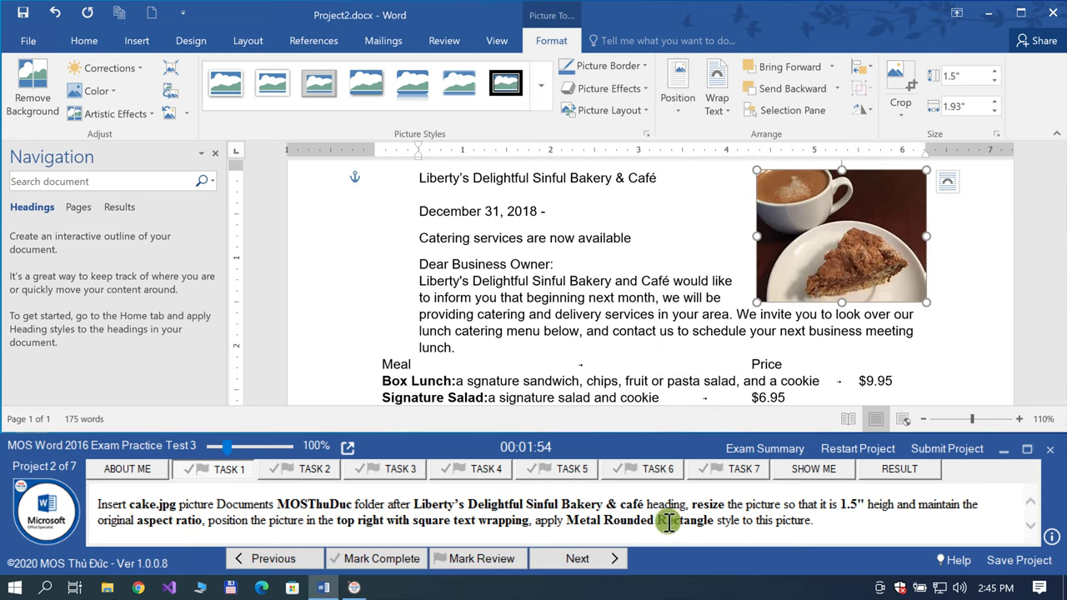
click(542, 100)
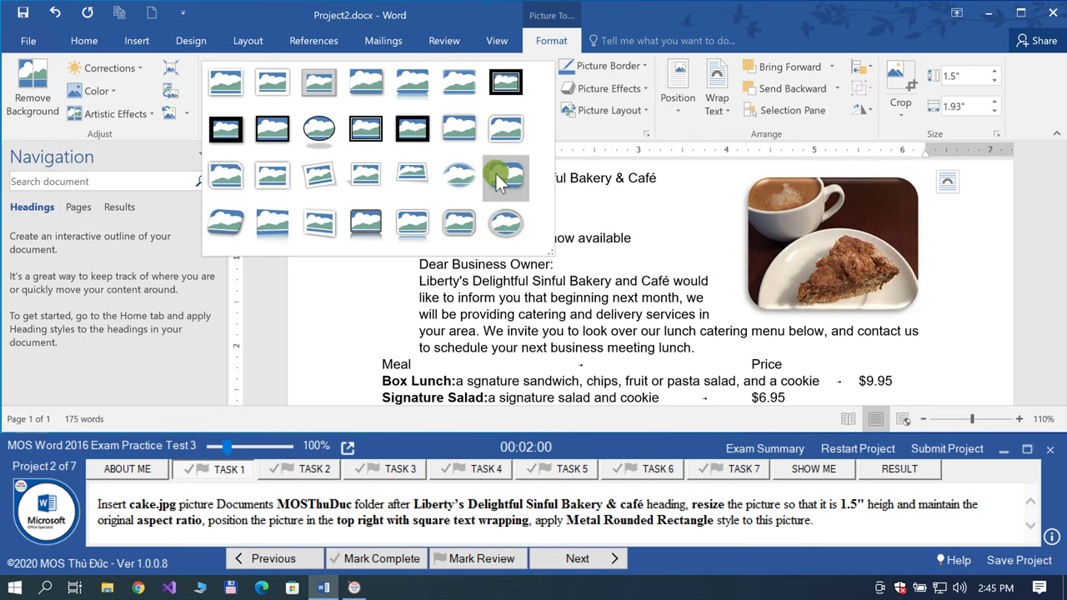
Step: Apply the Metal Rounded Rectangle style to the cake picture and mark Task 1 complete
click(451, 221)
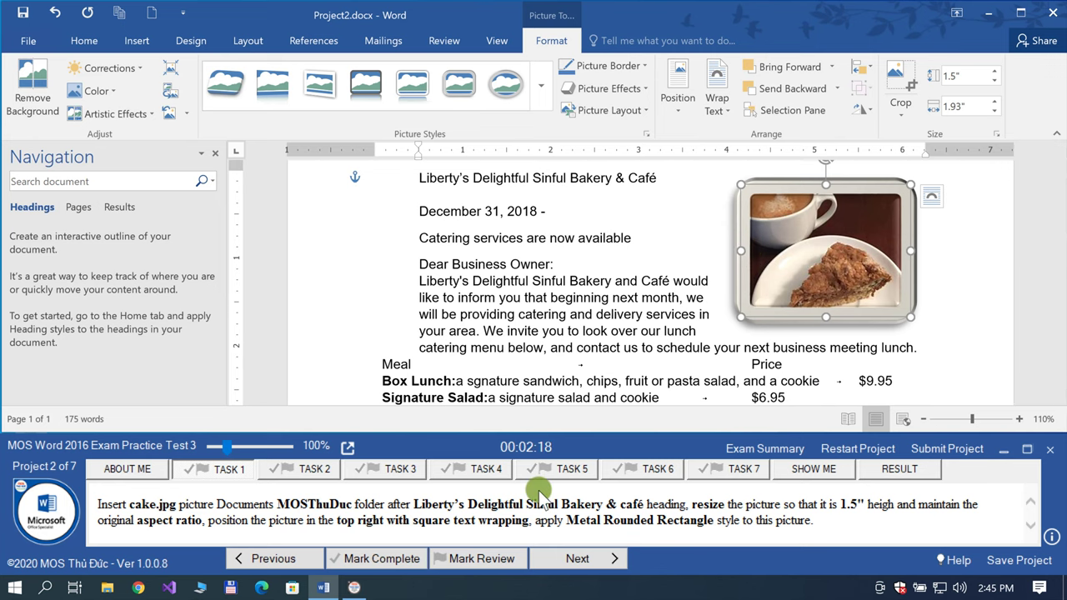
click(413, 564)
Step: Go to Task 2 and select the tabbed list from Meal to $2.50
click(582, 561)
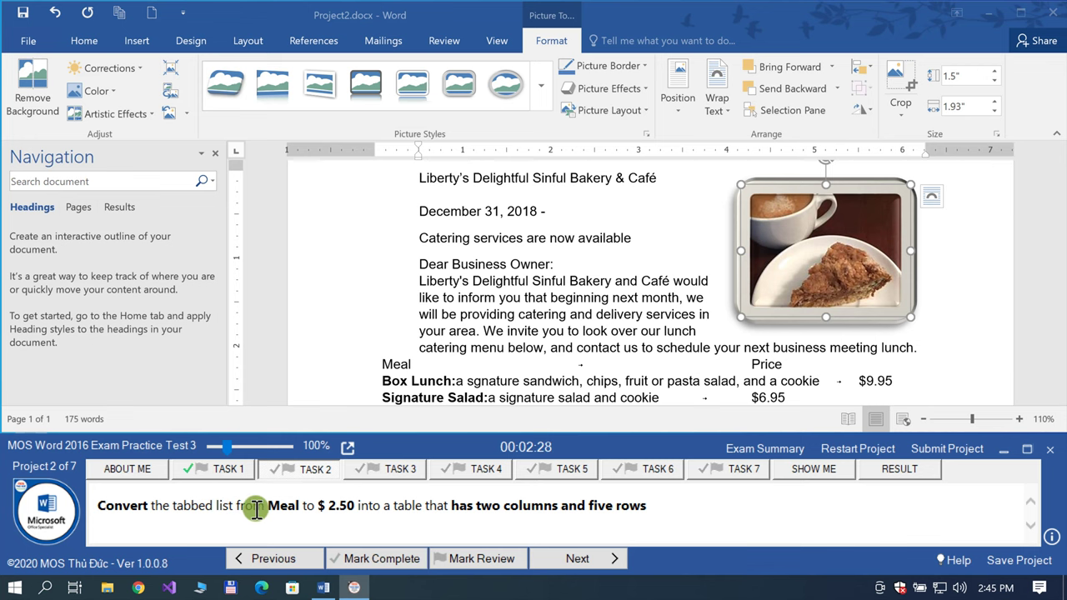
scroll(471, 358, down, 3)
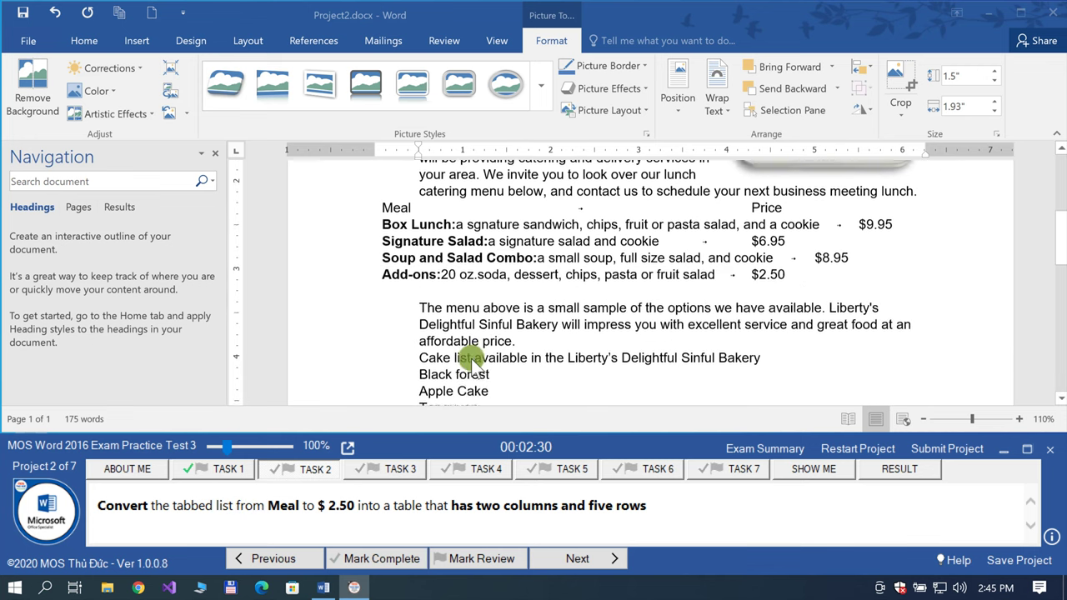
click(396, 215)
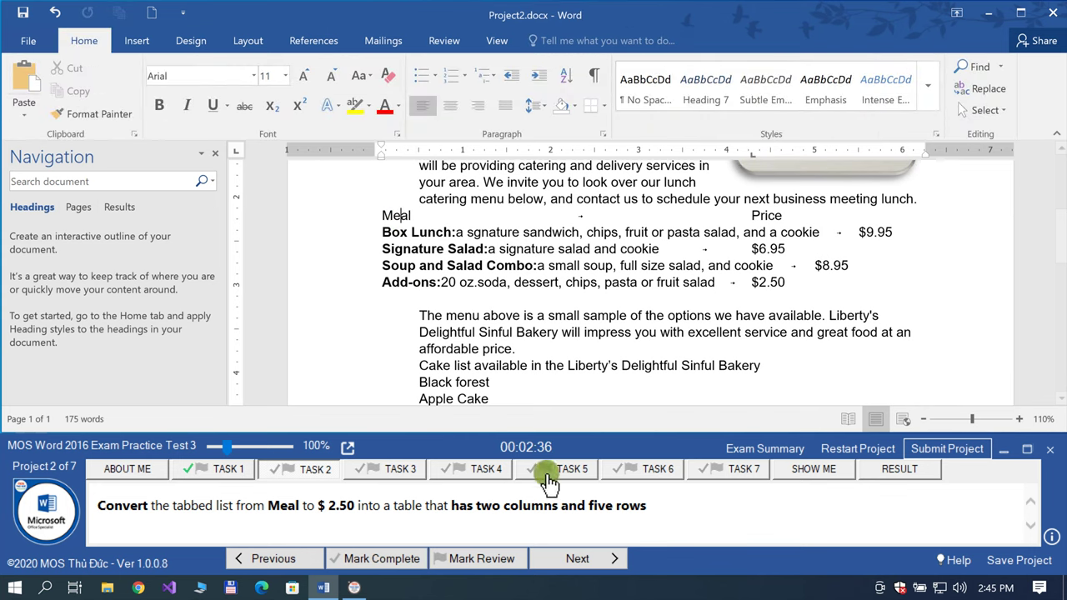
click(474, 182)
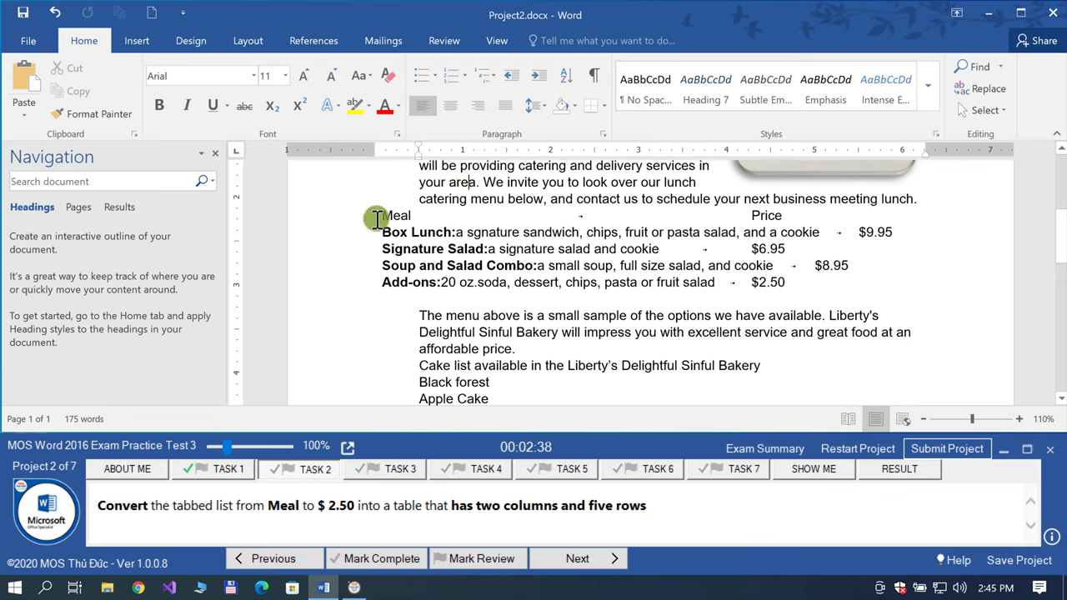
mouse_move(377, 215)
mouse_down()
mouse_move(784, 285)
mouse_move(777, 296)
mouse_up()
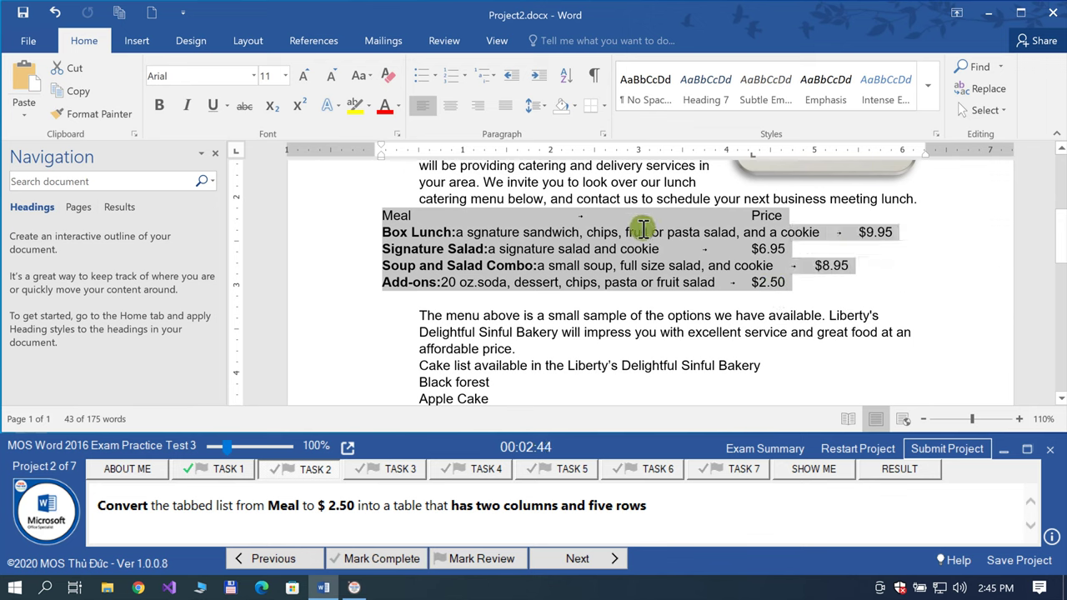
Step: Convert the selected text to a two-column table and mark Task 2 complete
click(140, 41)
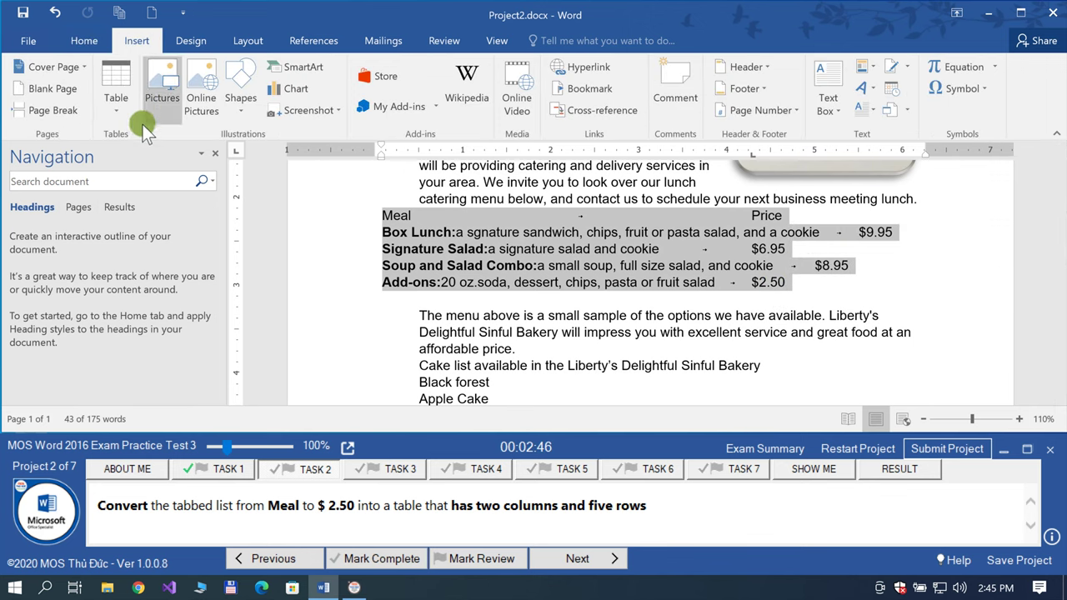
click(117, 107)
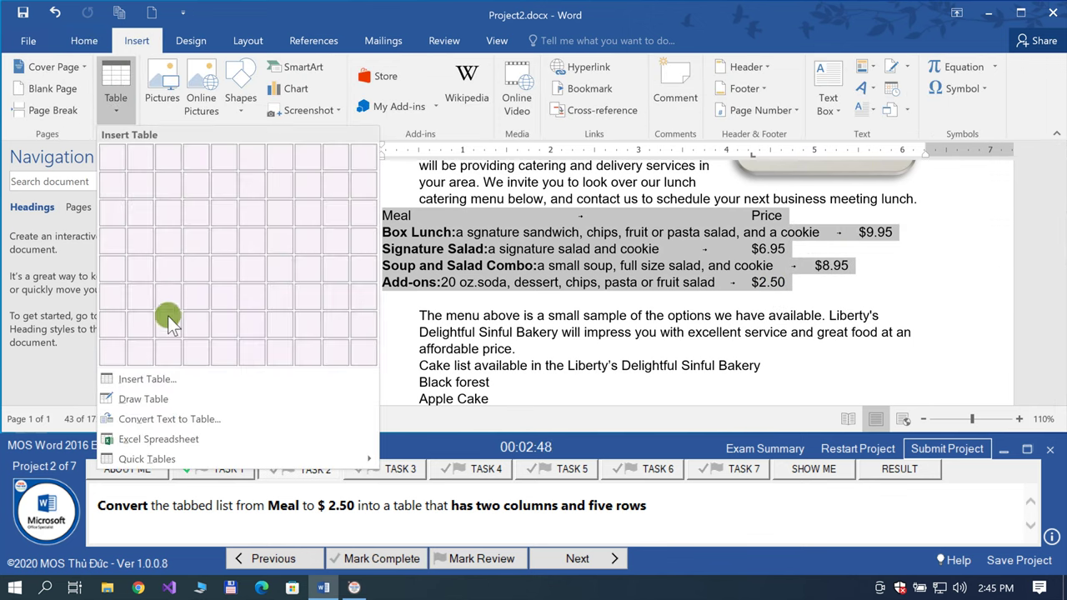
click(182, 420)
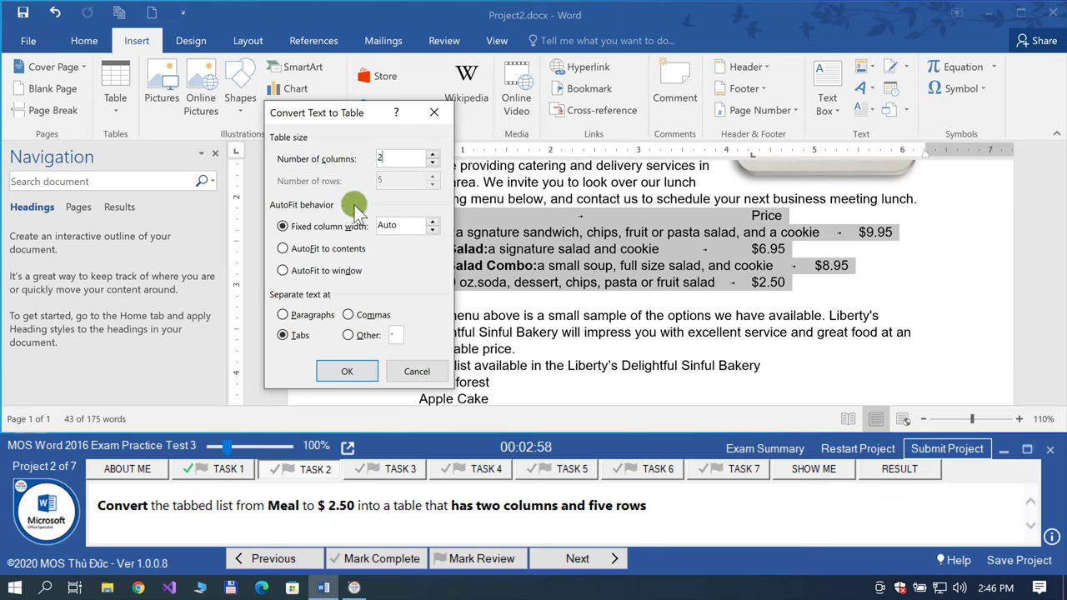
click(350, 370)
click(632, 281)
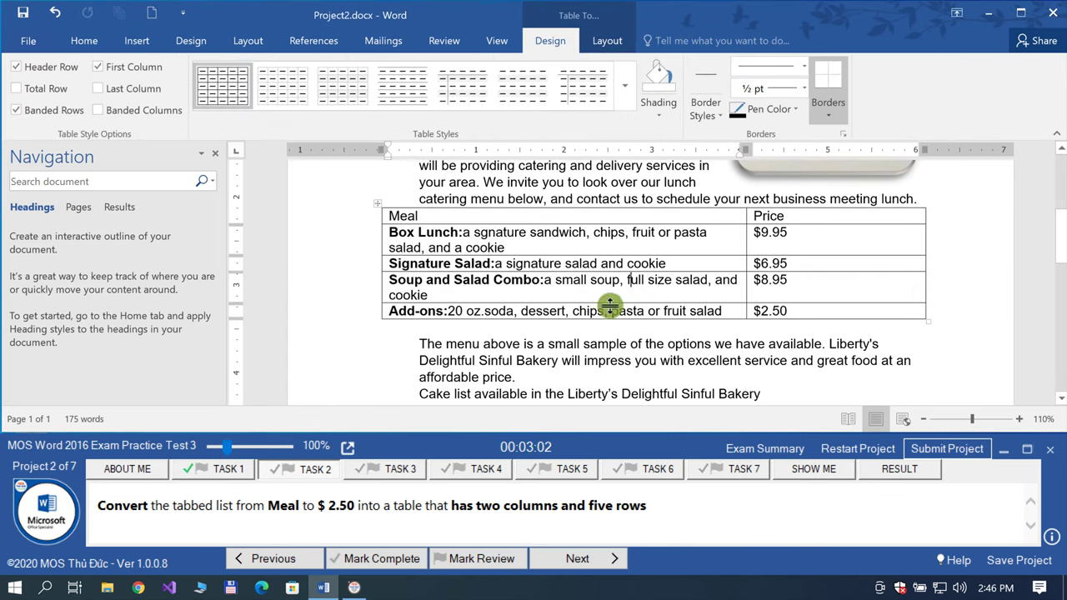
click(419, 556)
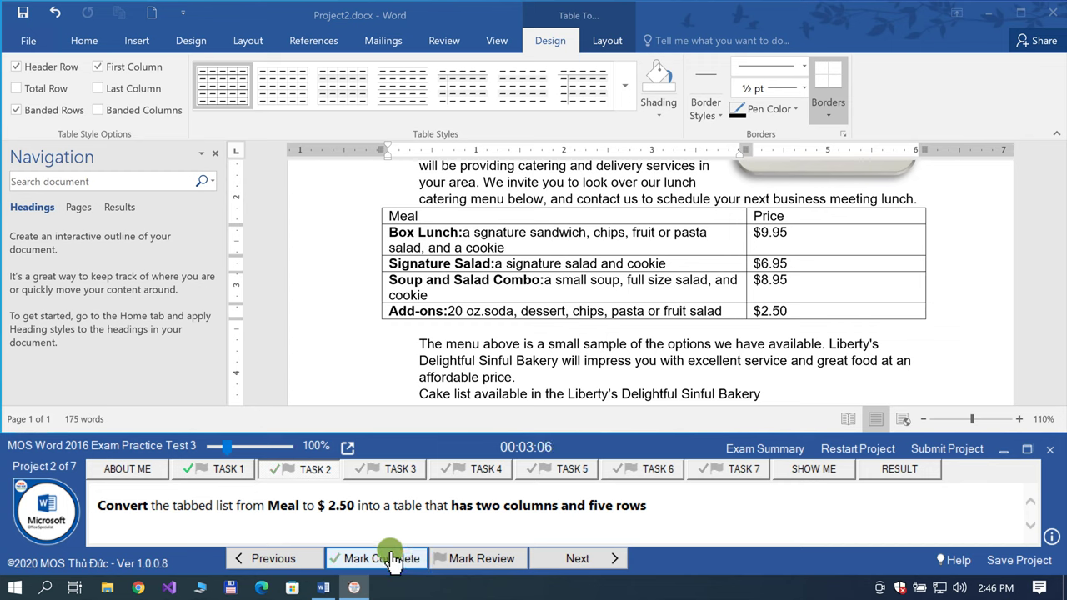
click(575, 558)
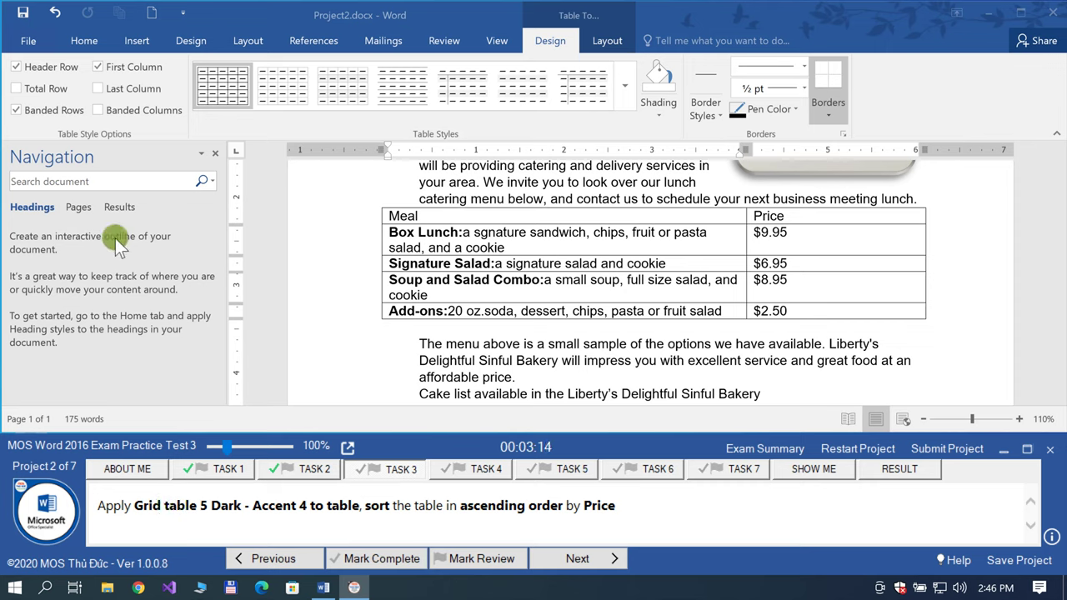
Step: Select the menu table and apply the Grid Table 5 Dark - Accent 4 style
click(83, 207)
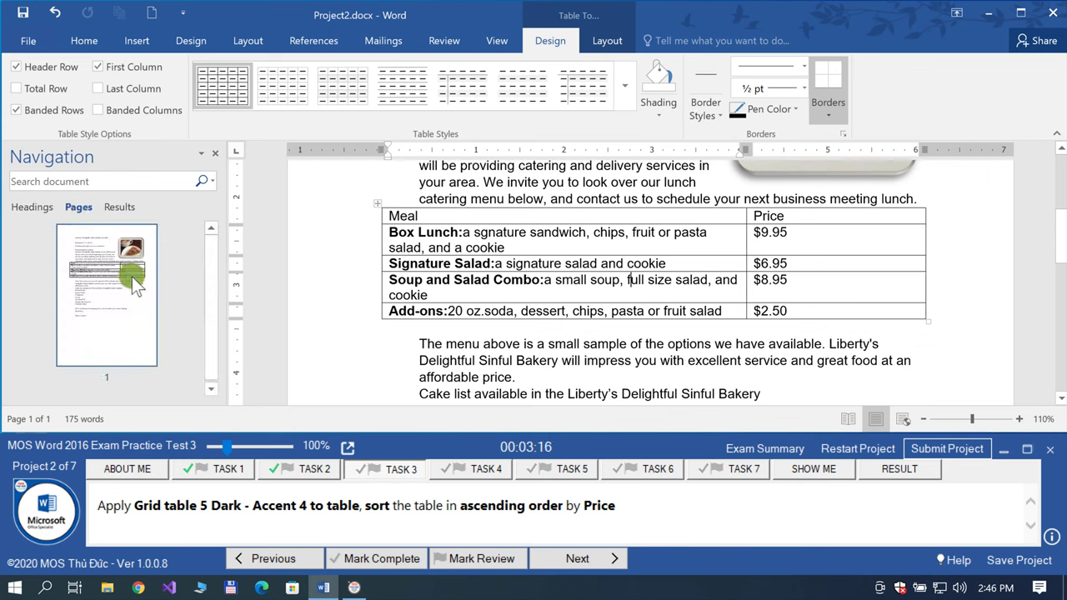
click(377, 202)
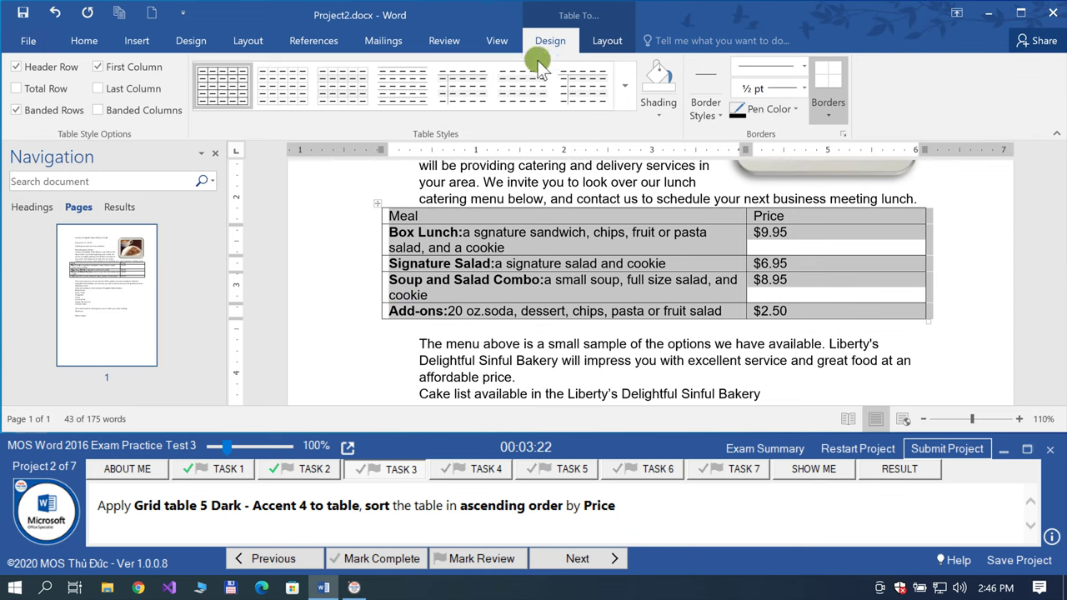
click(624, 85)
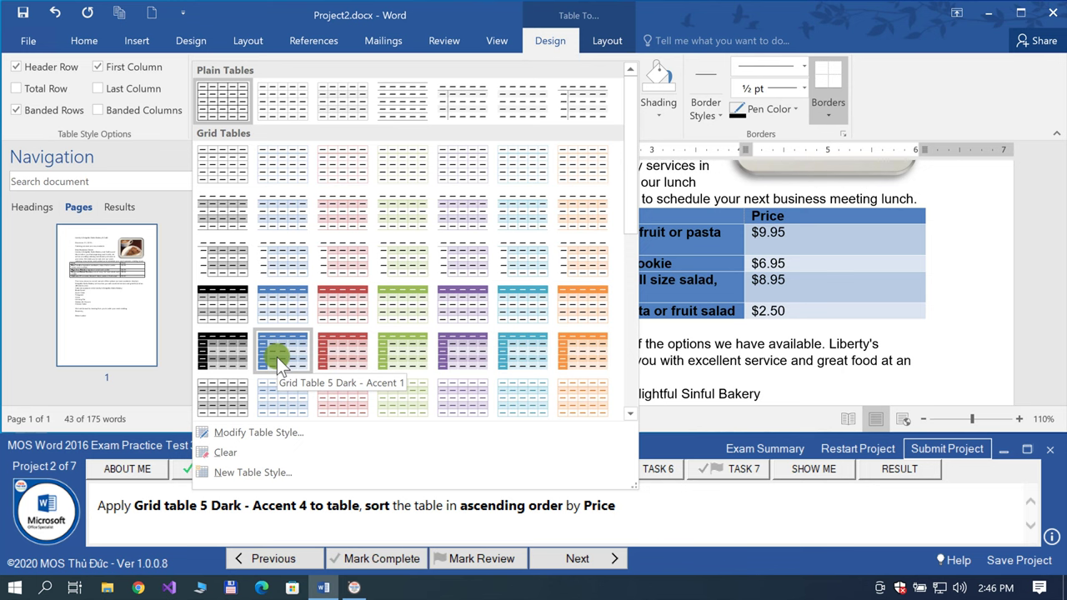
click(453, 356)
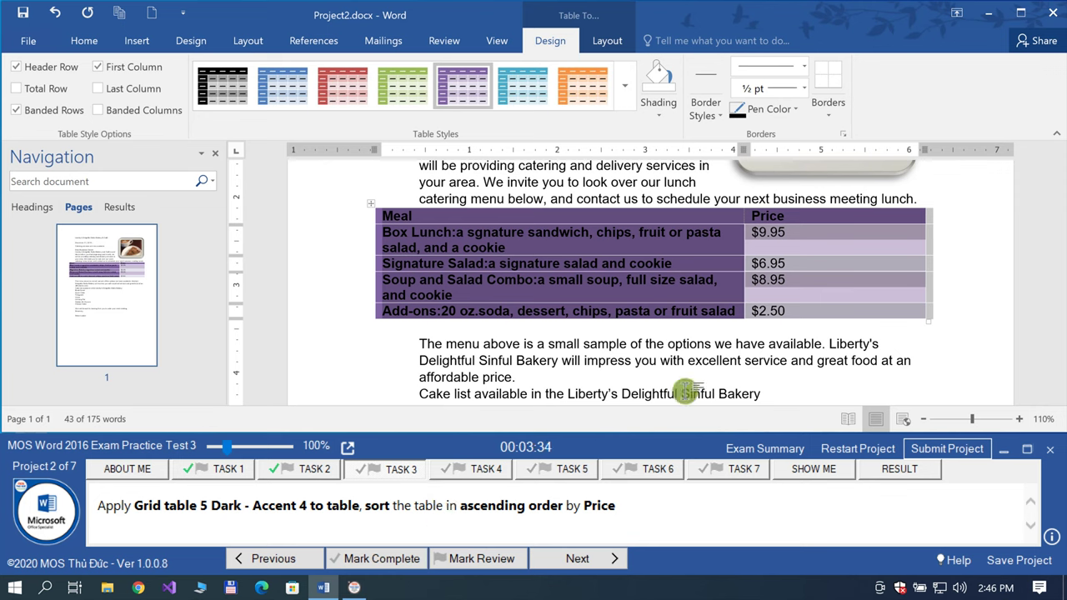
click(761, 225)
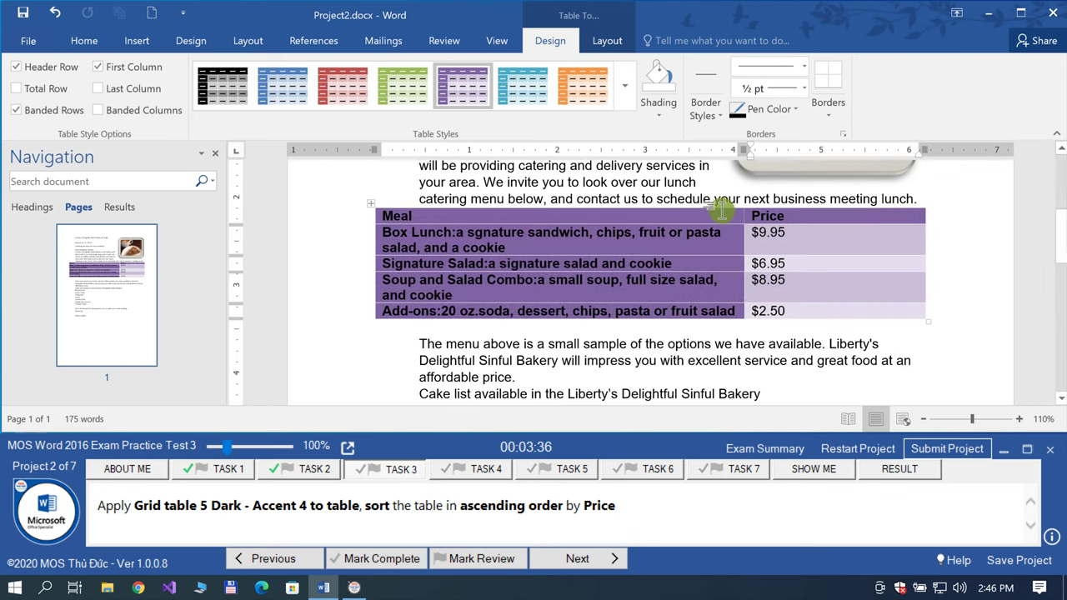
click(672, 203)
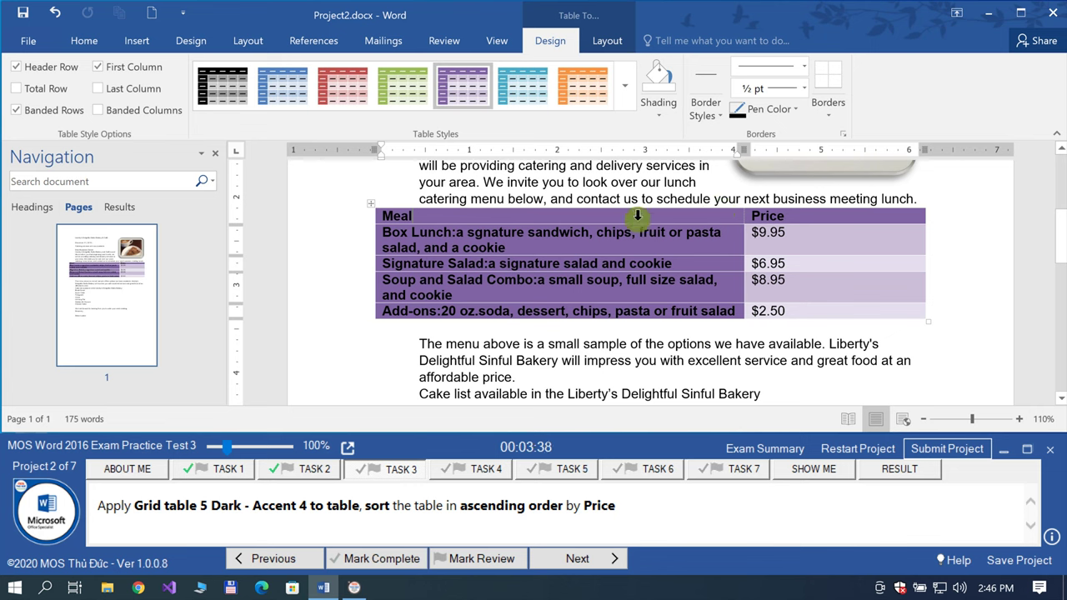
Step: Sort the table by Price in ascending order and mark Task 3 complete
click(615, 42)
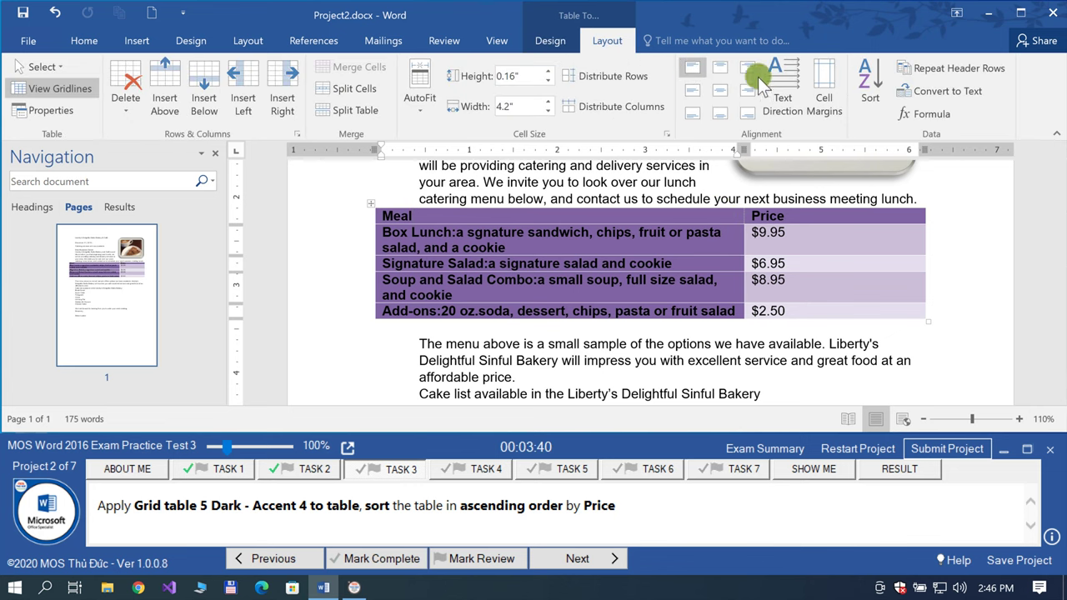
click(869, 84)
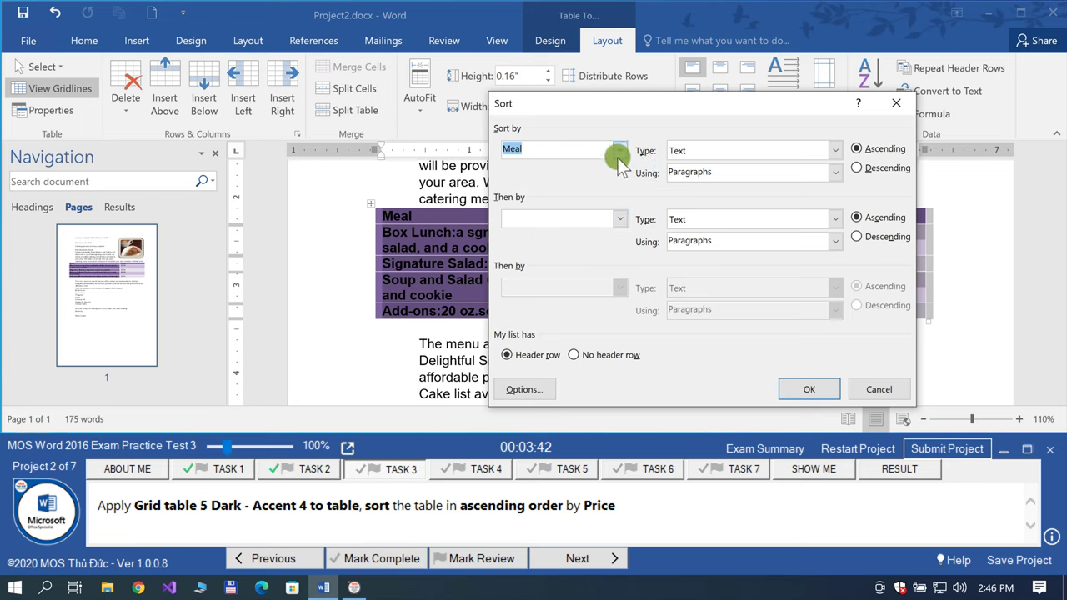
click(617, 154)
click(549, 175)
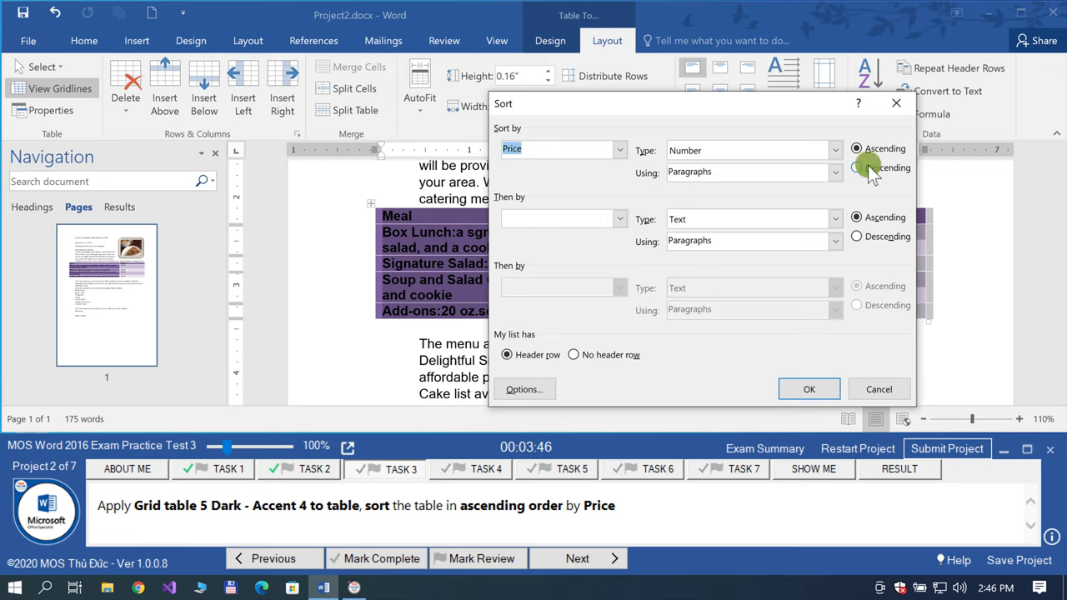
drag(816, 103, 577, 71)
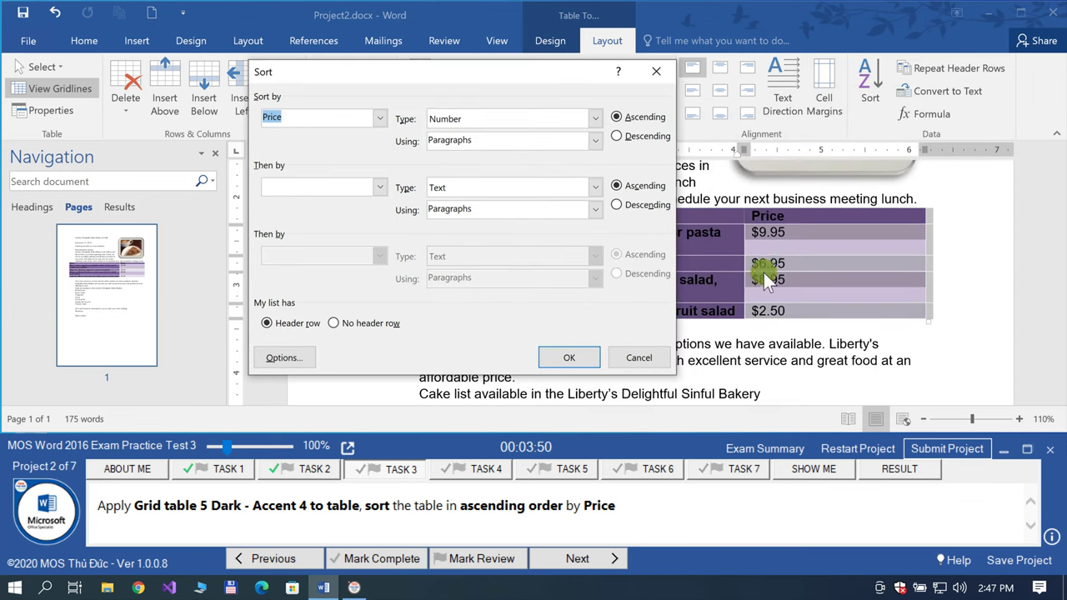
click(573, 354)
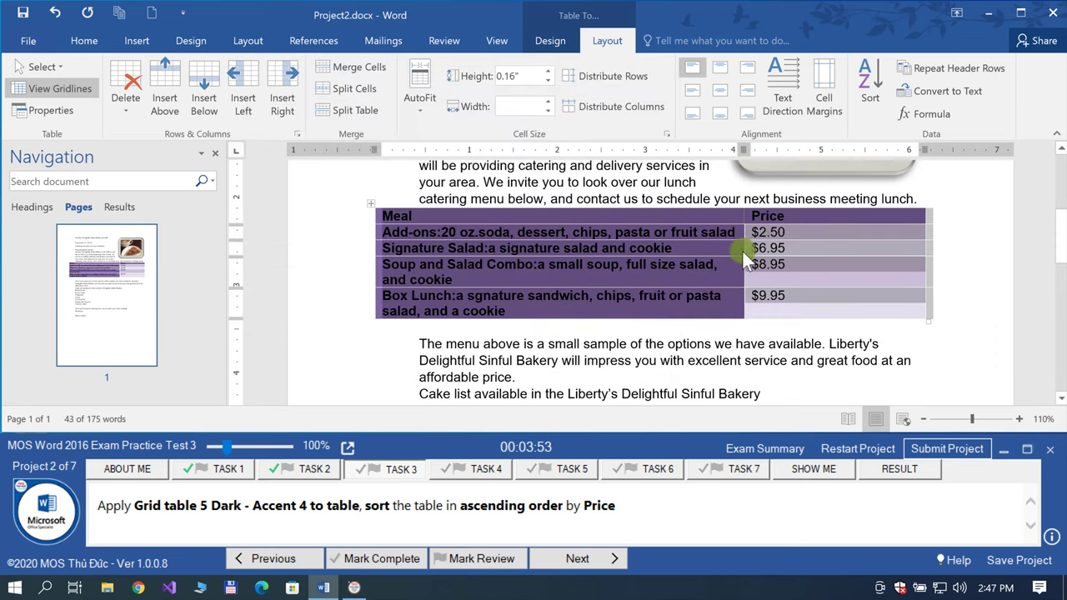
click(758, 306)
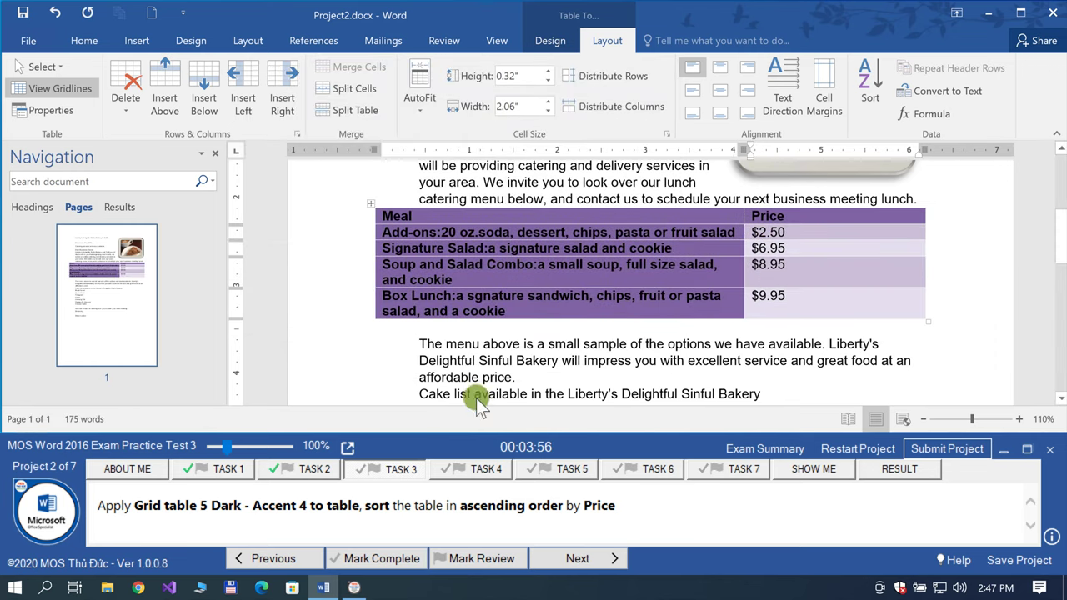
click(392, 558)
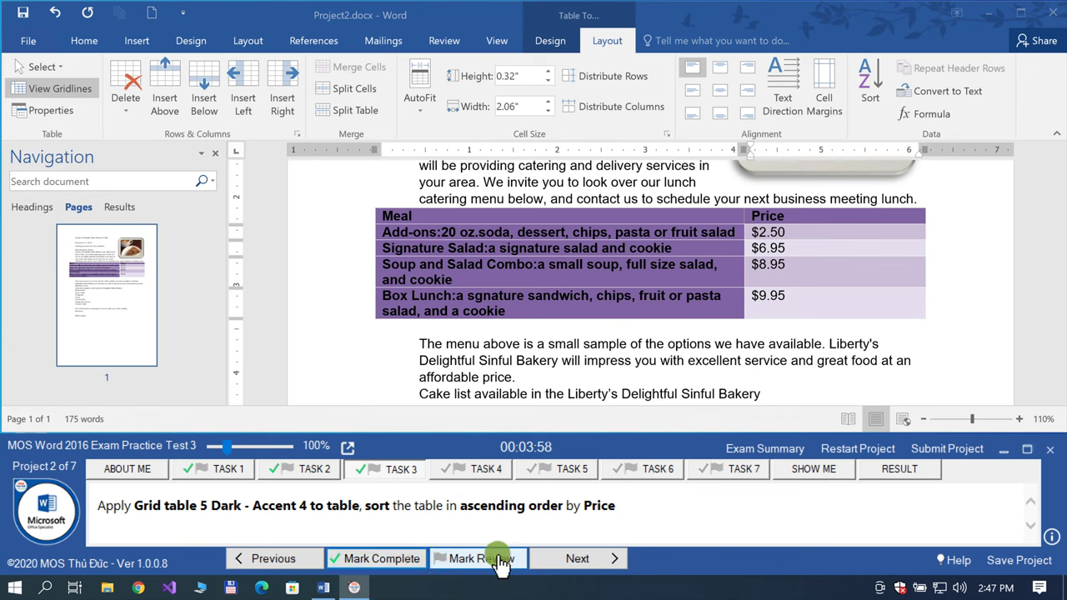
Step: Find and select the Liberty's Delightful Sinful Bakery & Café heading via Navigation search
click(566, 559)
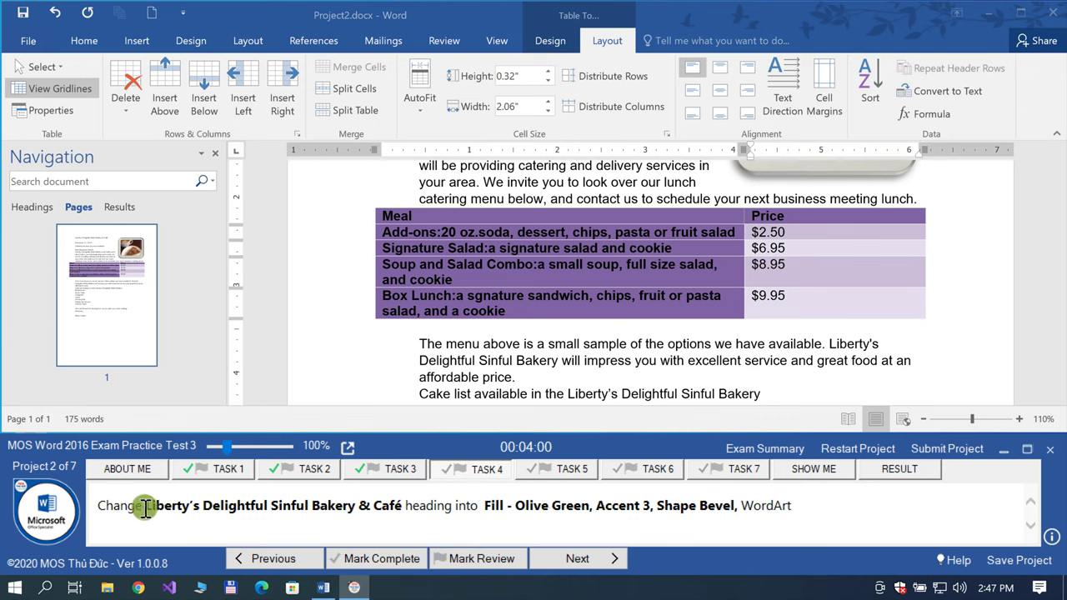
drag(145, 506, 386, 506)
key(ctrl+c)
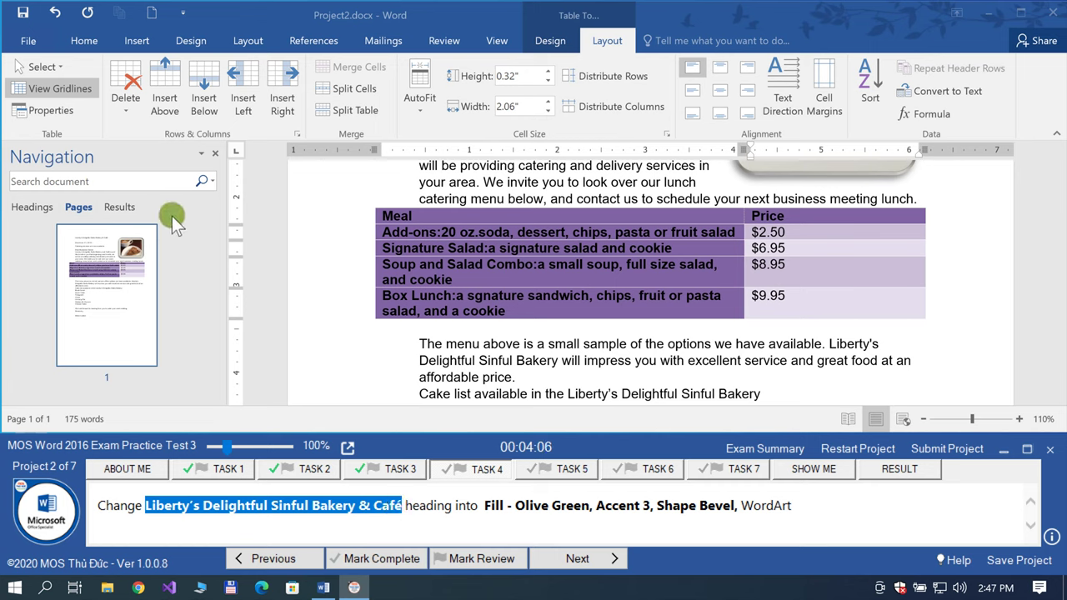
click(154, 183)
key(ctrl+v)
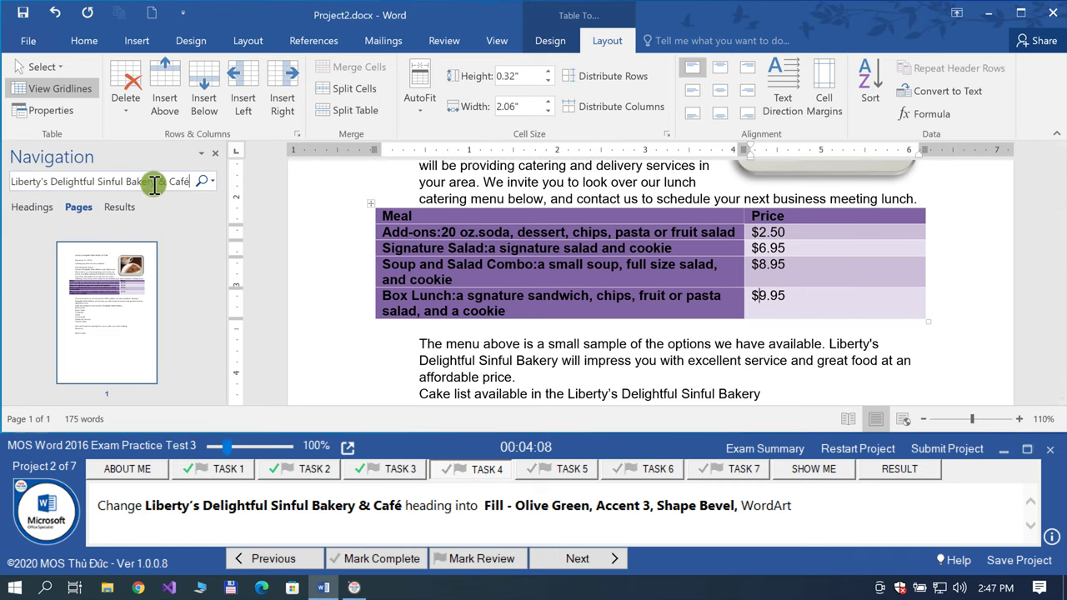
click(130, 220)
click(109, 242)
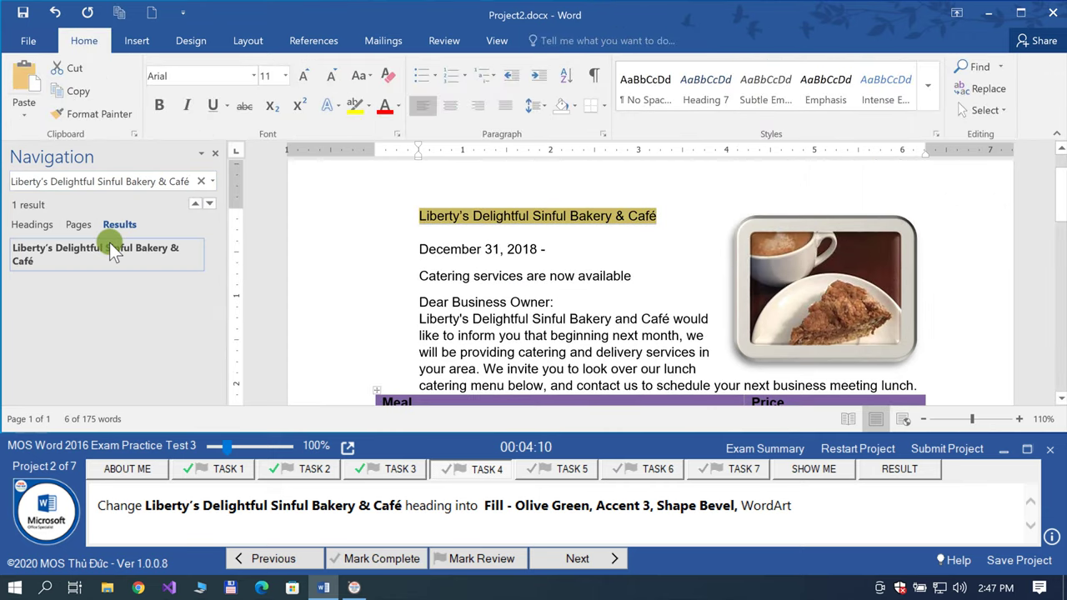
Step: Convert the heading to Fill - Olive Green, Accent 3 WordArt and mark Task 4 complete
click(155, 45)
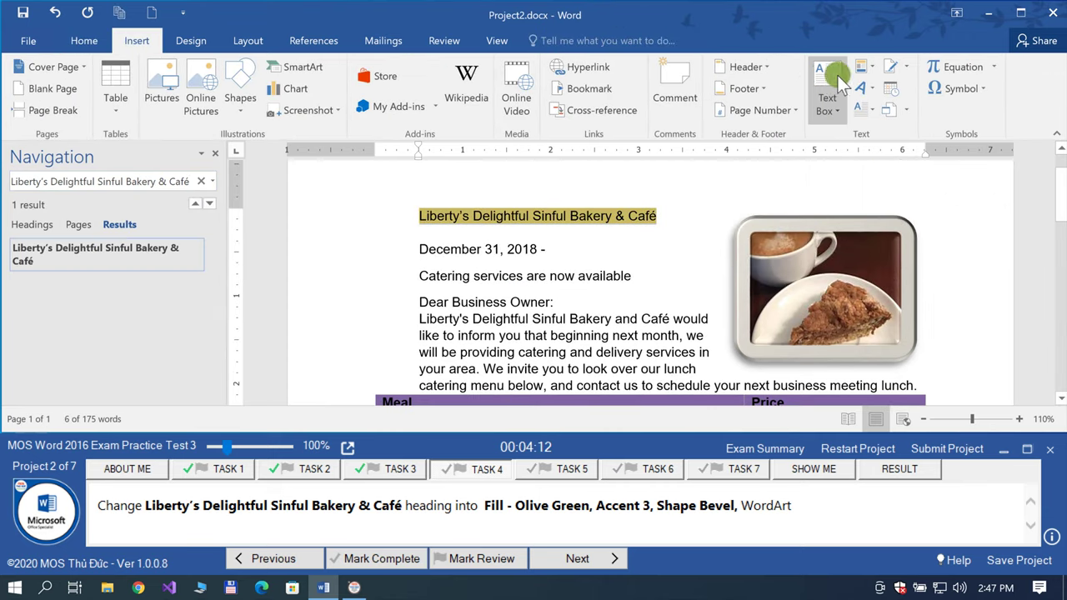
click(872, 91)
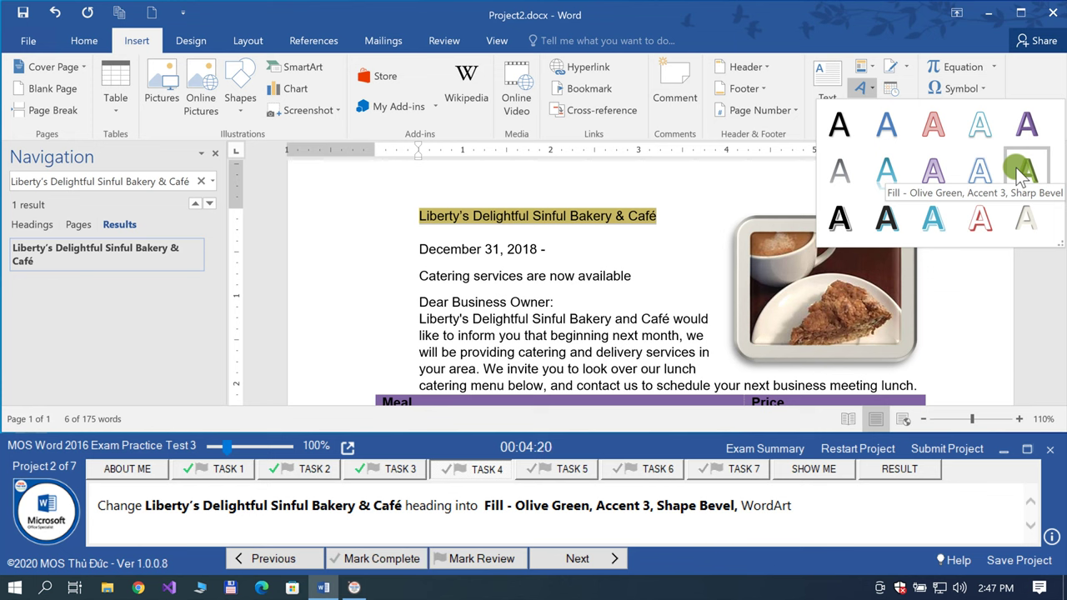
click(1021, 171)
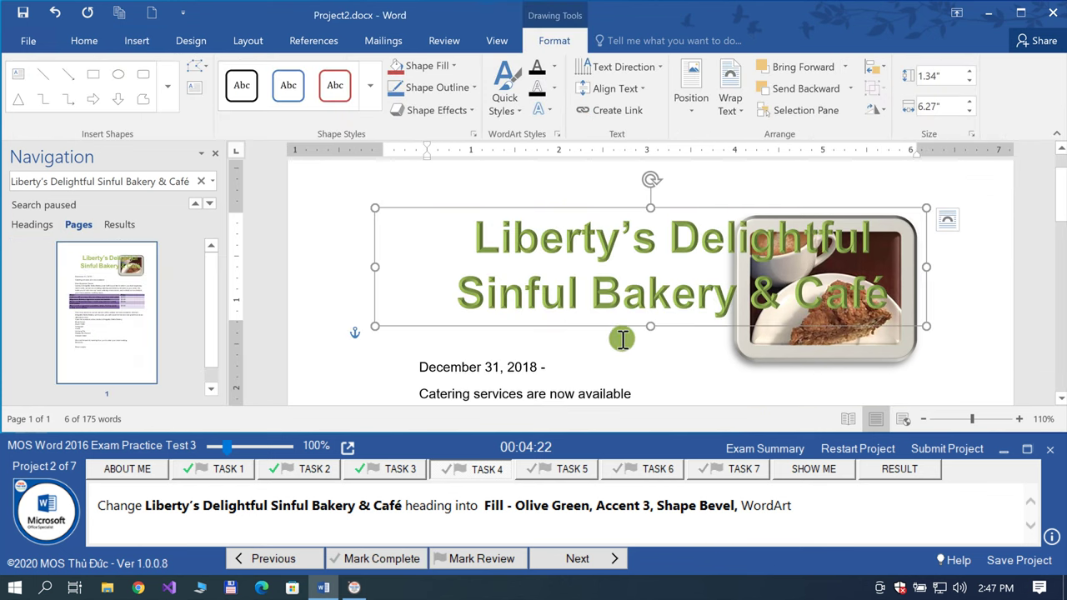
click(609, 368)
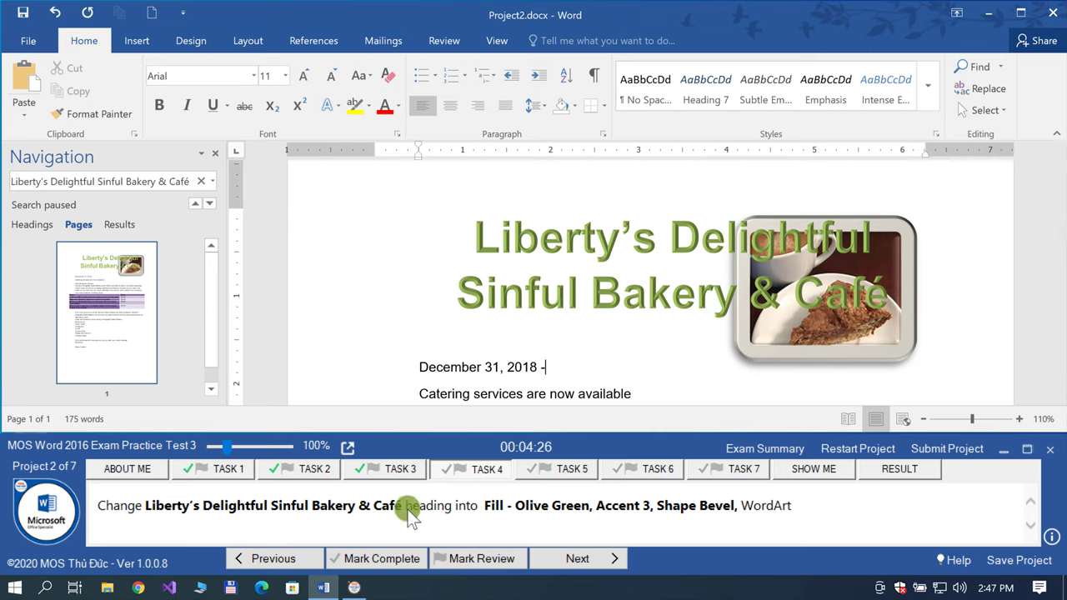
click(377, 559)
click(555, 559)
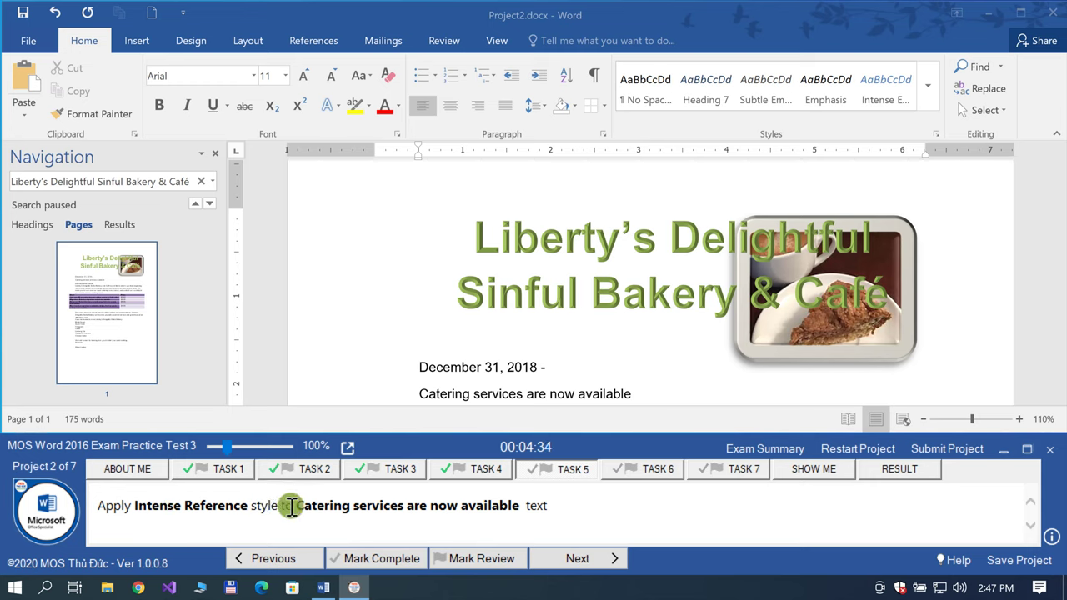
Step: Find and select the line 'Catering services are now available' with a Navigation pane search
drag(300, 507, 518, 512)
key(ctrl+c)
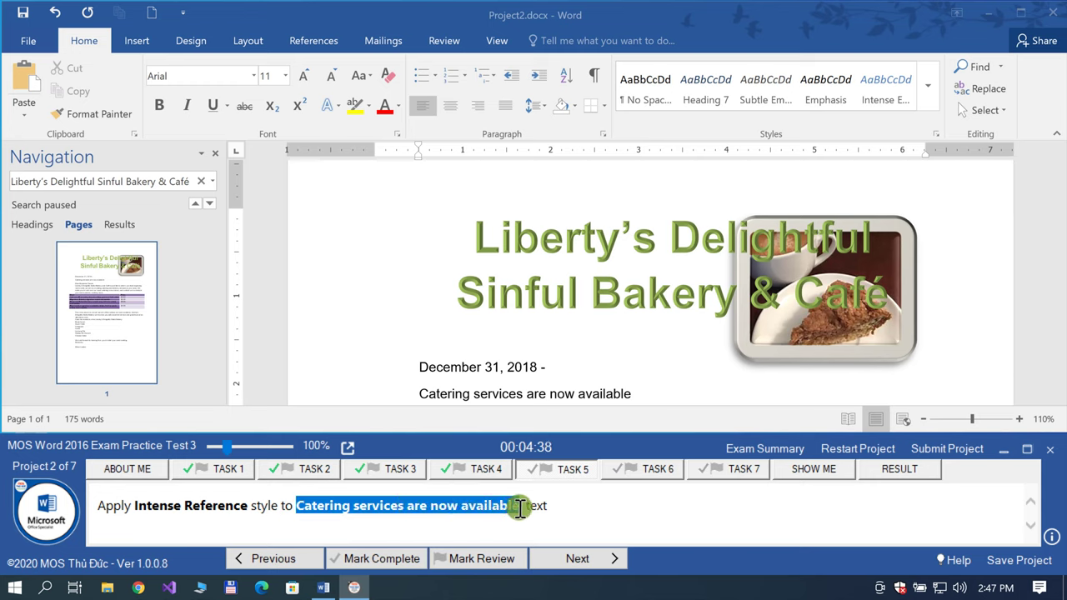
click(203, 182)
click(186, 184)
key(ctrl+v)
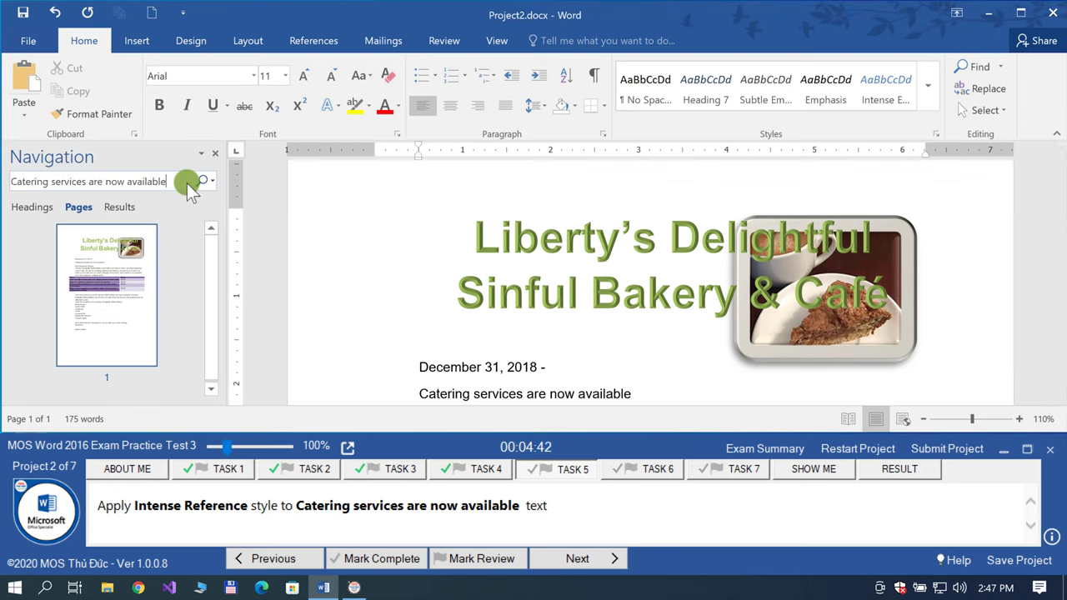
click(121, 225)
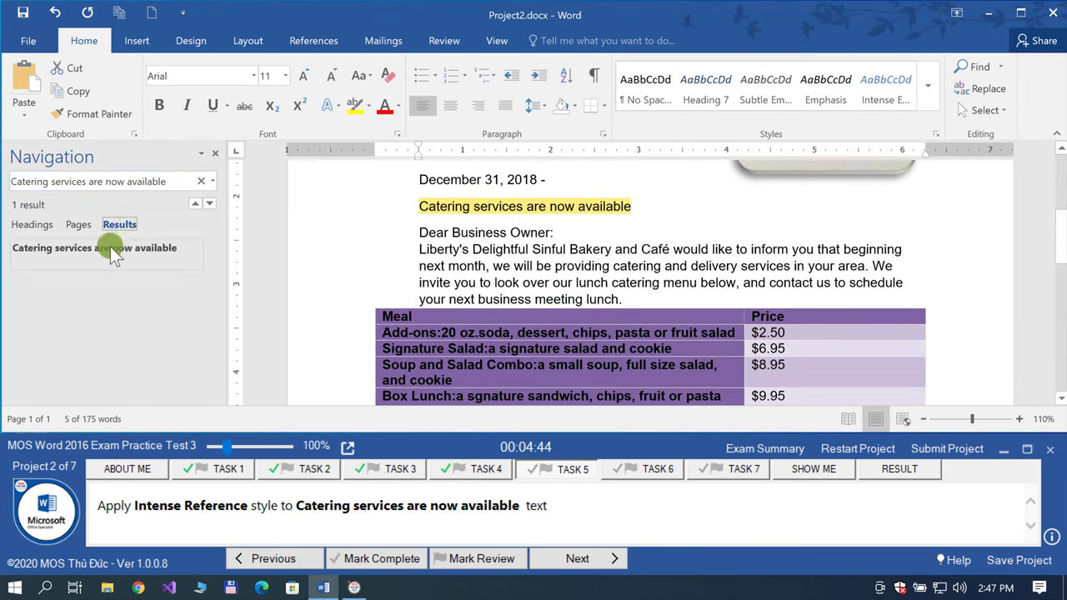
click(110, 247)
Step: Apply the Intense Reference style to that line and mark Task 5 complete
click(928, 134)
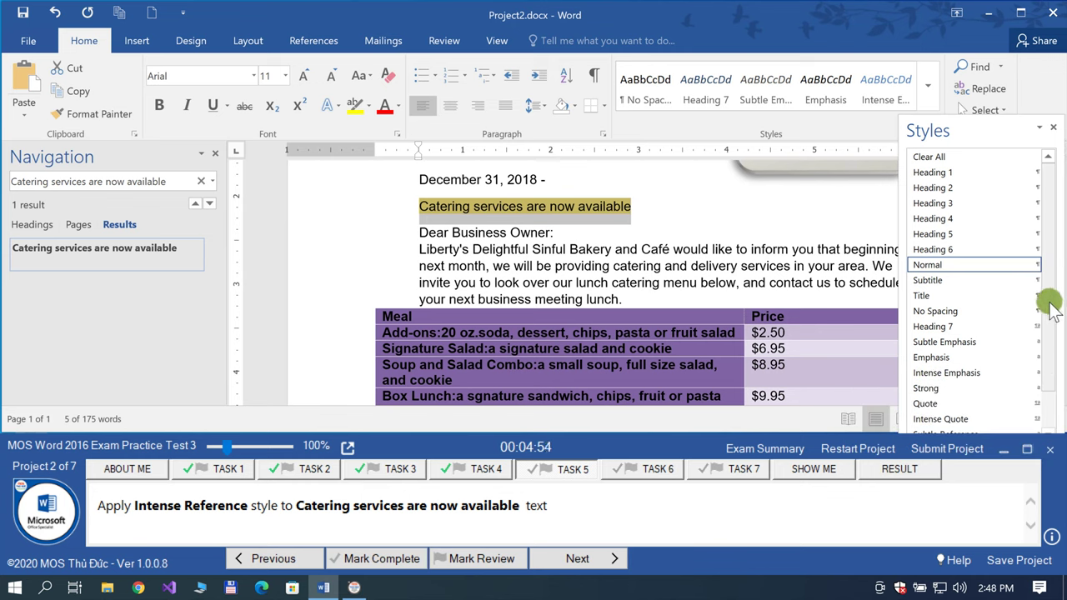
drag(1049, 300, 1049, 346)
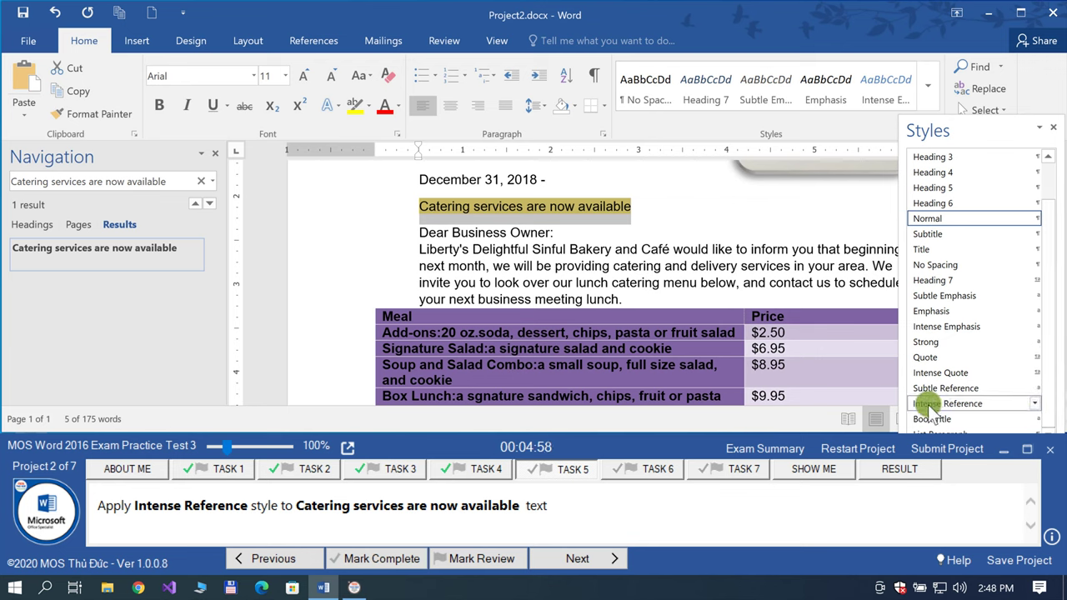
click(957, 404)
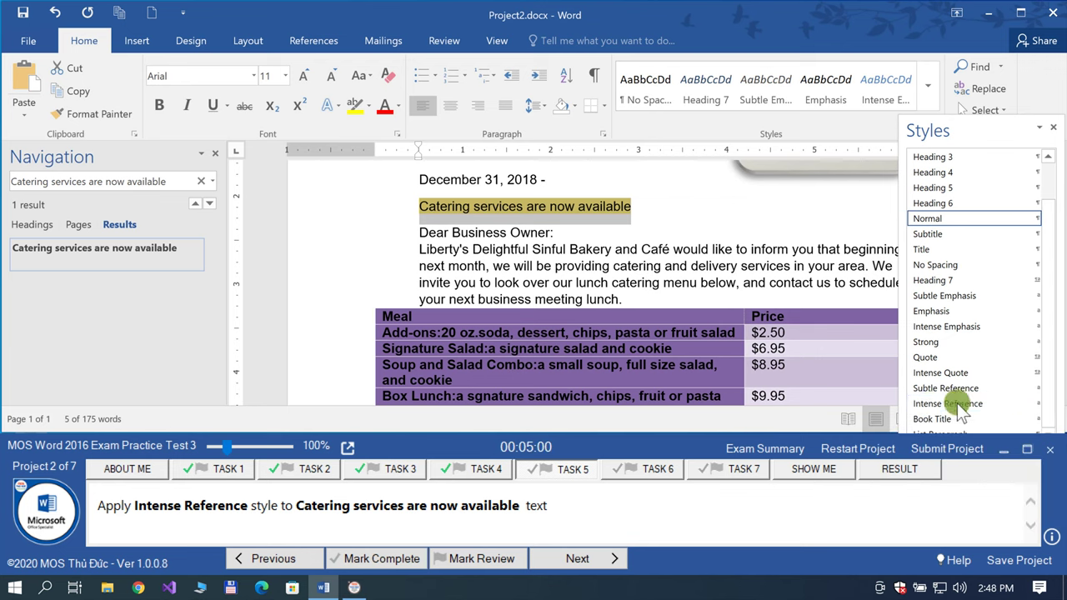
click(385, 558)
Step: On Task 6, locate the catering line and pick up its formatting with Format Painter
click(590, 560)
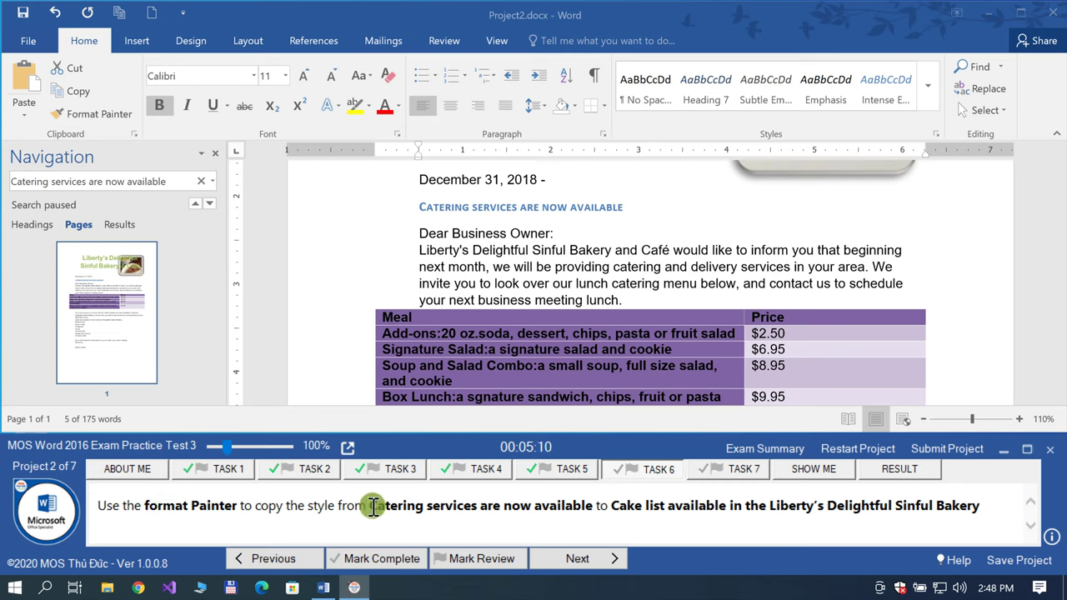
drag(371, 506, 575, 510)
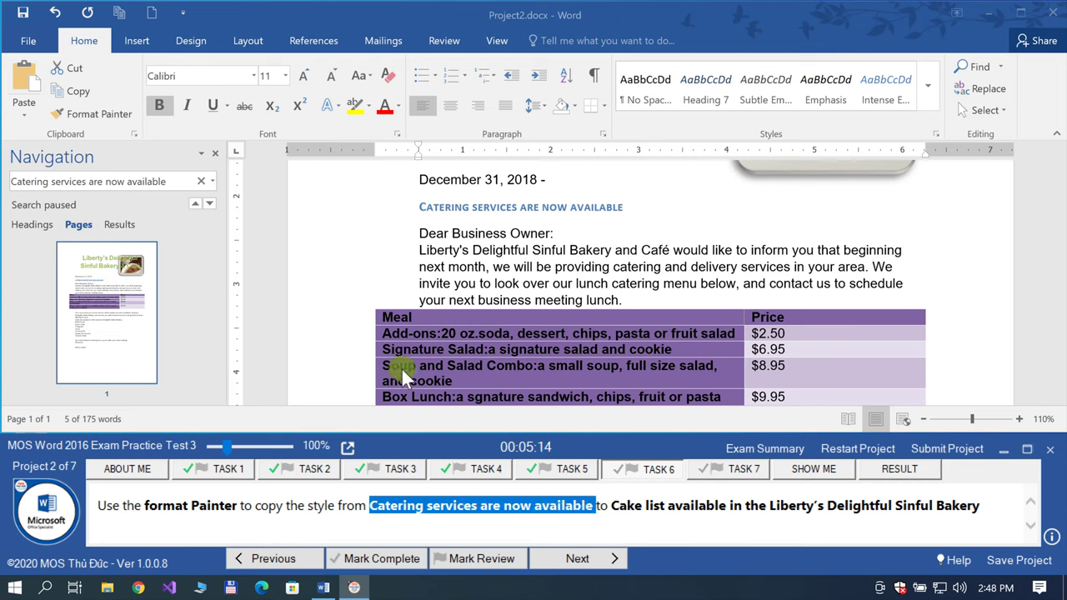
click(179, 181)
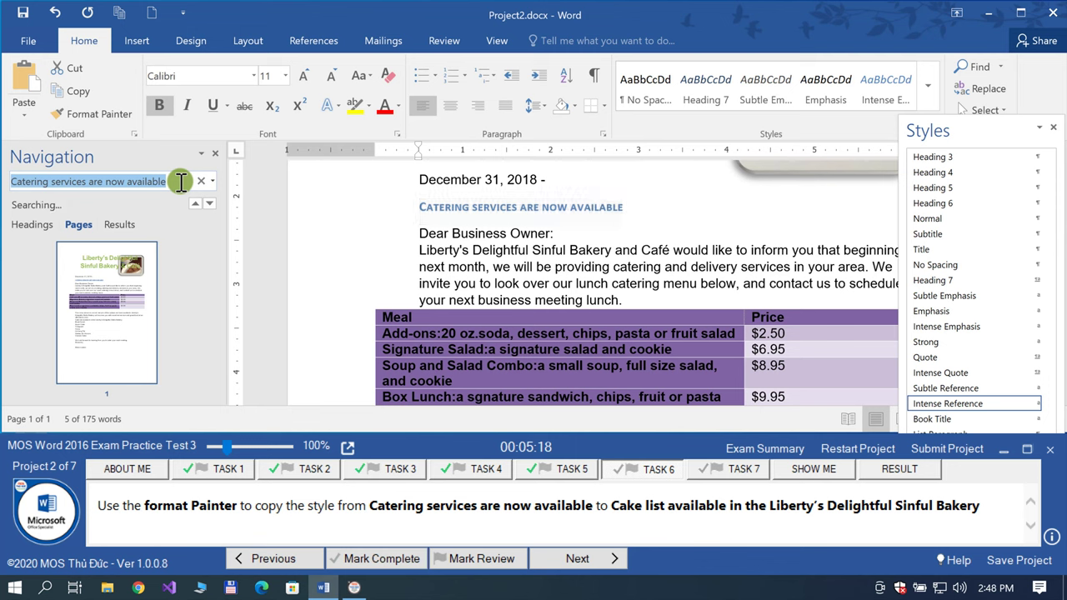
click(111, 228)
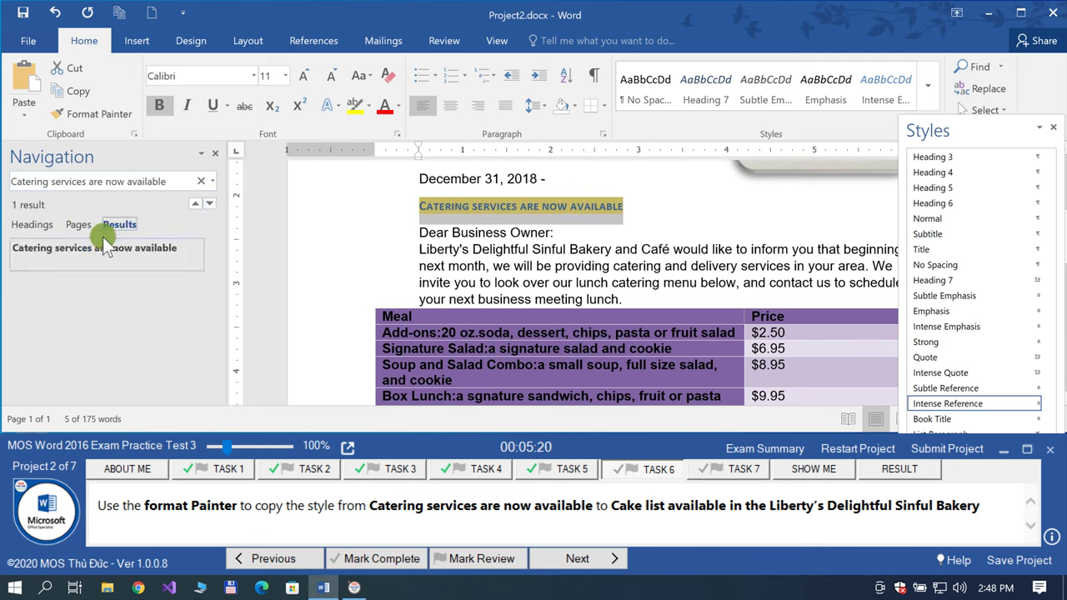
click(92, 115)
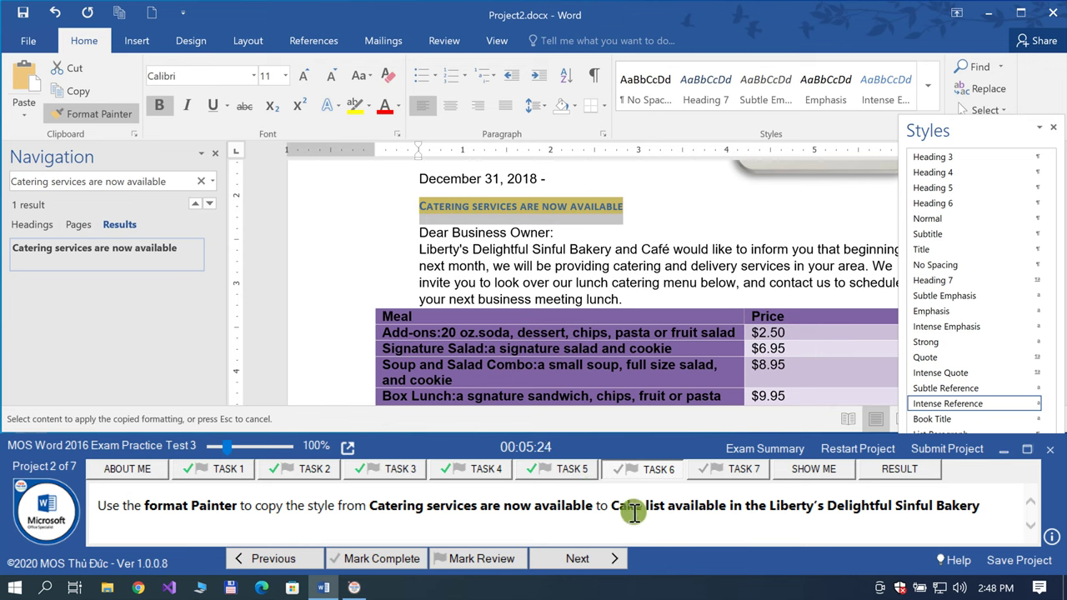
Step: Paint the catering line's Intense Reference formatting onto the Cake list line
scroll(543, 341, down, 2)
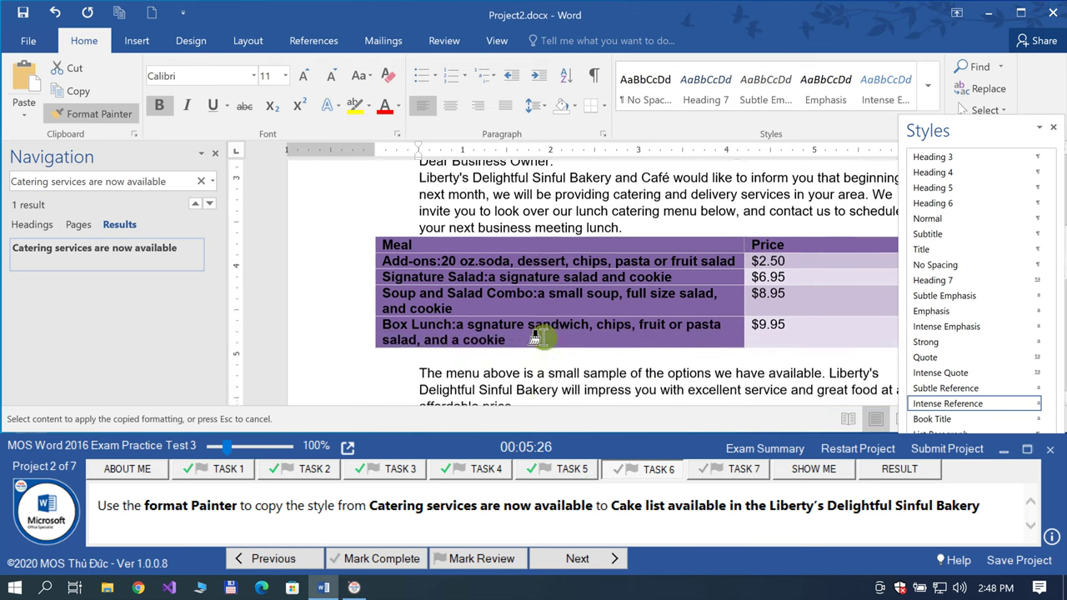
scroll(540, 337, down, 3)
scroll(540, 338, down, 3)
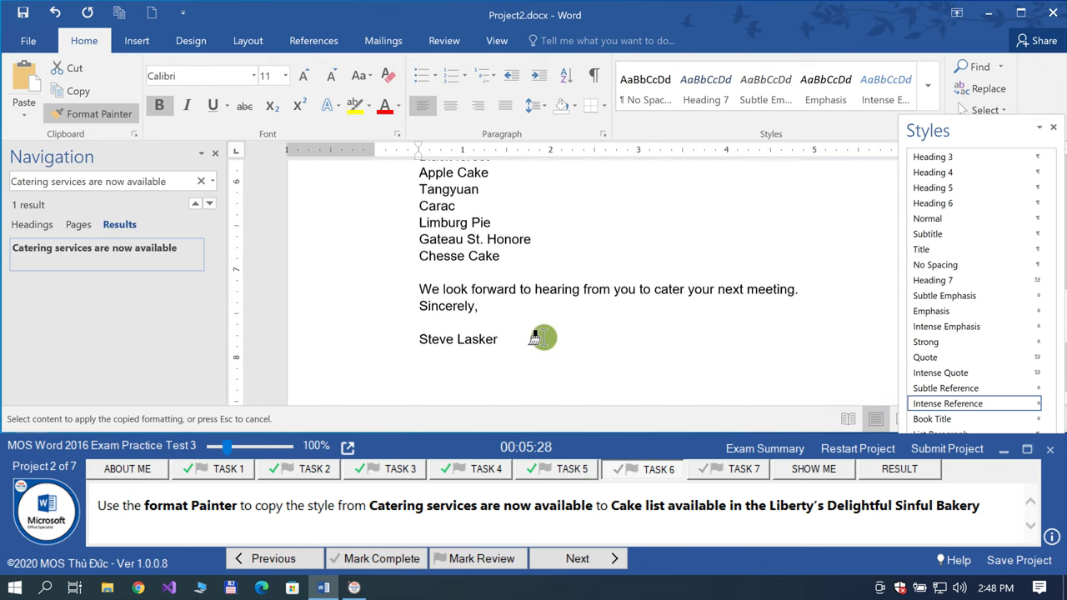
scroll(540, 338, down, 3)
scroll(540, 338, down, 2)
scroll(543, 337, up, 6)
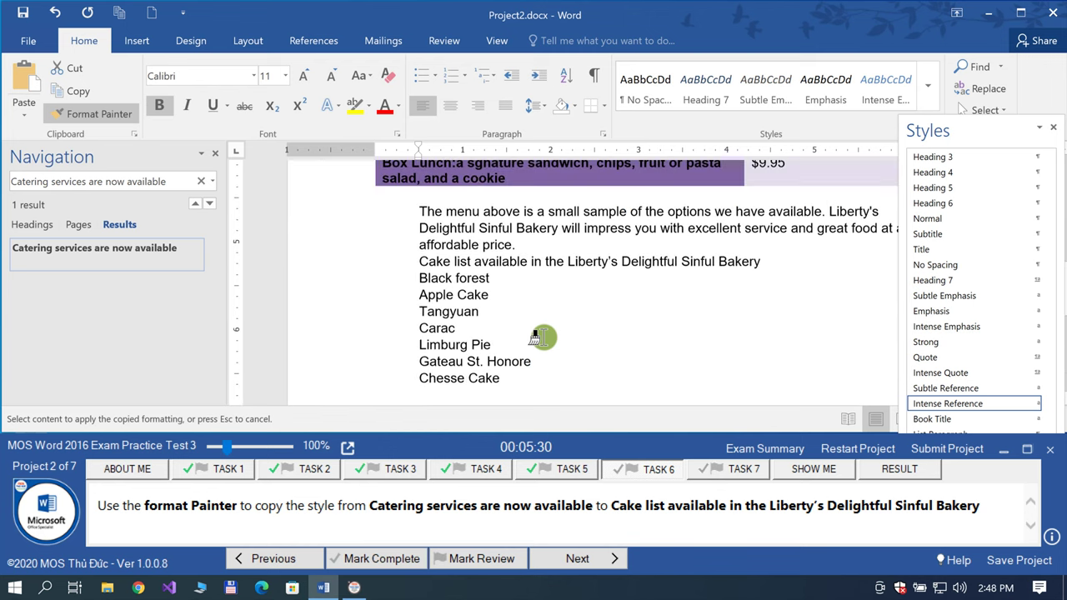
scroll(575, 317, up, 2)
scroll(575, 315, up, 3)
scroll(575, 315, up, 2)
scroll(575, 315, up, 1)
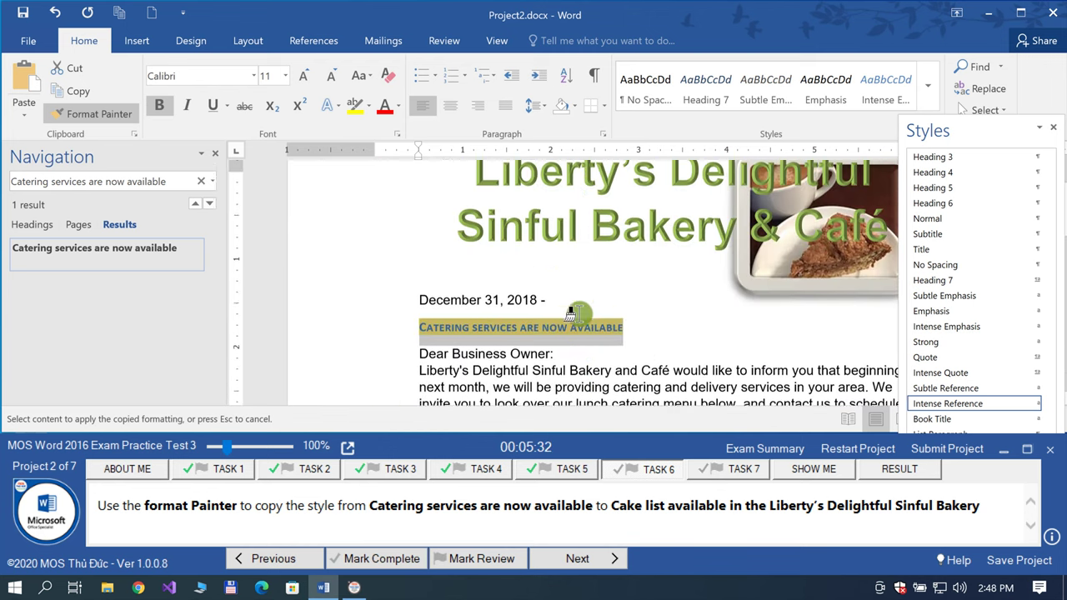
scroll(575, 315, up, 3)
scroll(575, 315, down, 1)
scroll(575, 315, down, 3)
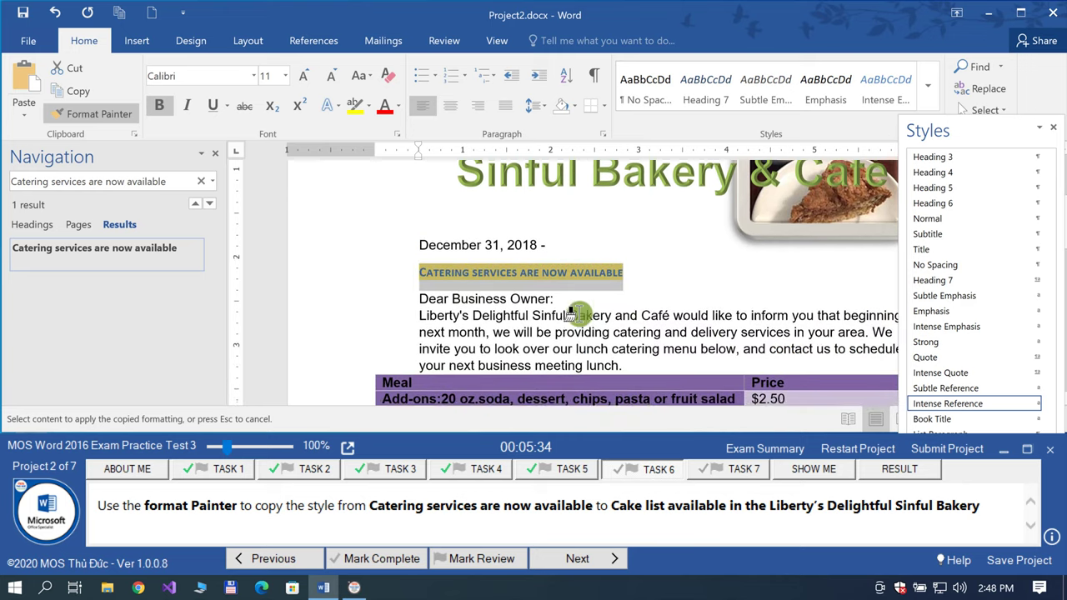
scroll(576, 315, down, 1)
scroll(574, 313, down, 1)
scroll(574, 313, down, 1)
scroll(574, 314, down, 2)
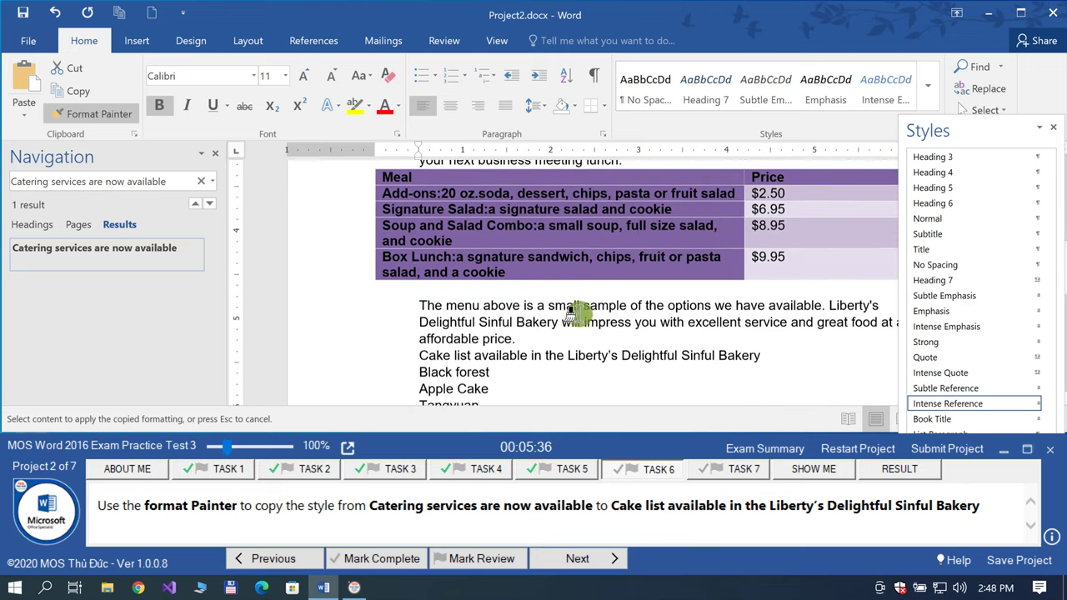
scroll(575, 315, down, 1)
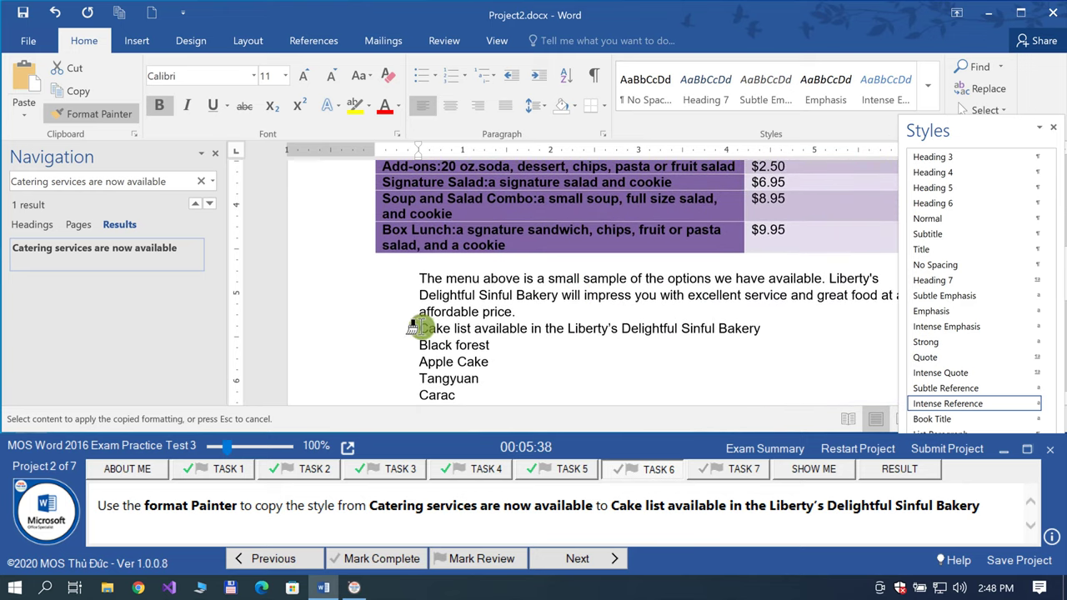
drag(600, 334, 421, 329)
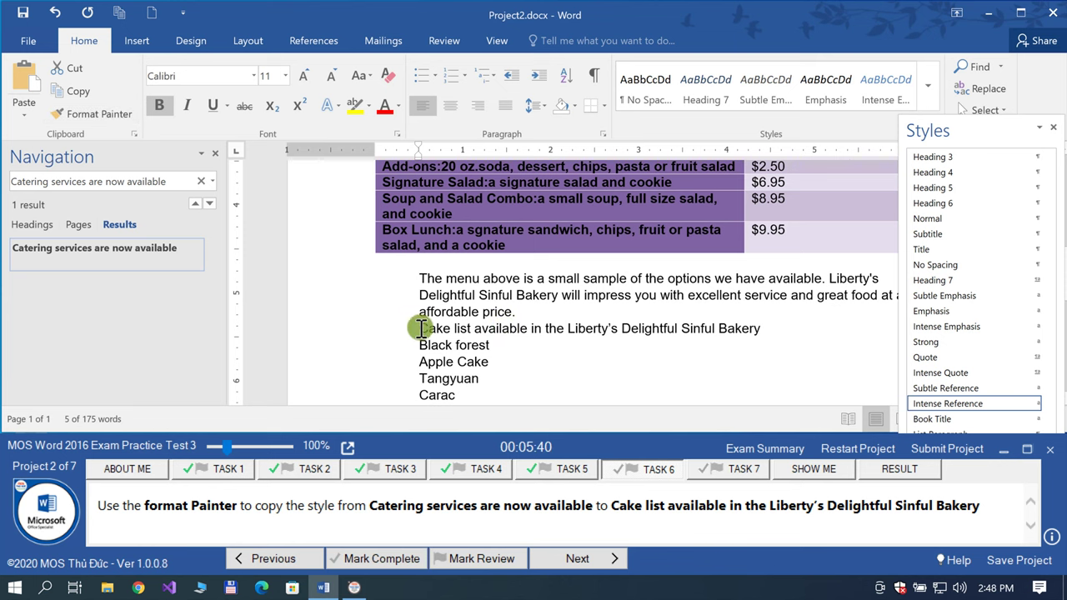
Step: Reapply Format Painter across the whole Cake list line so it fully matches
scroll(421, 329, up, 5)
scroll(429, 331, up, 3)
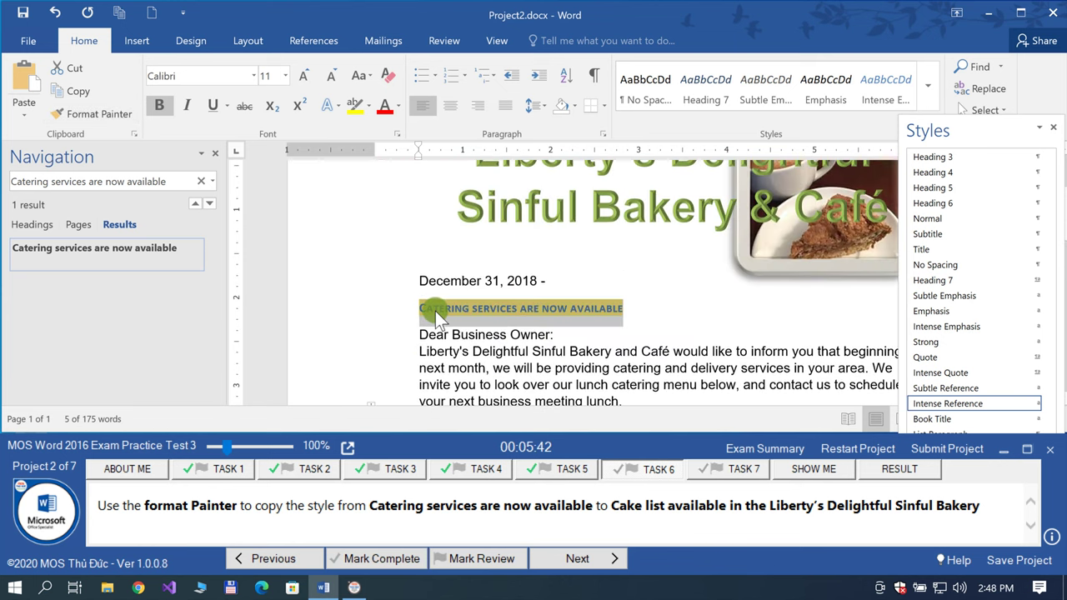
click(101, 115)
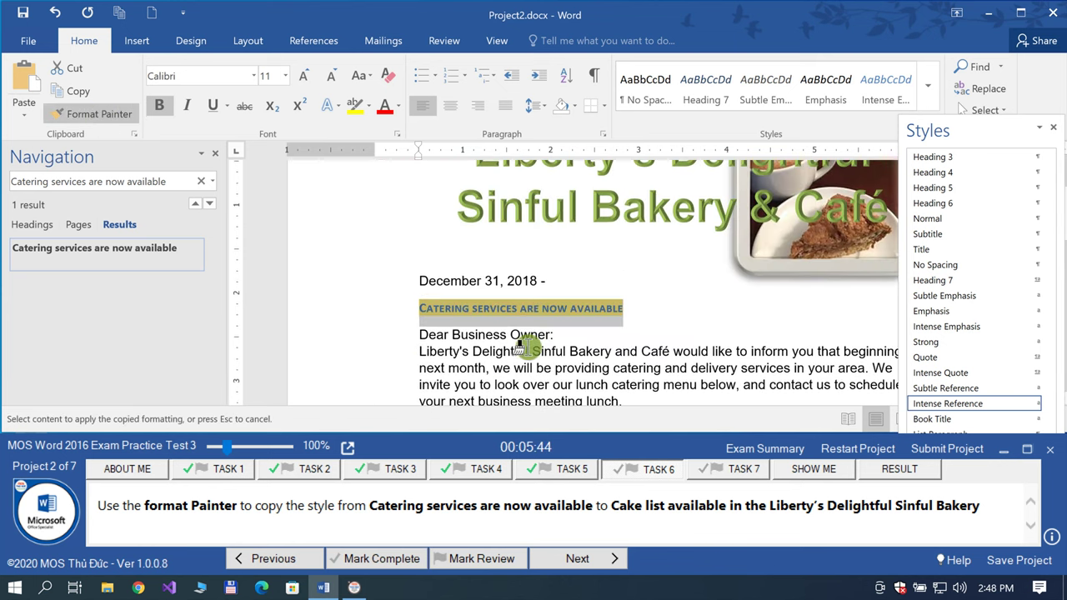
scroll(524, 345, down, 6)
scroll(524, 345, down, 2)
scroll(467, 334, down, 1)
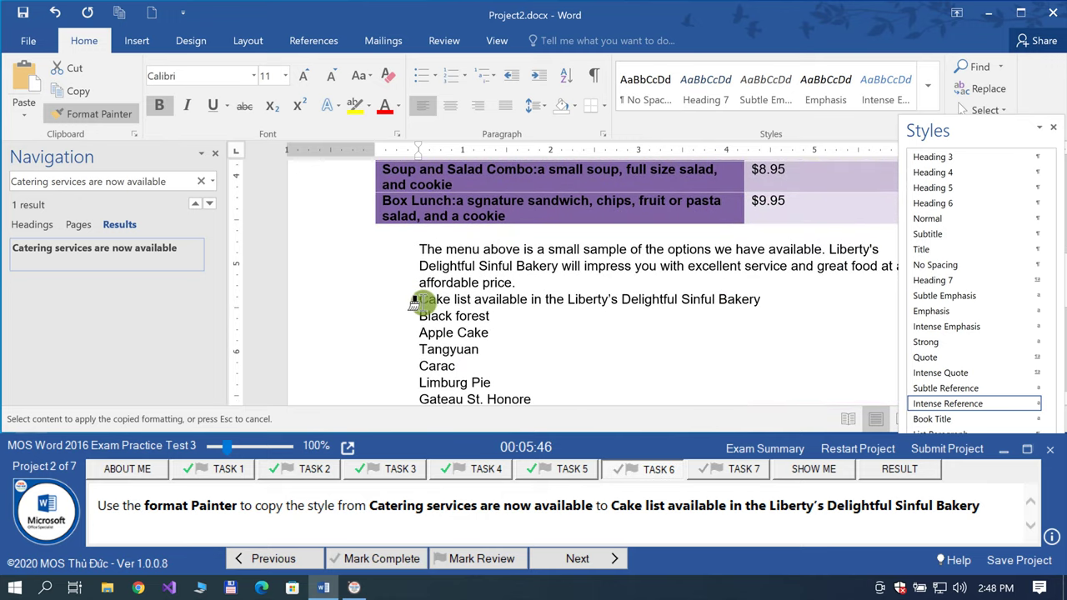
drag(414, 301, 763, 302)
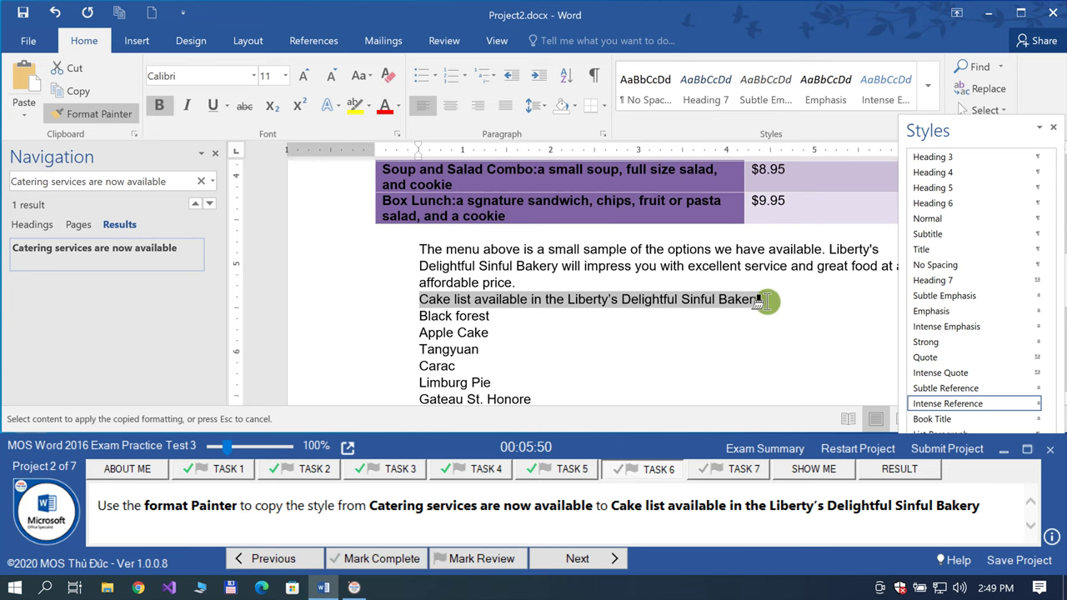
drag(754, 302, 757, 305)
click(729, 302)
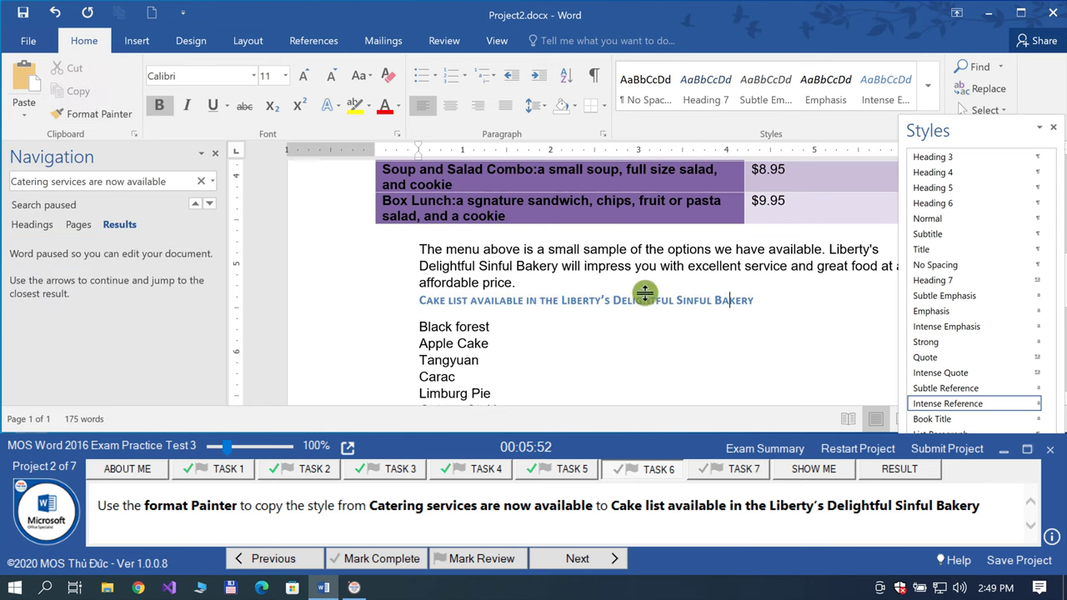
Step: Mark Task 6 as complete
scroll(585, 342, up, 1)
scroll(584, 340, up, 2)
scroll(583, 340, up, 2)
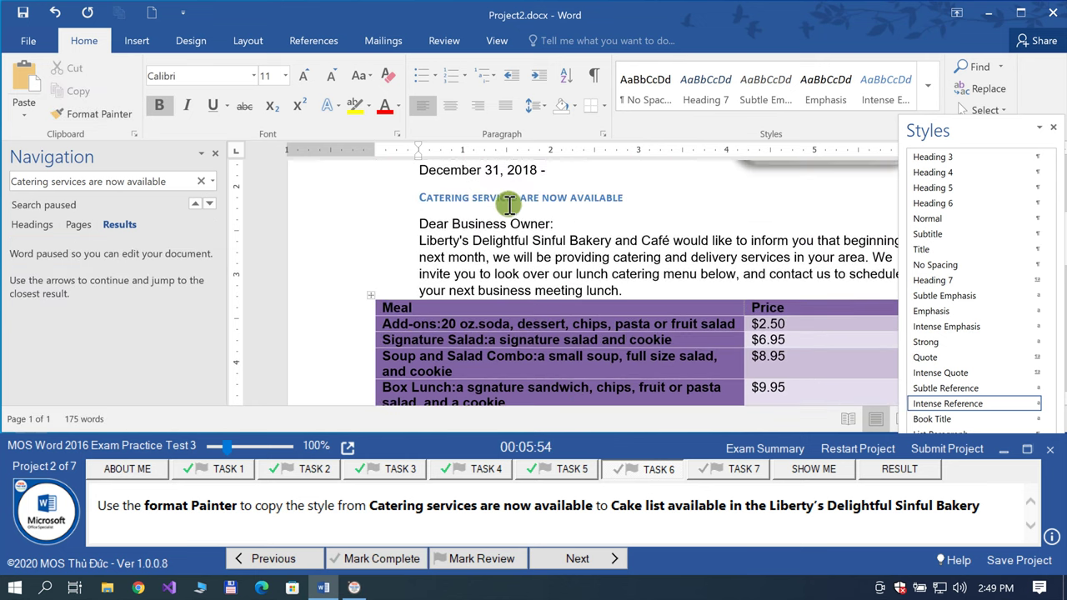
click(406, 556)
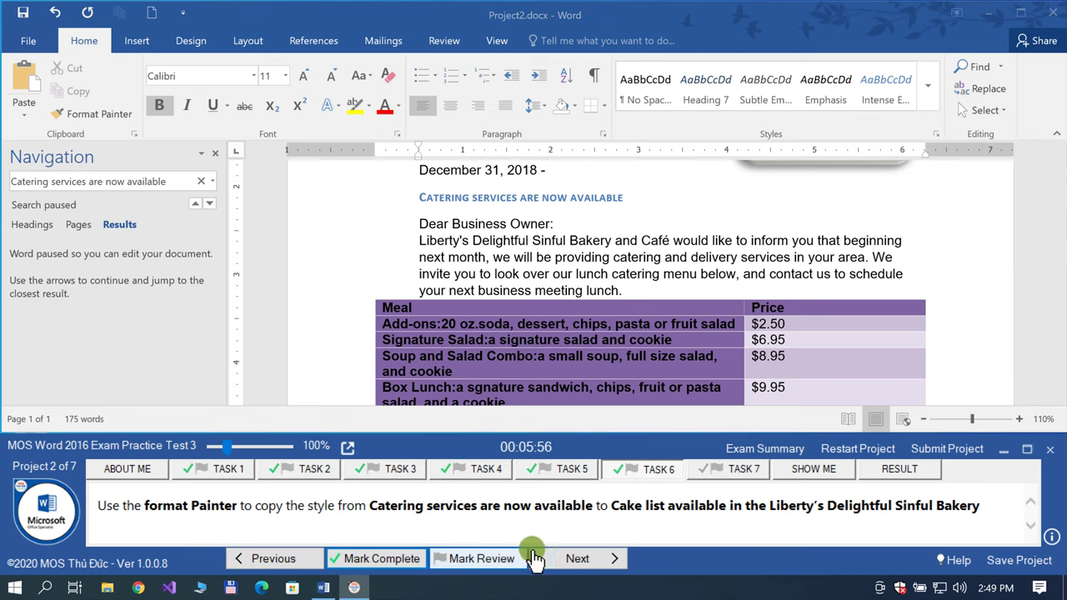
Step: Find the Cake list heading and select the seven cake names below it
click(613, 560)
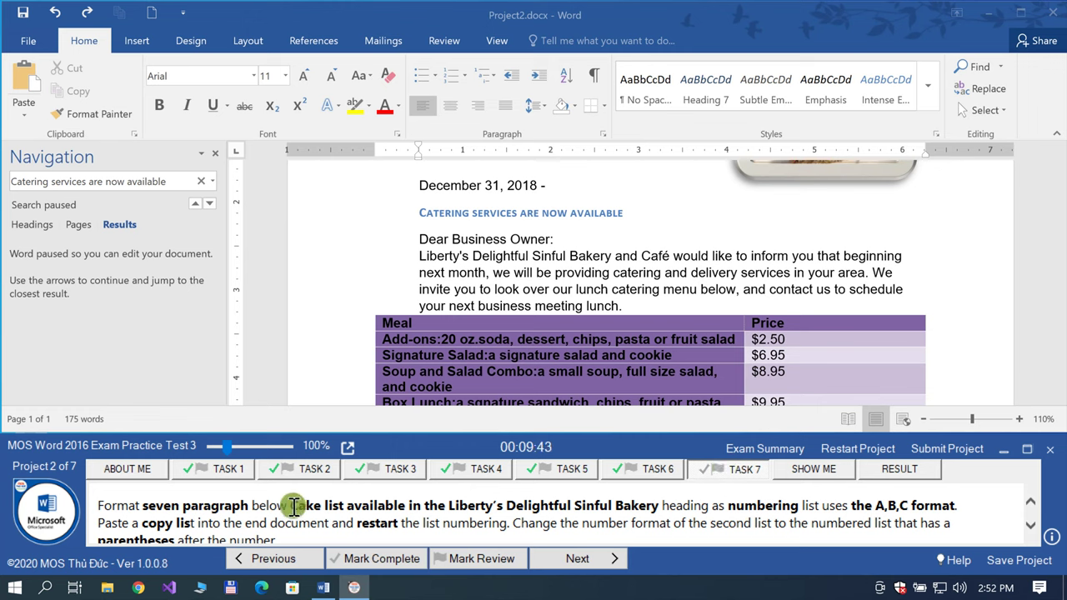
drag(291, 505, 654, 506)
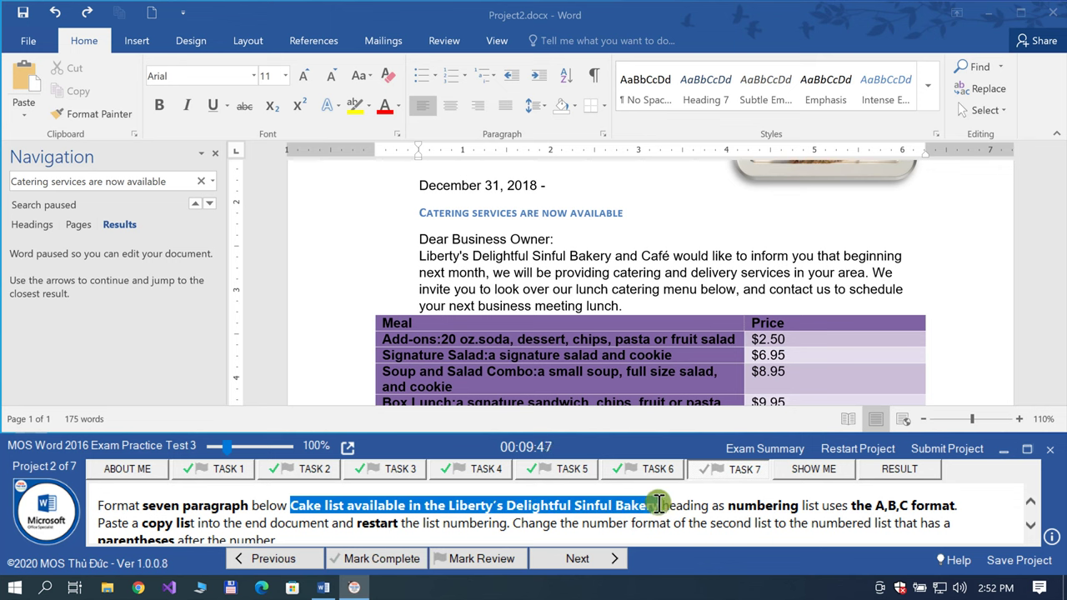
click(179, 184)
click(201, 181)
key(ctrl+v)
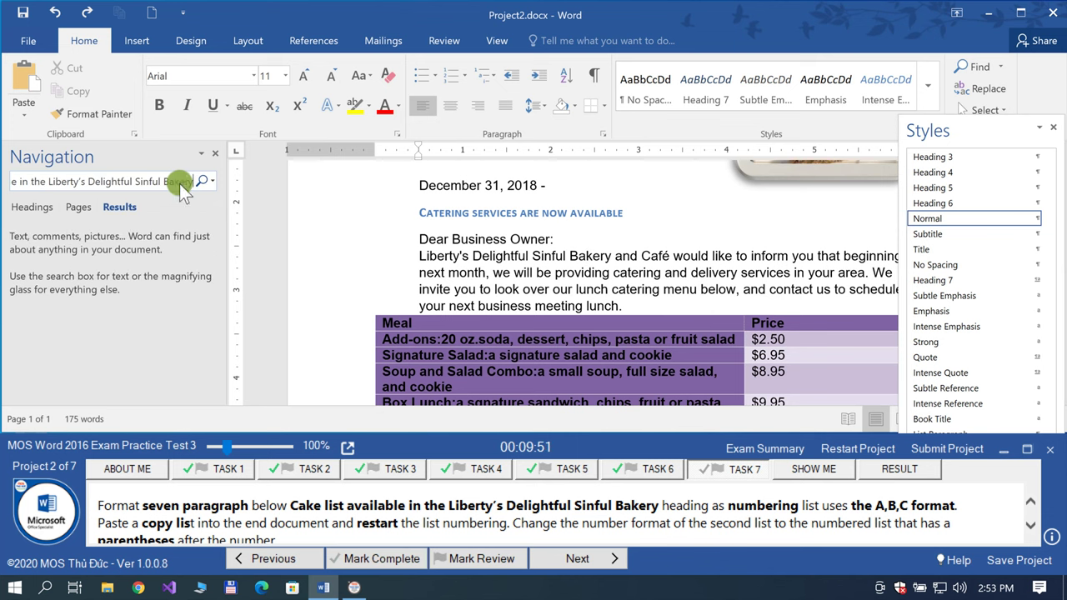
click(408, 247)
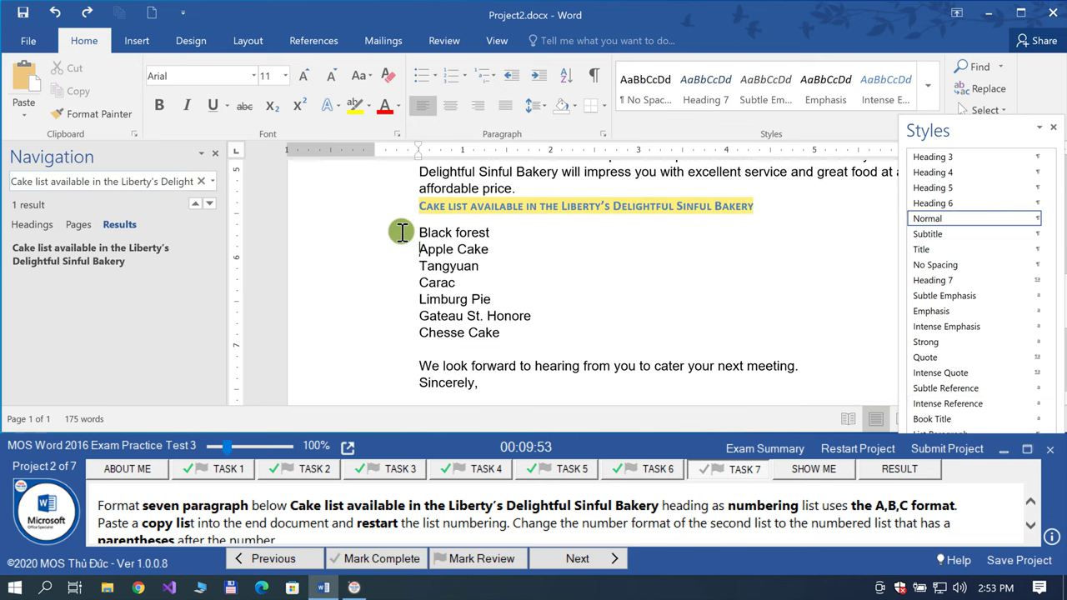
mouse_move(402, 233)
mouse_down()
mouse_move(511, 314)
mouse_move(509, 333)
mouse_up()
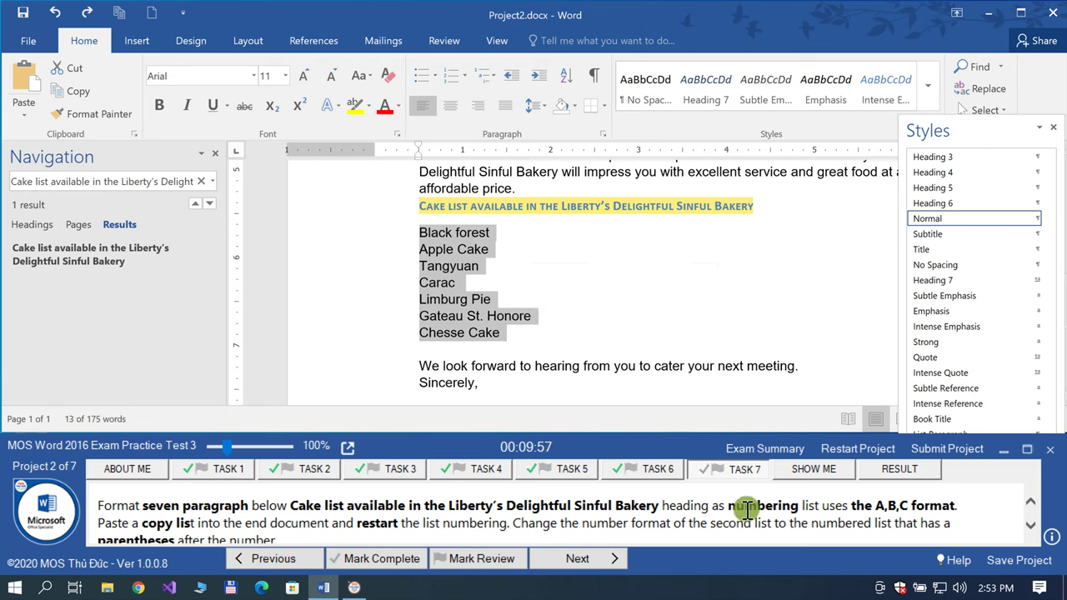
Step: Apply the A. B. C. lettered numbering format to the selected cake names
drag(730, 505, 797, 505)
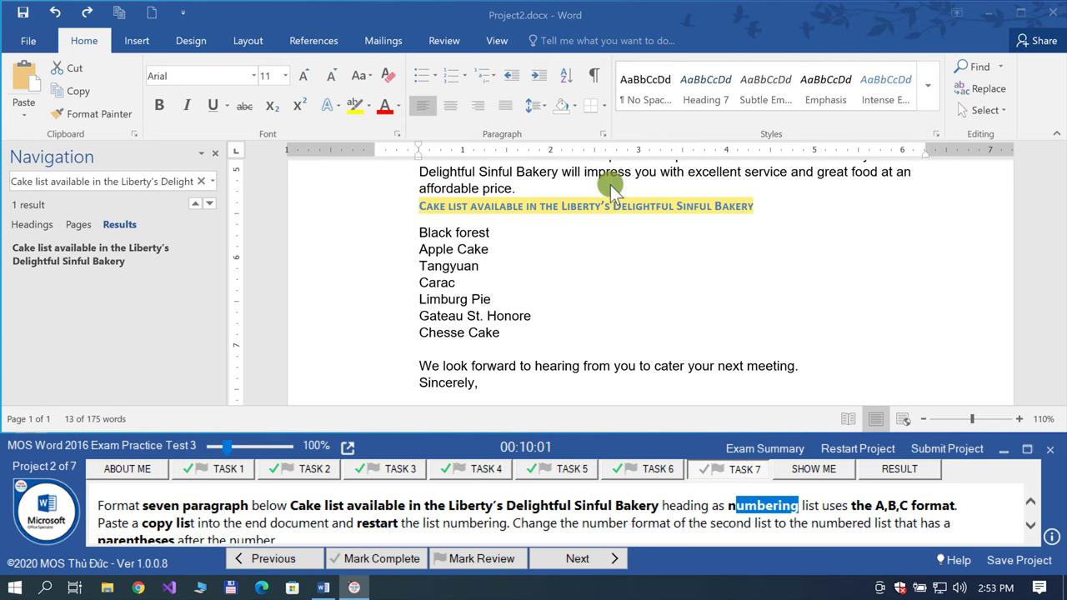
click(463, 75)
click(463, 76)
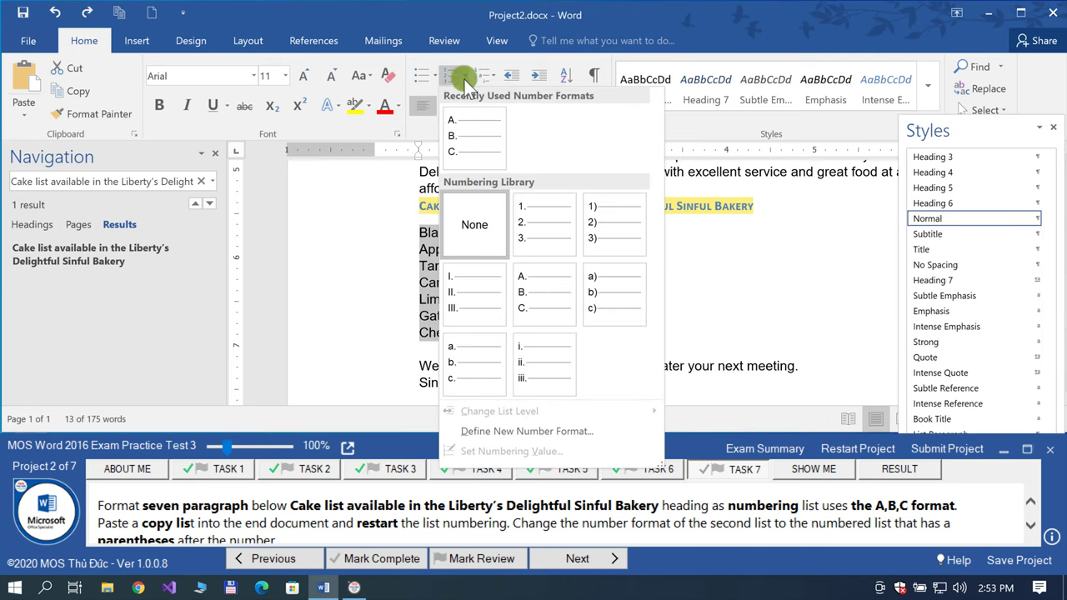
click(530, 287)
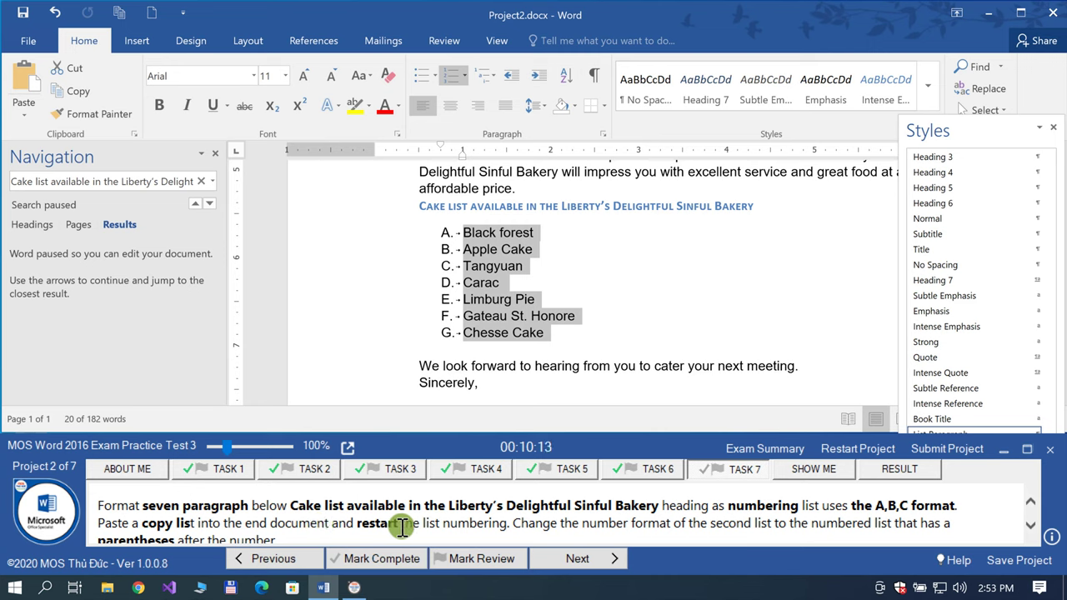
Step: Copy the lettered cake list and paste it below the Steve Lasker signature
right_click(500, 307)
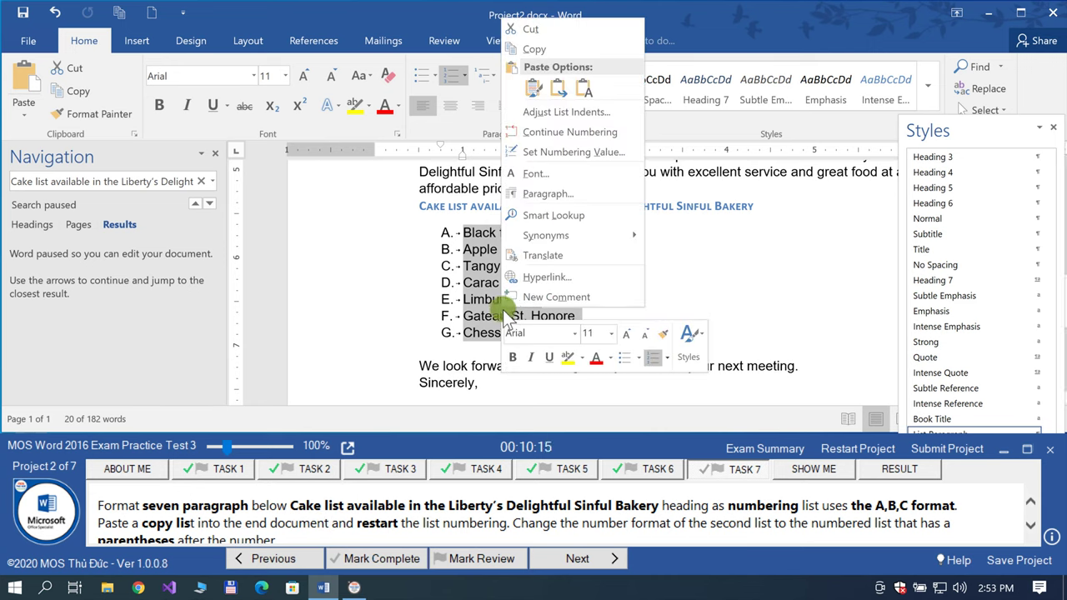
click(538, 50)
scroll(489, 208, down, 4)
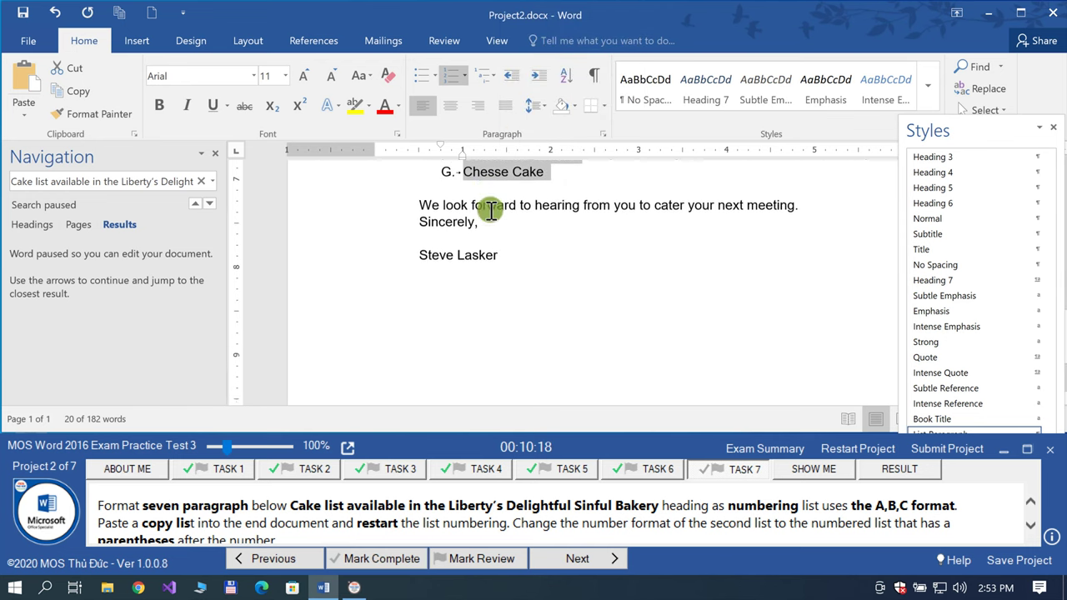
click(457, 279)
key(ctrl+v)
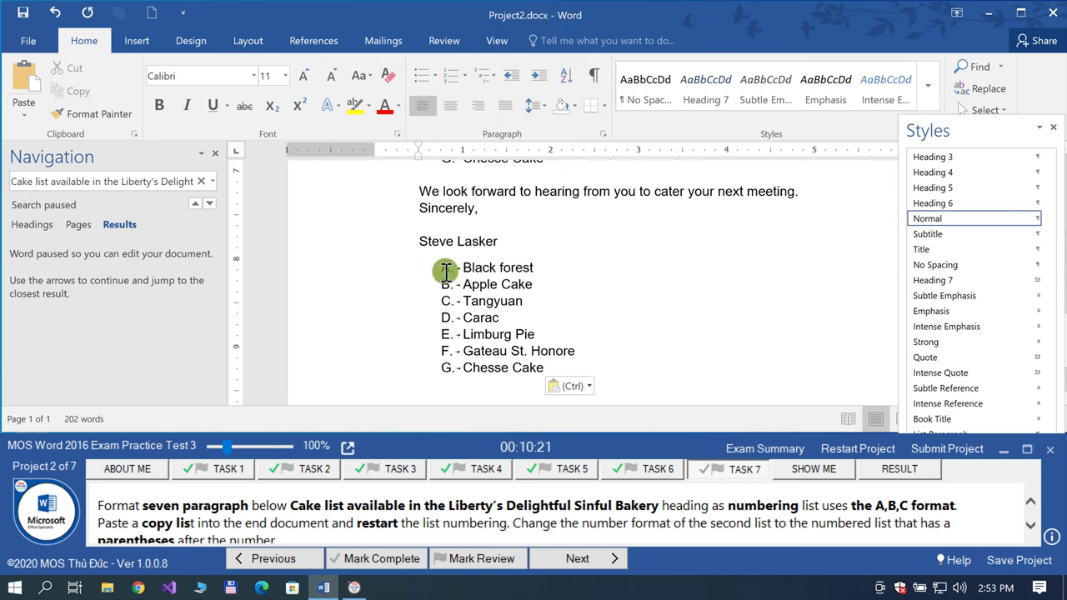
scroll(492, 285, up, 1)
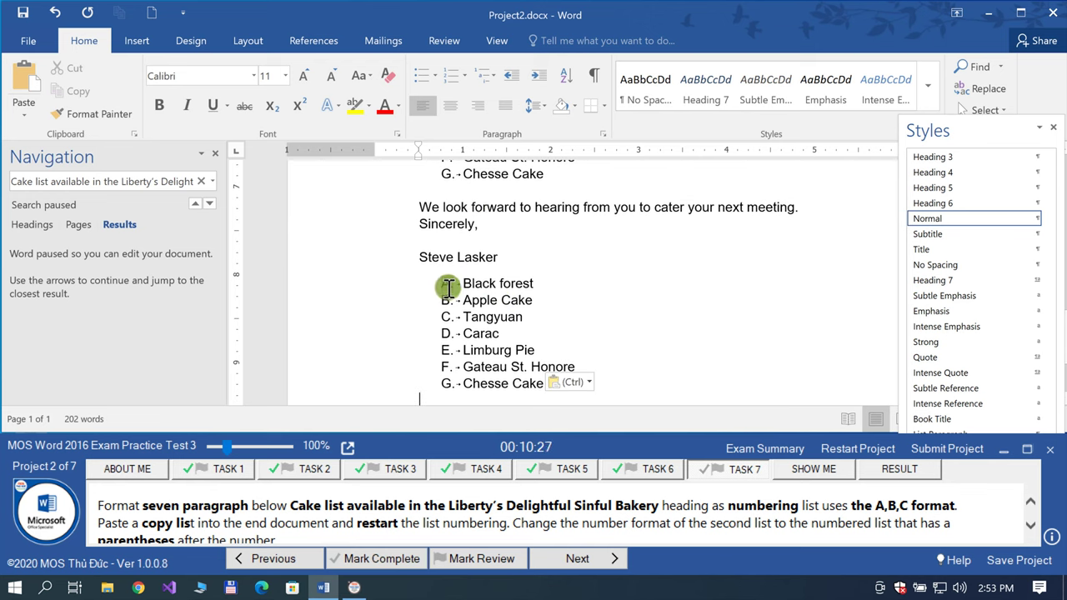
Step: Restart the pasted list's lettering at A
click(448, 286)
right_click(449, 286)
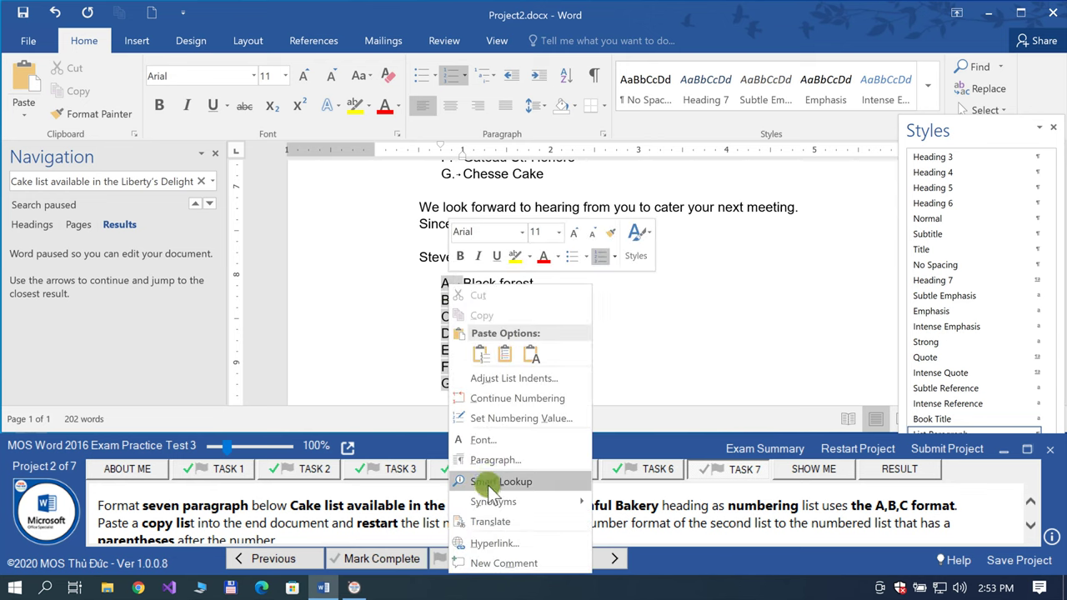
click(425, 383)
click(416, 339)
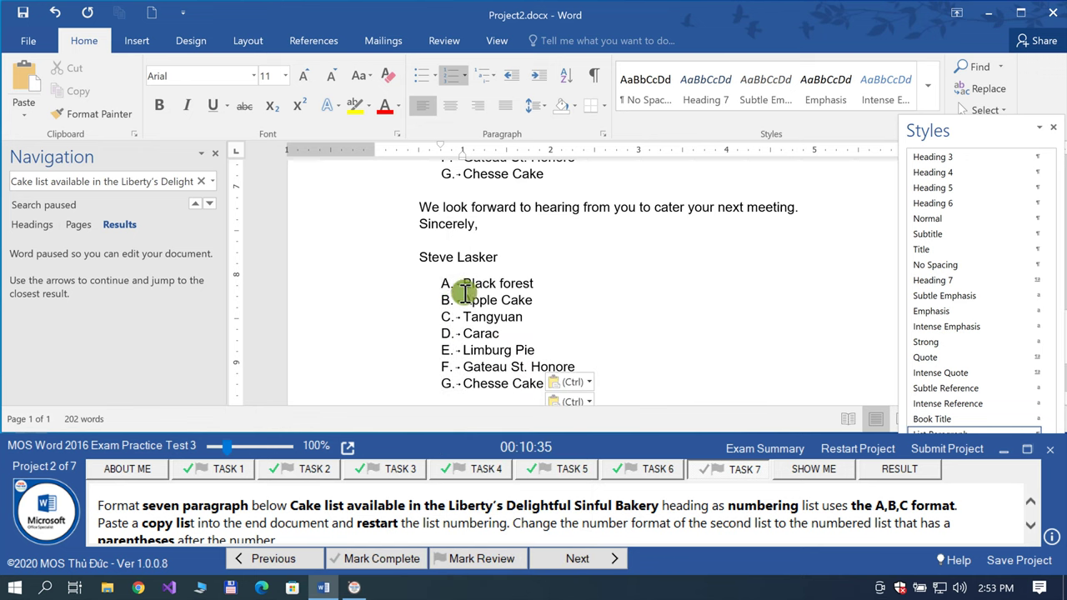
scroll(498, 334, down, 1)
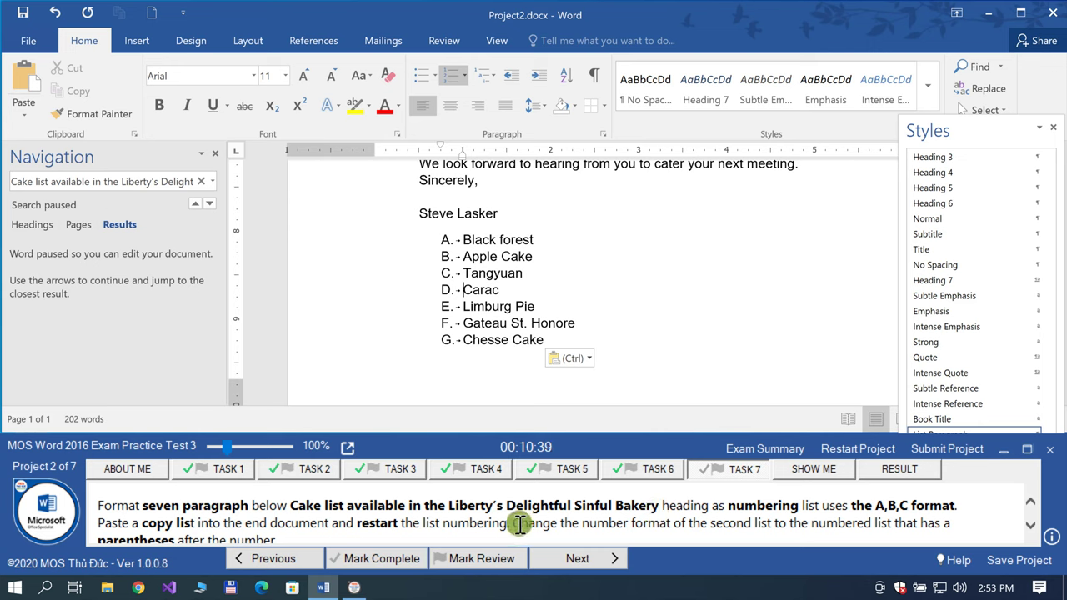
drag(526, 523, 876, 524)
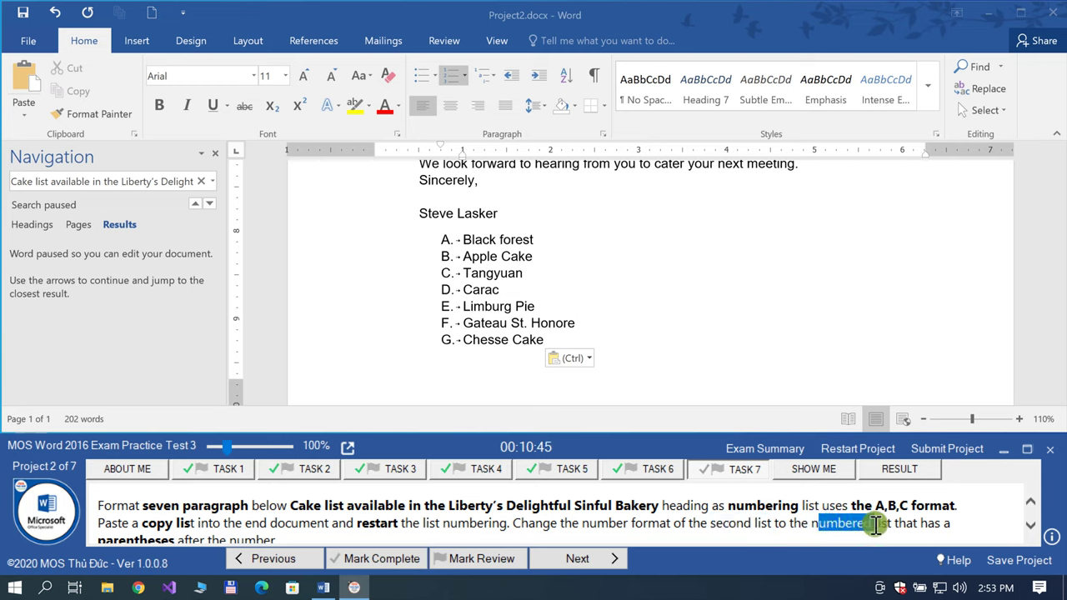
scroll(391, 516, down, 1)
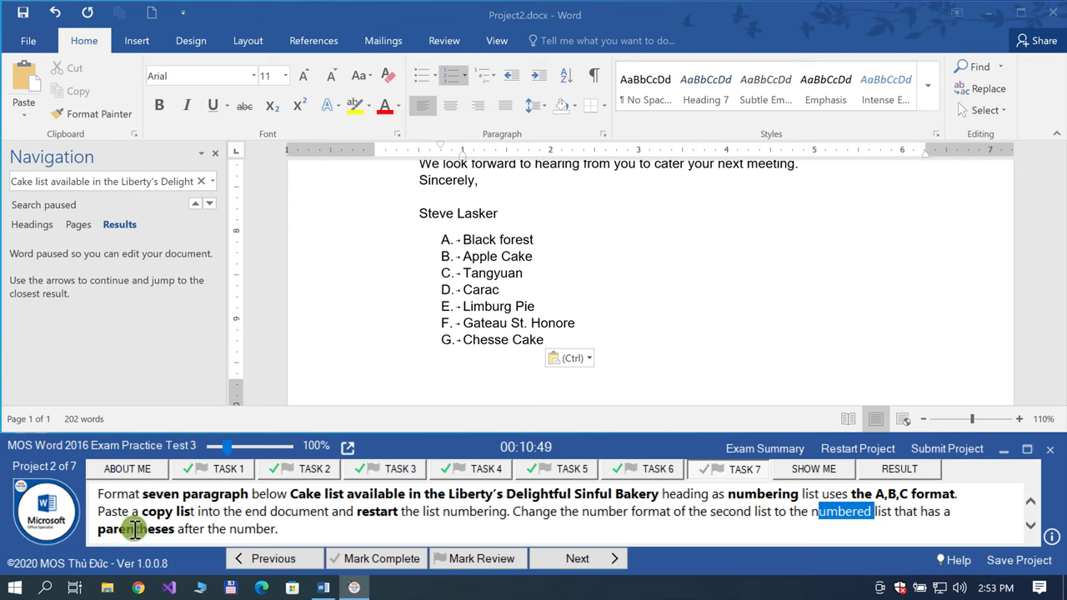
click(113, 529)
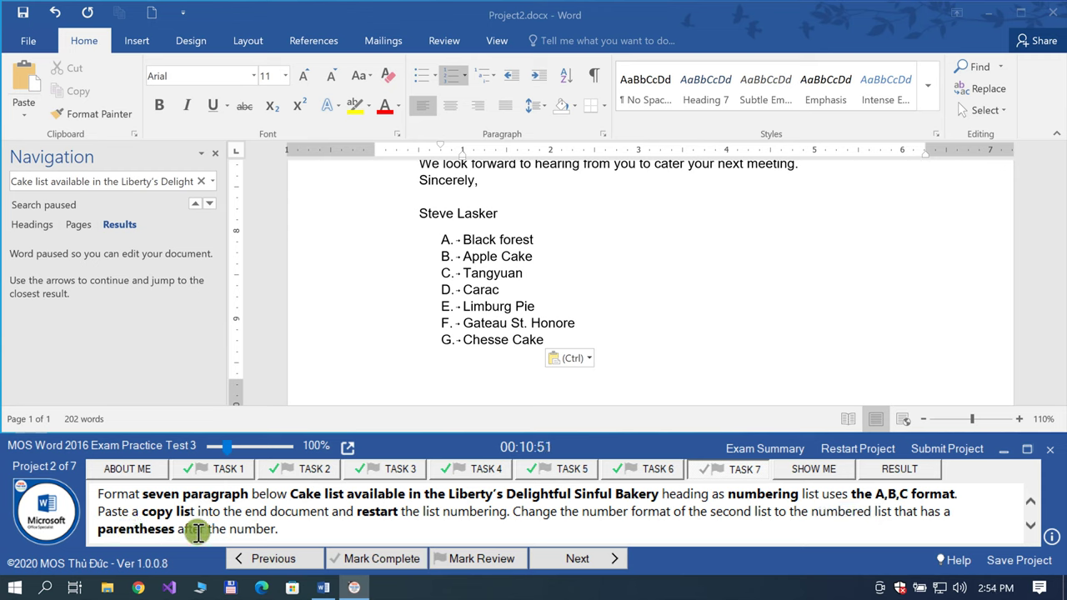
key(ctrl+alt+shift+s)
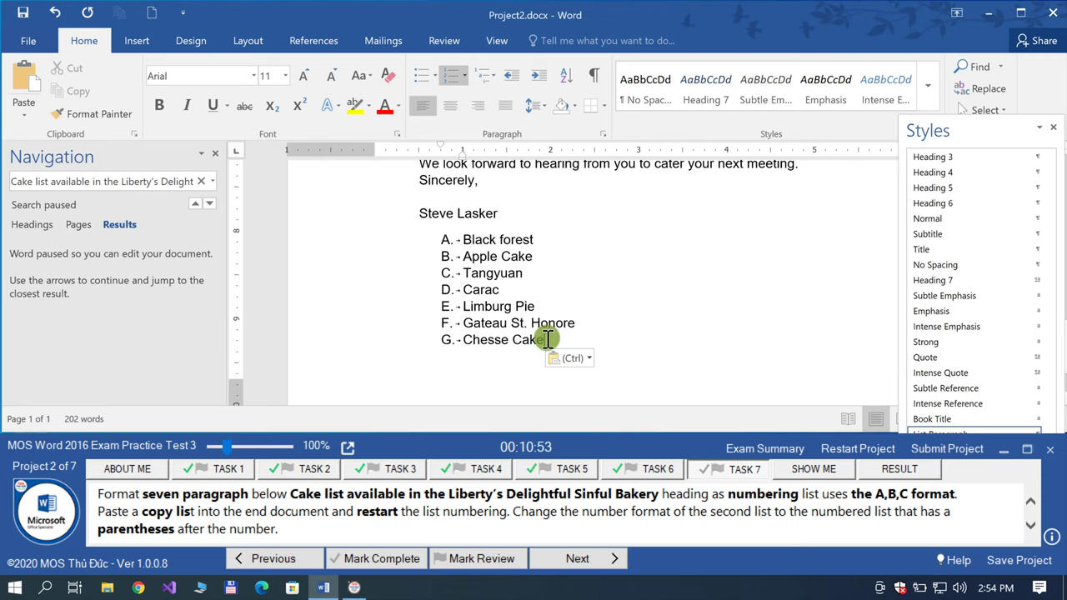
Step: Number the copied cake list 1) to 7), mark Task 7 complete, and submit the project
drag(547, 340, 464, 241)
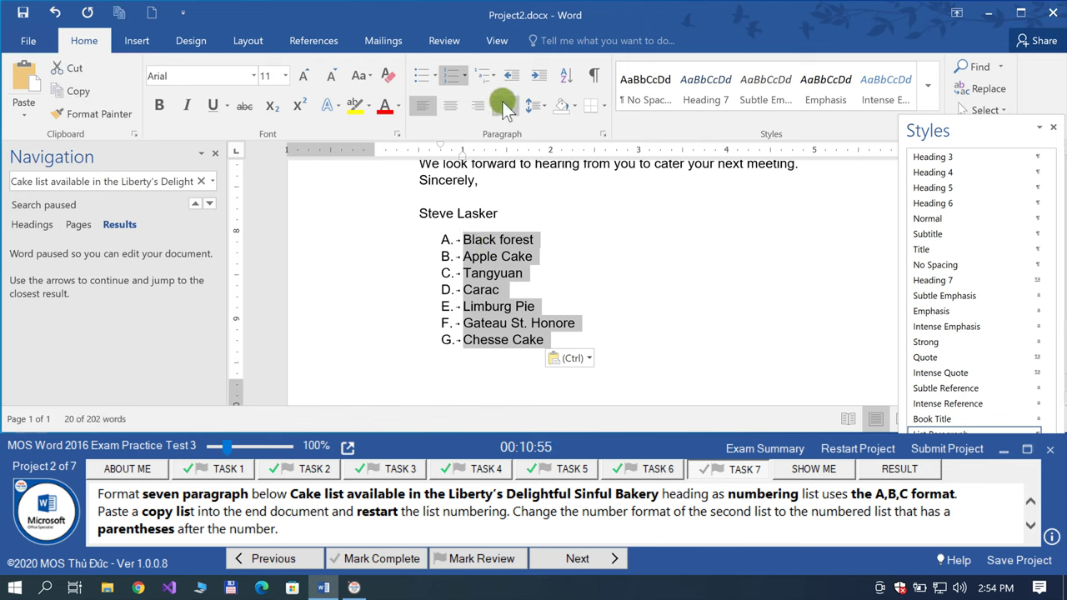
click(464, 76)
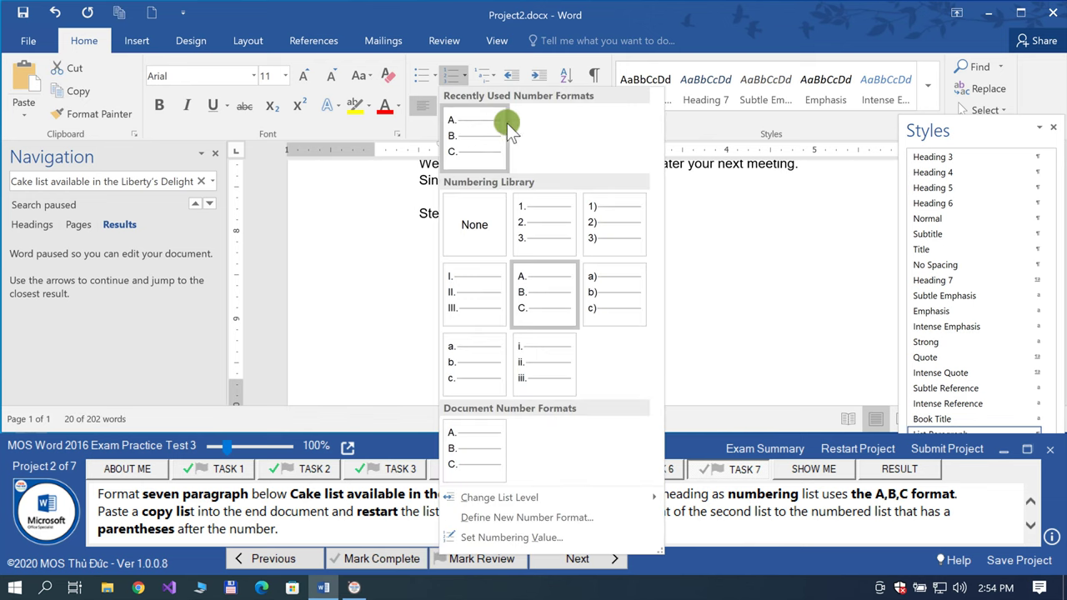
click(619, 223)
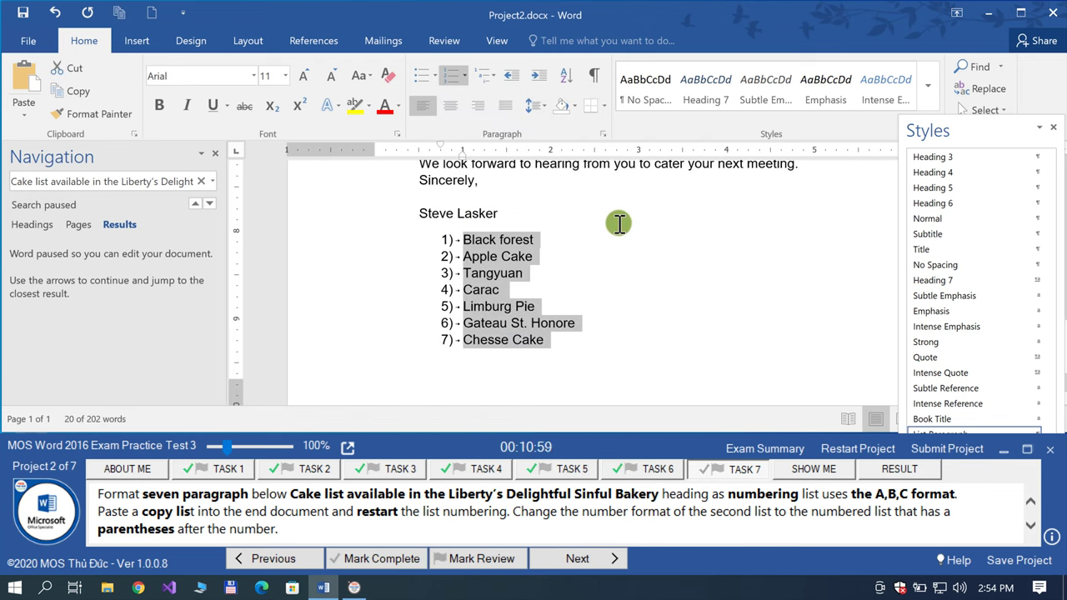
click(392, 558)
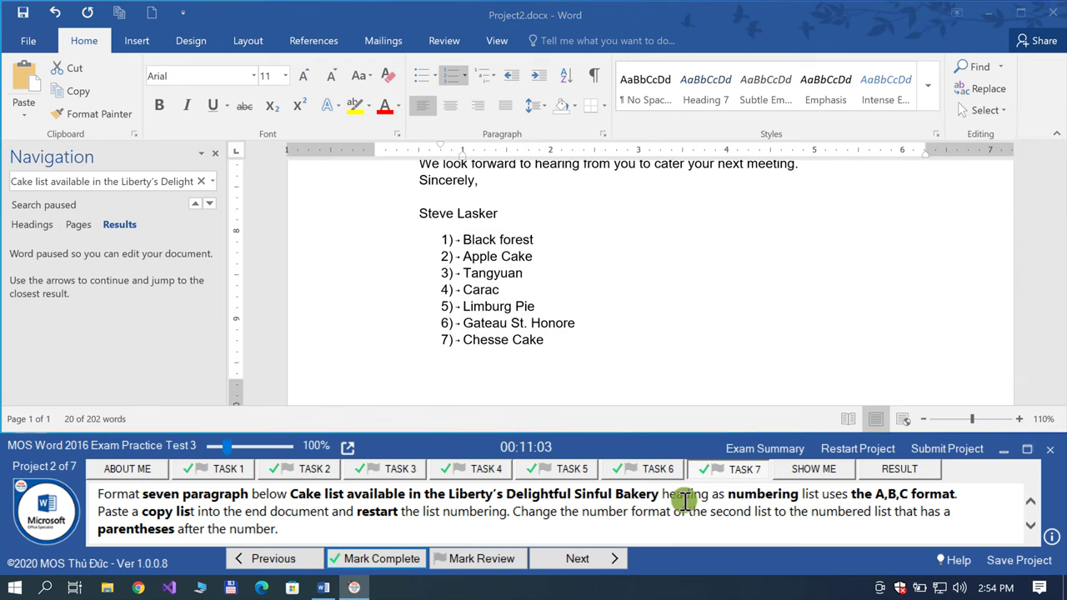
click(953, 467)
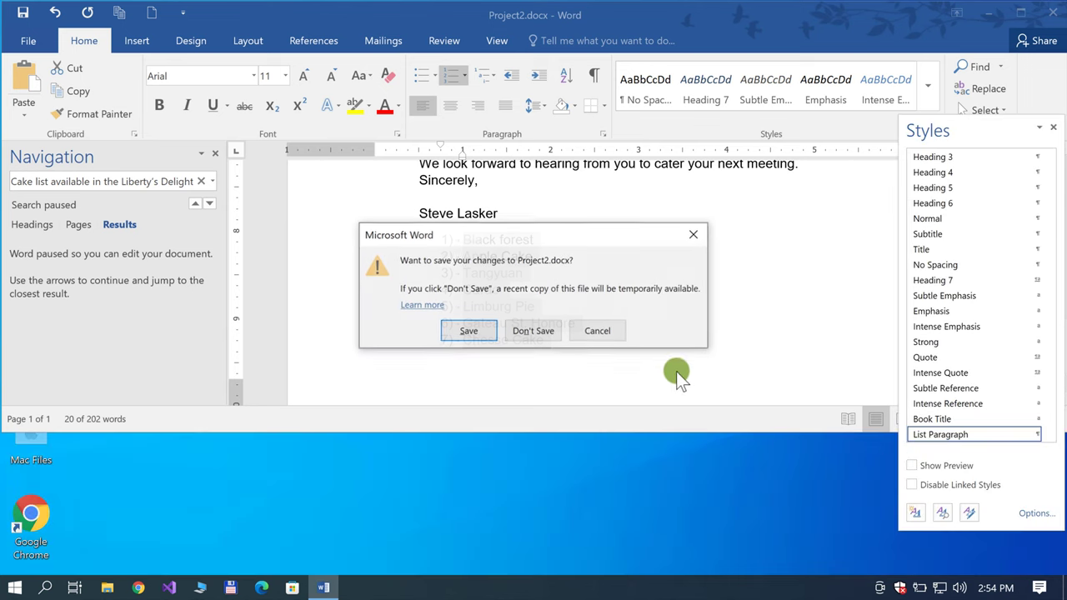
Step: Save Project2.docx, close the results summary, and show Project 3's Task 1 instructions
click(471, 330)
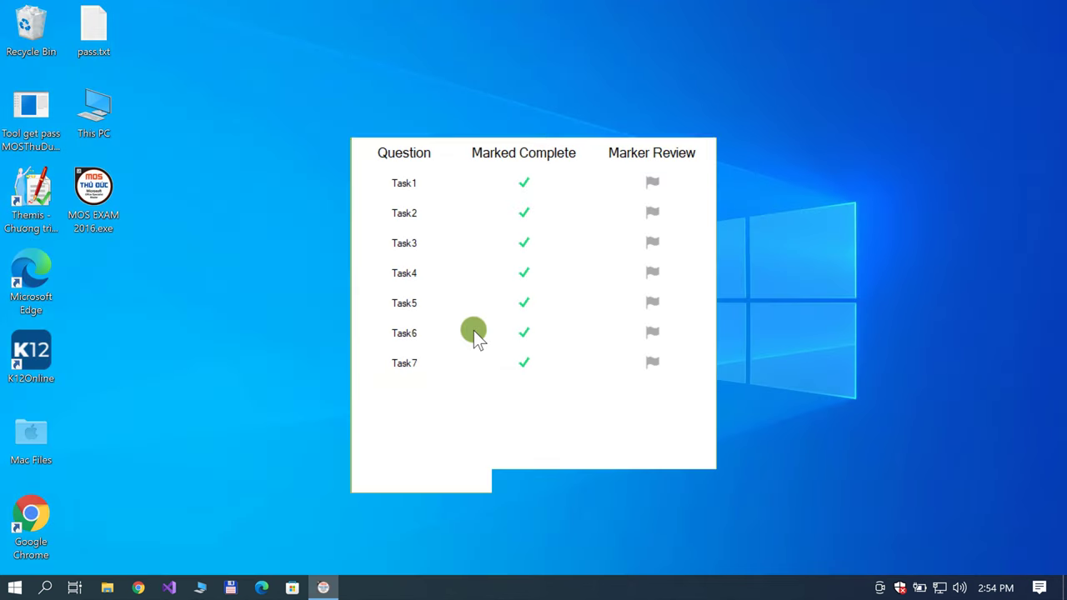
click(676, 482)
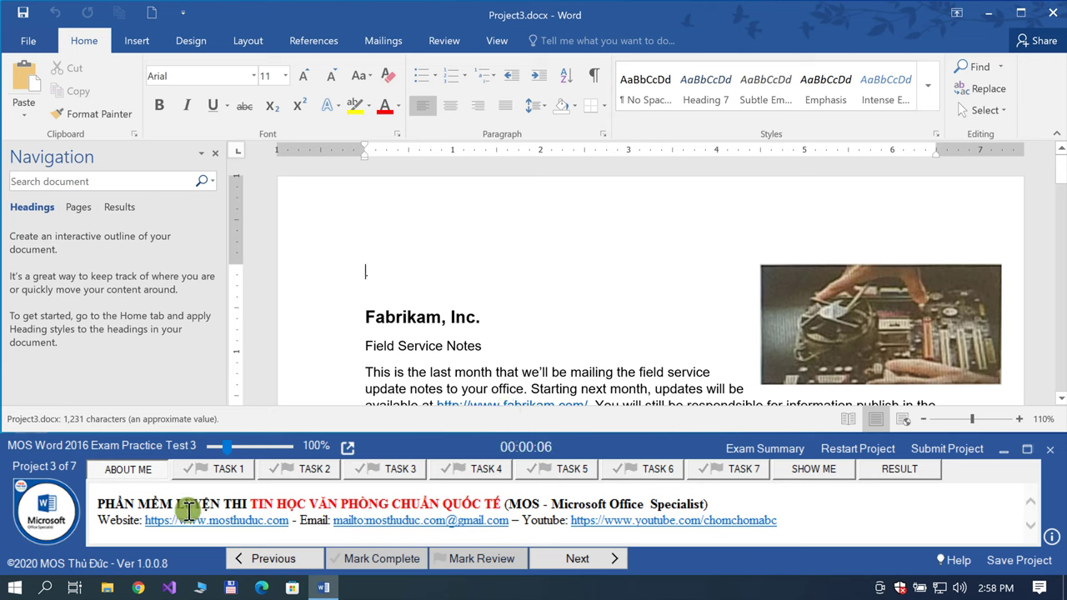
click(236, 472)
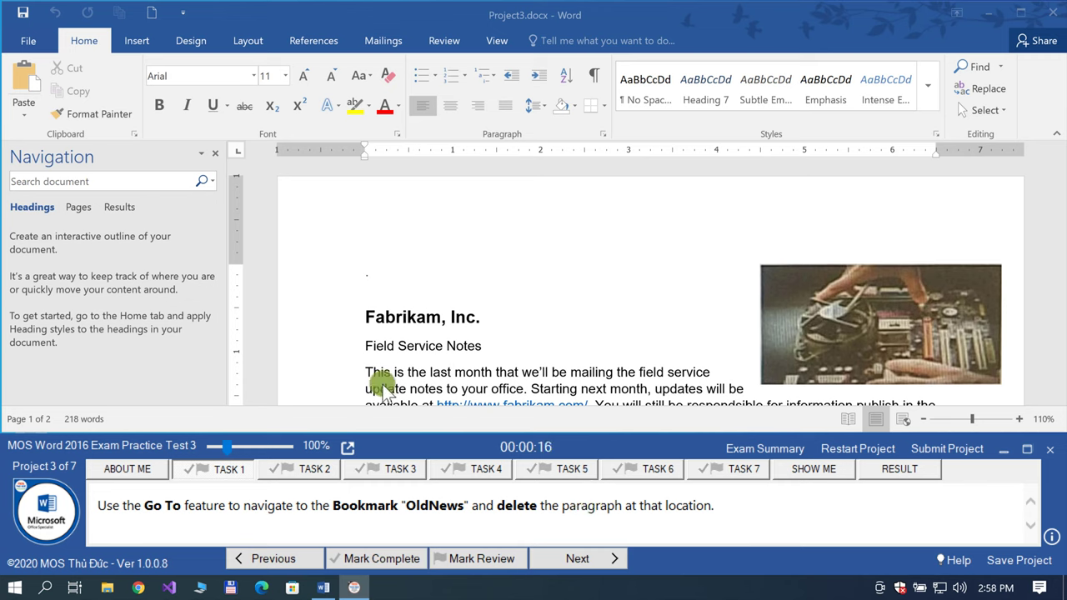
Step: Jump to the OldNews bookmark using Go To from the Navigation search options
click(211, 183)
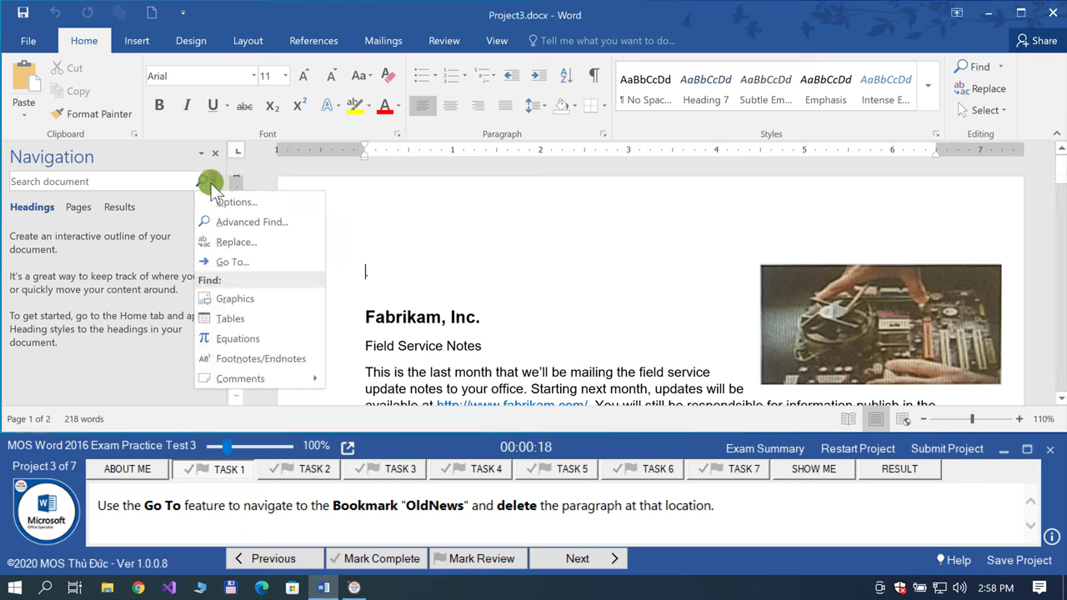
click(220, 263)
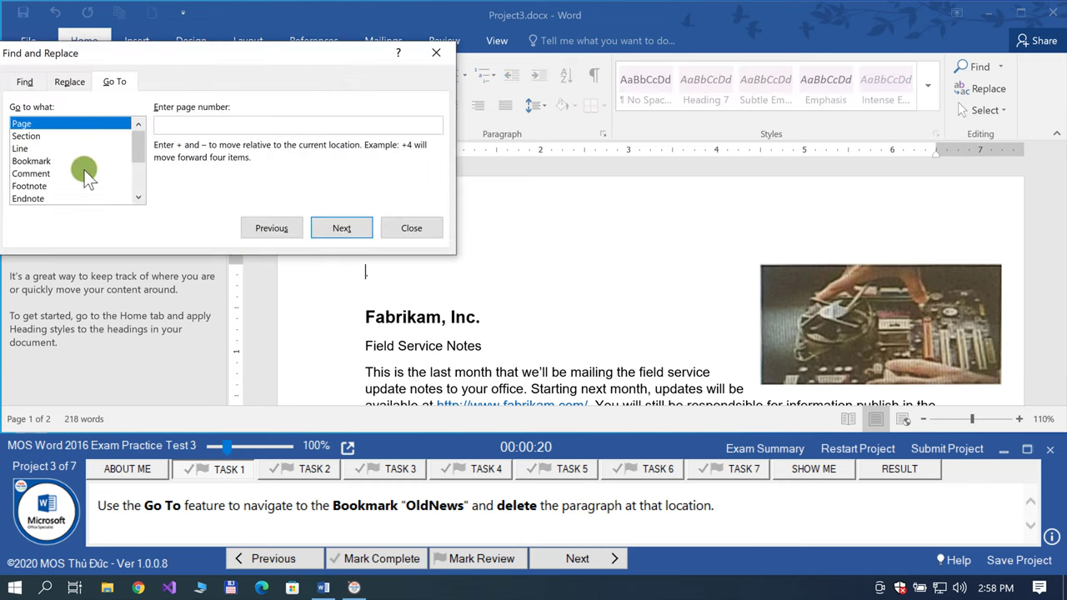
click(67, 161)
click(432, 125)
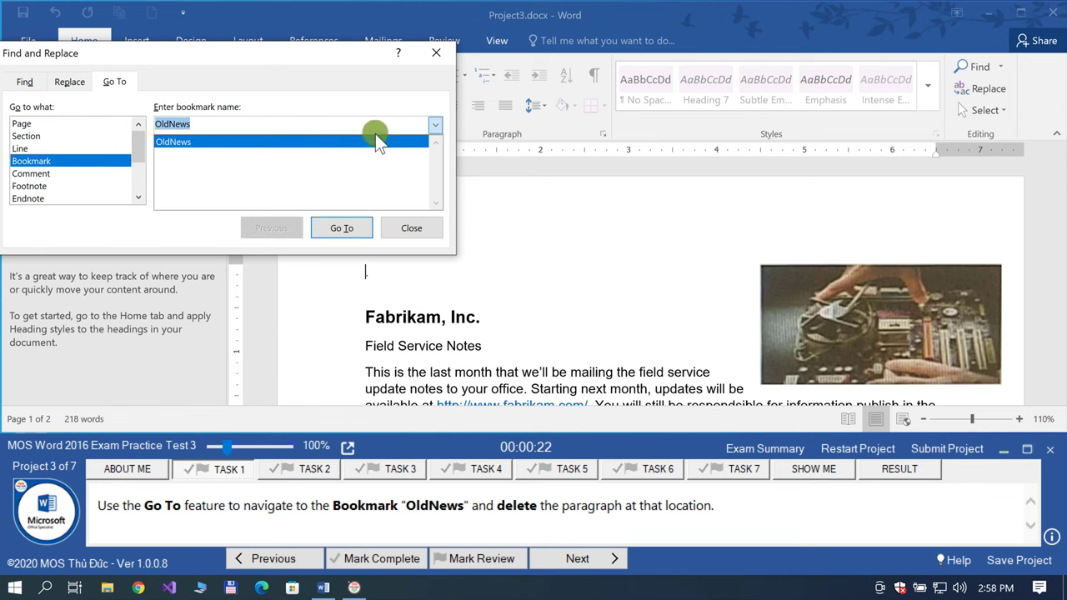
click(179, 144)
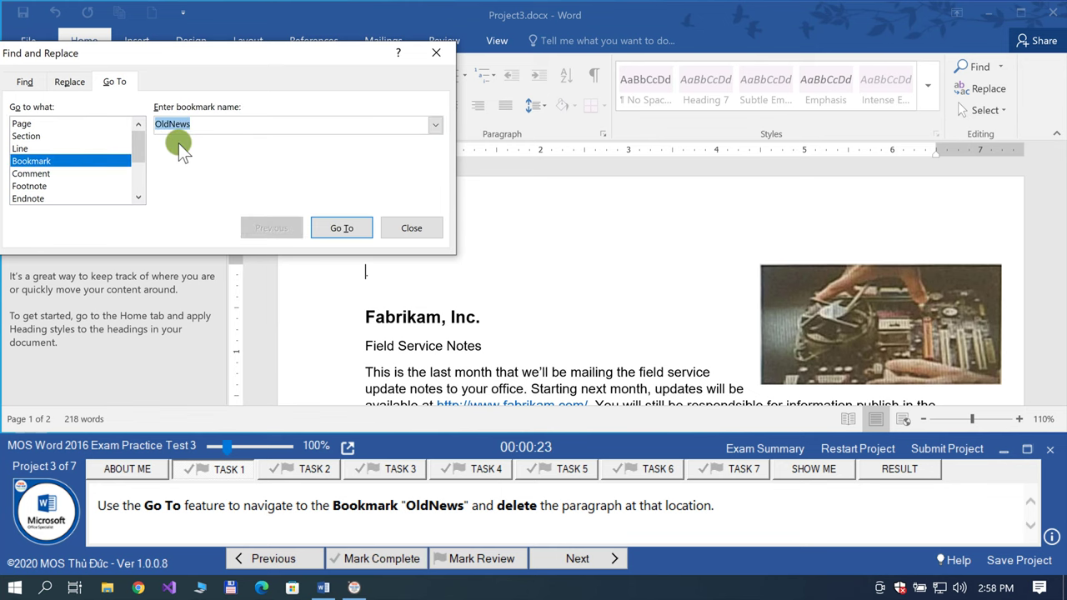
click(347, 226)
click(436, 52)
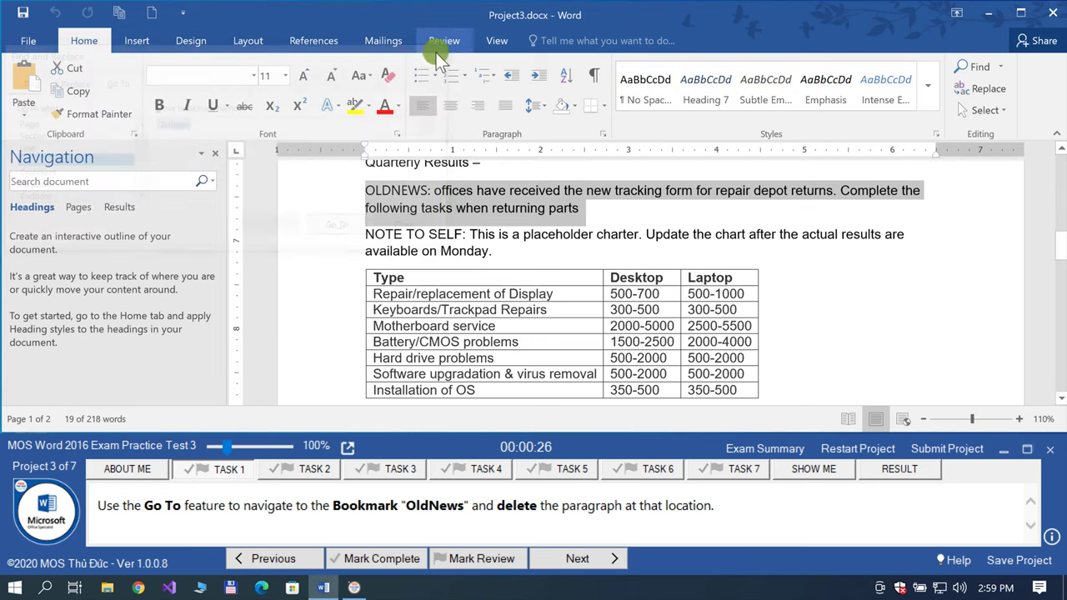
click(490, 203)
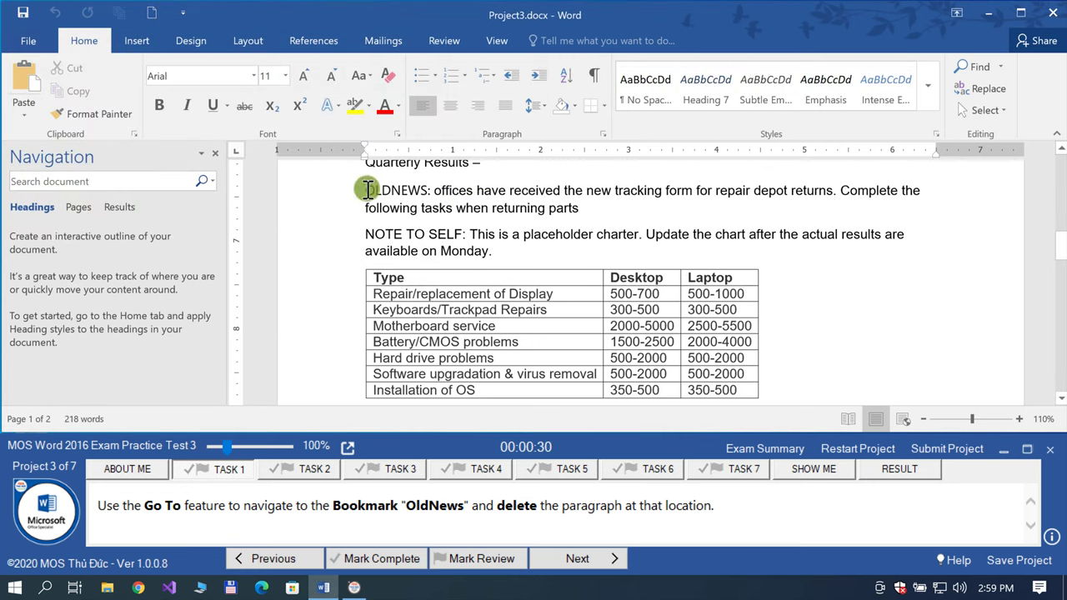
Step: Select the OLDNEWS bookmark paragraph, delete it, and mark Task 1 complete
click(211, 180)
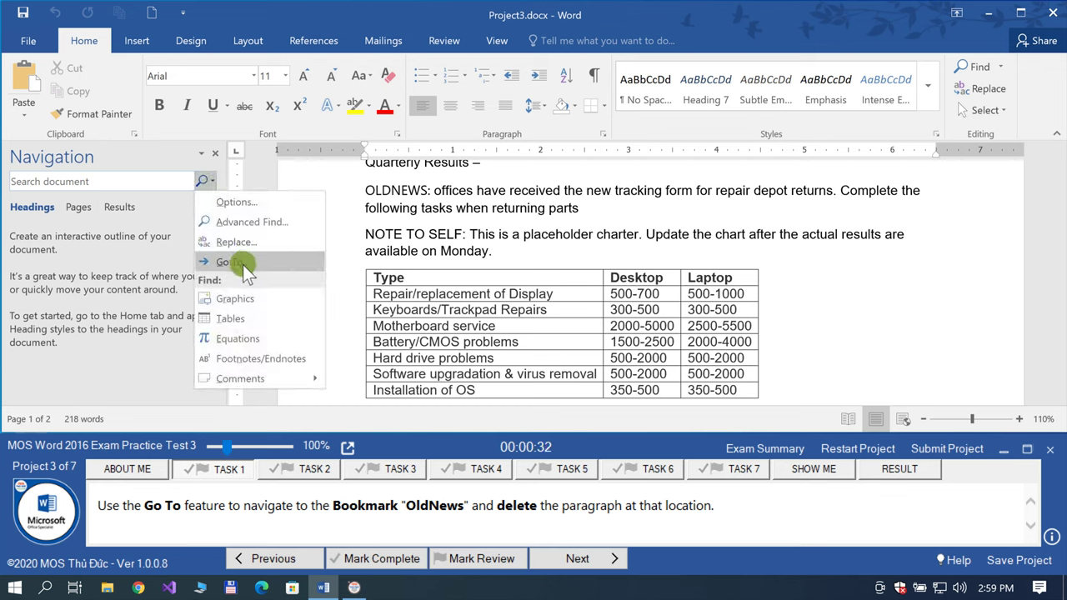
click(243, 263)
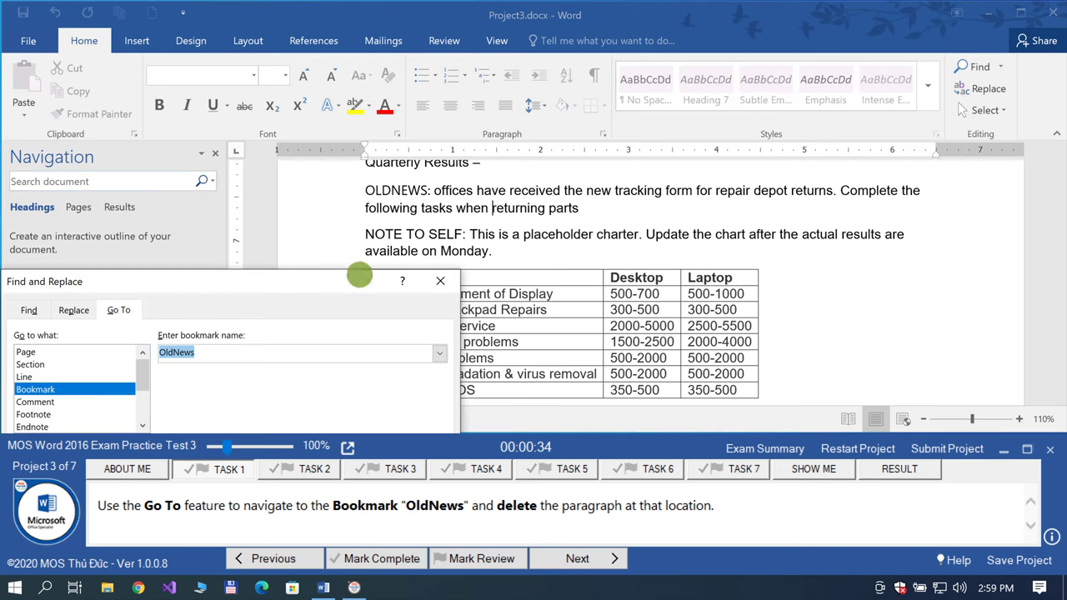
click(384, 349)
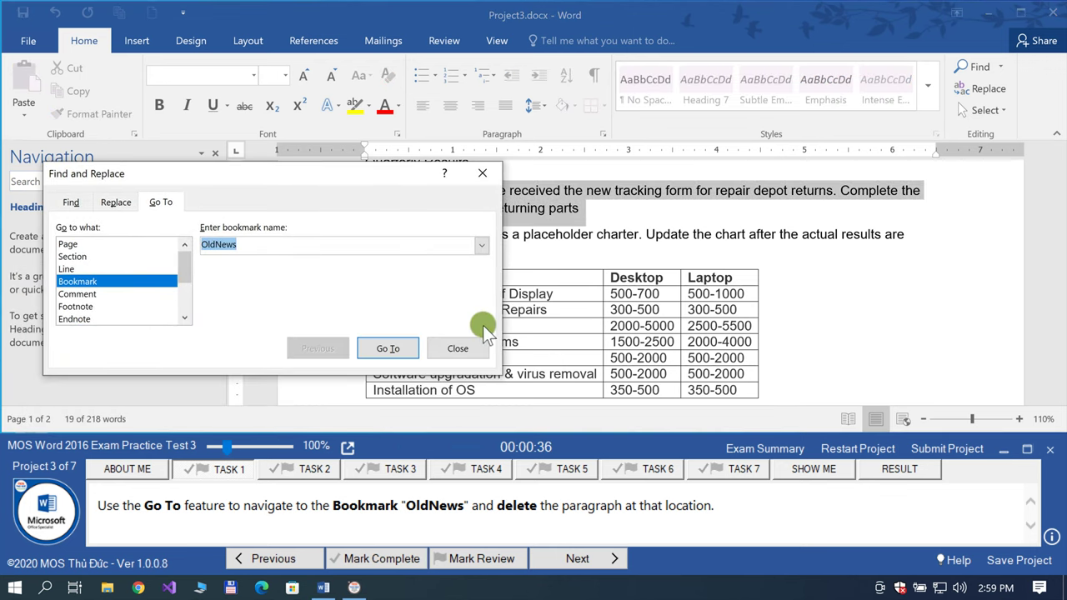
click(454, 348)
key(Delete)
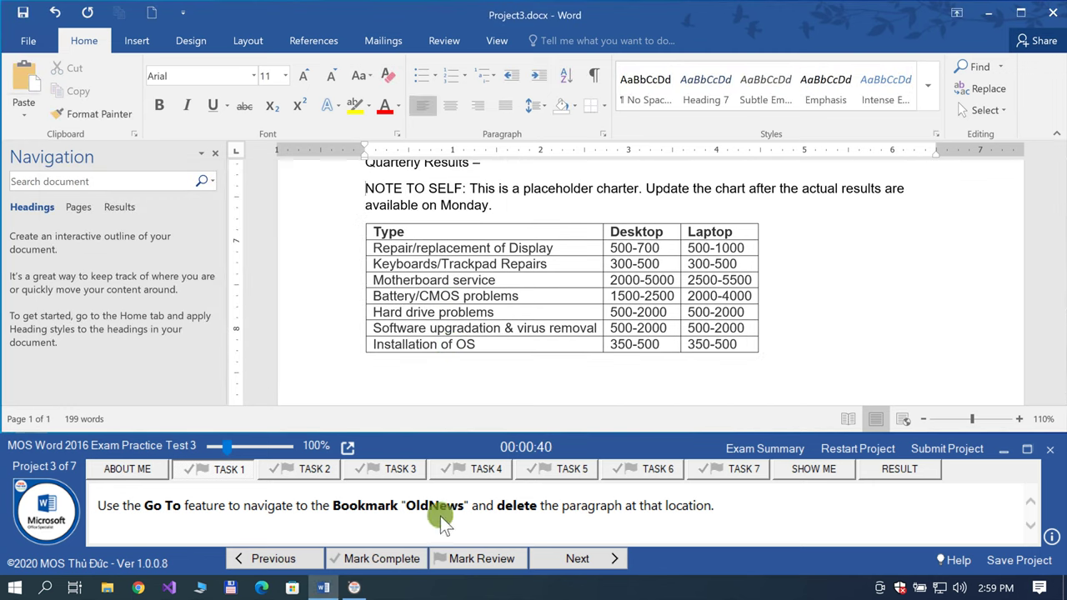
click(399, 559)
Step: On Task 2, place the insertion point inside the service-price table
click(567, 561)
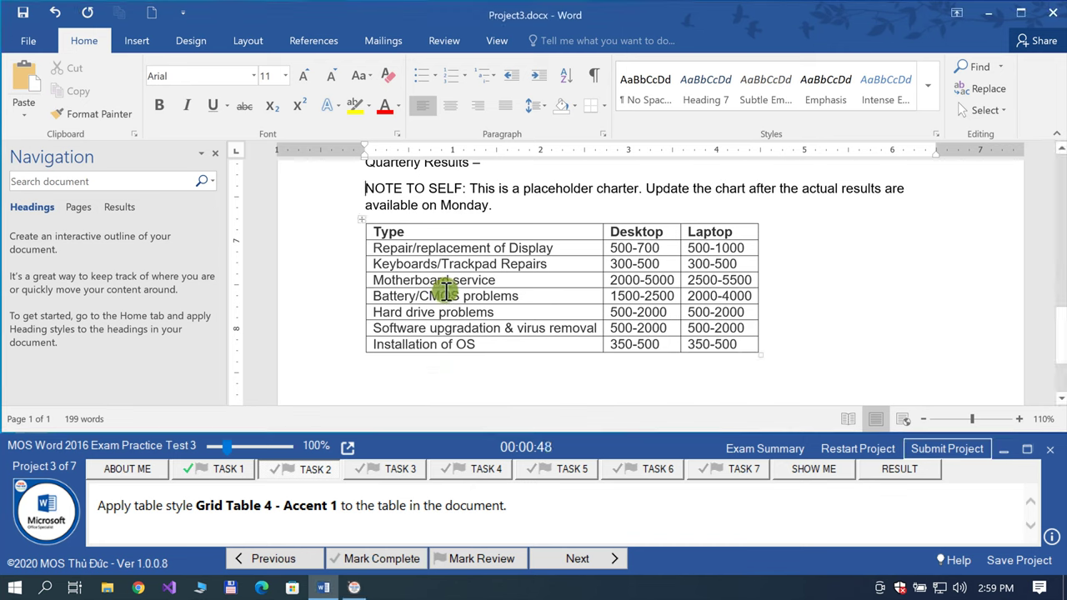
click(442, 290)
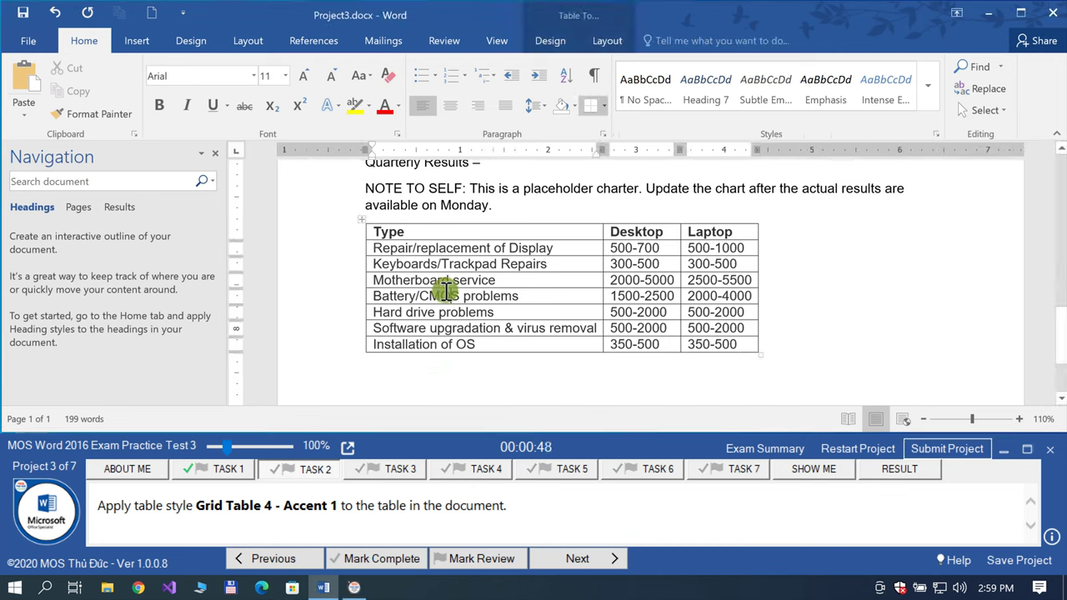
click(78, 207)
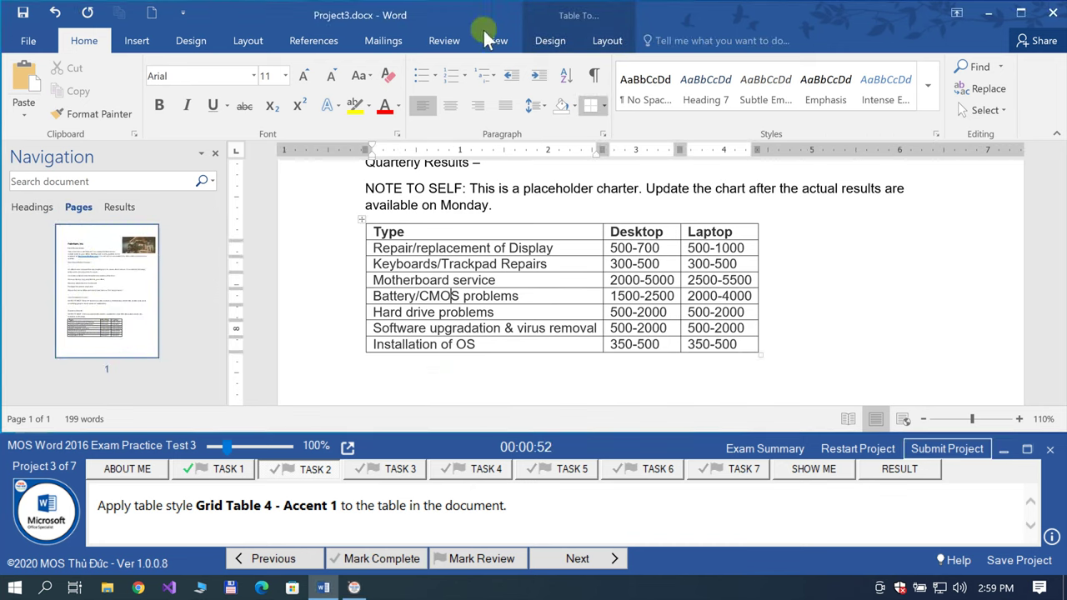
click(479, 280)
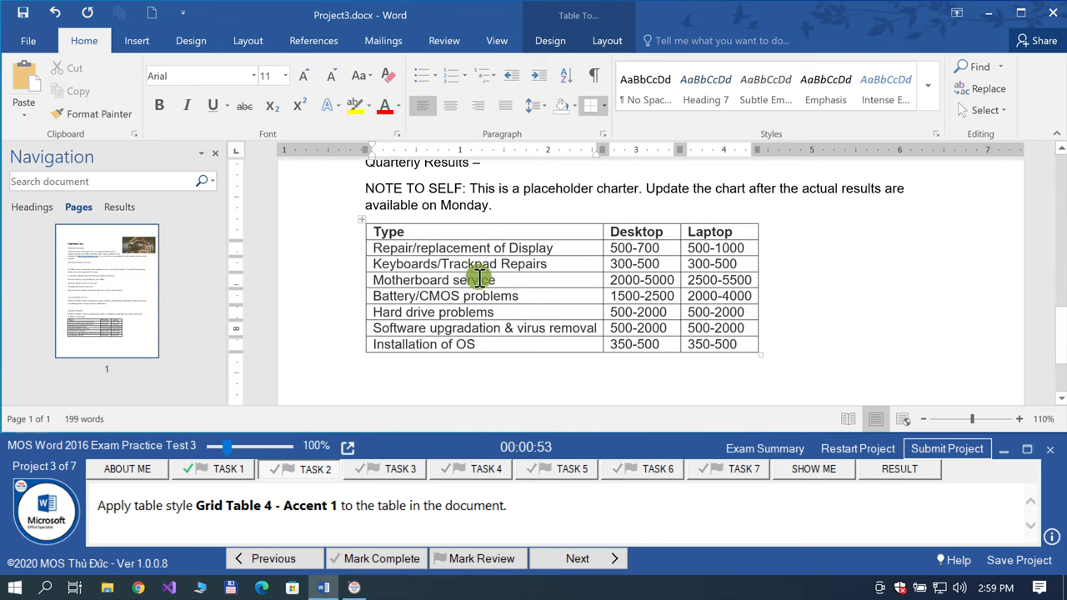
Step: Apply the Grid Table 4 - Accent 1 style, mark Task 2 complete, and advance to Task 3
click(555, 36)
click(622, 90)
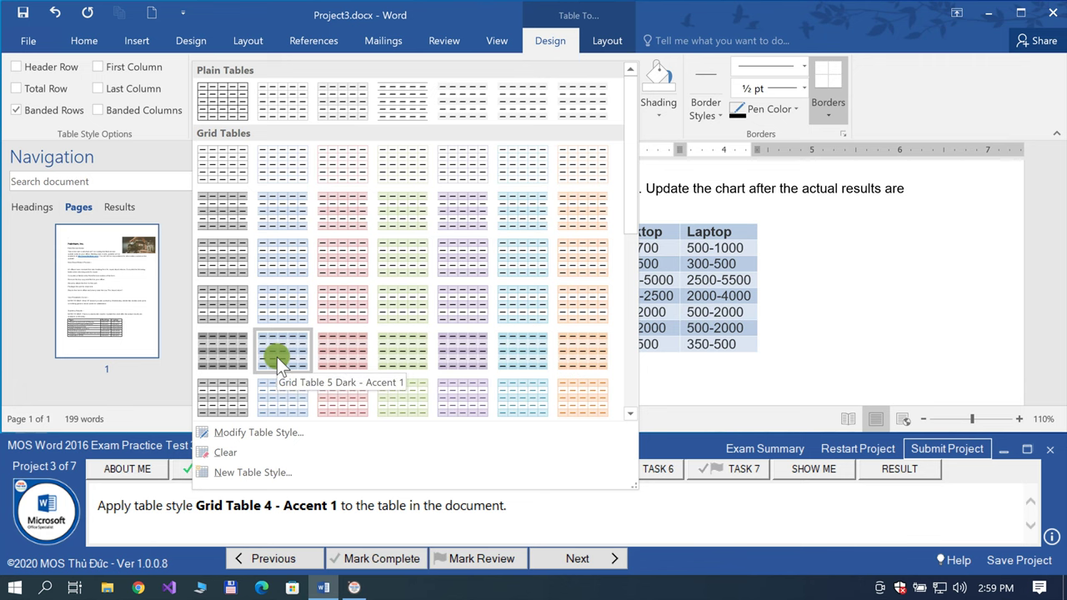
click(281, 305)
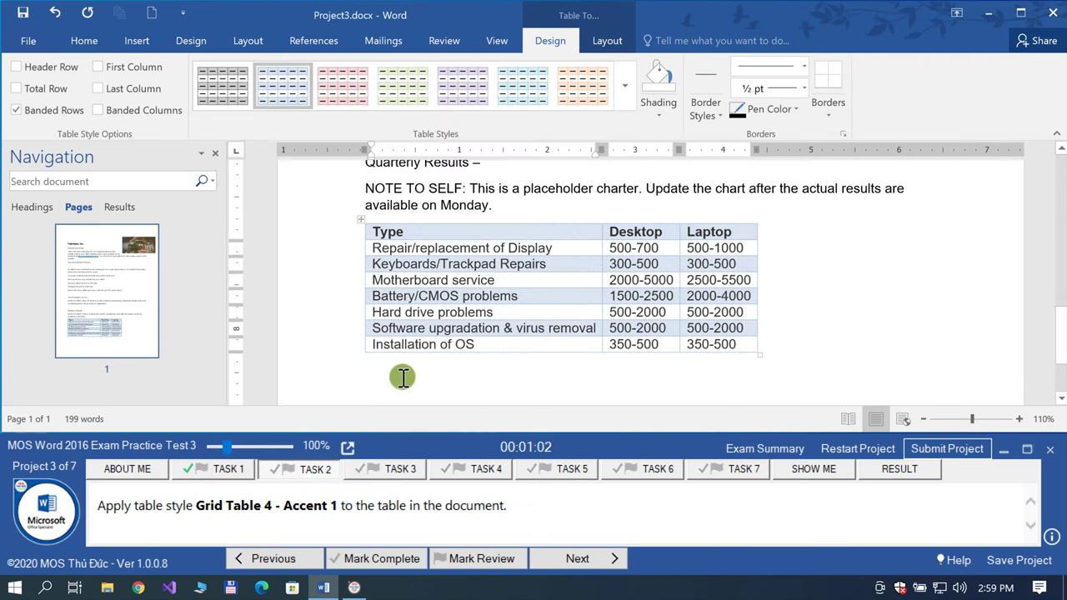
click(409, 546)
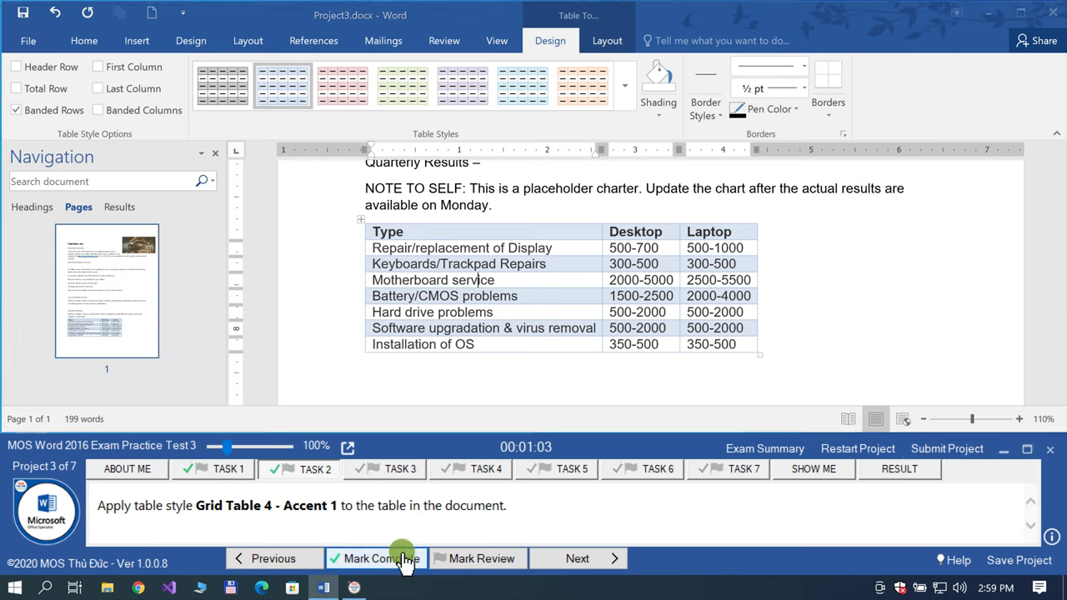
click(544, 557)
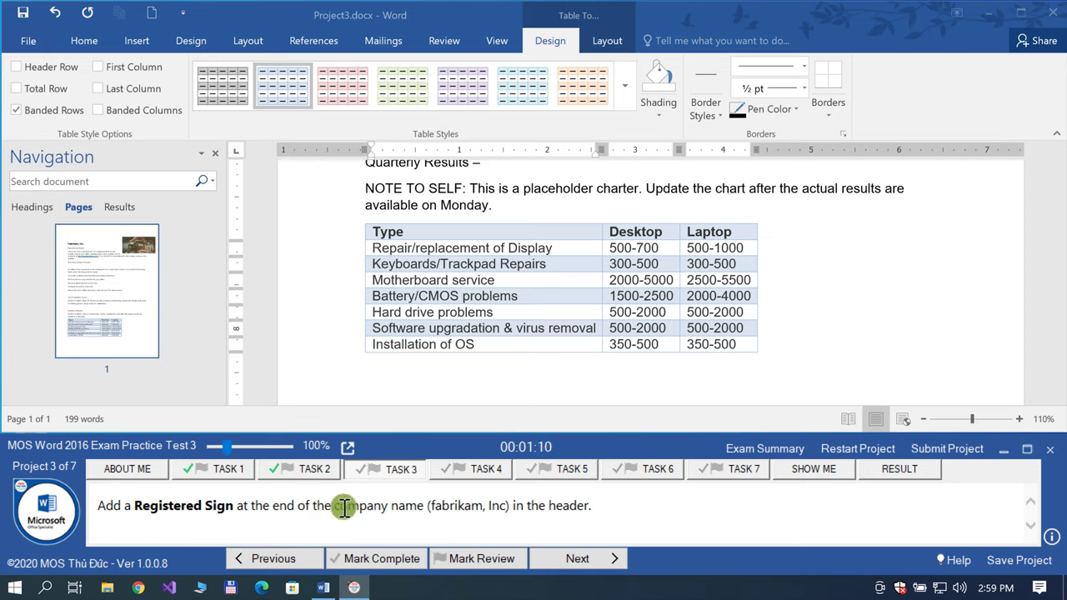
Step: Find the Fabrikam, Inc. heading and place the insertion point right after 'Inc'
drag(336, 507, 426, 510)
key(ctrl+c)
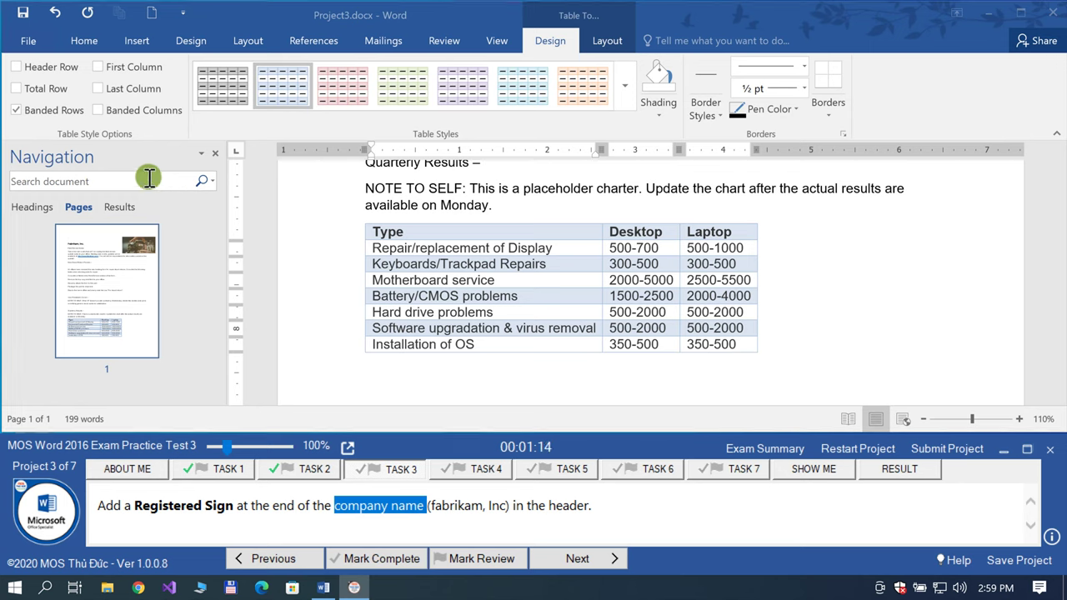
click(148, 180)
key(ctrl+v)
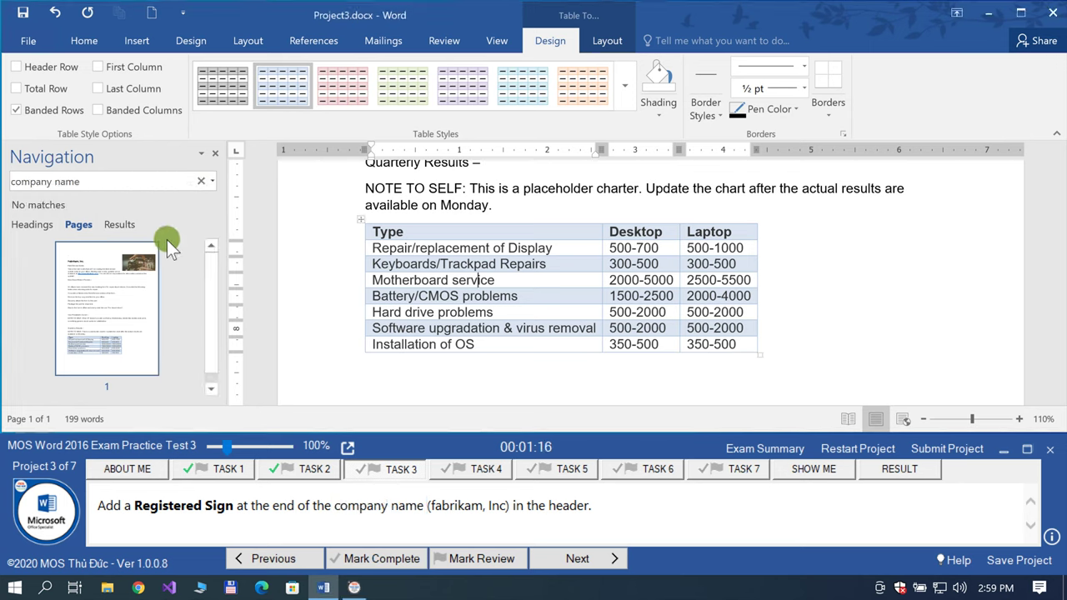
click(116, 230)
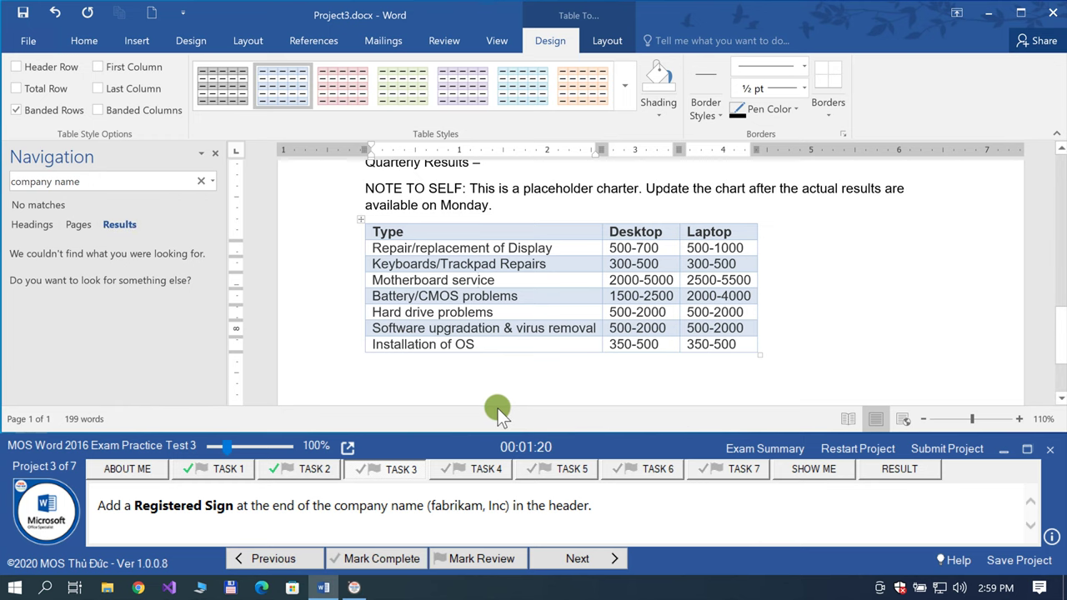
scroll(539, 365, down, 3)
scroll(539, 364, up, 1)
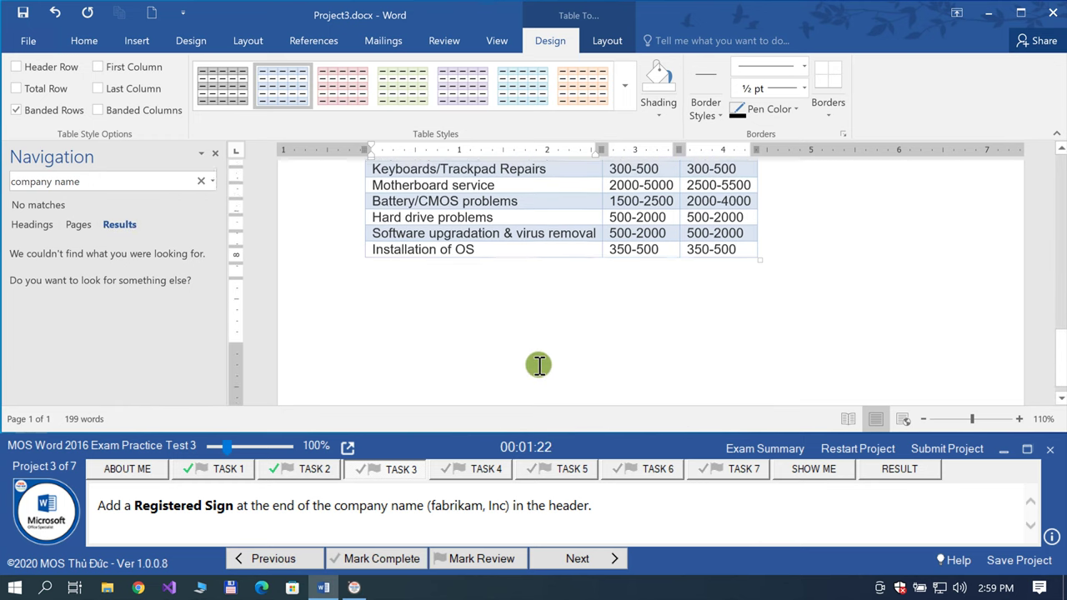
scroll(539, 364, up, 3)
scroll(539, 365, up, 4)
scroll(540, 365, up, 3)
scroll(539, 365, up, 6)
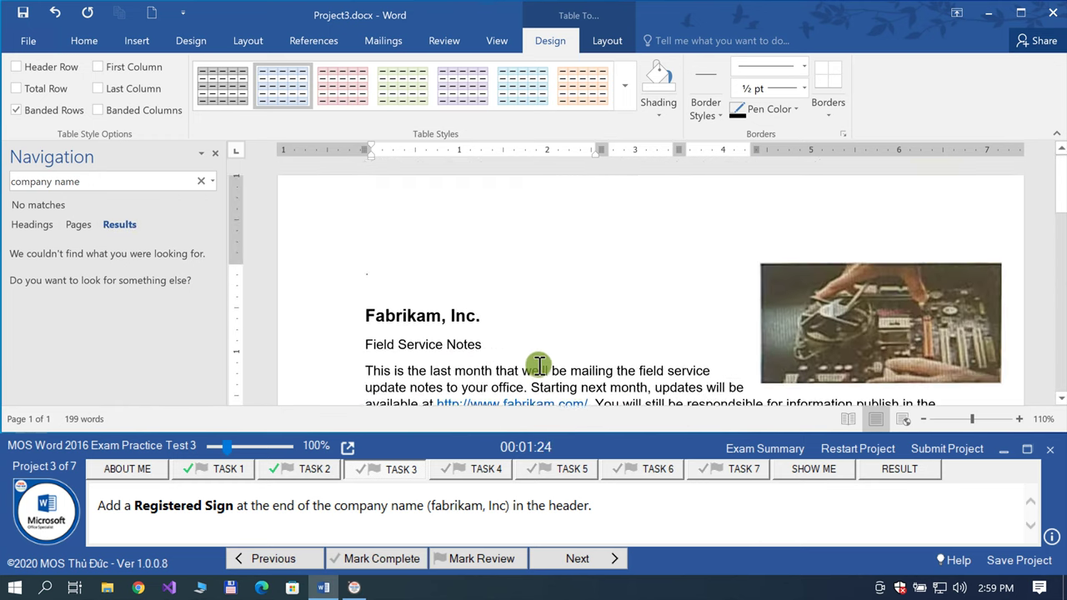
click(496, 326)
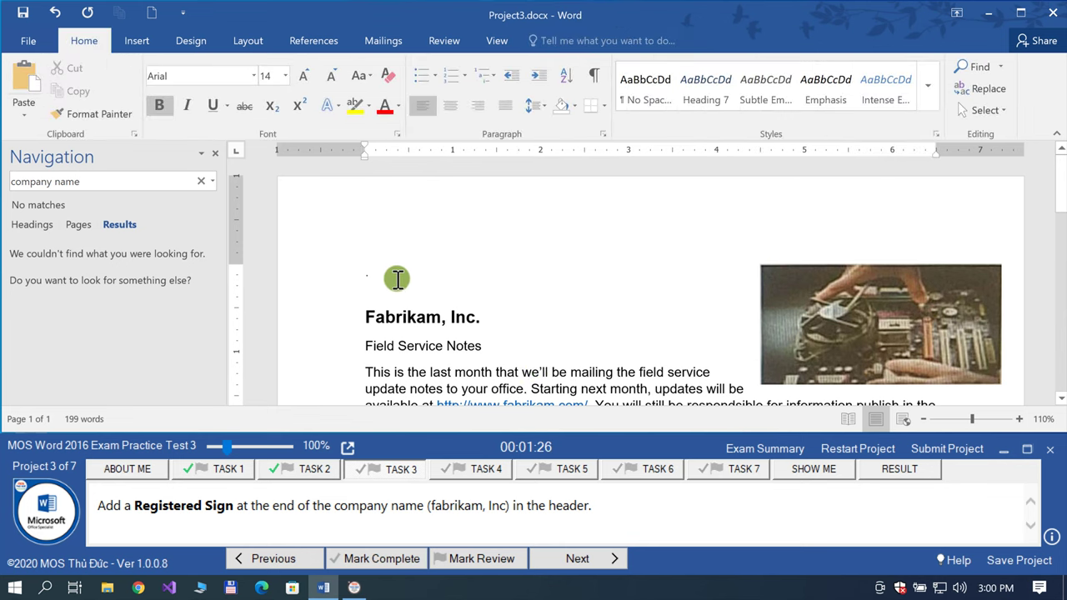
click(480, 317)
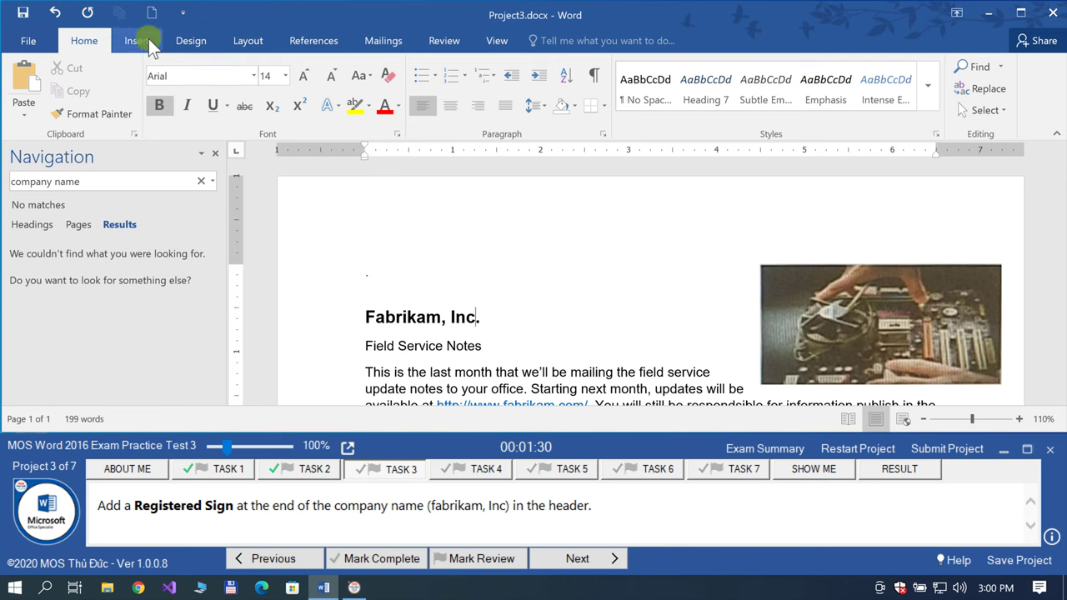
Step: Insert the Registered sign from Special Characters, remove the duplicate ®, and mark Task 3 complete
click(143, 40)
click(983, 89)
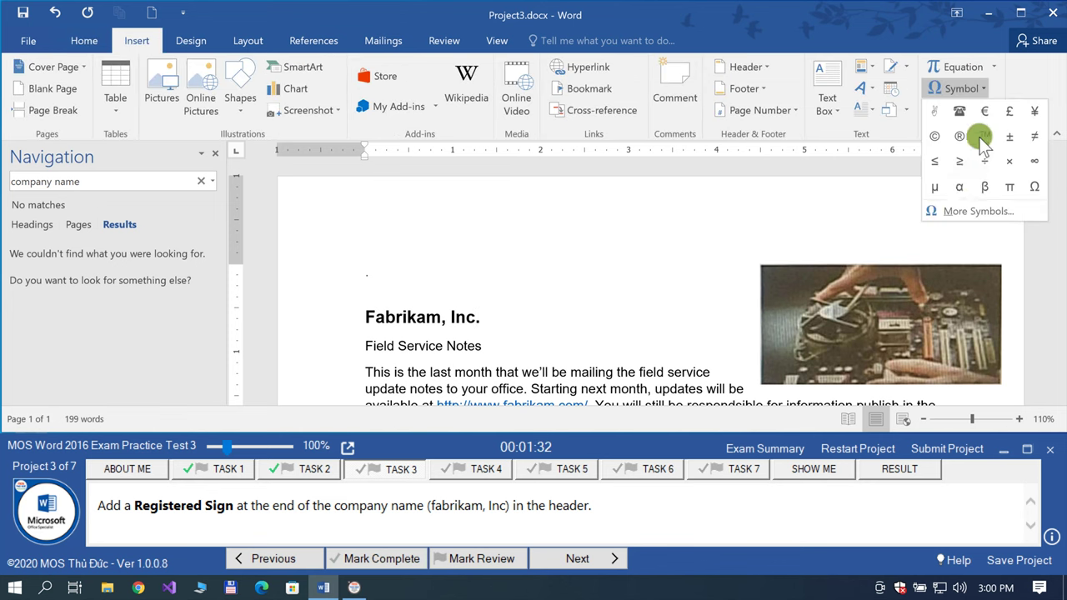
click(961, 208)
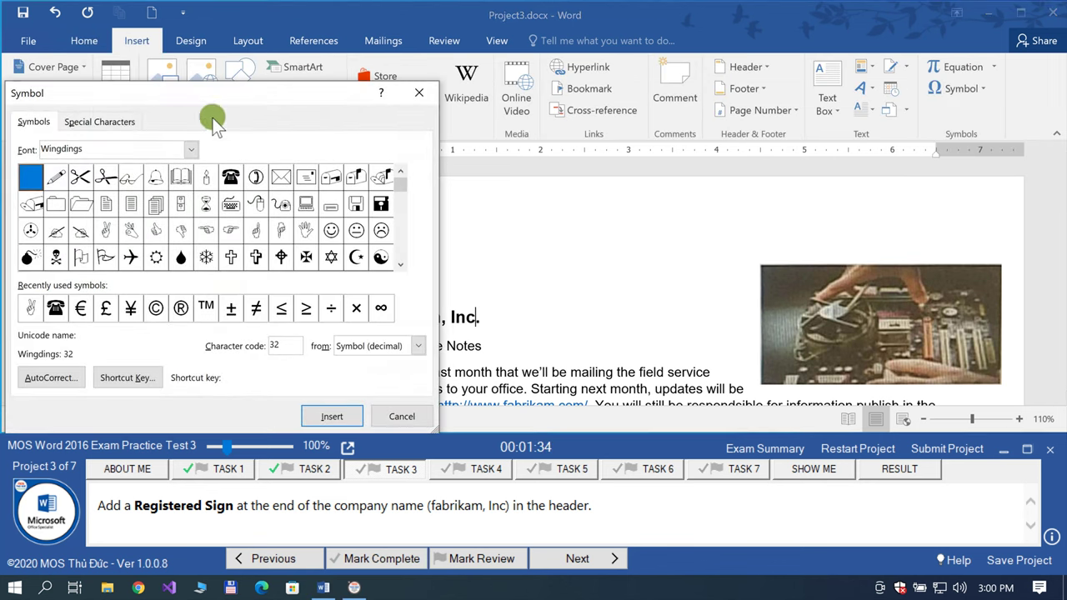
click(117, 121)
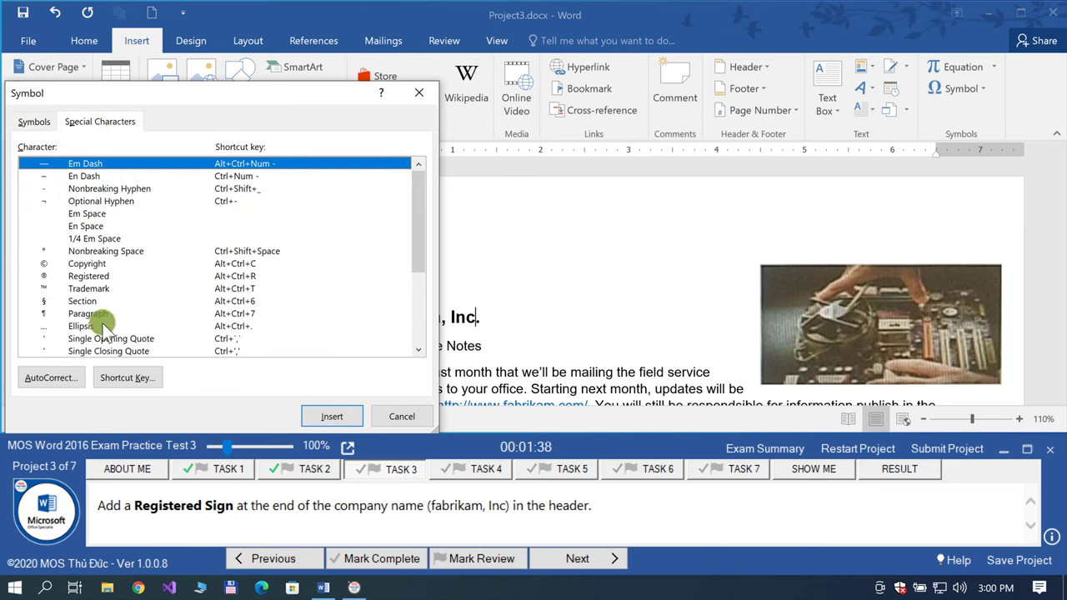
click(99, 278)
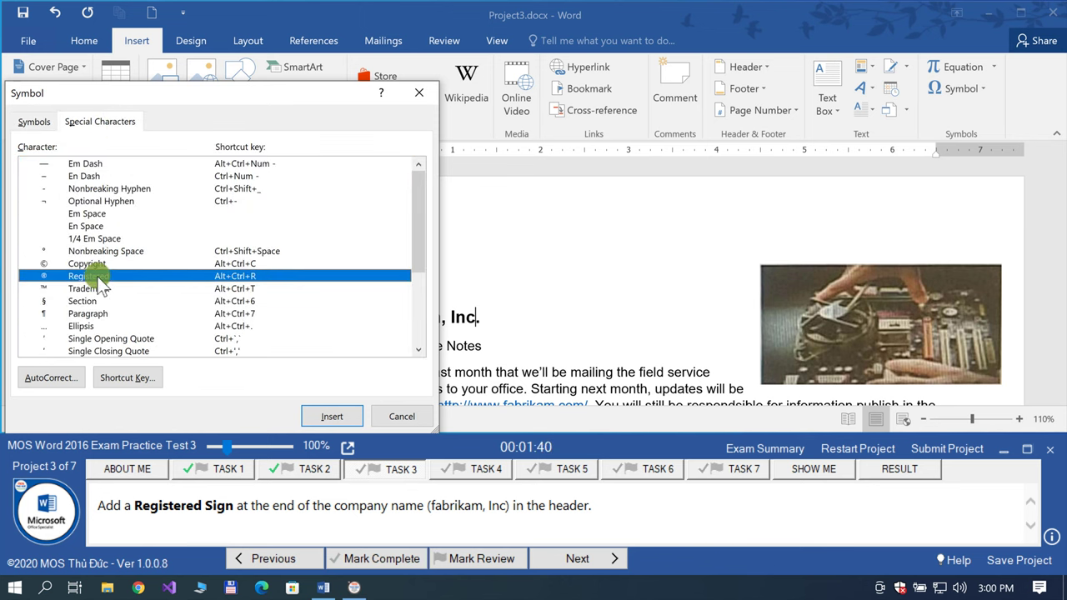
drag(281, 93, 804, 106)
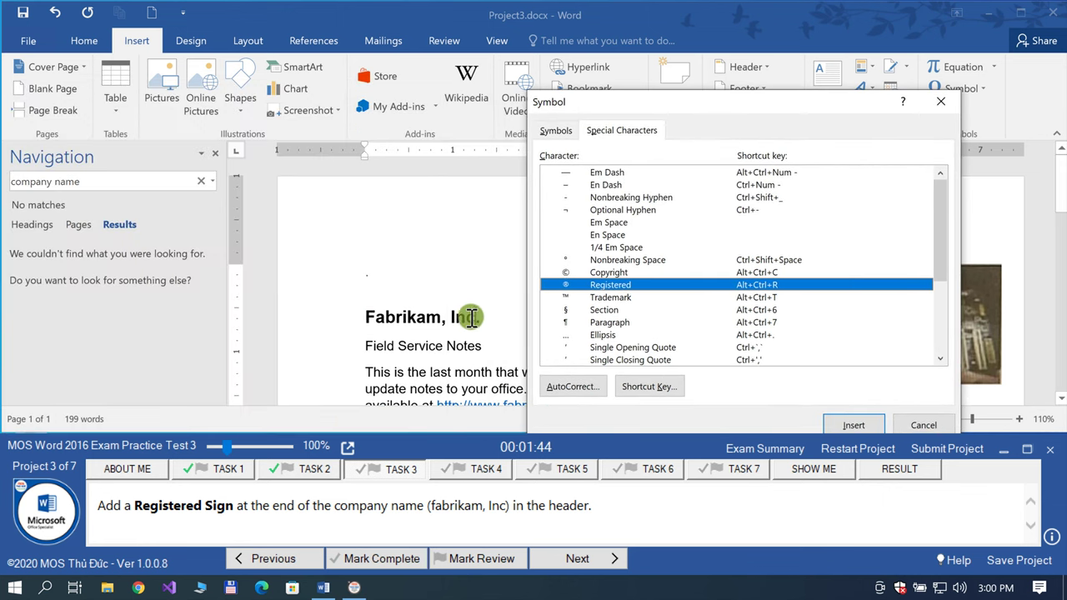
click(844, 430)
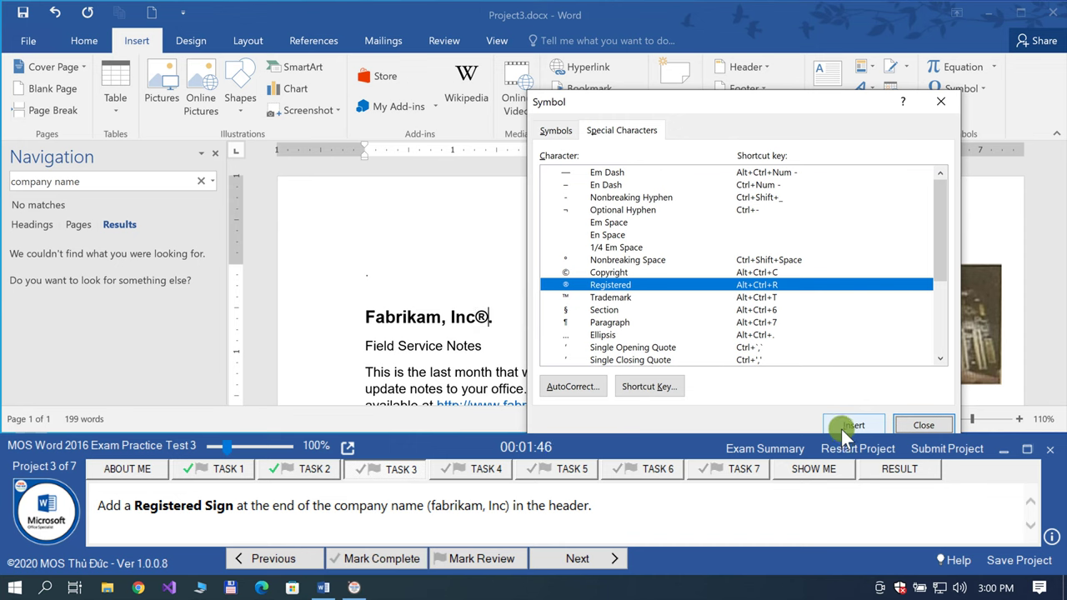
click(913, 426)
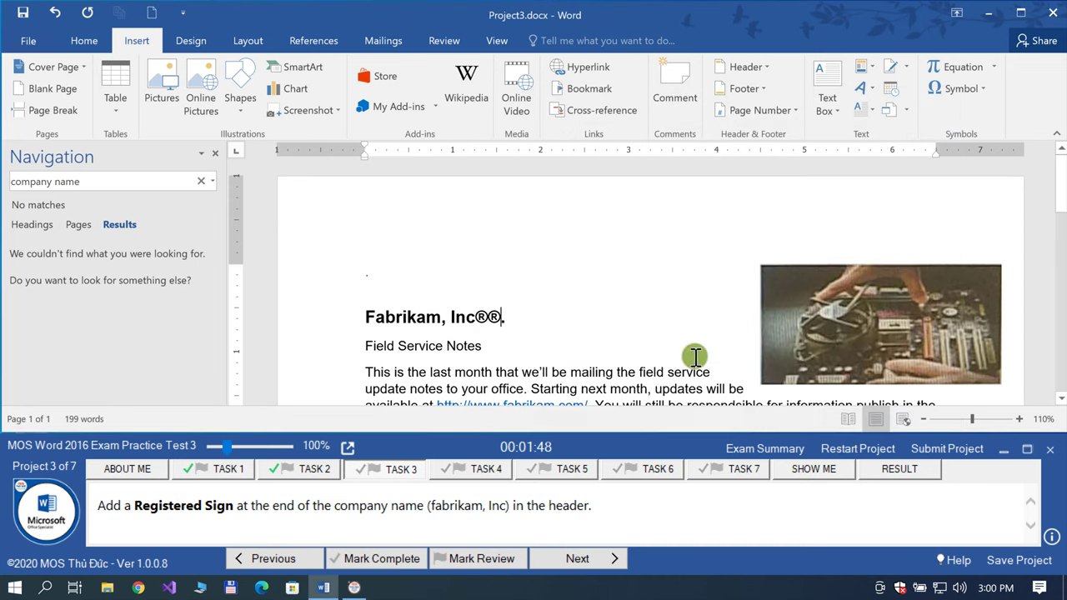
key(BackSpace)
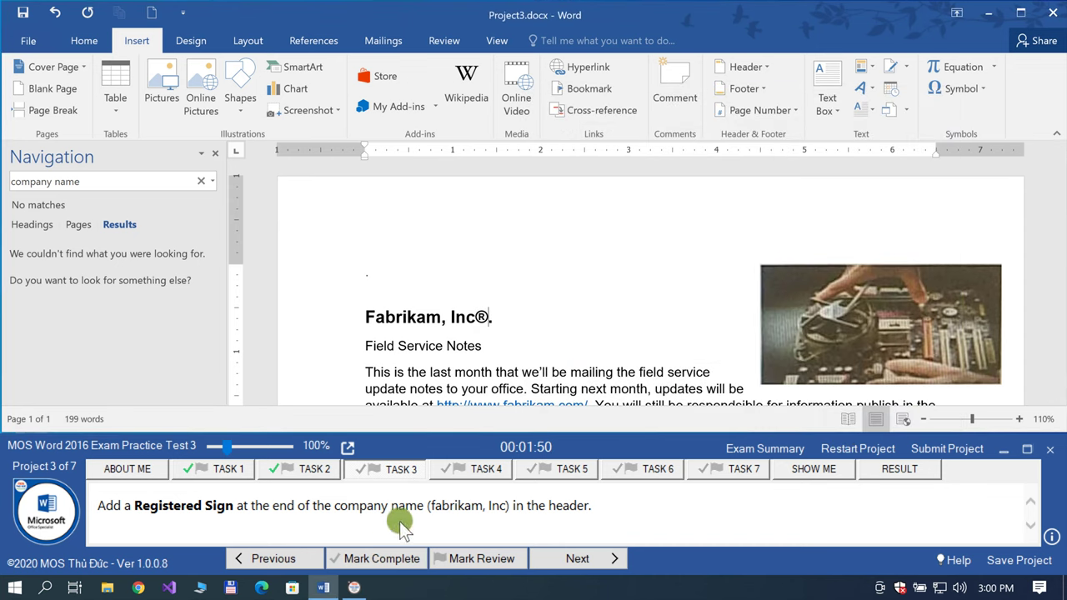
click(391, 558)
Step: On Task 4, save and run the Document Inspector from File > Info
click(543, 560)
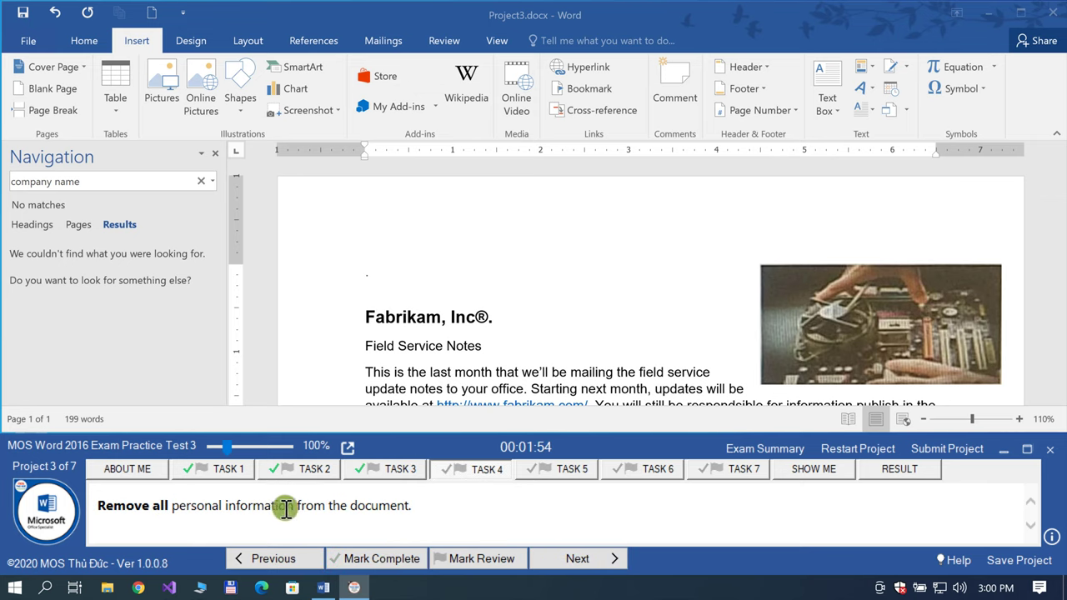
click(19, 39)
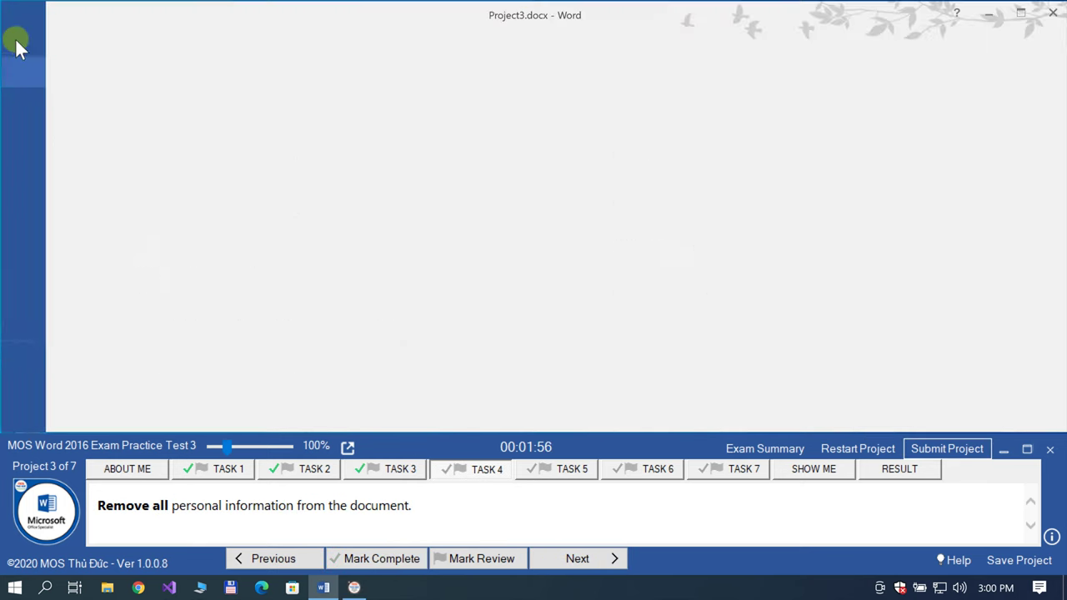
click(147, 280)
click(168, 305)
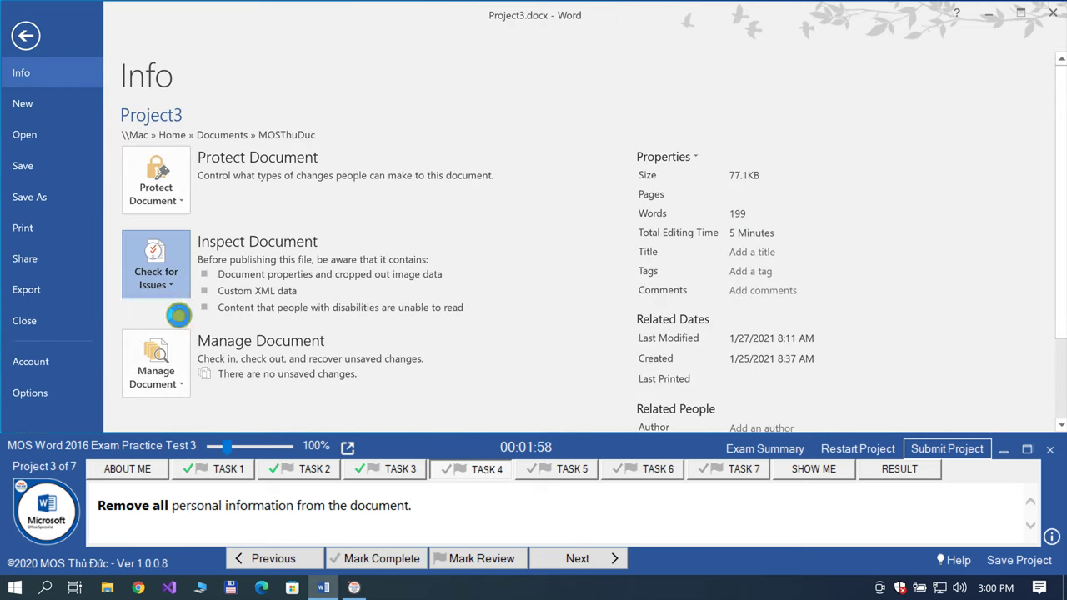
click(513, 350)
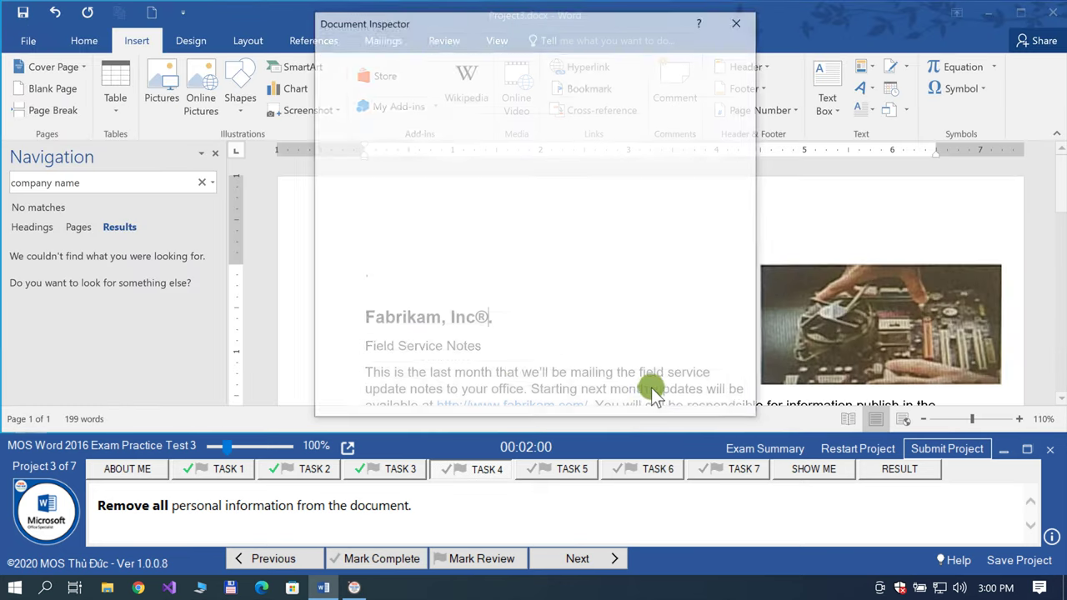
click(659, 402)
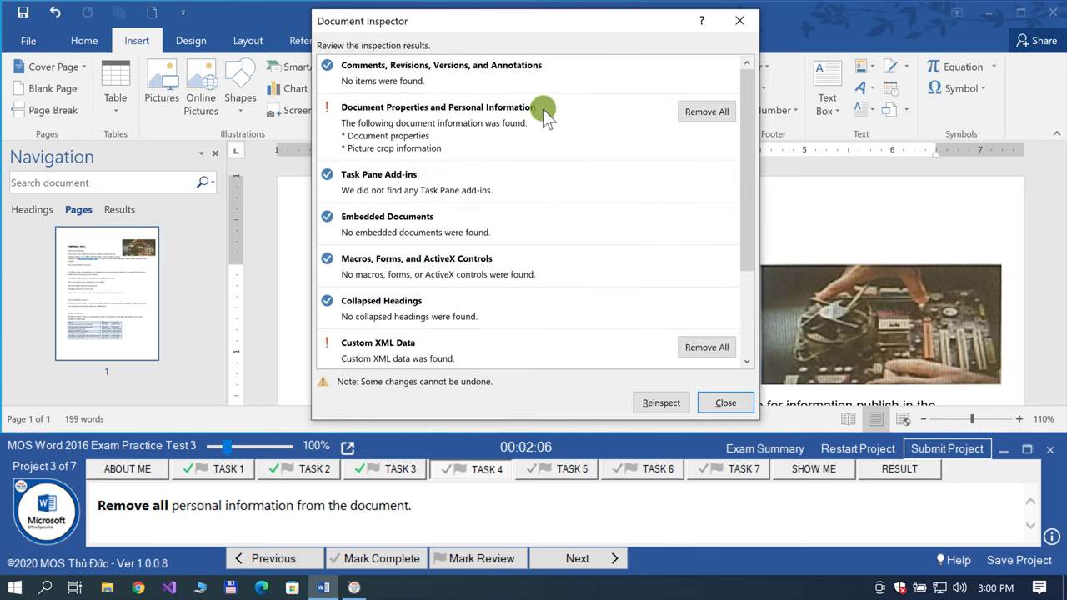
Step: Remove all document properties and personal information, then mark Task 4 complete
click(692, 111)
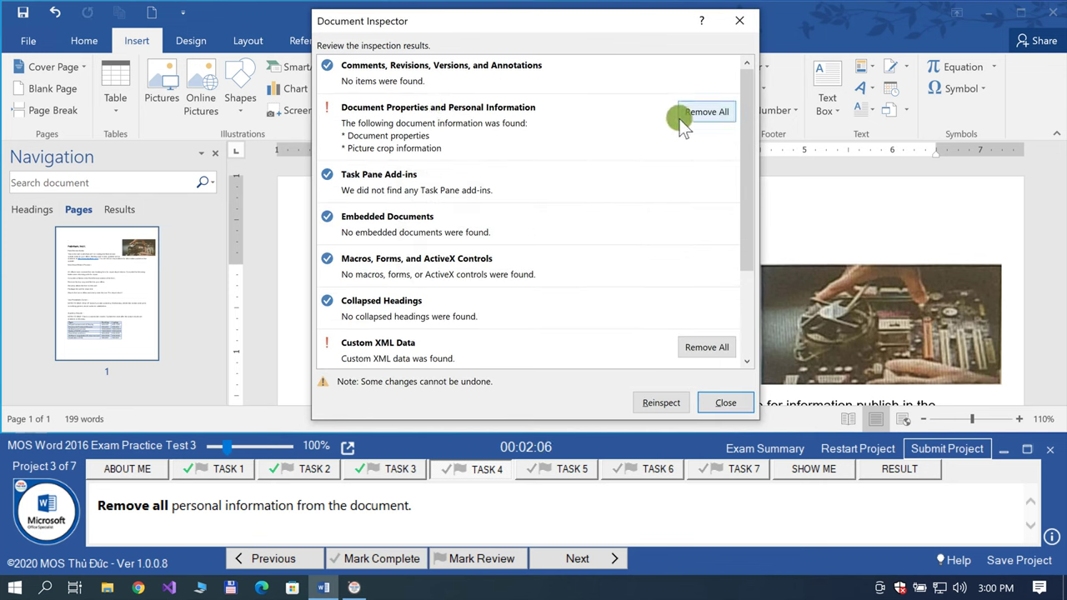
click(722, 404)
click(414, 559)
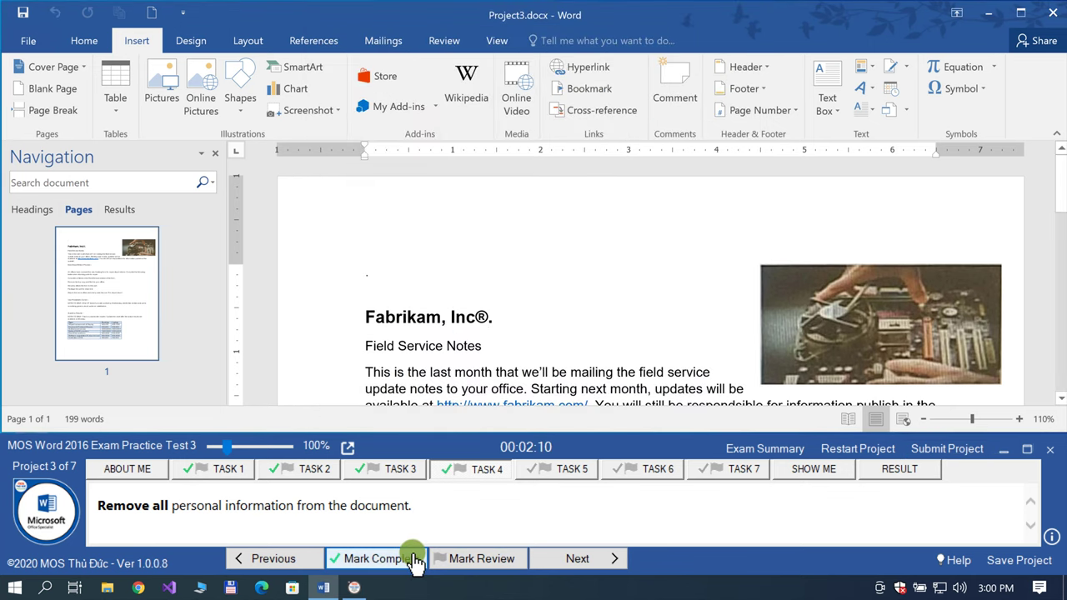
click(571, 558)
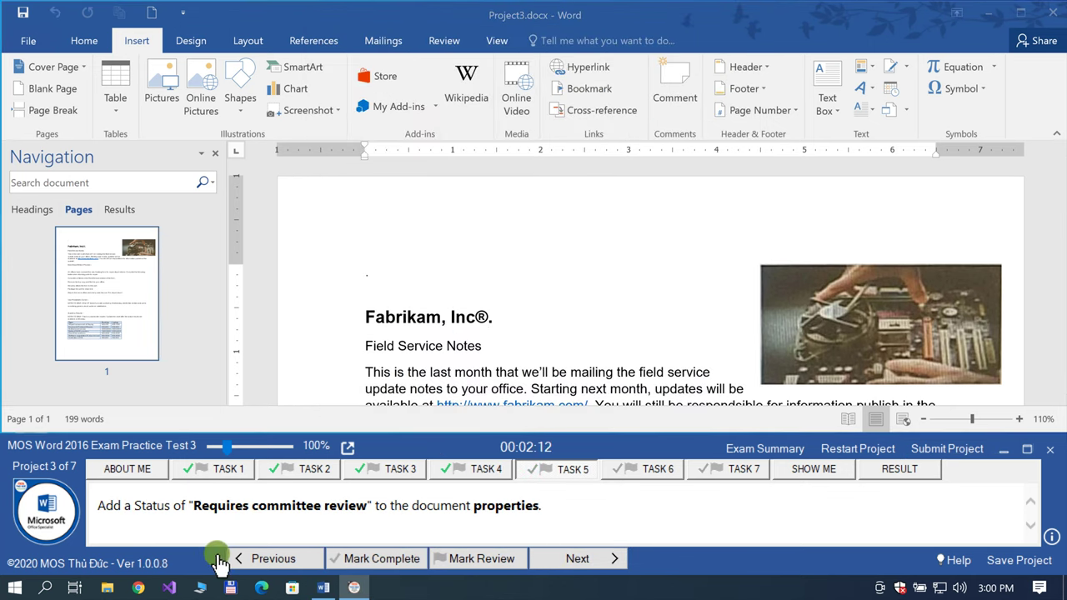
Step: Enter 'Requires committee review' as the Status property under Show All Properties
drag(196, 506, 366, 506)
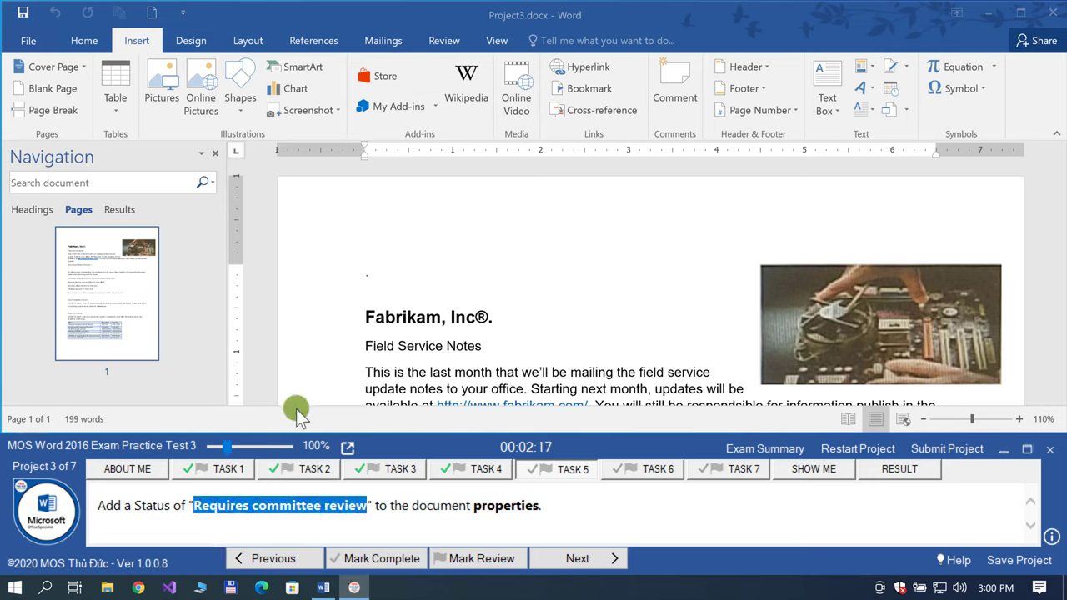
click(25, 41)
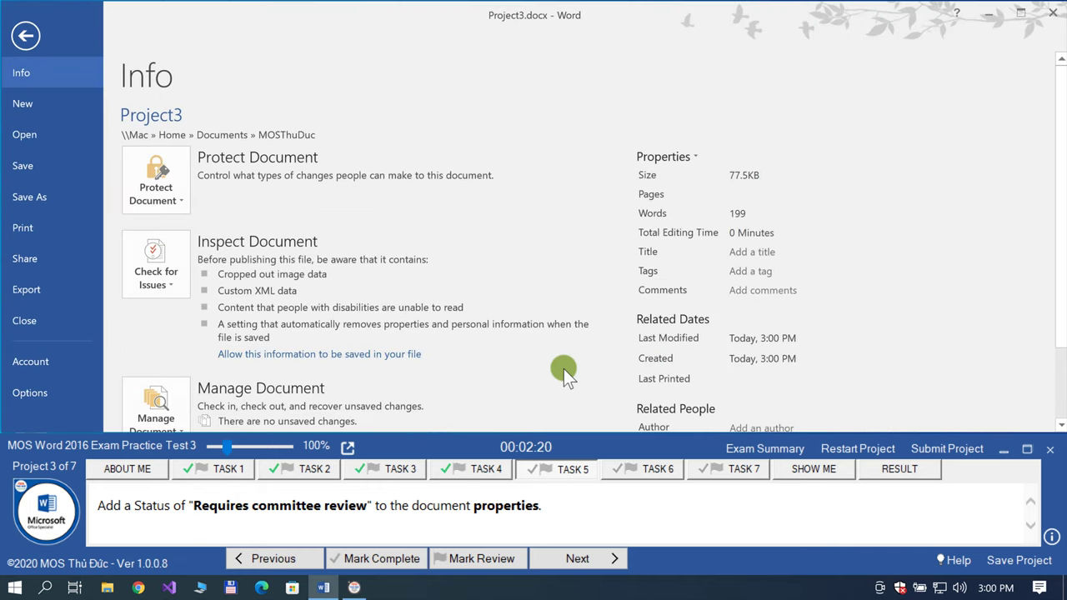
scroll(697, 424, down, 2)
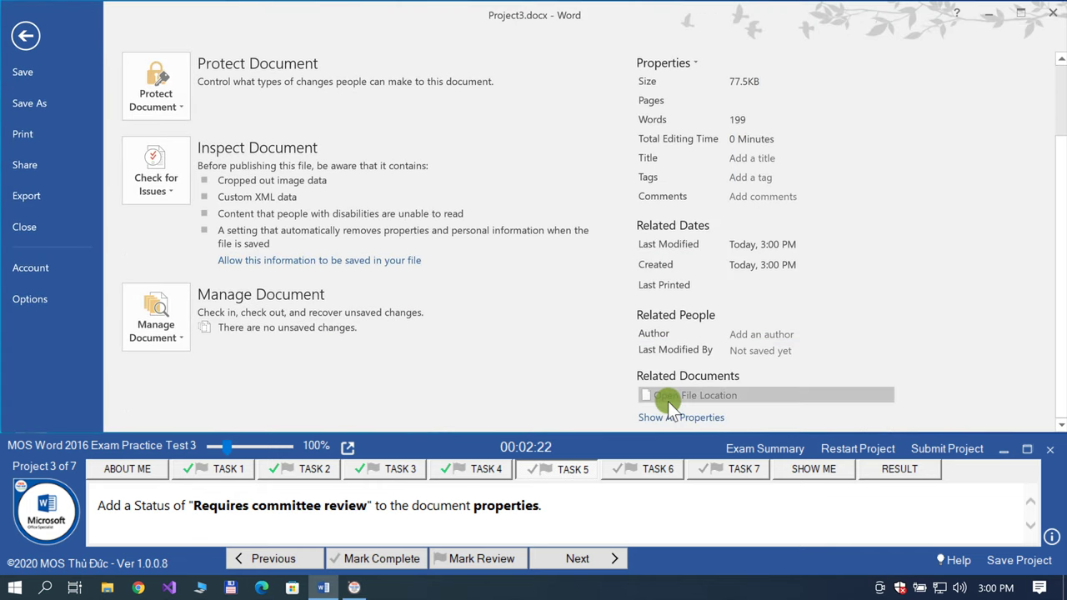
click(660, 420)
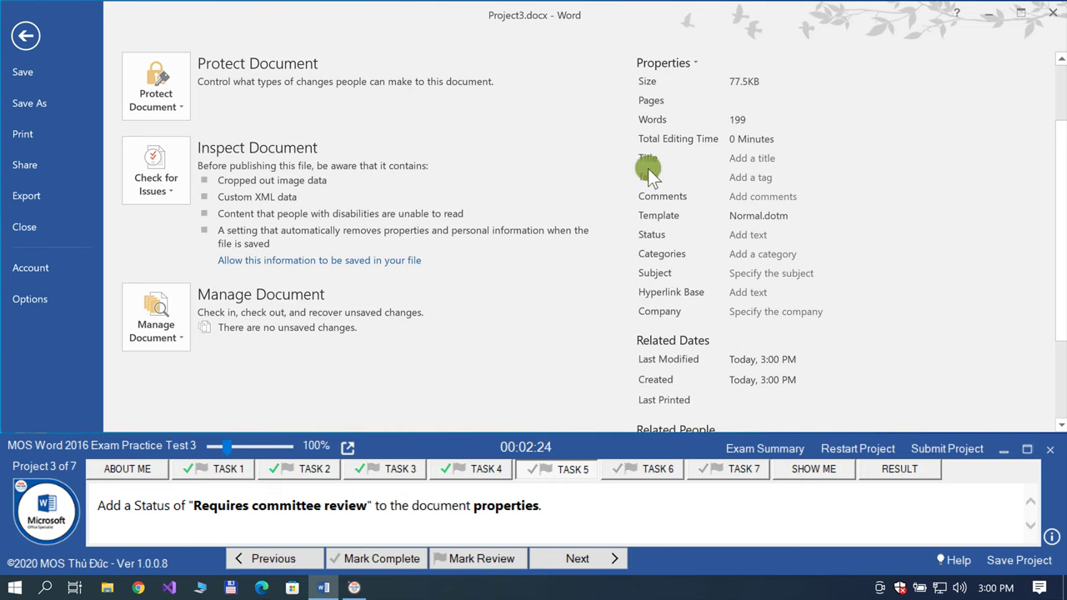
click(742, 234)
text(Requires committee review)
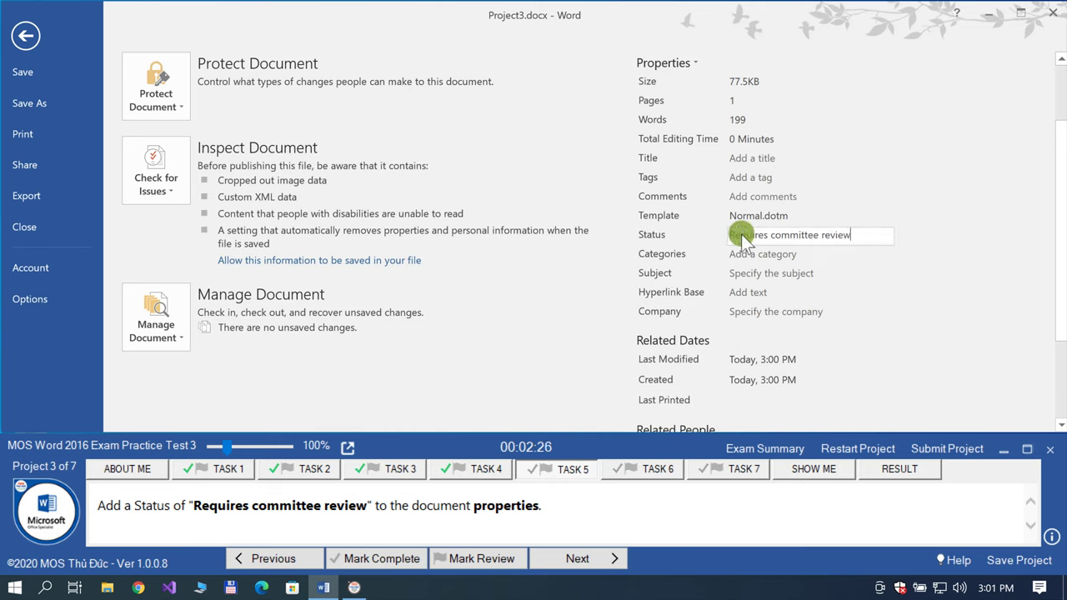
click(982, 183)
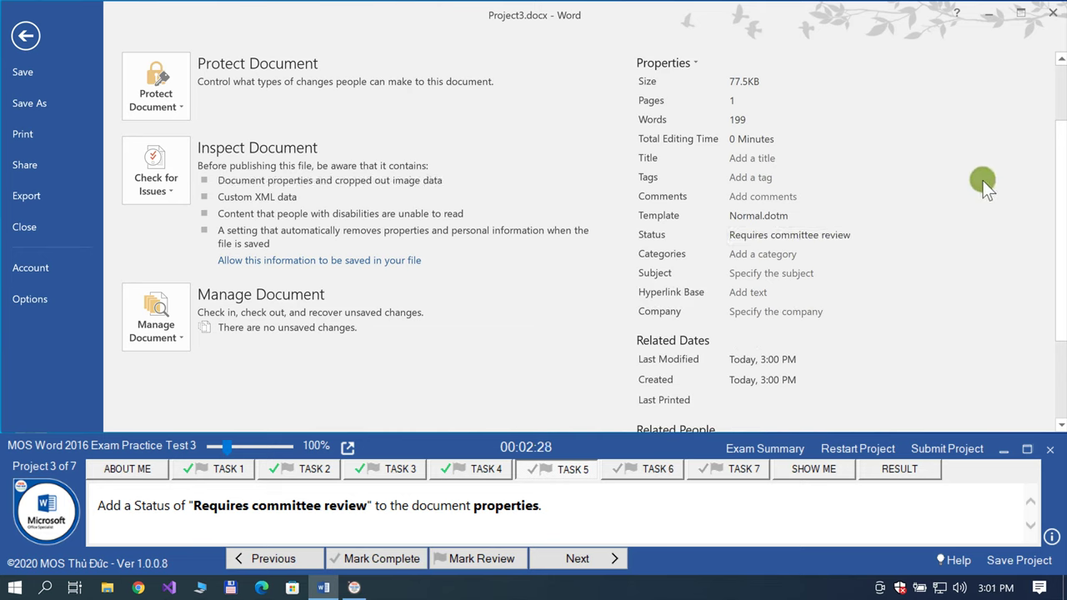
Step: Back in the document, mark Task 5 complete and advance to Task 6
click(25, 15)
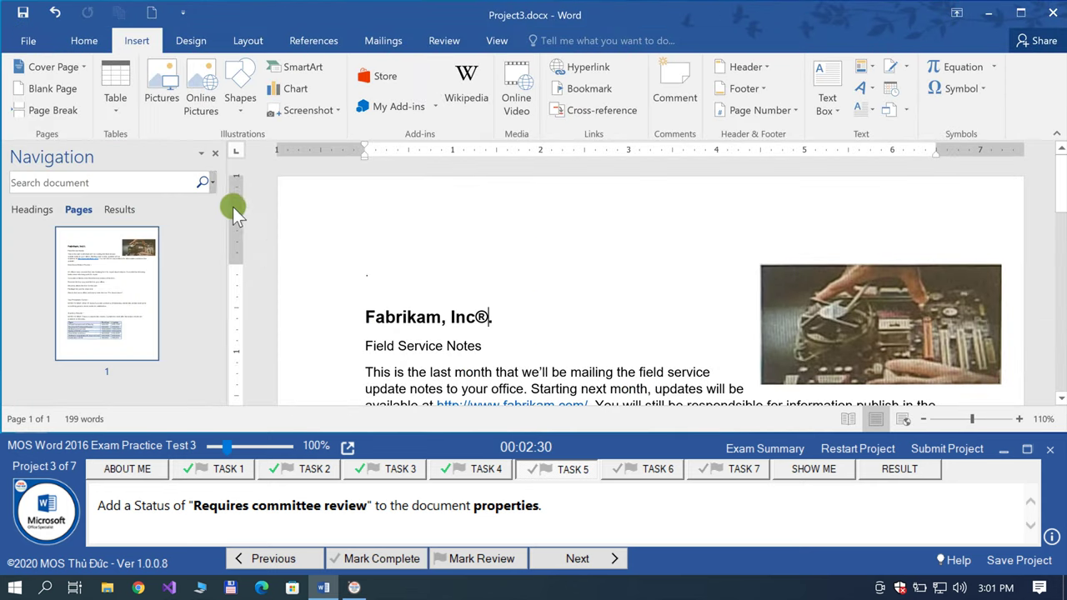
click(379, 560)
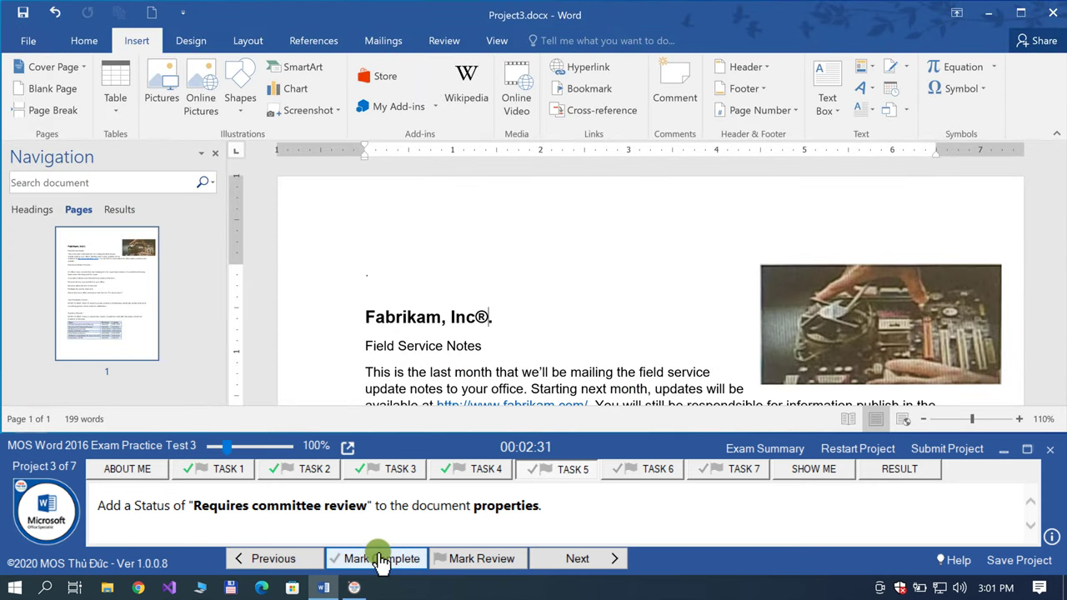
click(611, 555)
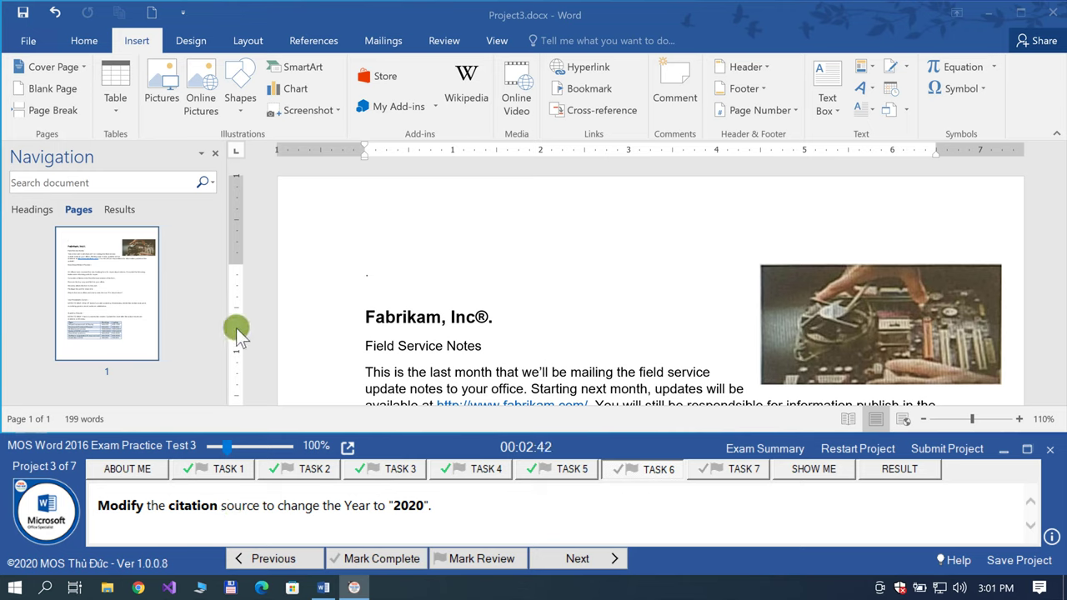
Step: In Manage Sources, edit the USDA Forest Service source to give it Year 2020
click(325, 40)
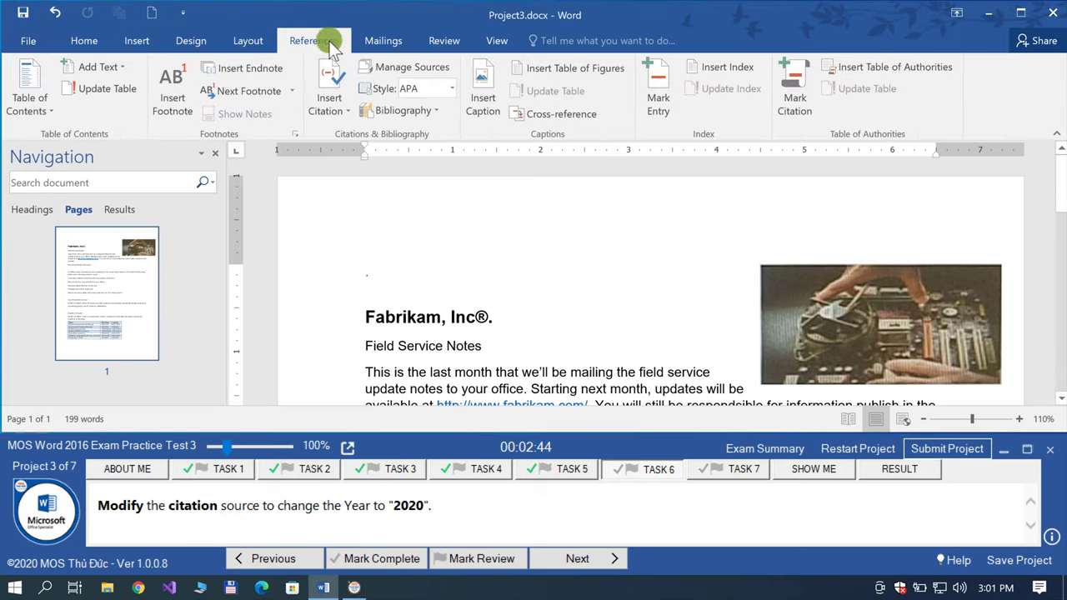
click(414, 67)
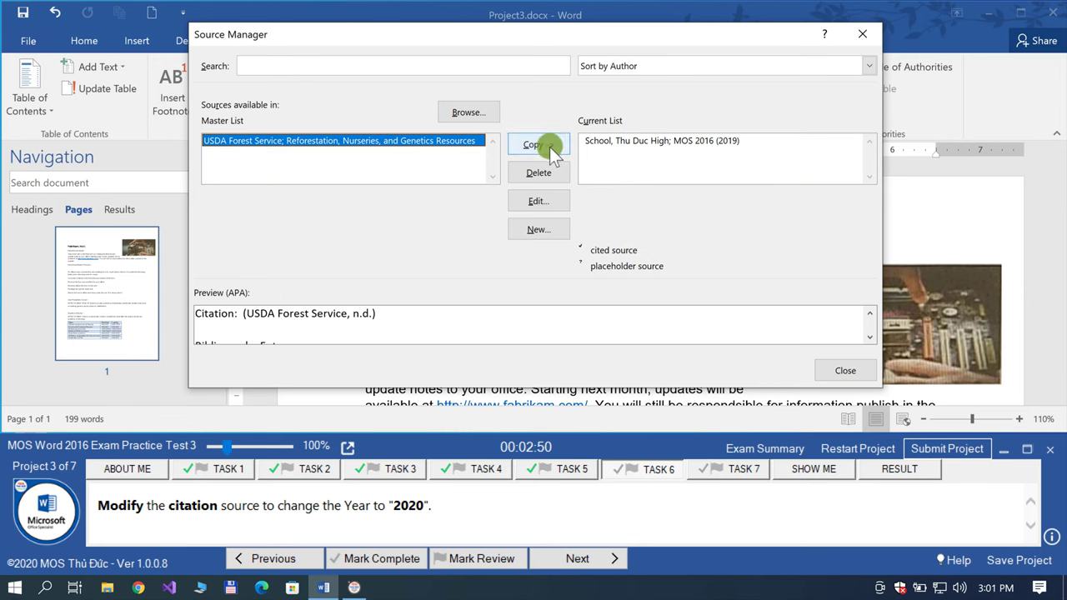
click(538, 199)
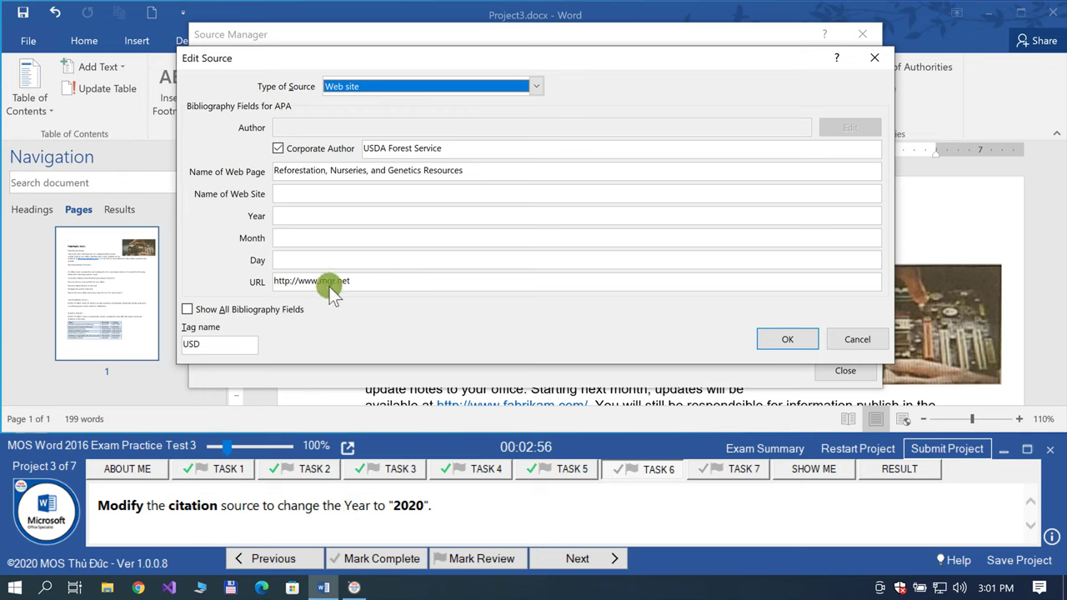
click(320, 216)
text(2020)
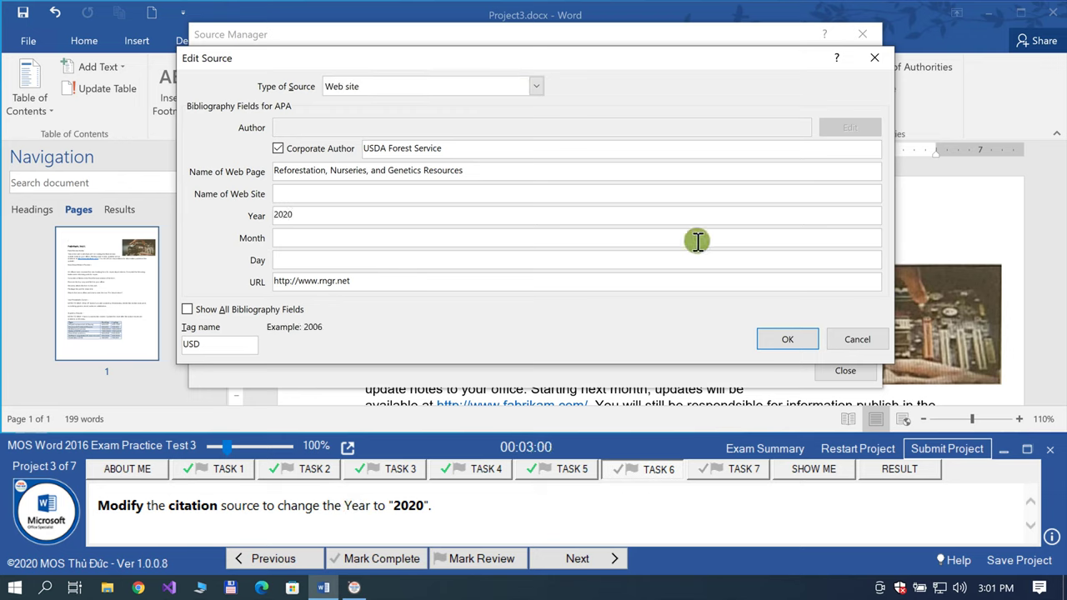
click(775, 341)
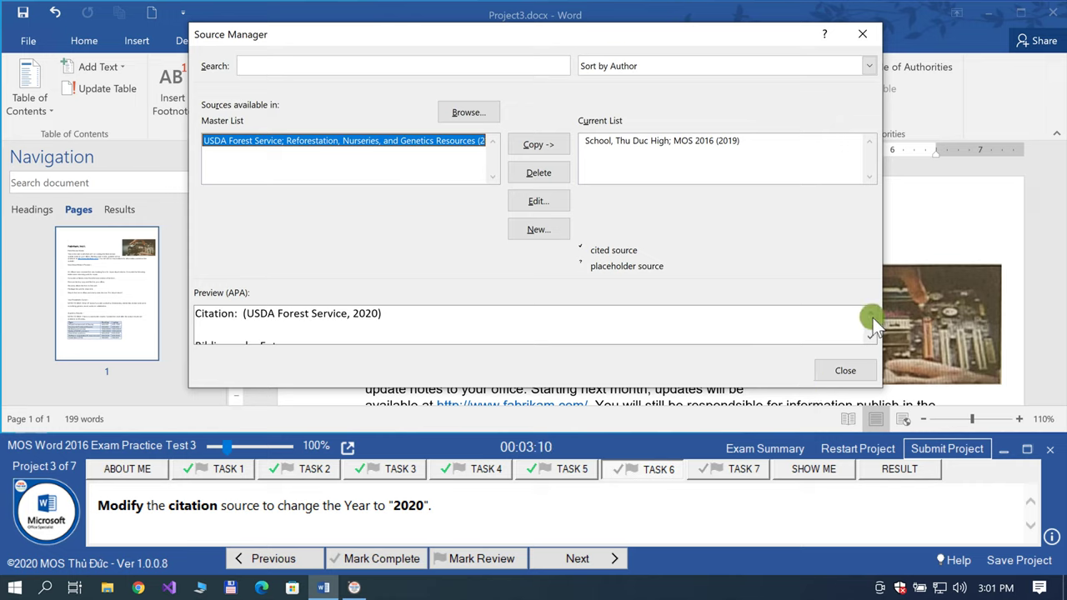
Step: Recheck the source's 2020 year, close Manage Sources, and mark Task 6 complete
click(538, 202)
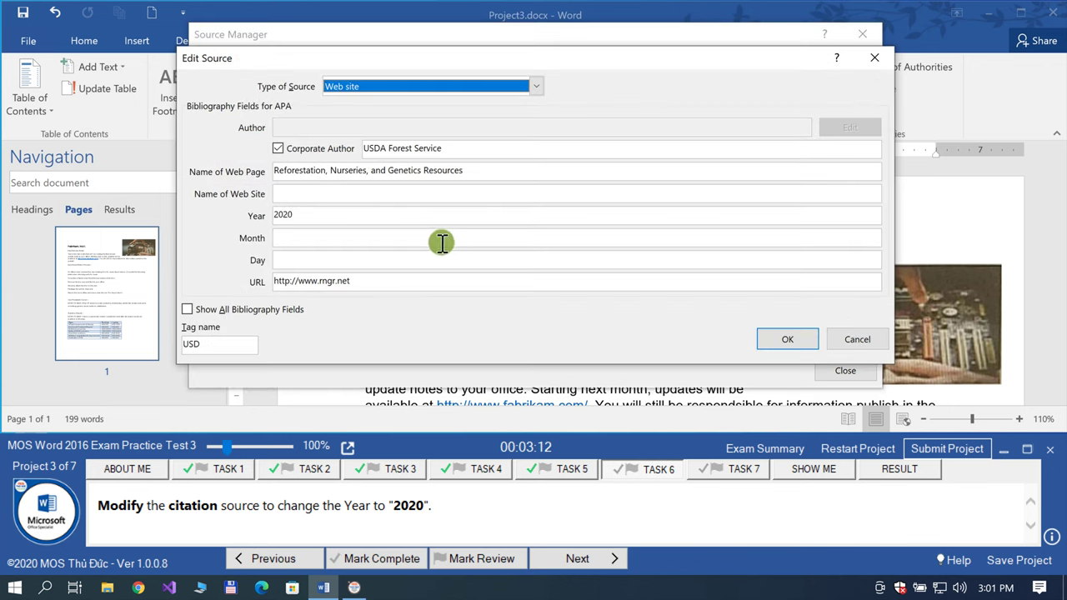
click(788, 337)
click(821, 371)
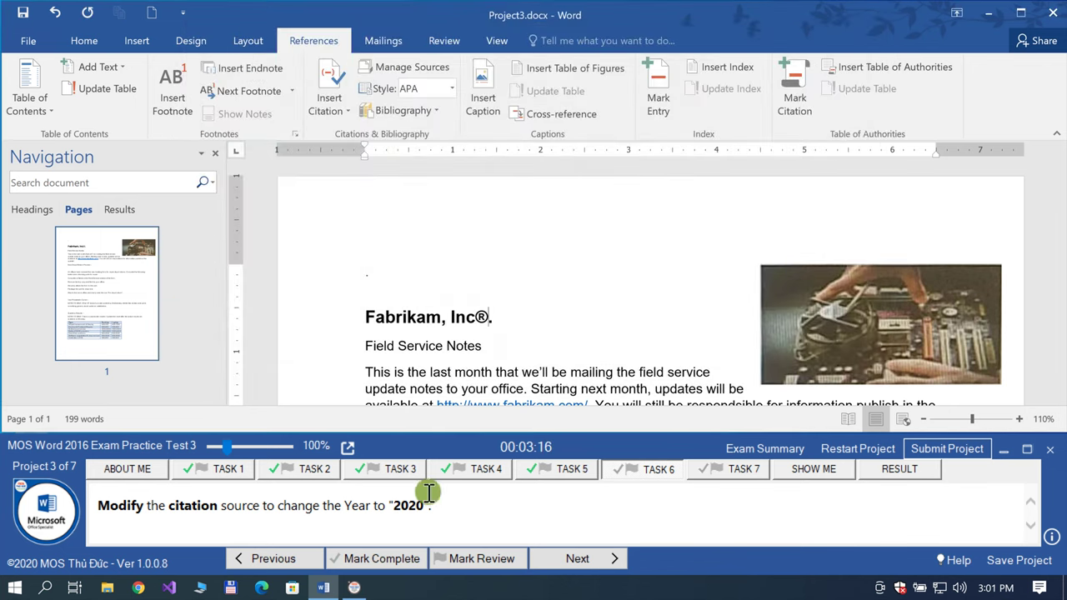
click(384, 555)
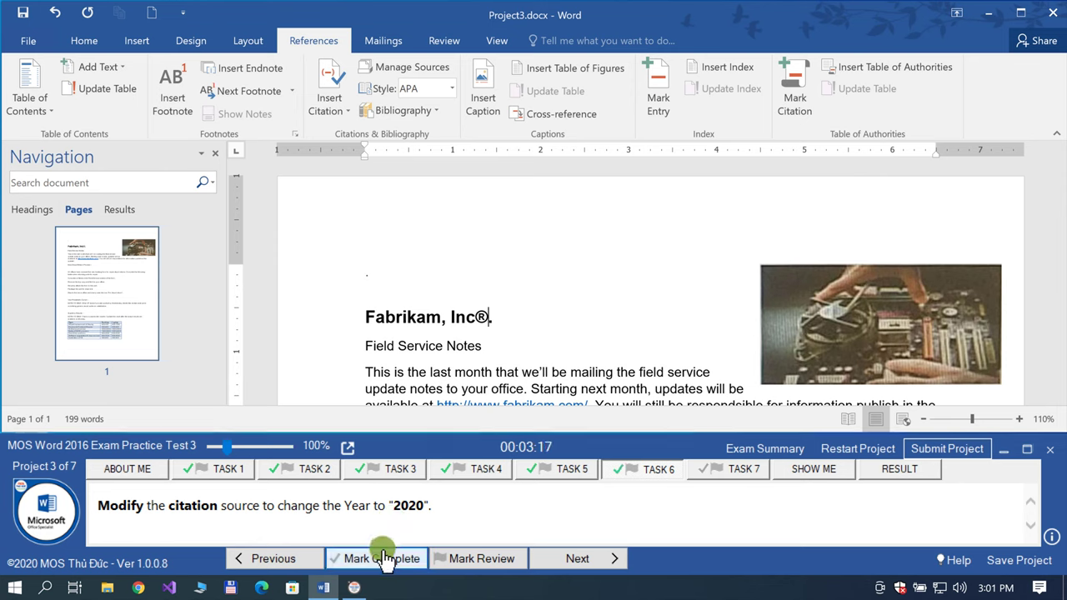
click(541, 564)
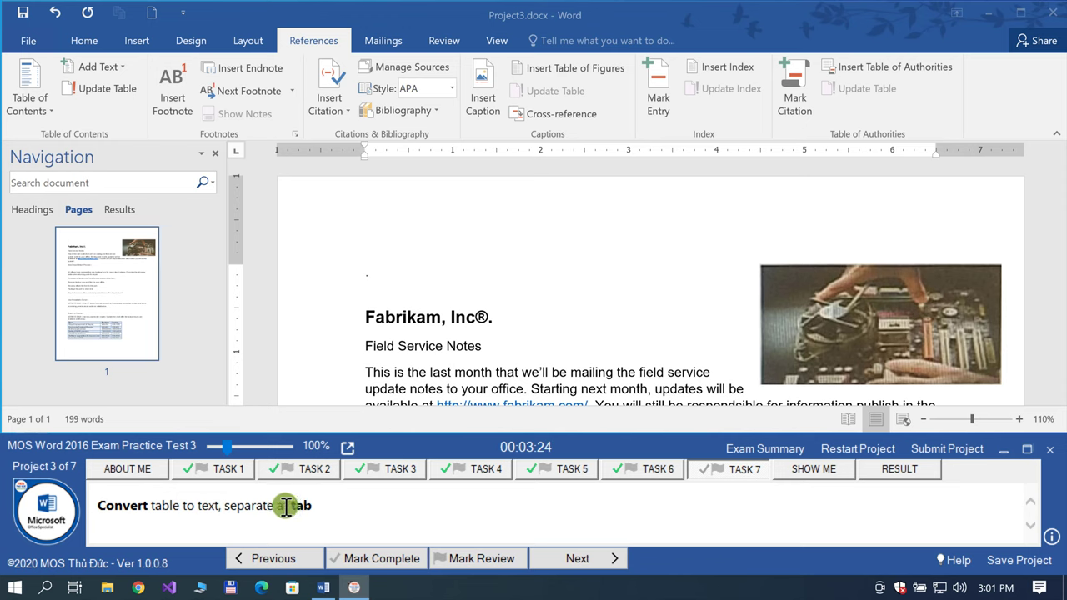
Step: Convert the Quarterly Results table to text separated by tabs
scroll(409, 355, down, 2)
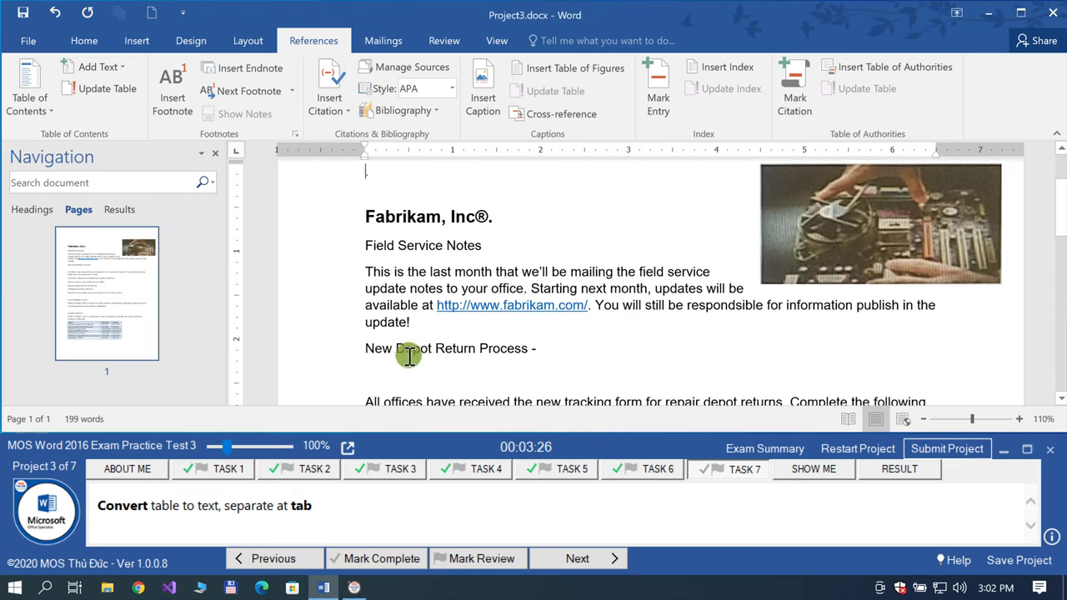
scroll(409, 357, down, 5)
scroll(409, 357, down, 2)
scroll(410, 358, down, 3)
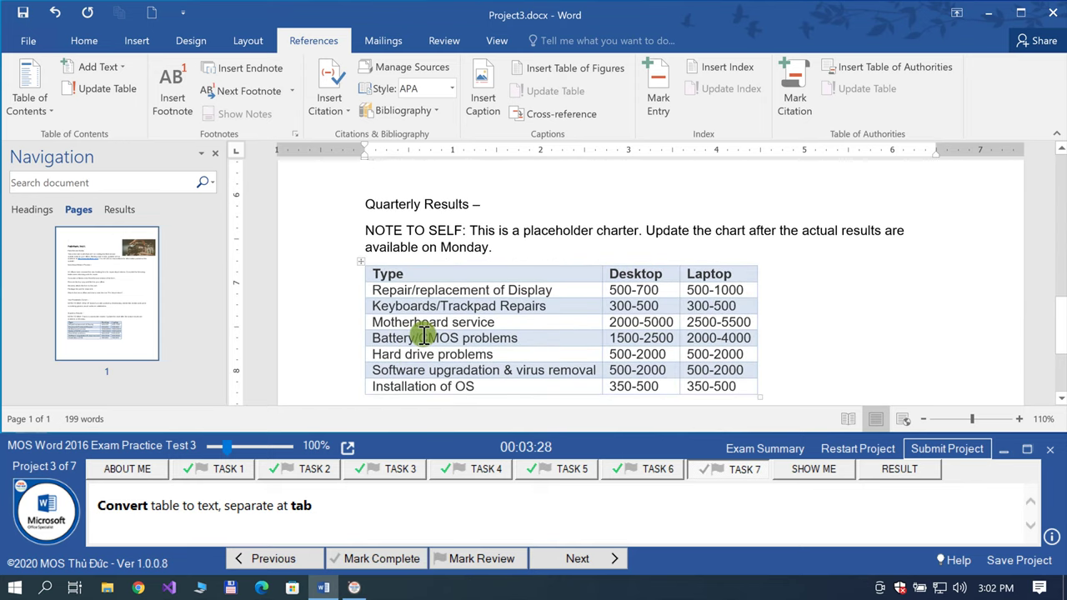
click(360, 262)
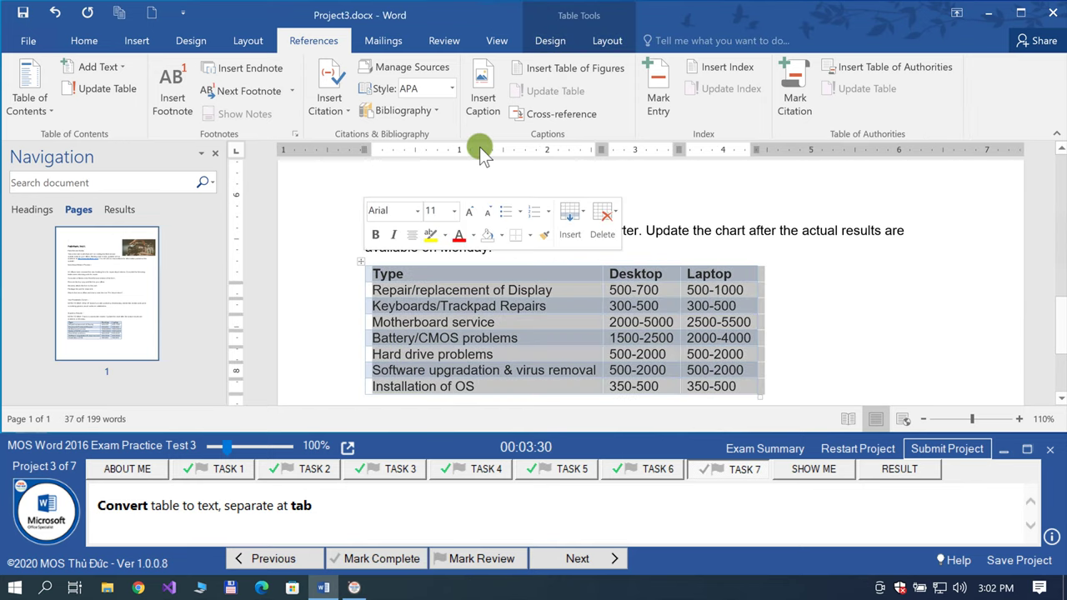
click(601, 46)
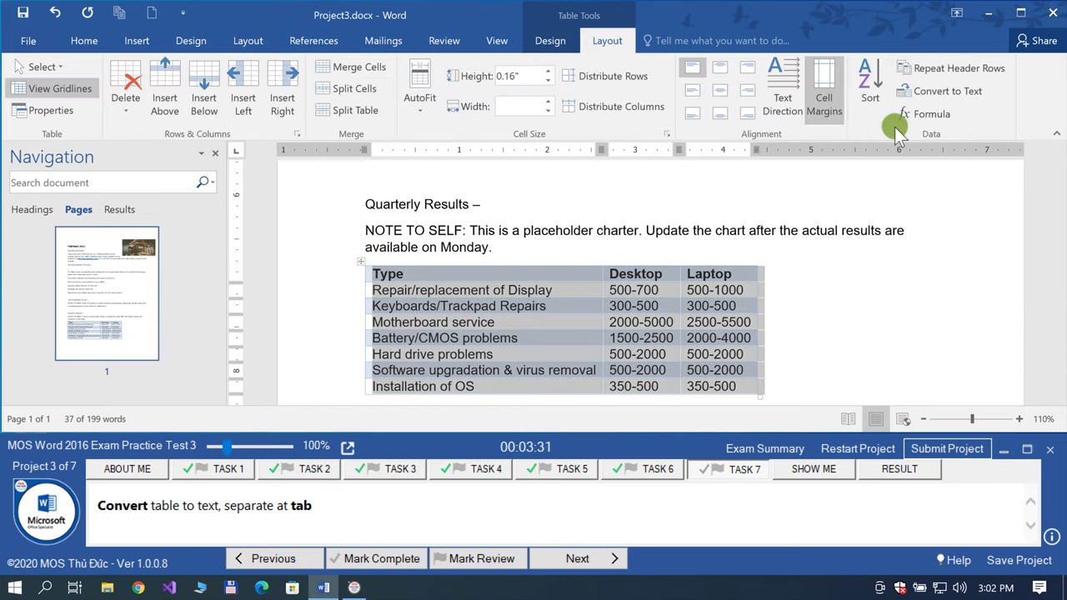
click(947, 91)
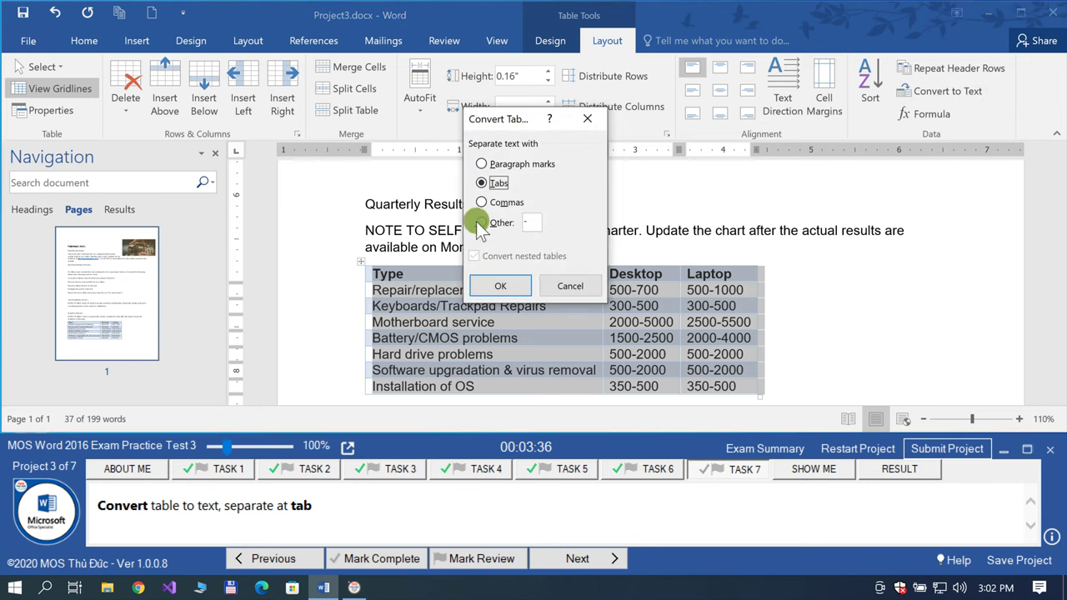
click(499, 284)
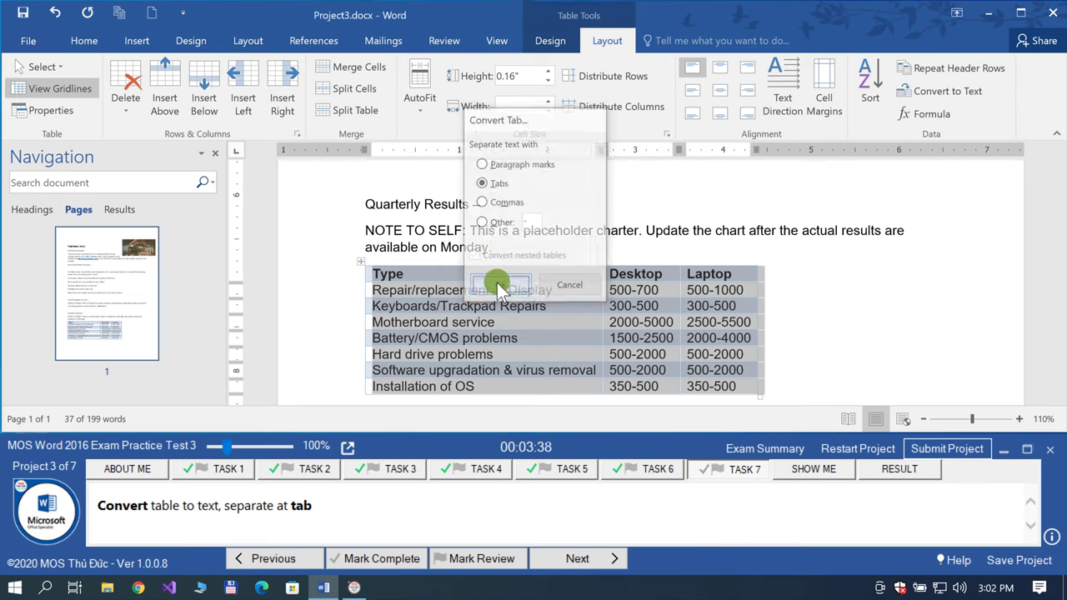
Step: Check the tab-separated result, mark Task 7 complete, and close Project 3
click(500, 277)
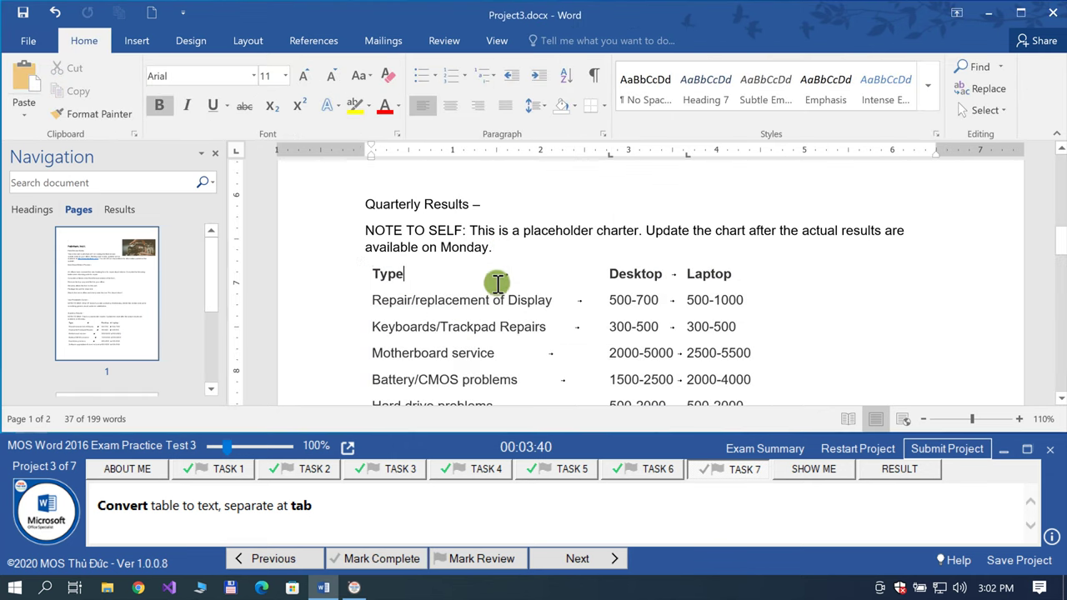
double_click(504, 275)
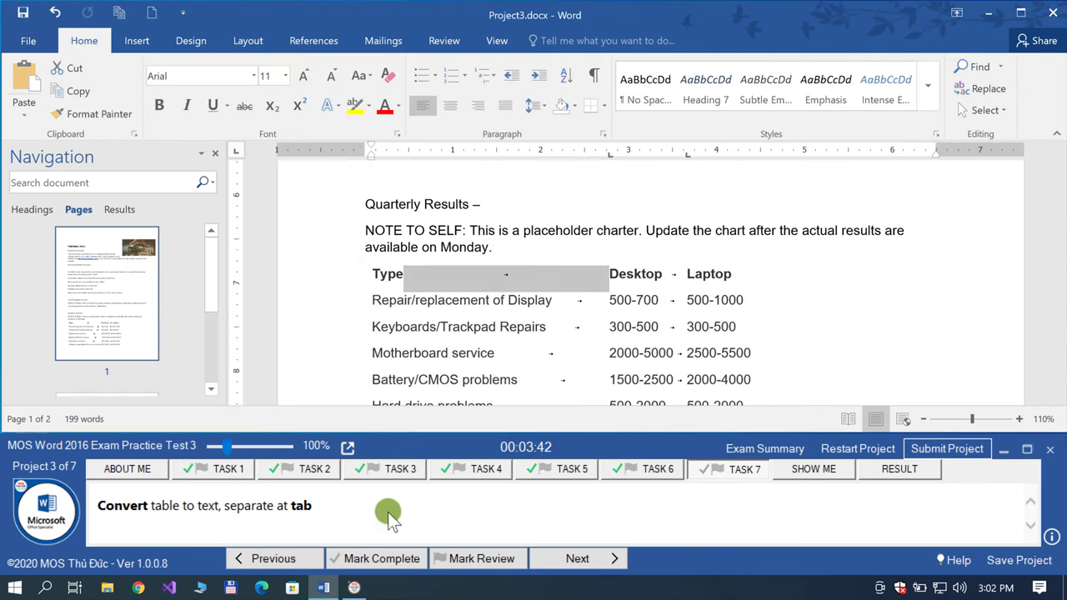
click(379, 559)
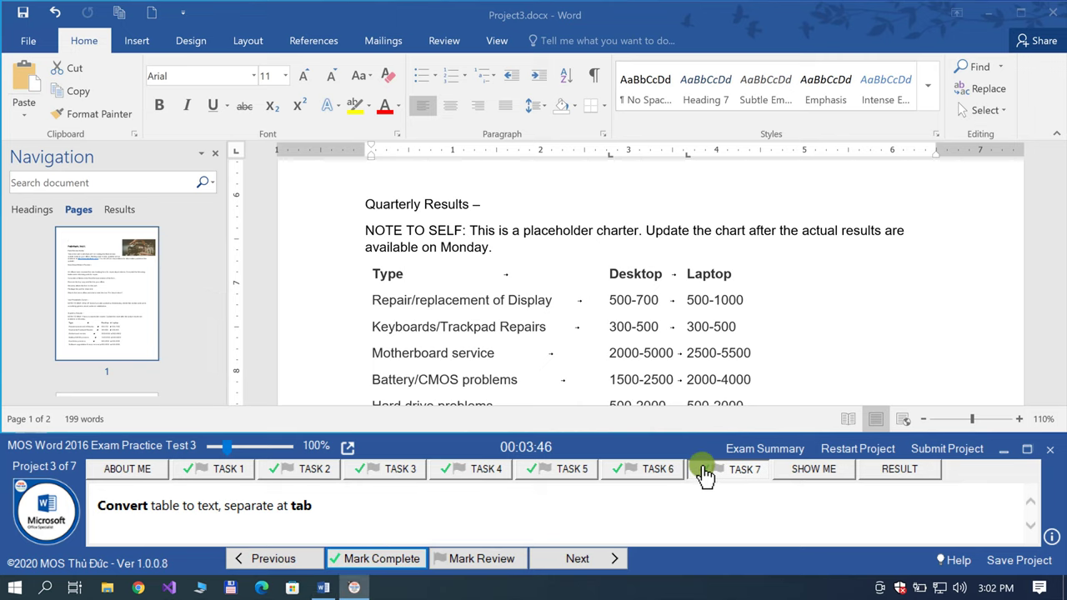
click(959, 448)
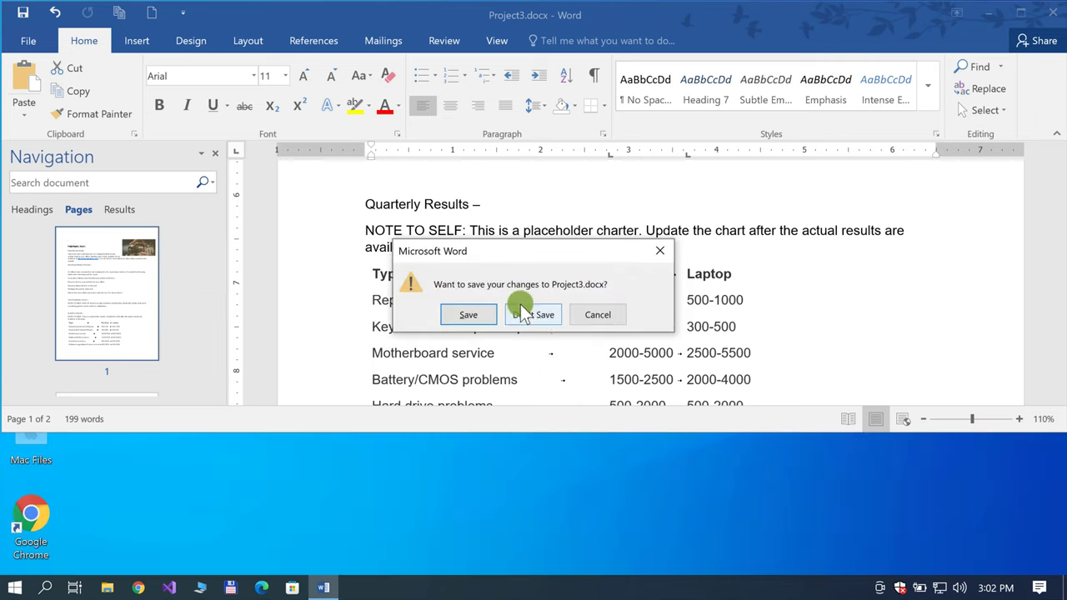
Step: Save Project3.docx and continue on to Project 4
click(475, 311)
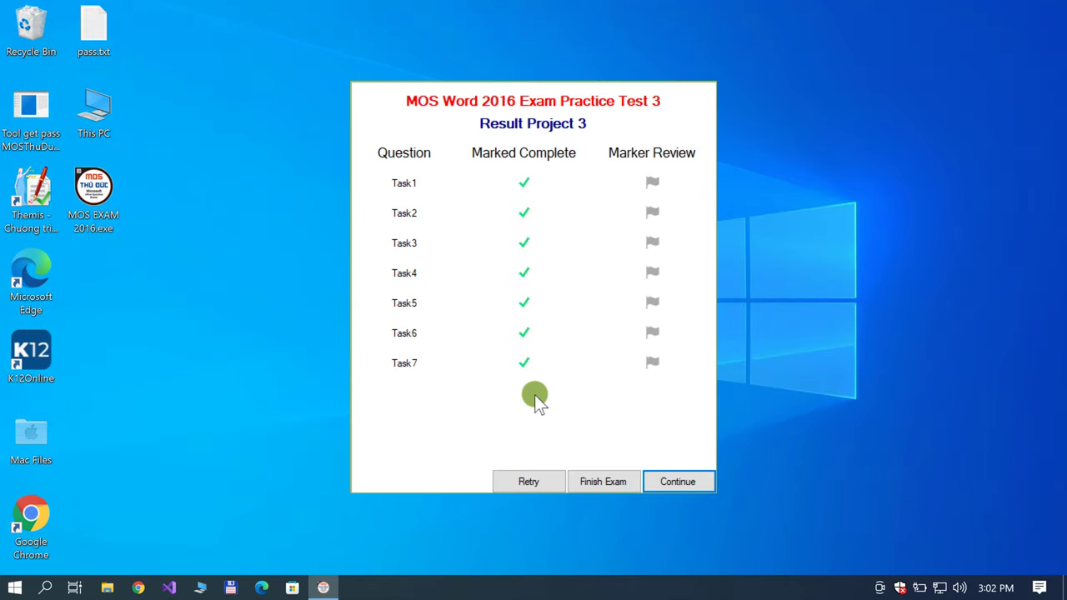
click(652, 477)
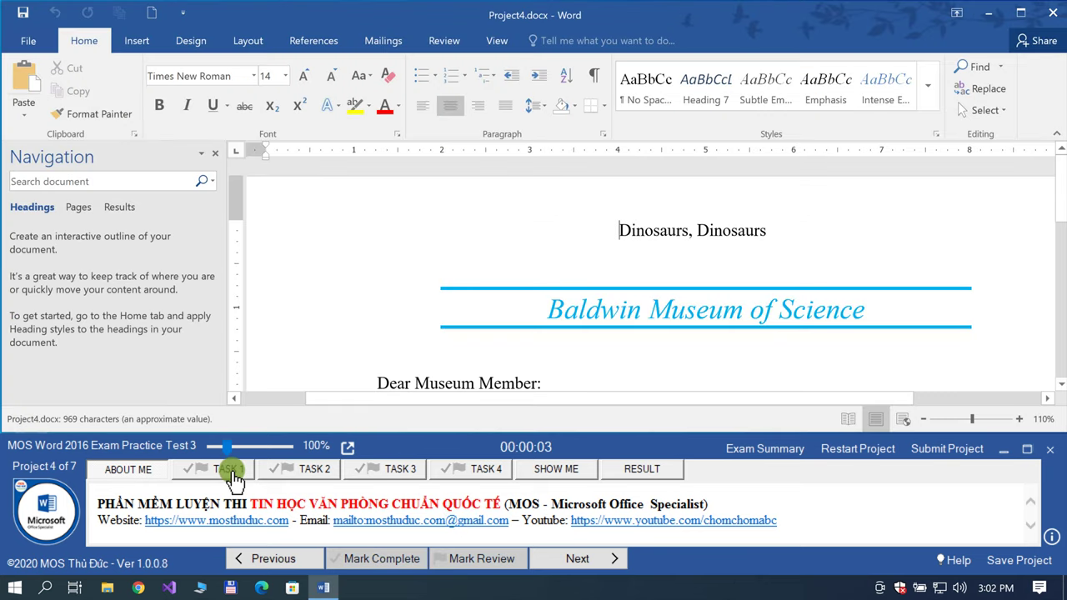
Step: Find and select the line 'And you get to see it first!' with the Navigation pane search
click(234, 472)
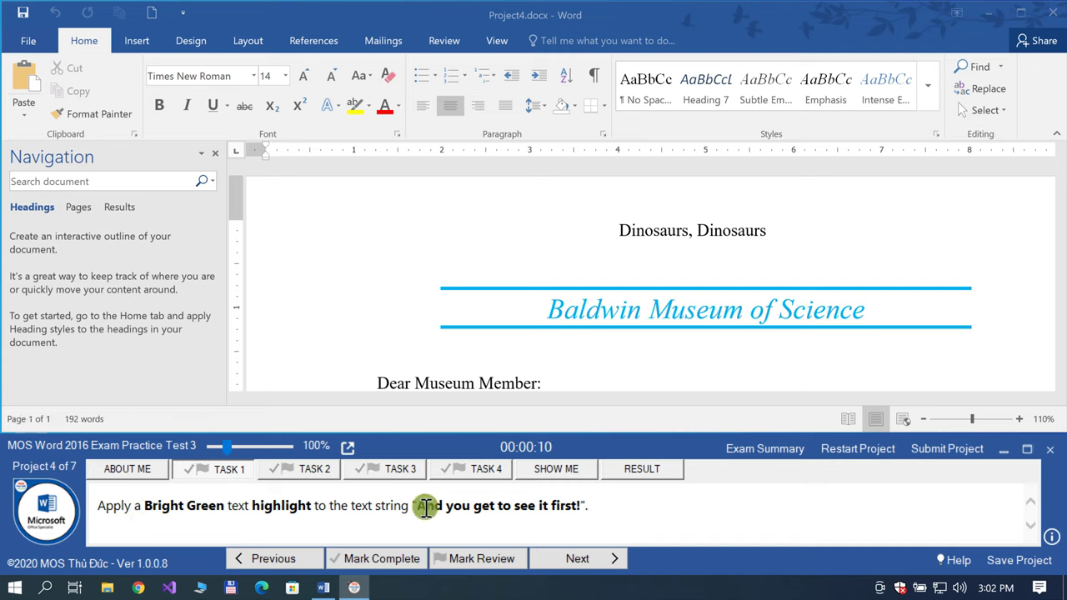
drag(419, 506, 581, 506)
key(ctrl+c)
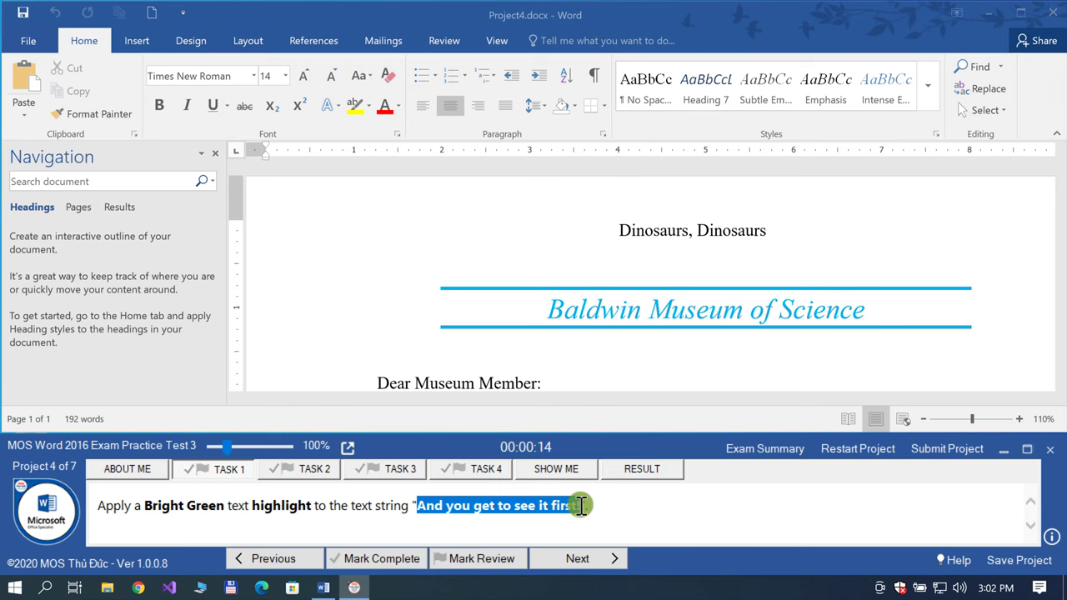
click(138, 181)
key(ctrl+v)
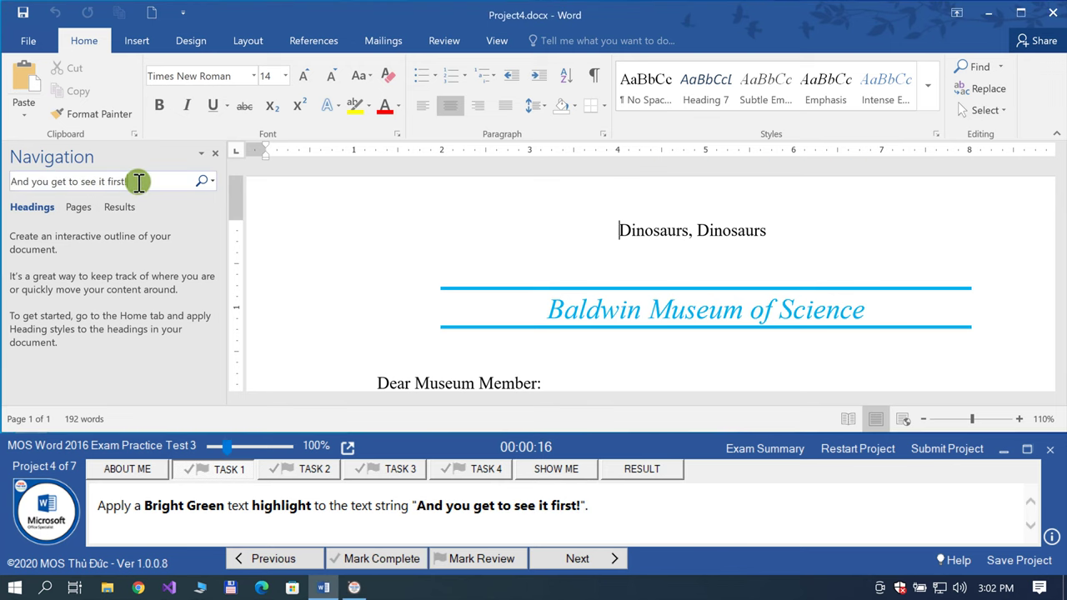
click(119, 223)
click(105, 249)
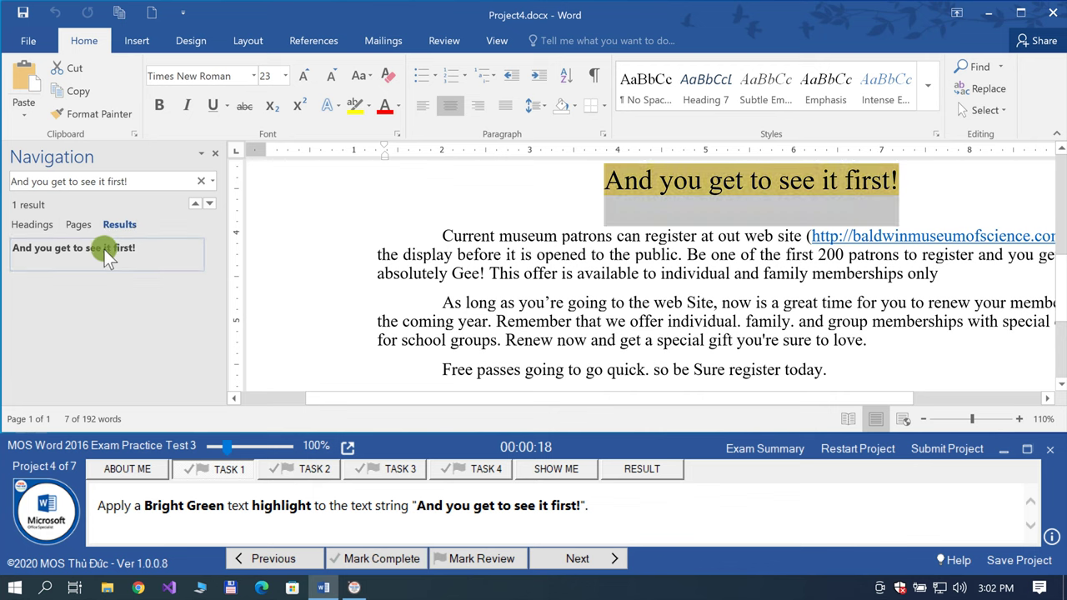
Step: Highlight the line in Bright Green, then mark Task 1 complete and move to Task 2
click(369, 106)
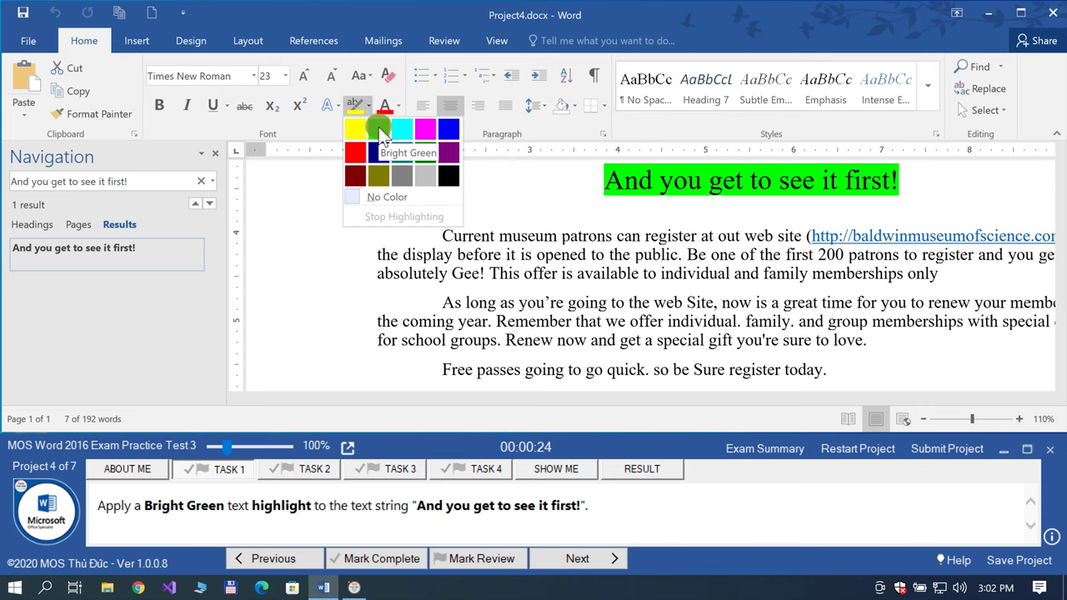
click(378, 127)
click(356, 560)
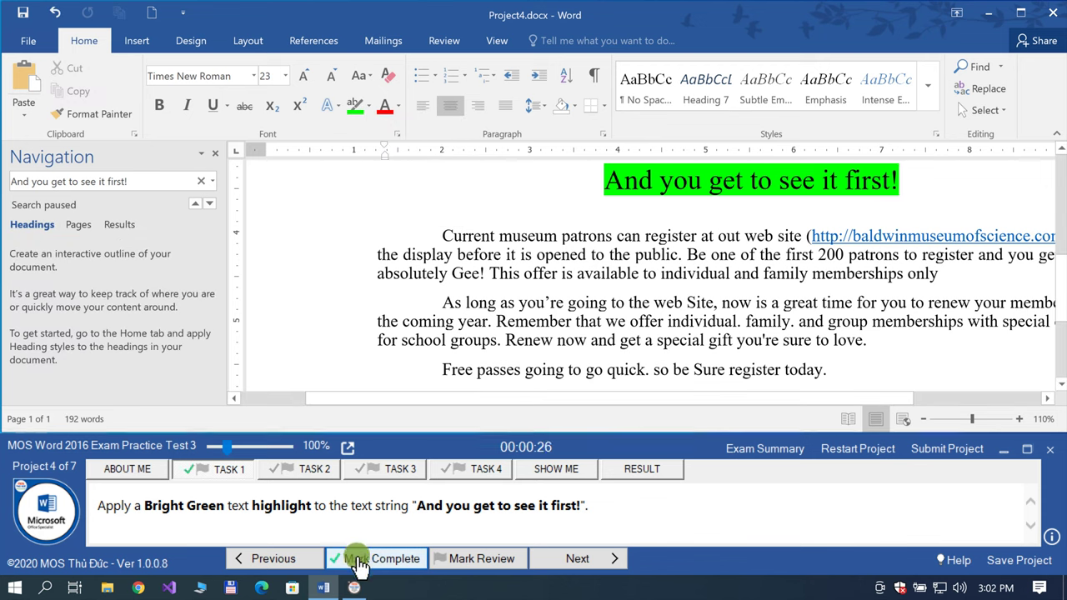
click(571, 558)
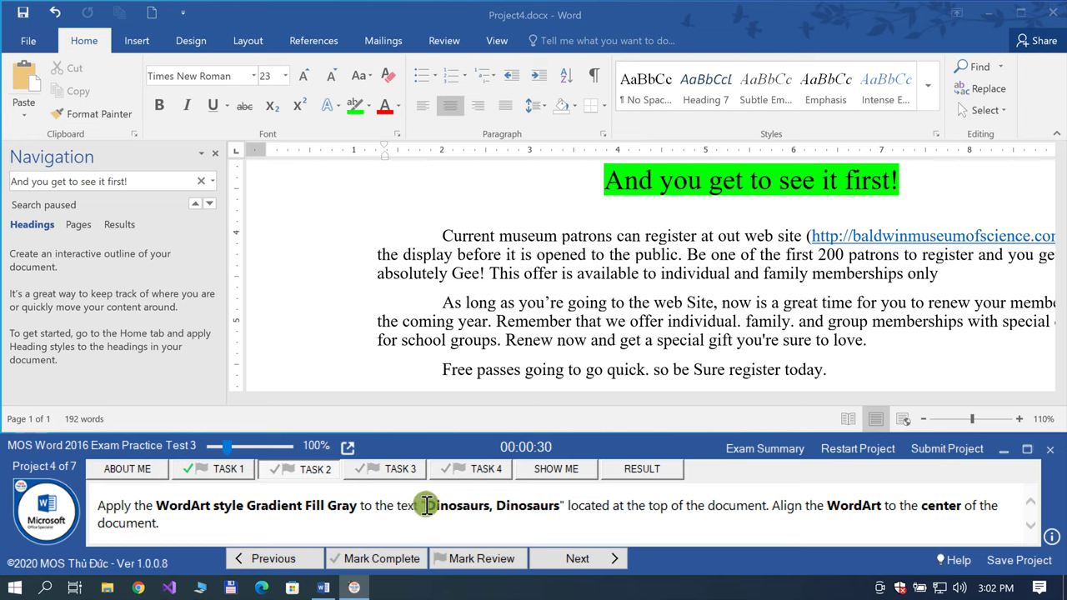
Step: Search for and select the 'Dinosaurs, Dinosaurs' title, then open the Insert WordArt gallery
drag(428, 505, 559, 506)
key(ctrl+c)
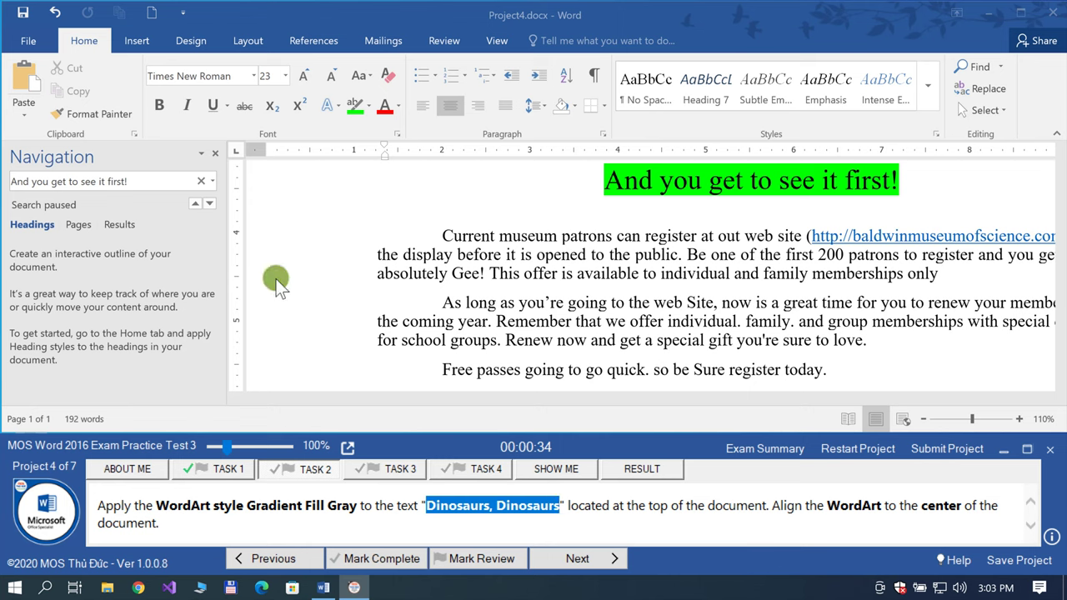
click(191, 180)
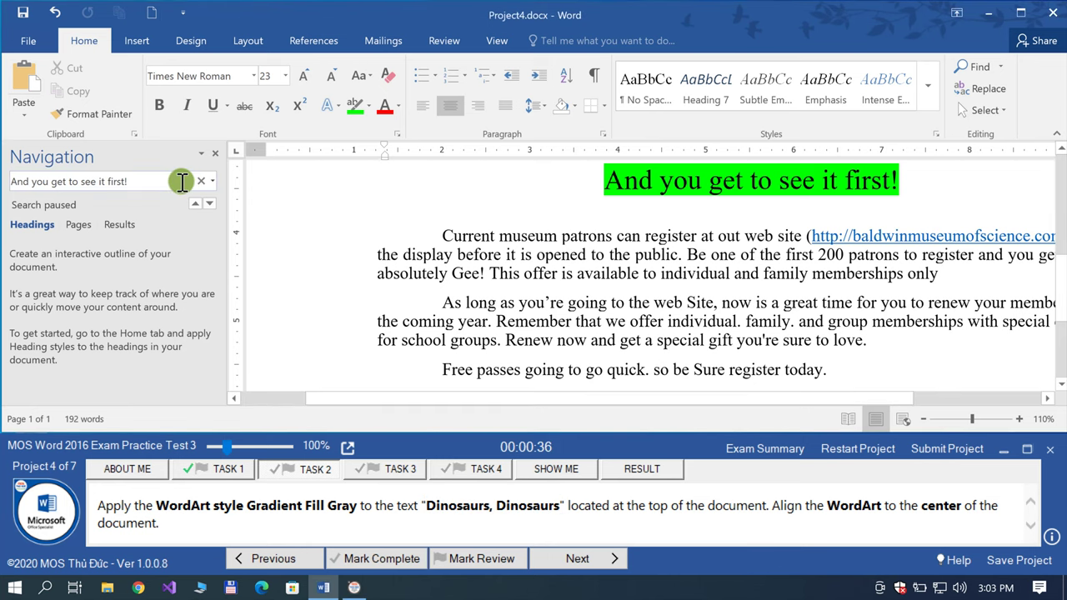
click(201, 181)
key(ctrl+v)
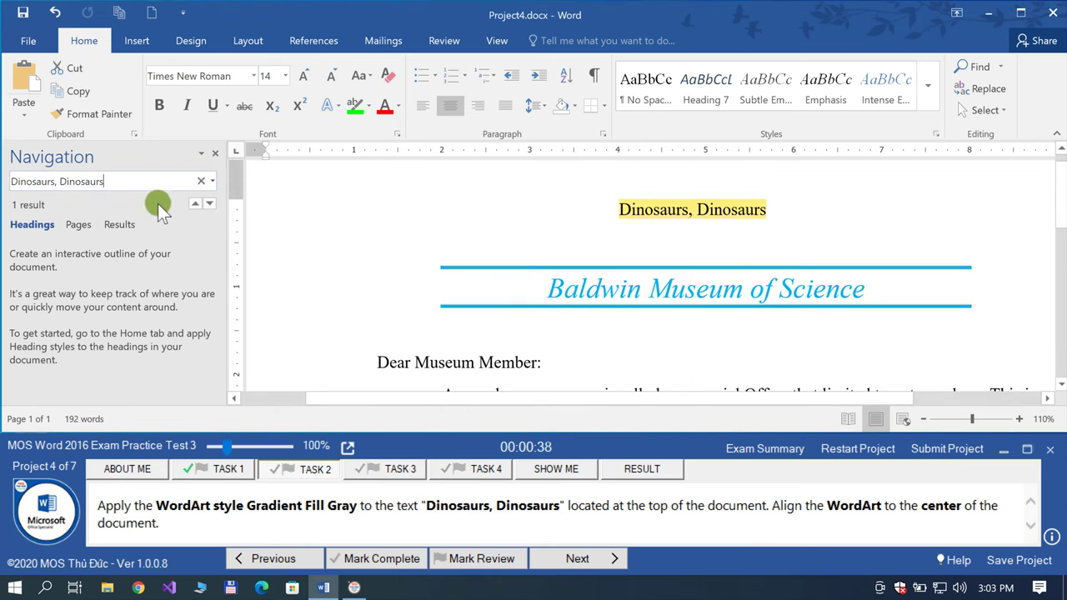
click(128, 221)
click(123, 246)
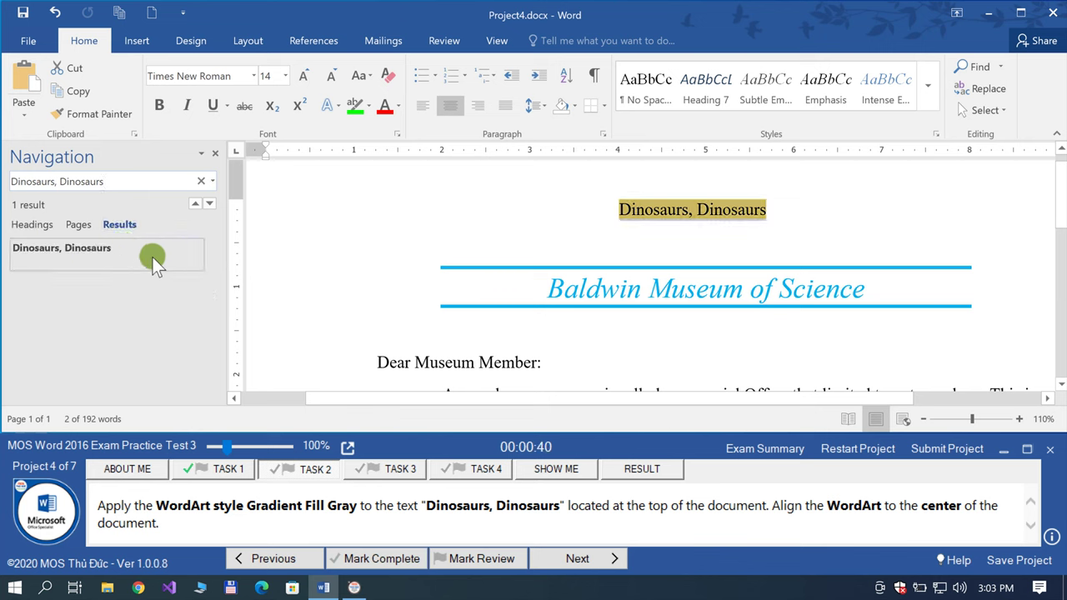
click(136, 40)
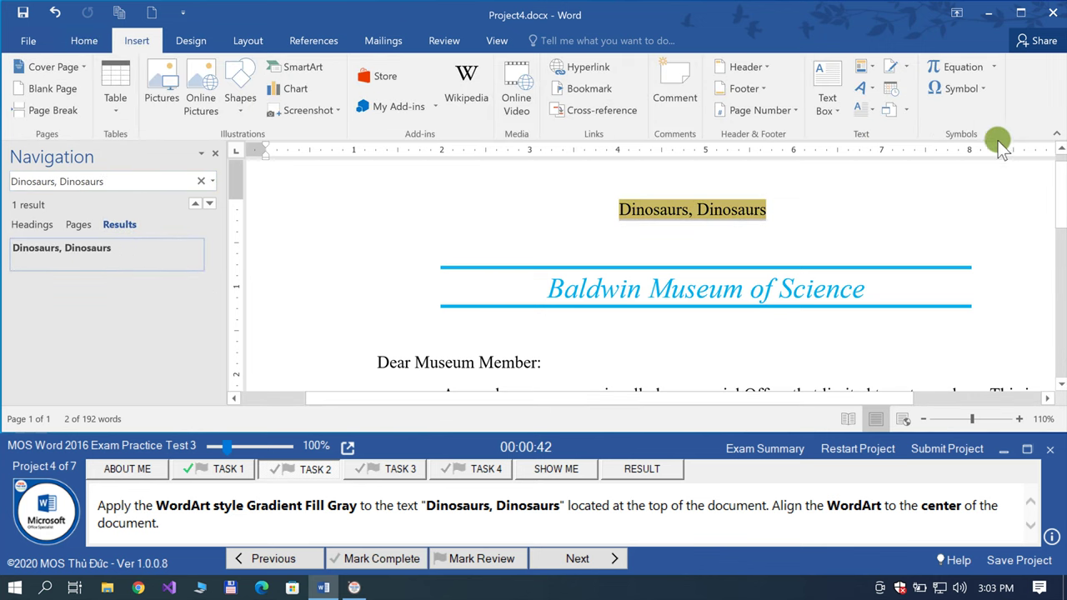
click(873, 89)
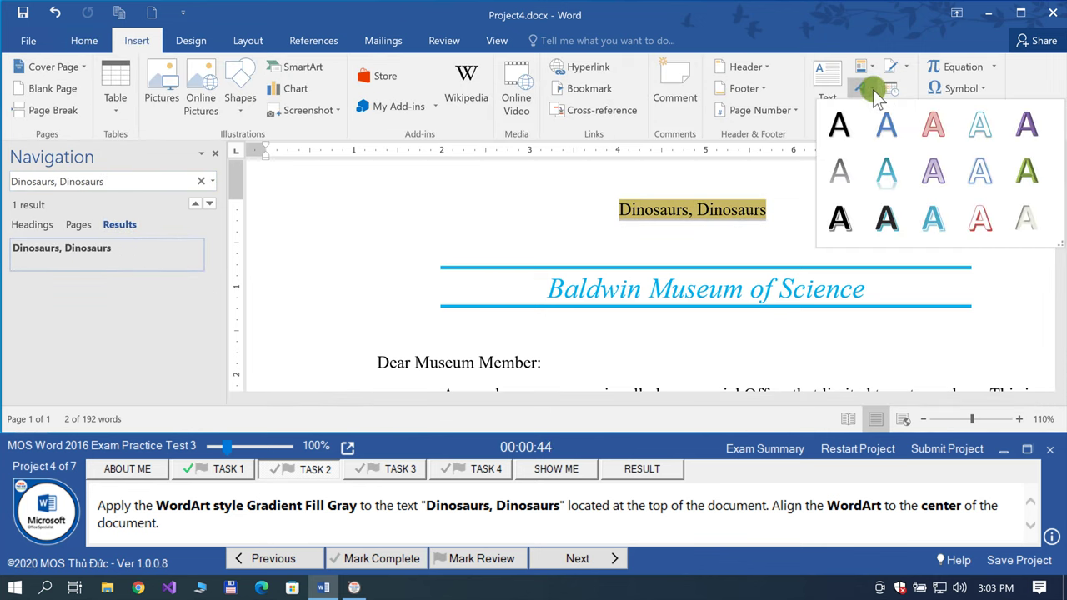
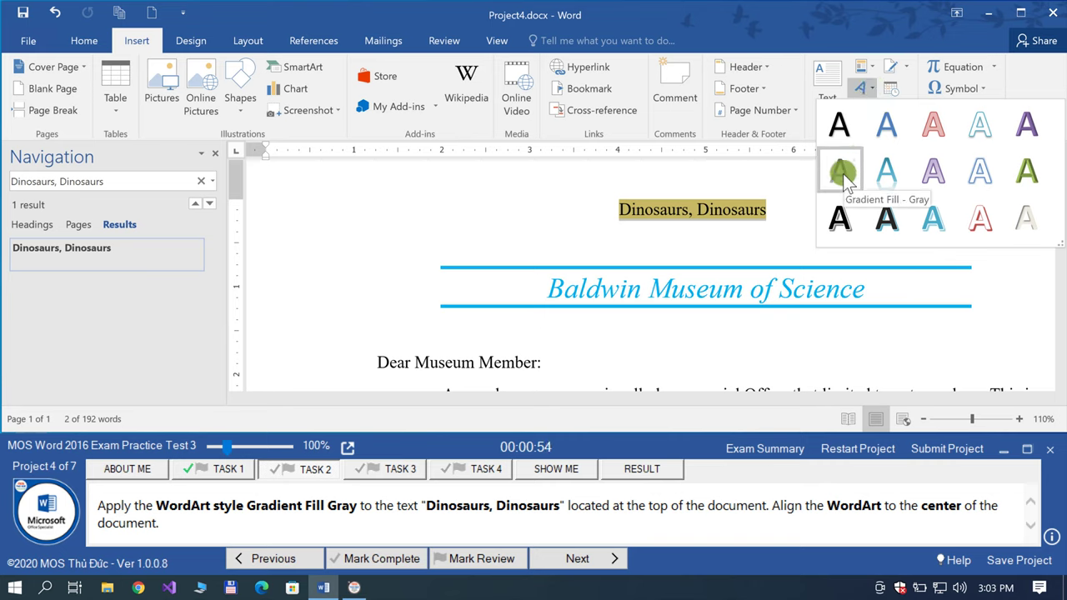
Step: Apply Gradient Fill - Gray WordArt to the Dinosaurs, Dinosaurs title, centre it, and mark complete
click(842, 173)
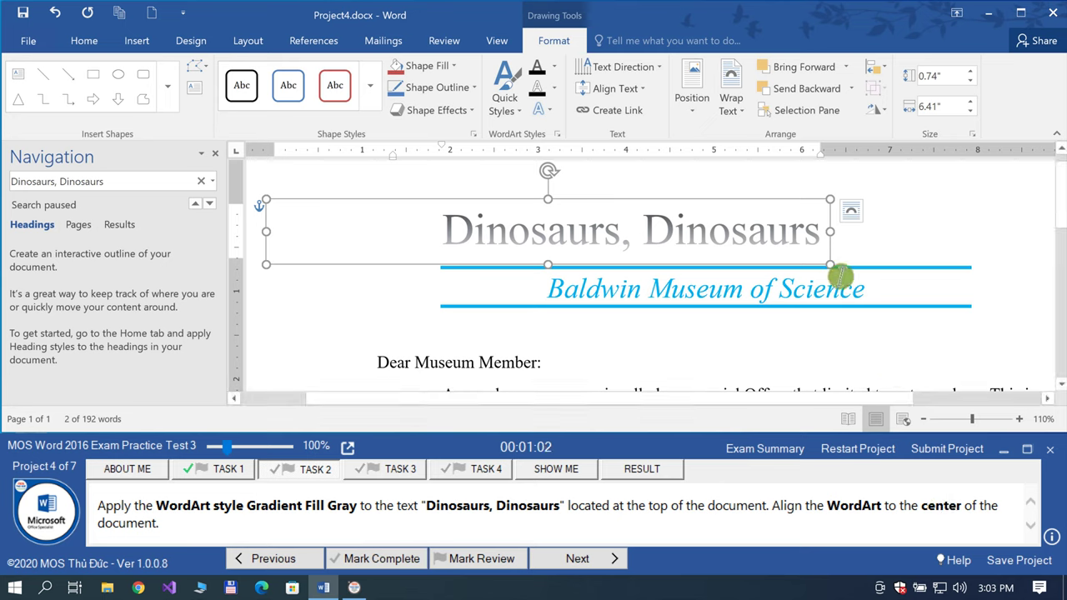
click(879, 70)
click(890, 105)
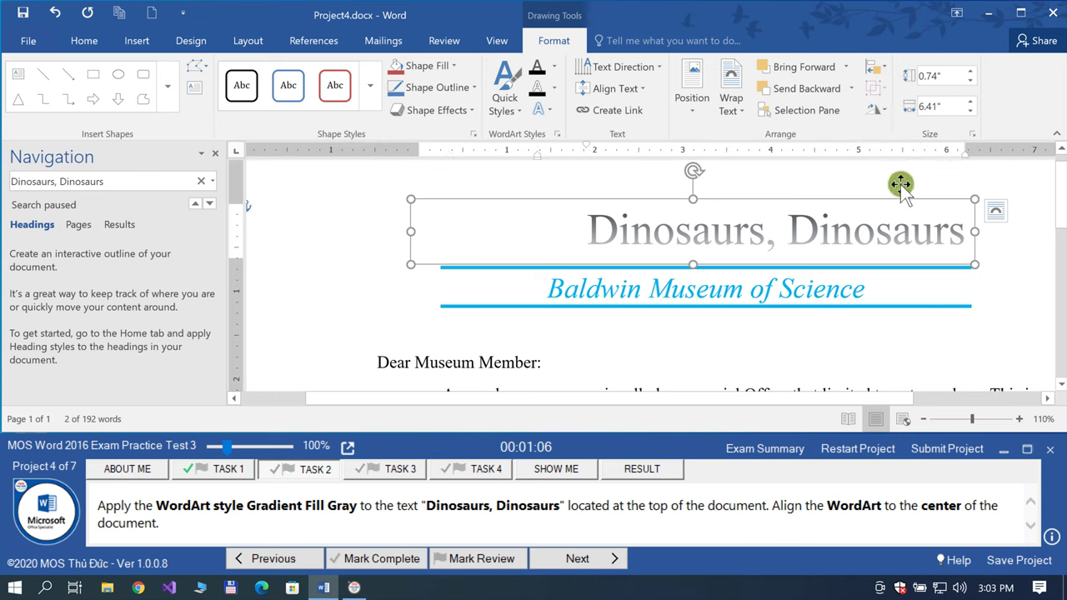
click(1000, 347)
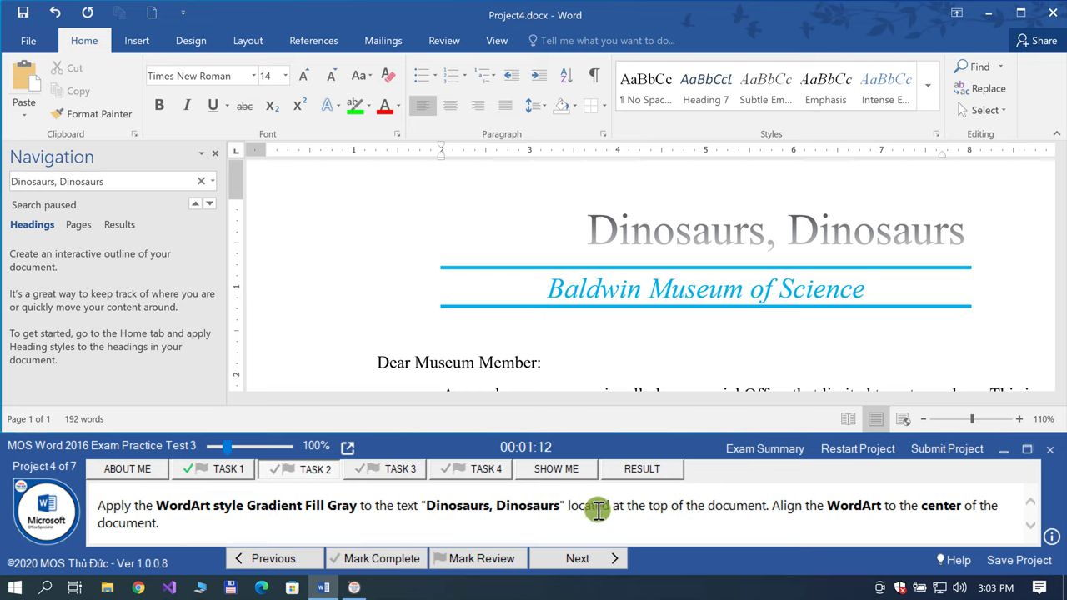
click(402, 557)
Step: Open Find and Replace and enter 'patrons' as the text to find
click(571, 558)
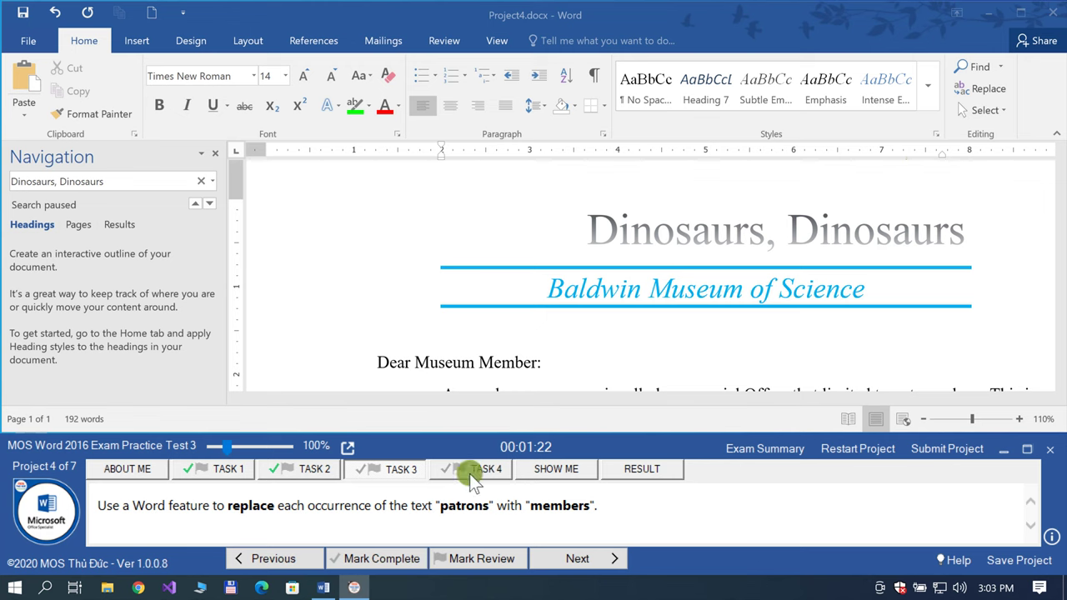
click(982, 95)
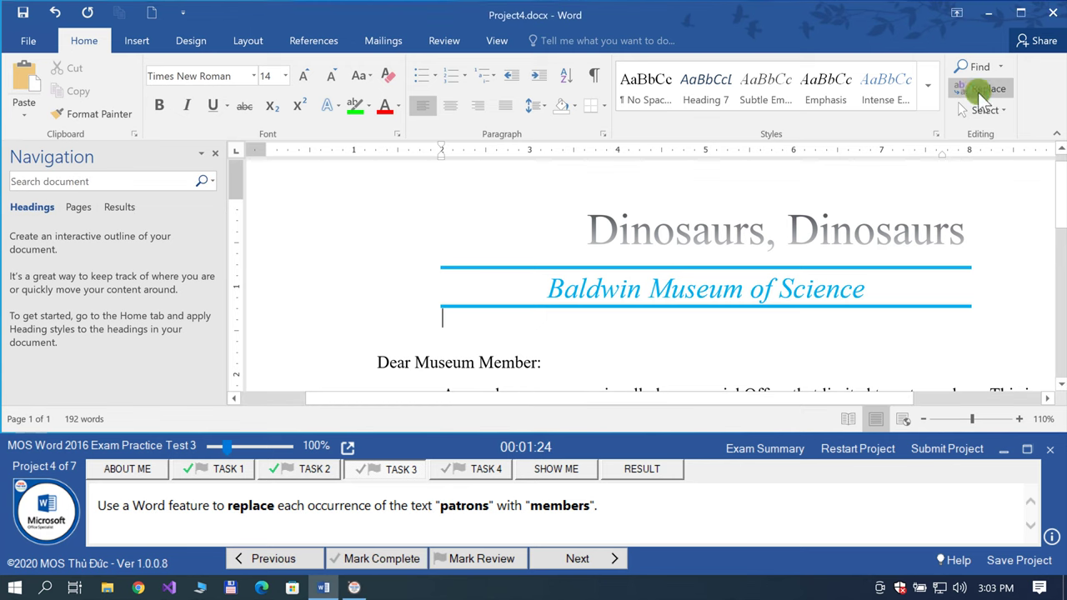
click(465, 509)
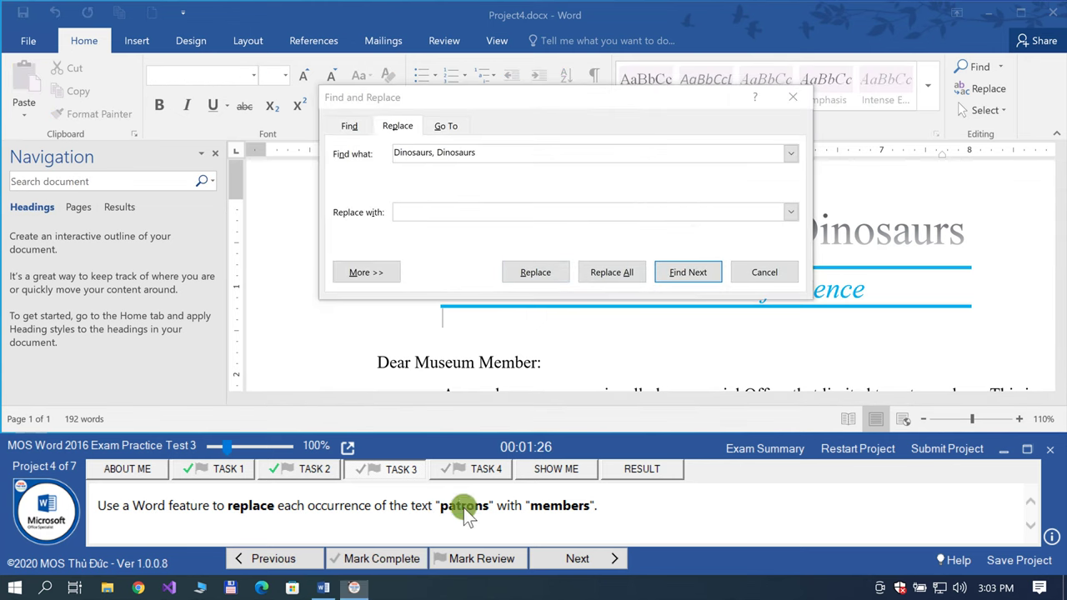
double_click(441, 154)
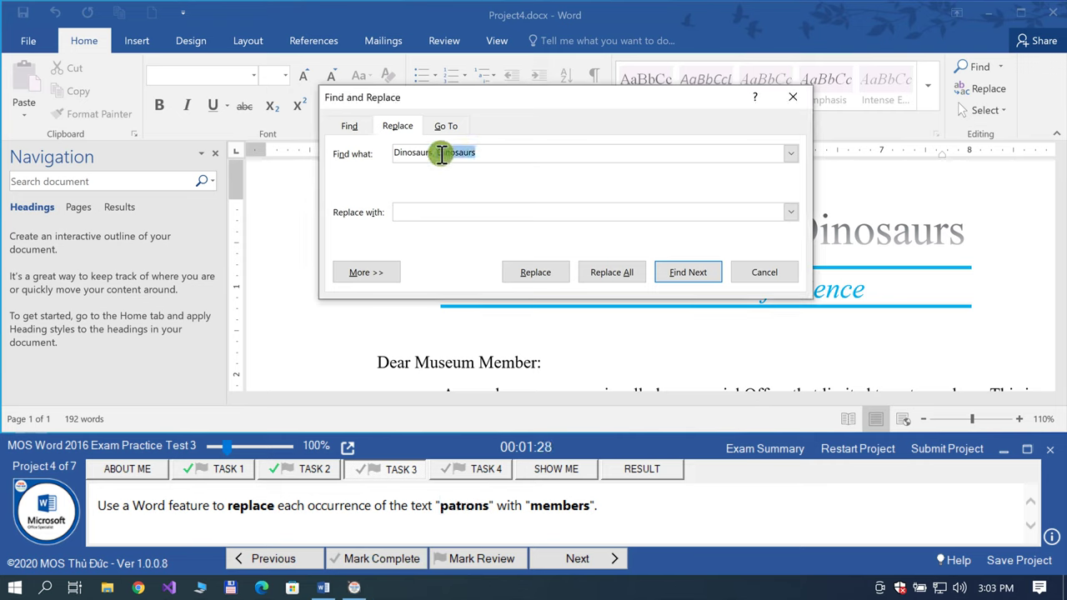
text(patrons)
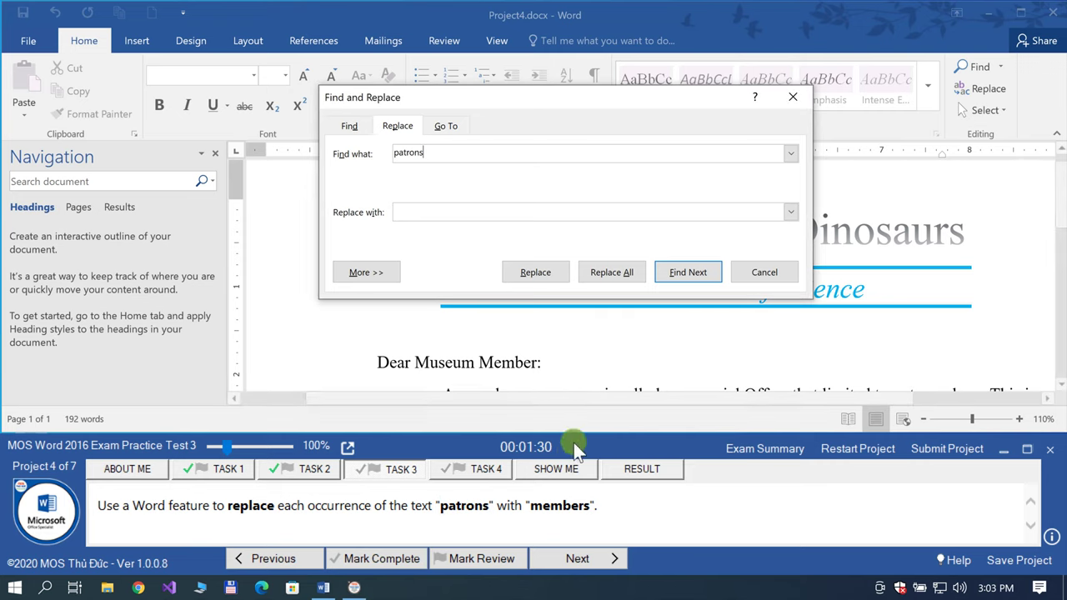
Step: Replace all occurrences with 'members', close the dialog, and mark the task complete
double_click(550, 503)
key(ctrl+c)
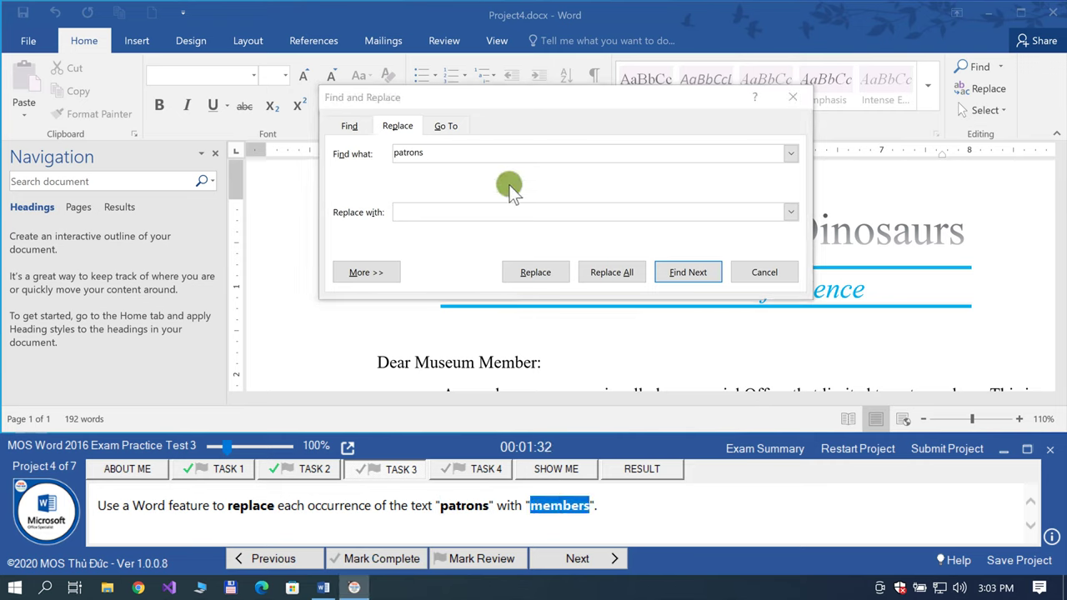
click(476, 213)
key(ctrl+v)
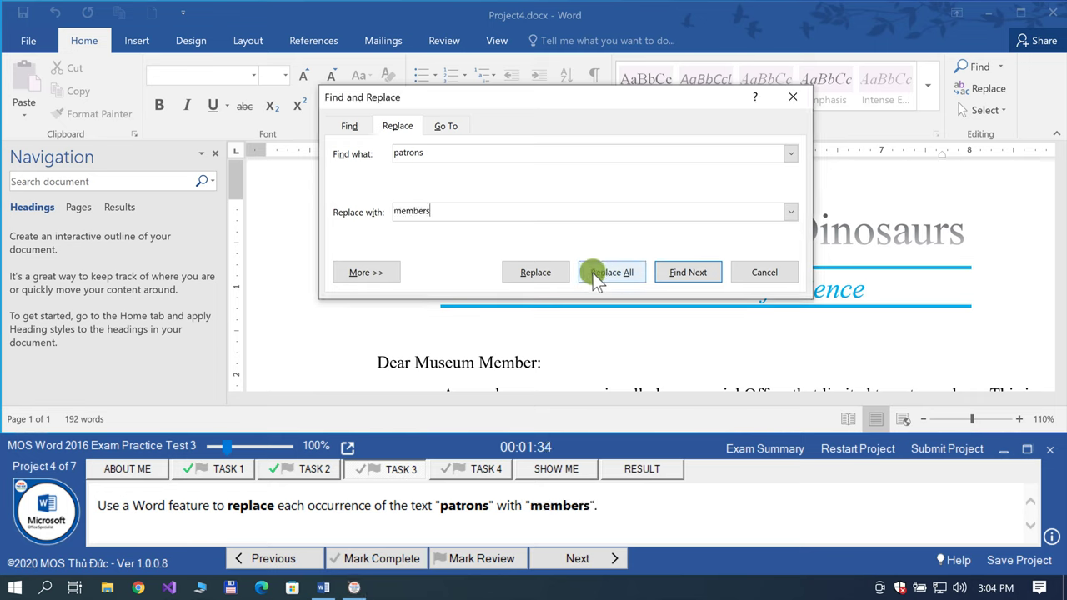
click(617, 272)
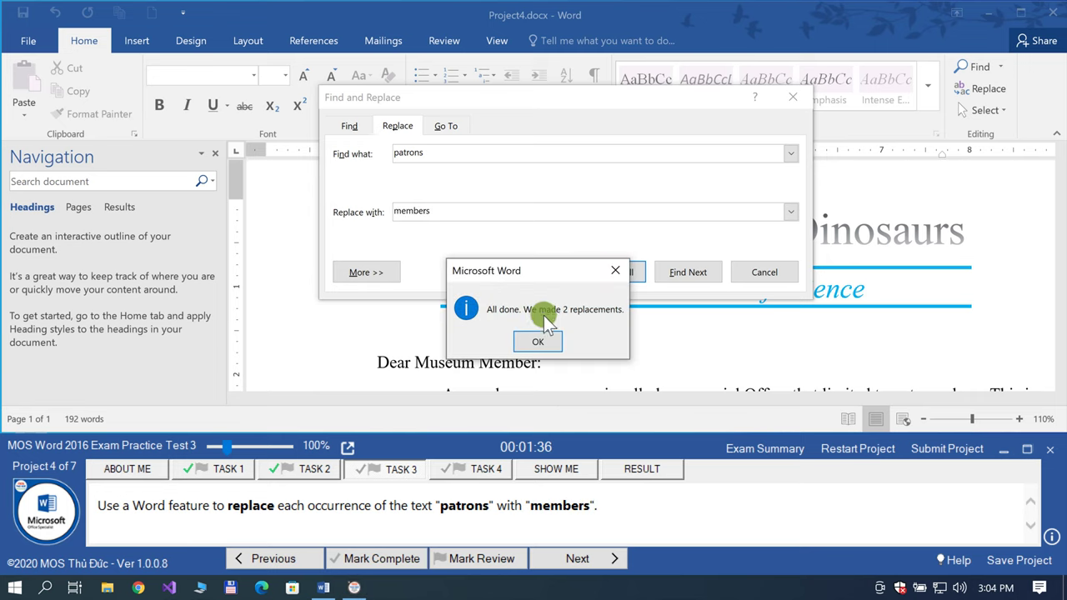
click(540, 342)
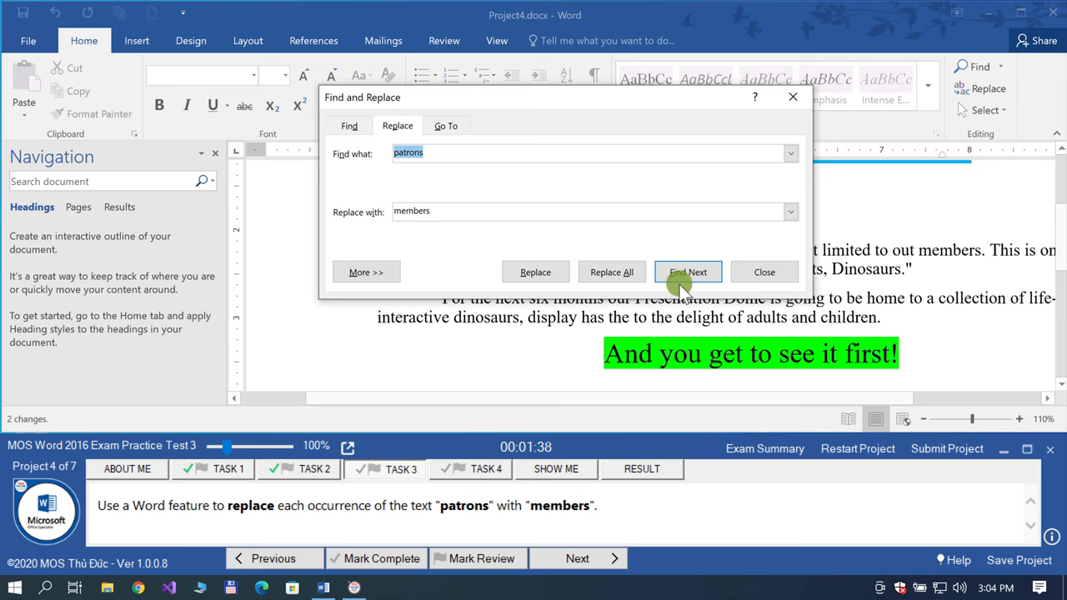
click(750, 272)
click(384, 558)
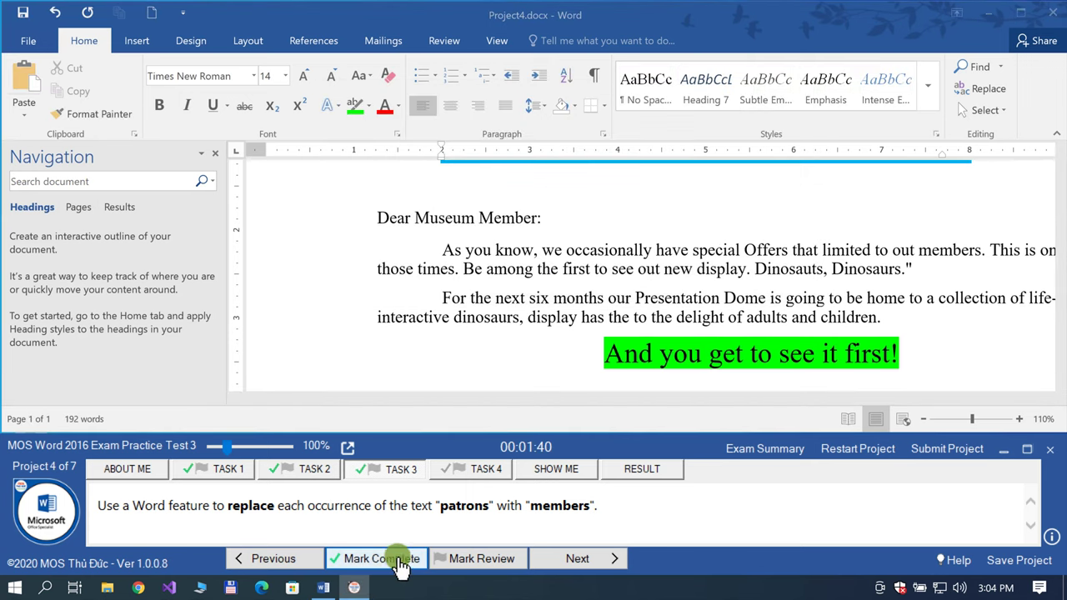
click(552, 558)
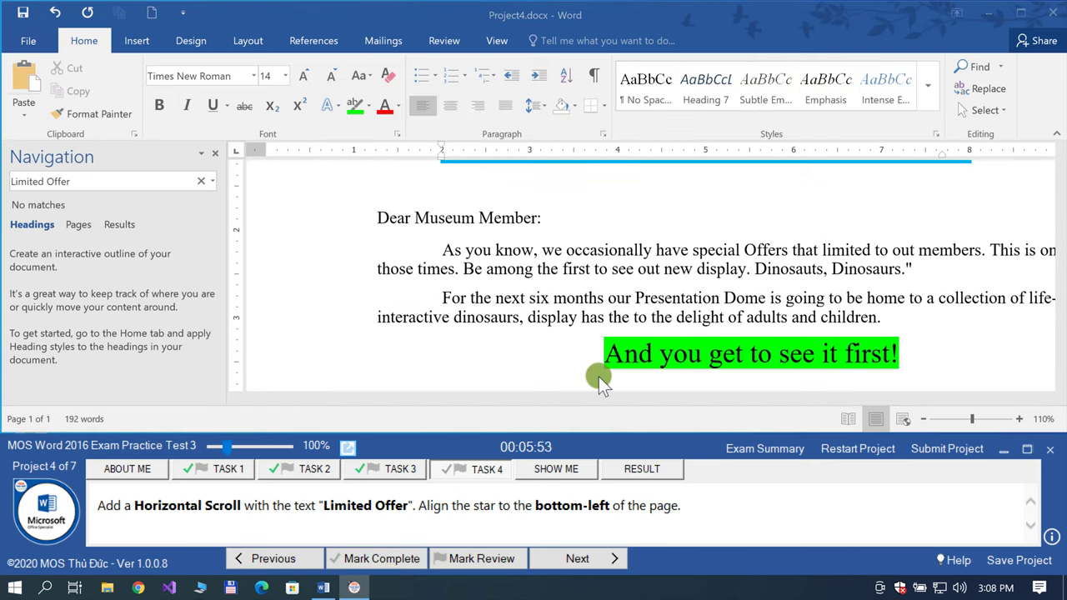
Step: Copy 'Limited Offer' from the task text and go to the letter's closing lines
click(490, 470)
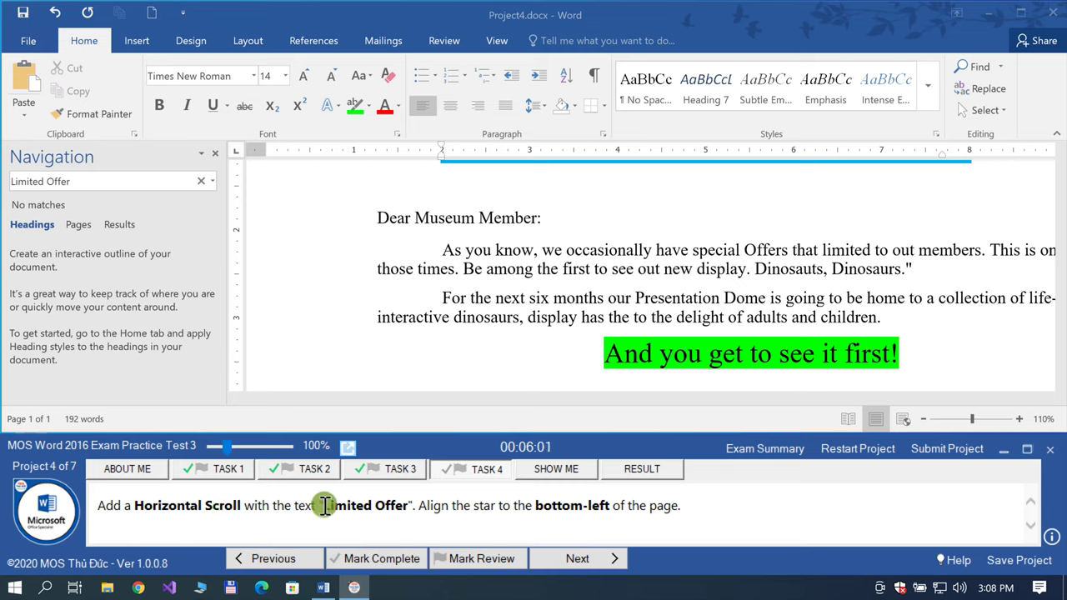
drag(324, 506, 395, 506)
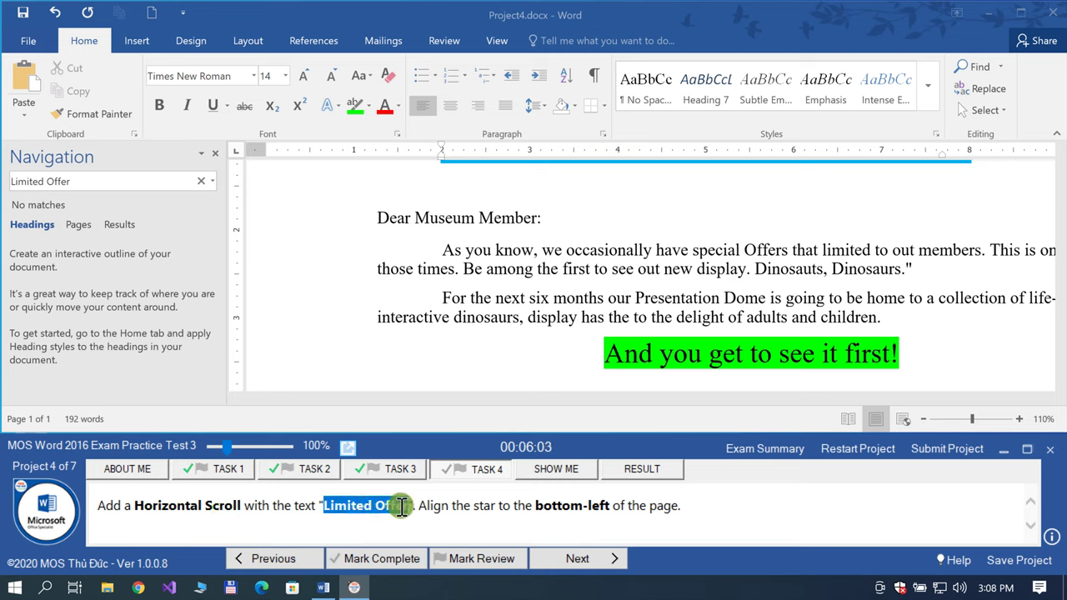
click(405, 321)
scroll(408, 333, down, 5)
scroll(413, 367, down, 3)
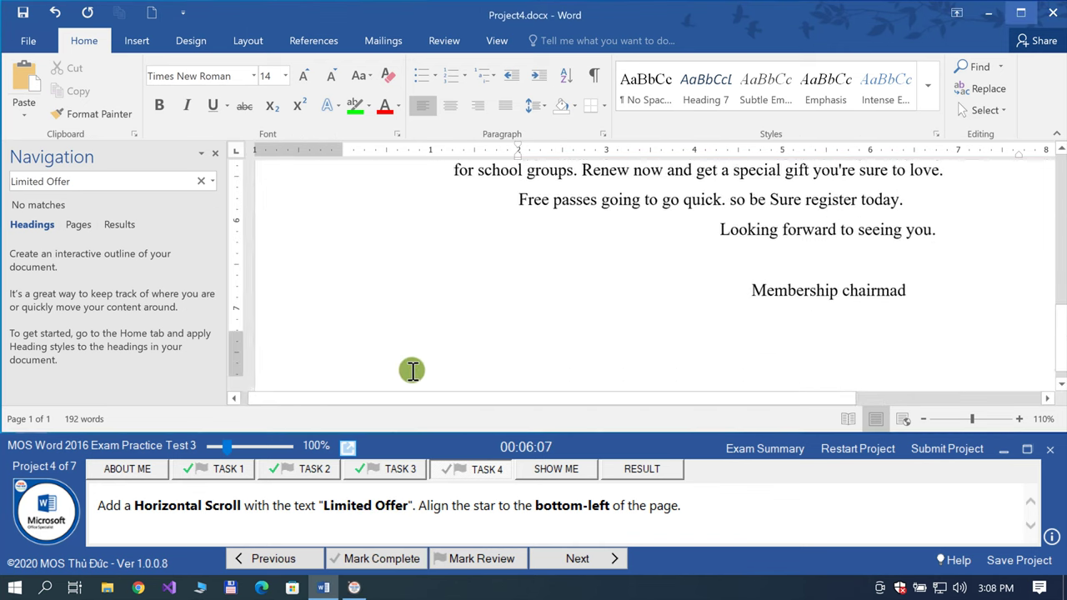
scroll(410, 367, down, 1)
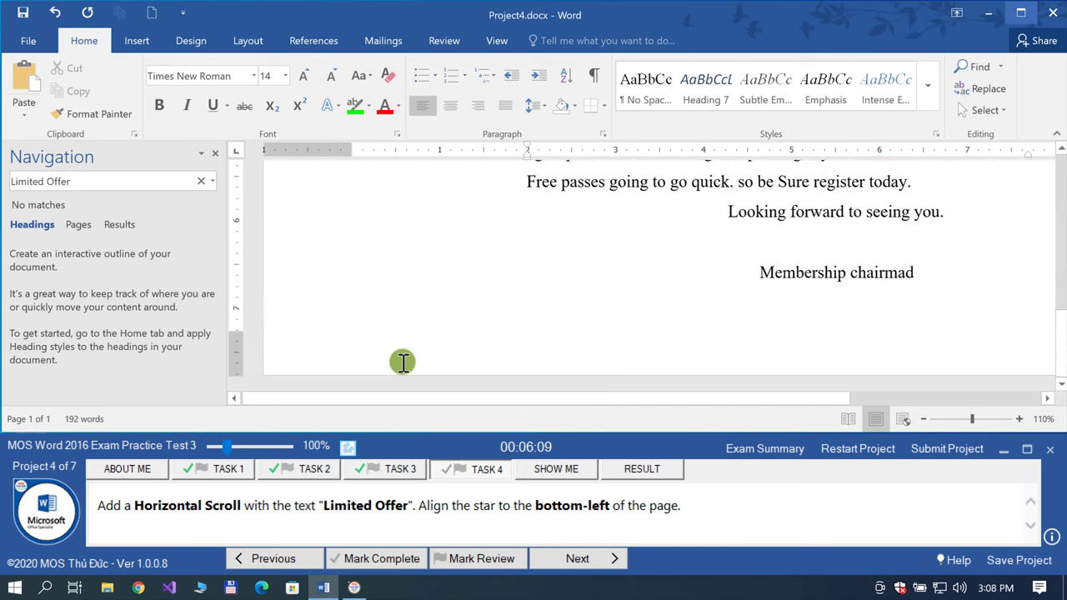
click(510, 295)
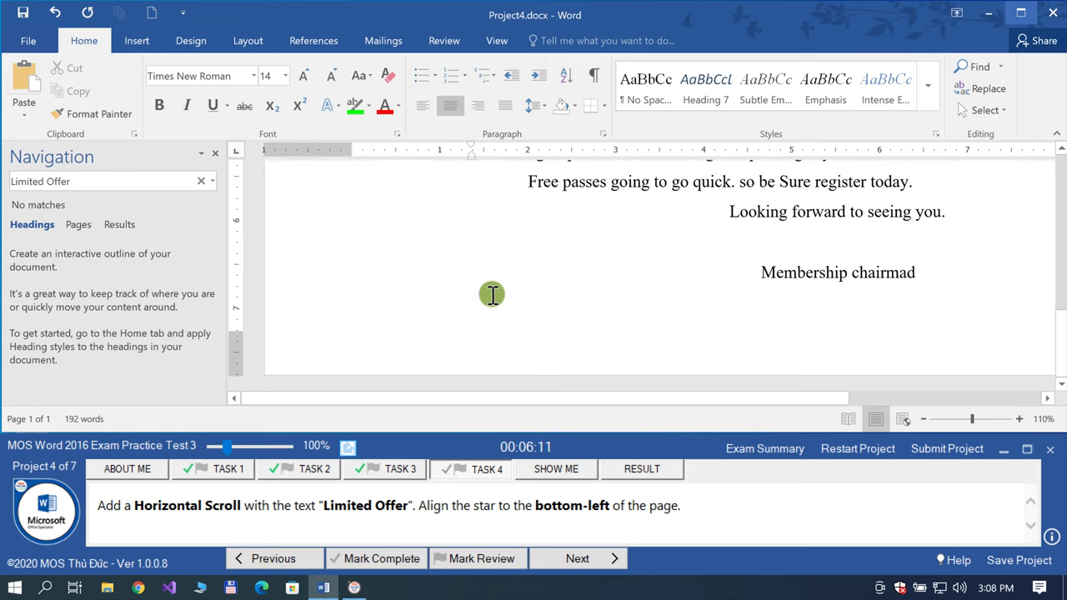
scroll(400, 262, right, 1)
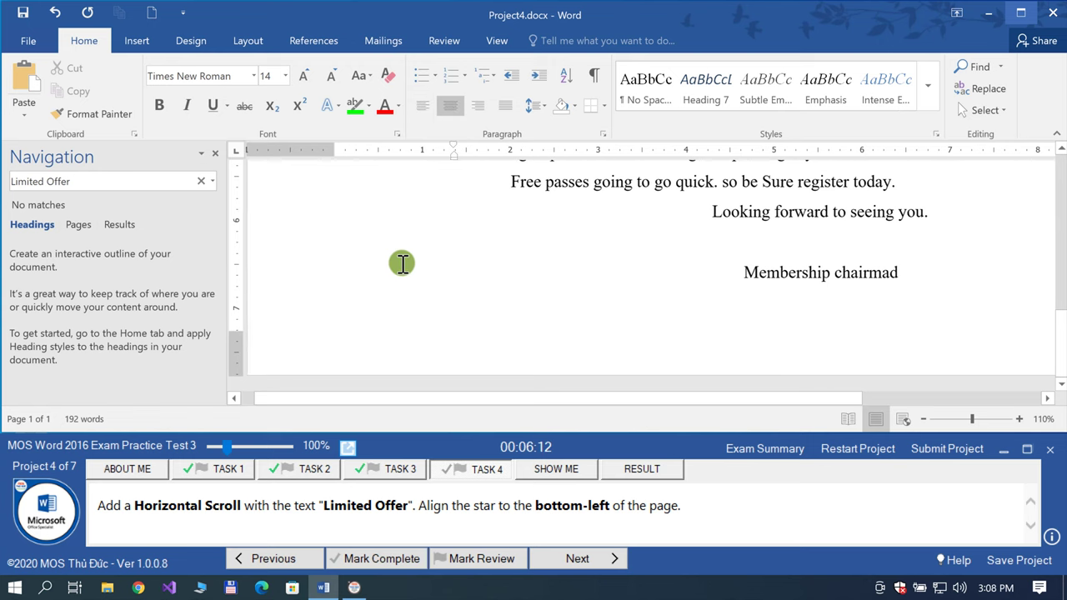
Step: Draw a Horizontal Scroll shape below the closing and paste 'Limited Offer' into it
click(150, 42)
click(239, 105)
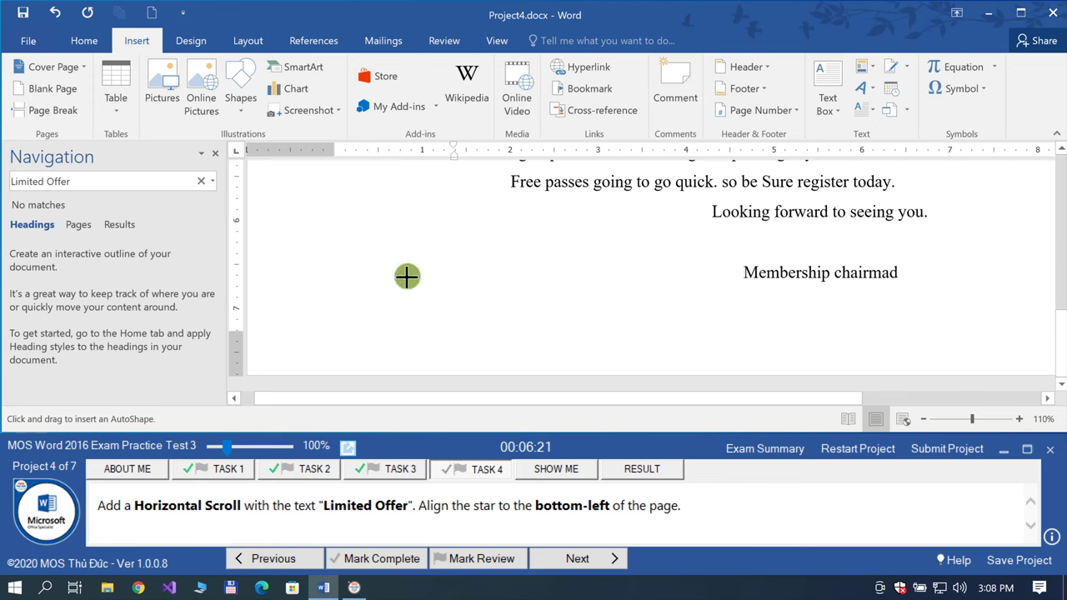
drag(399, 258, 610, 345)
right_click(492, 298)
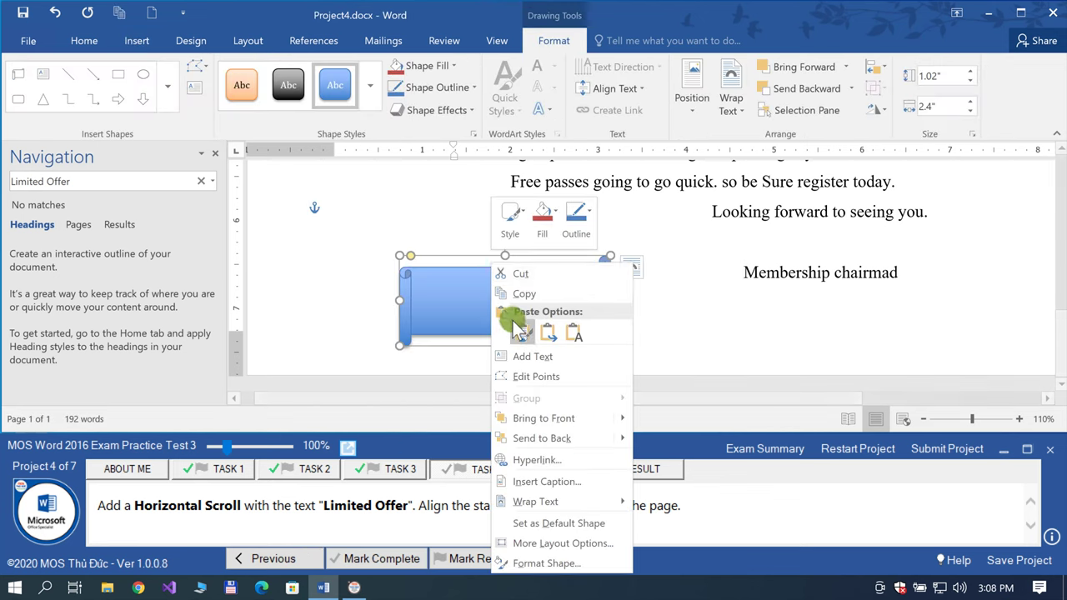
click(573, 332)
click(652, 347)
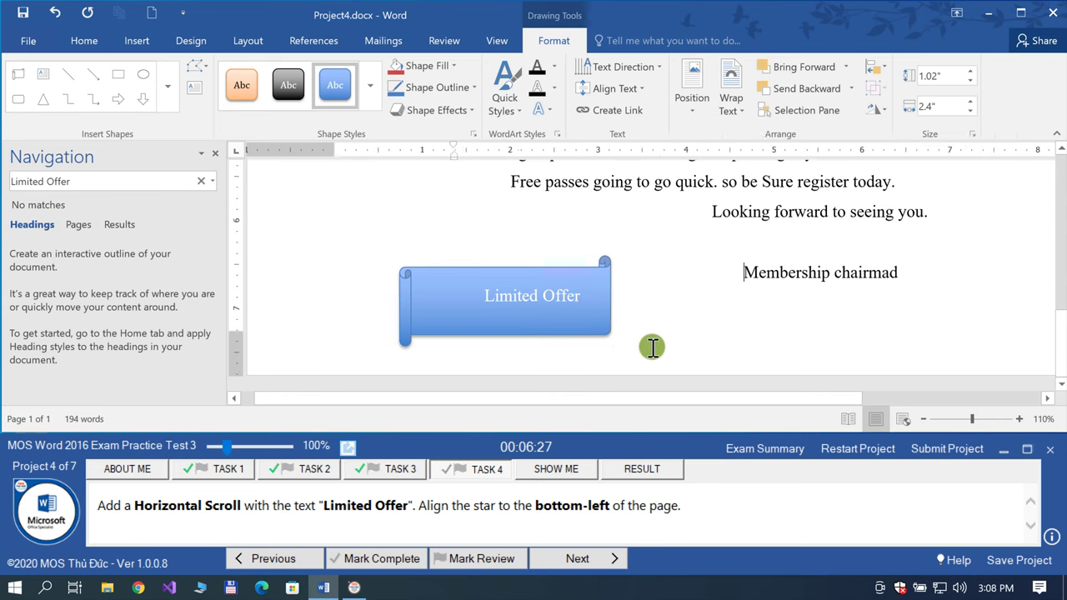
click(601, 333)
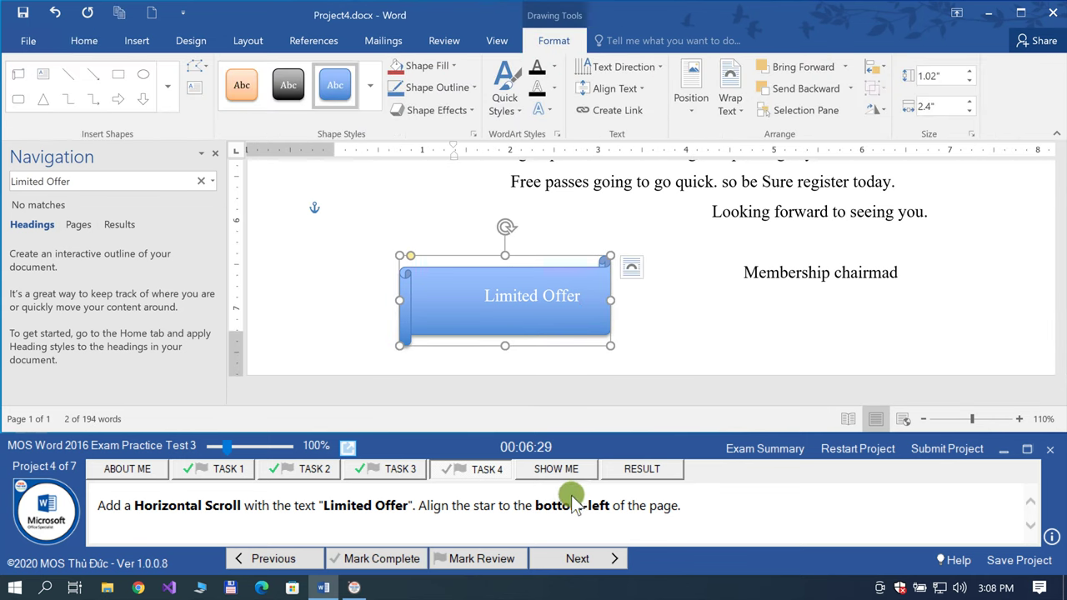
Step: Align the Limited Offer scroll to the page's left and bottom edges
click(883, 66)
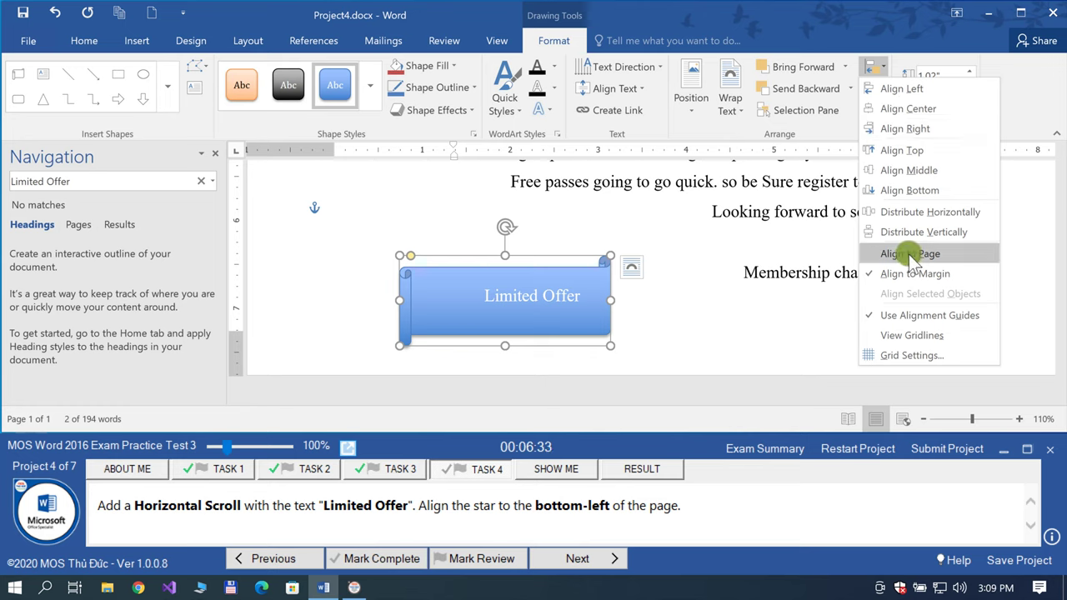
click(913, 254)
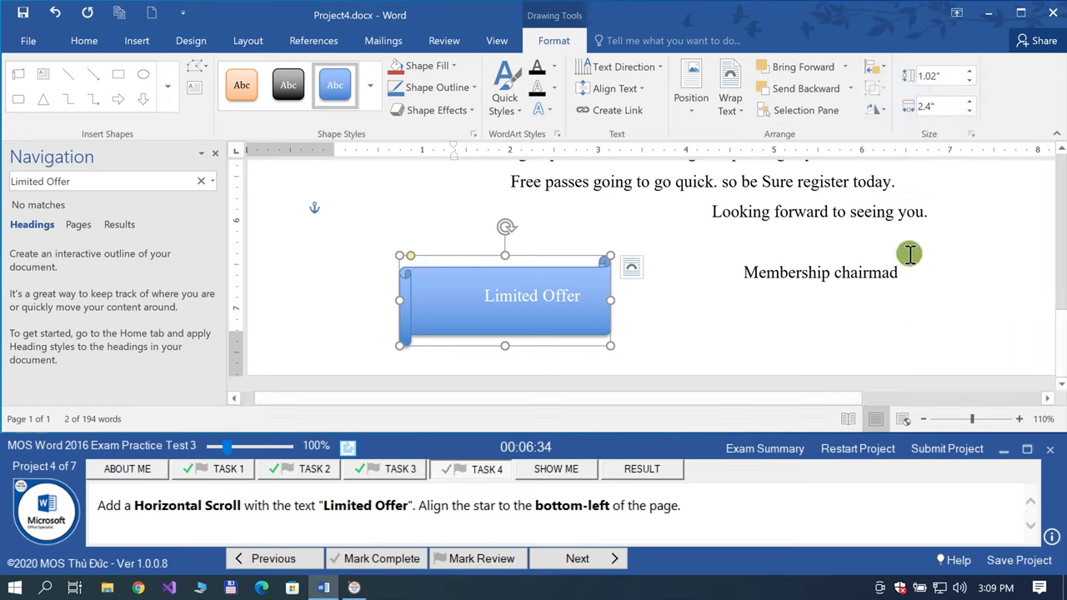
click(872, 66)
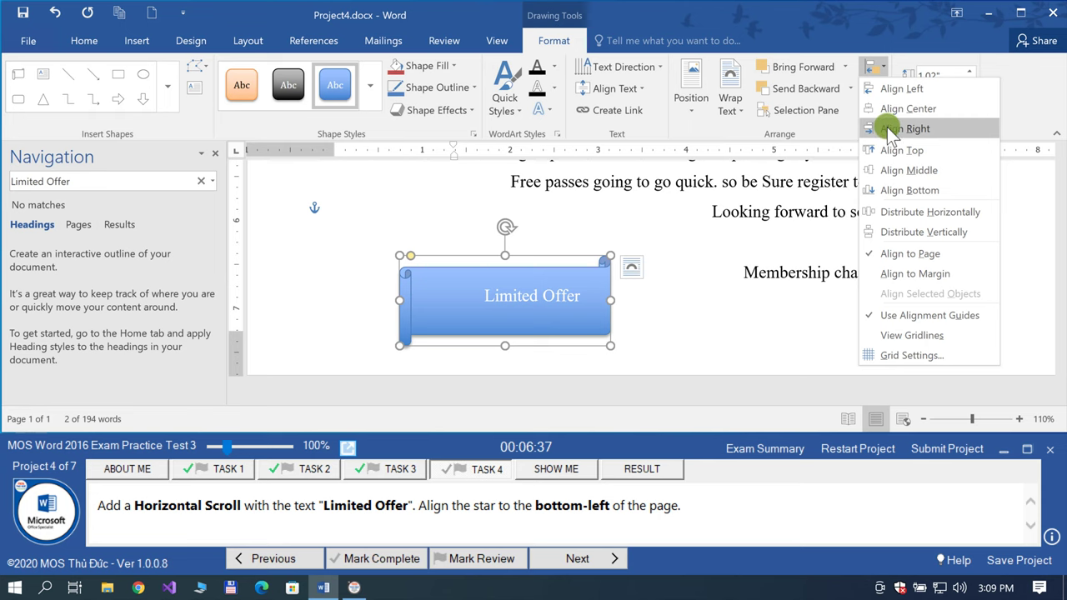
click(890, 89)
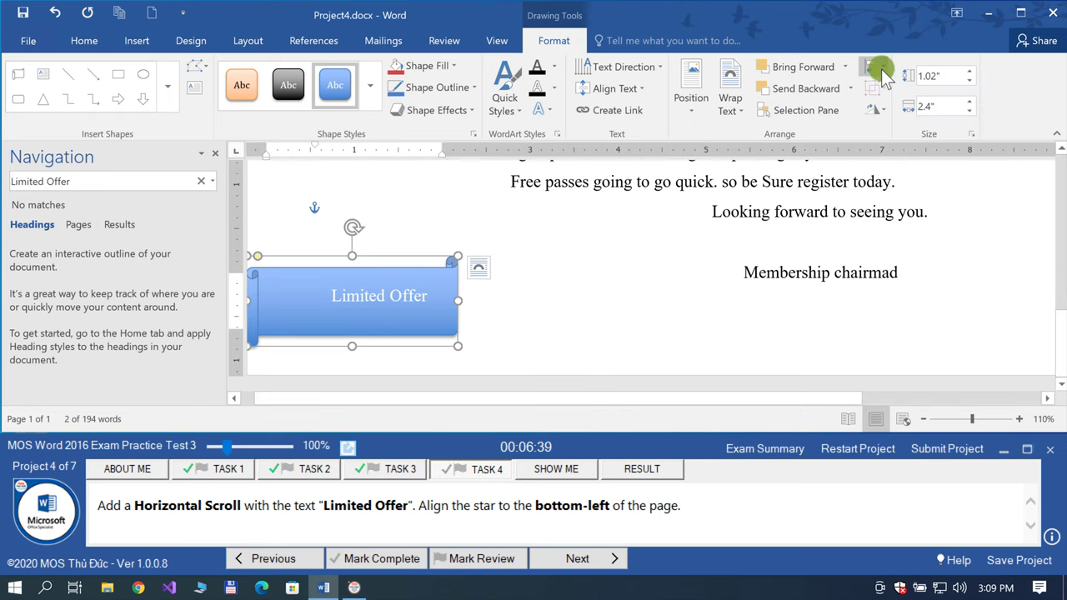
click(881, 69)
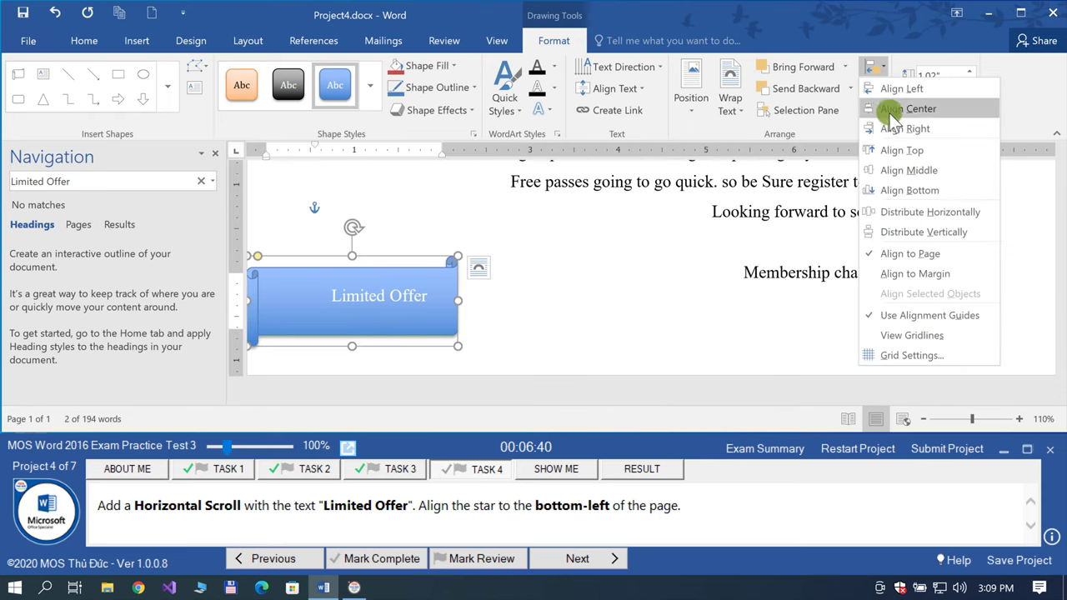
click(896, 190)
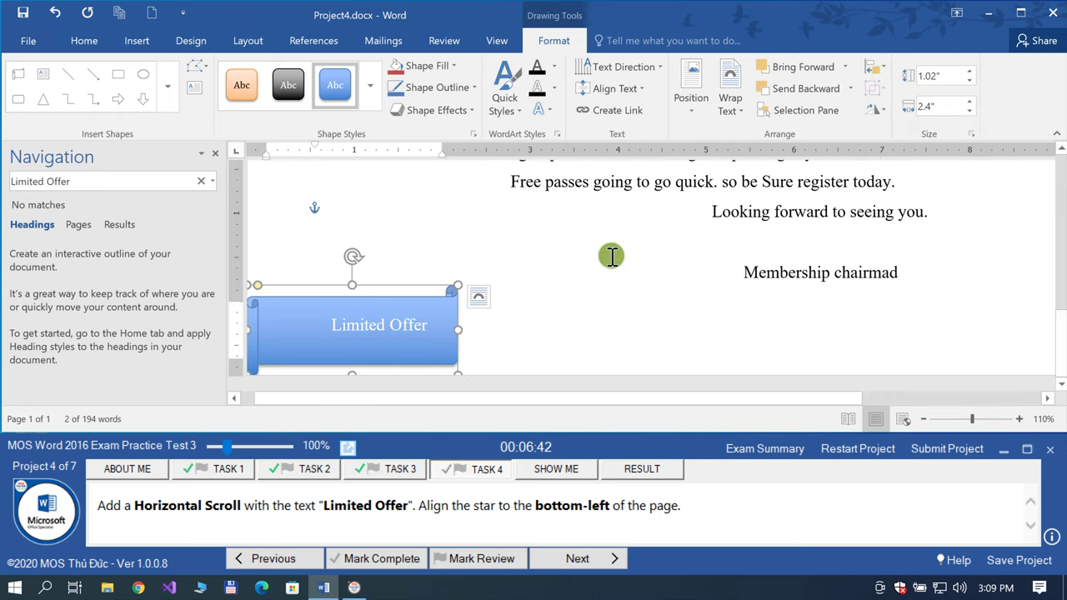
click(701, 255)
Step: Mark the scroll task complete and submit Project 4
scroll(599, 304, down, 2)
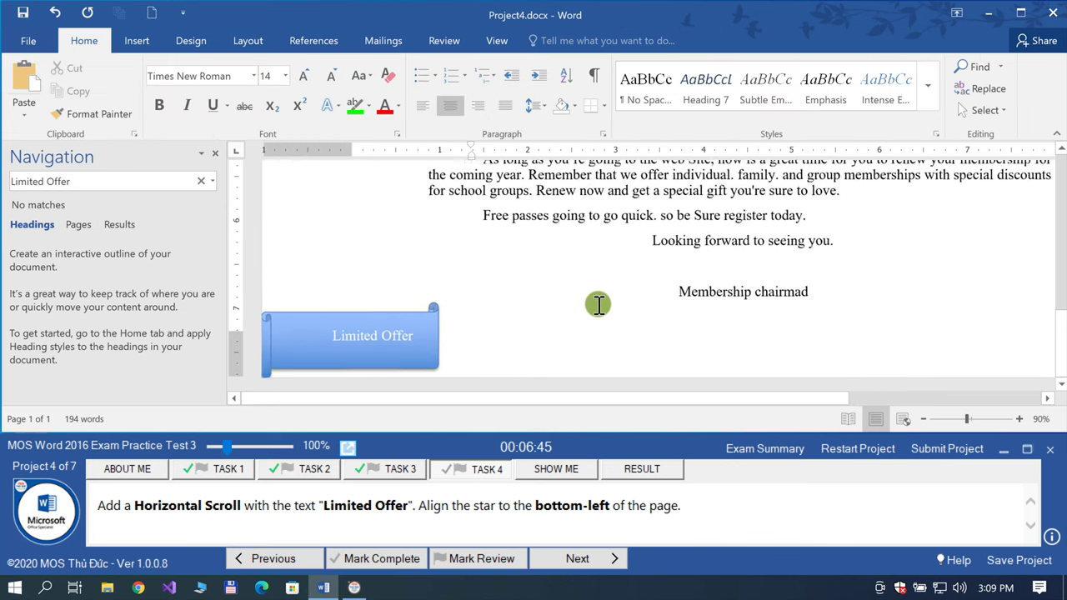
scroll(599, 305, down, 2)
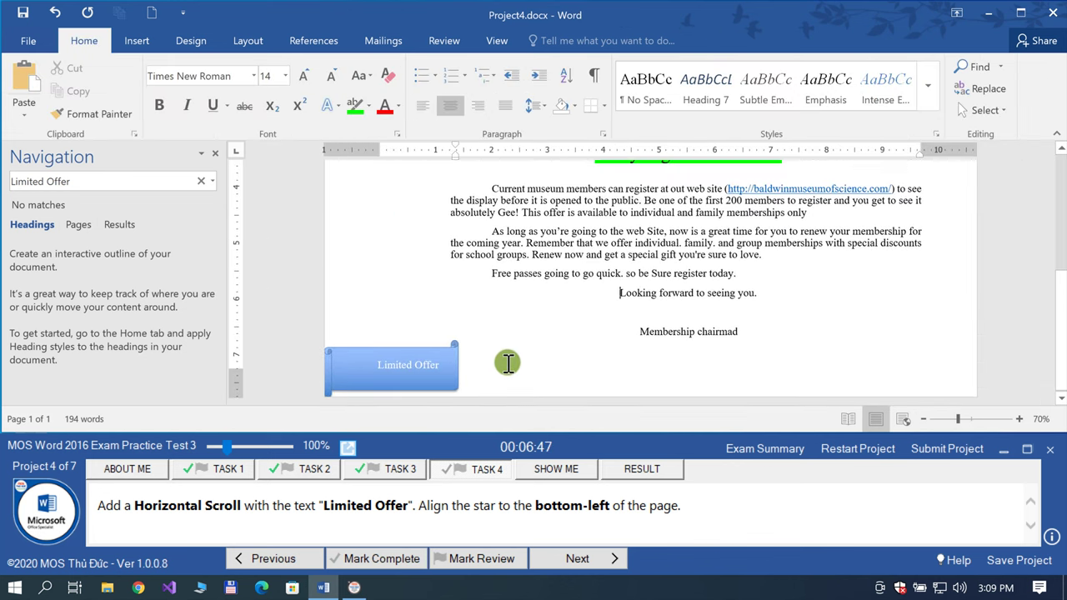
click(367, 563)
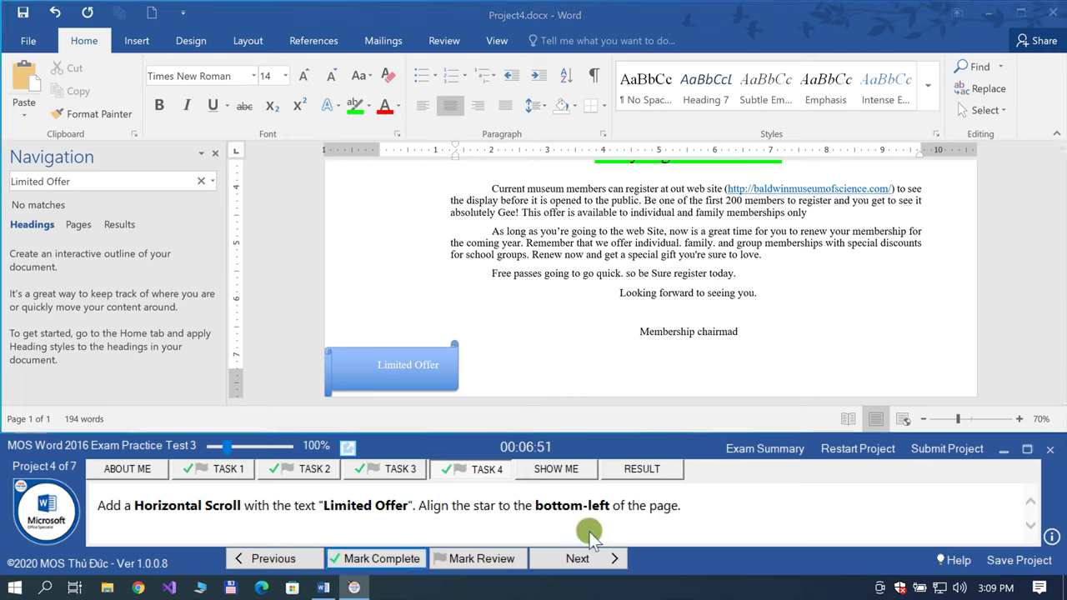
click(949, 451)
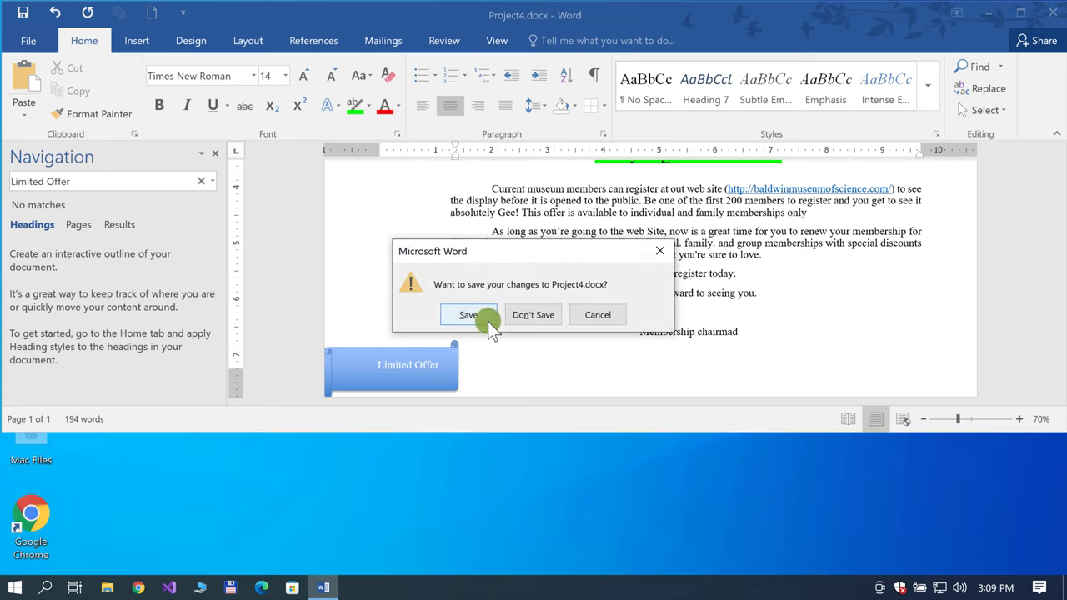
Step: Choose Save in the save-changes prompt to keep Project 4's edits
click(488, 319)
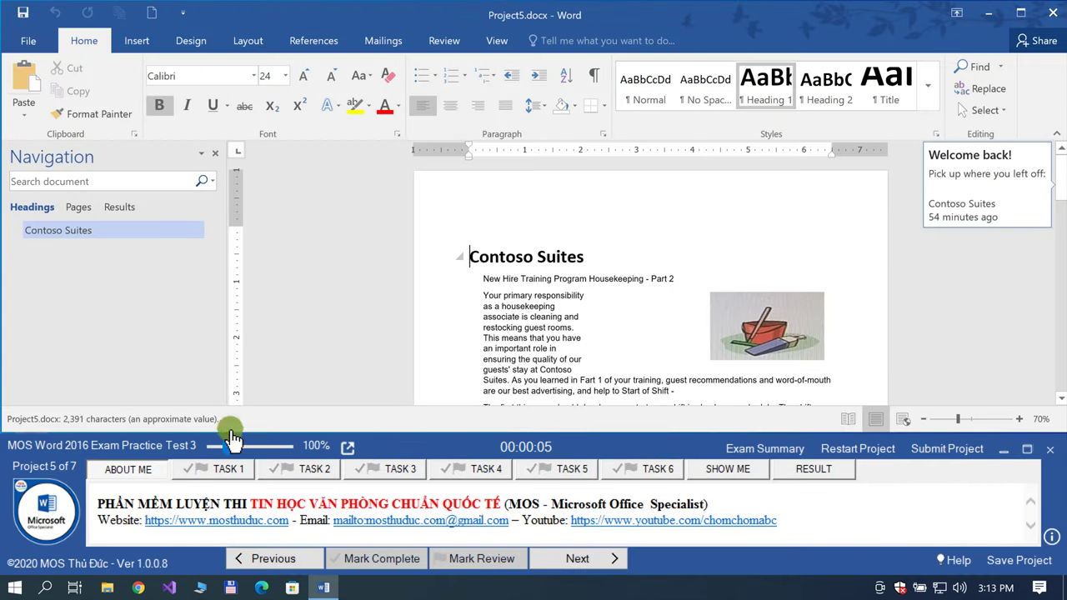
Step: Insert a page break just before the Room Cleaning heading
click(226, 470)
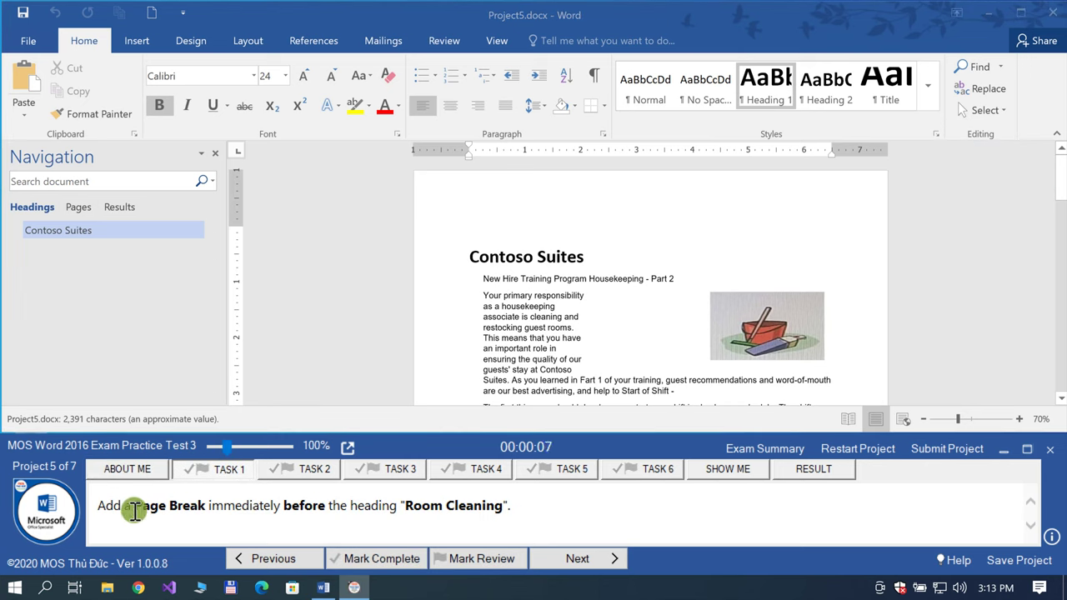
drag(148, 509, 195, 508)
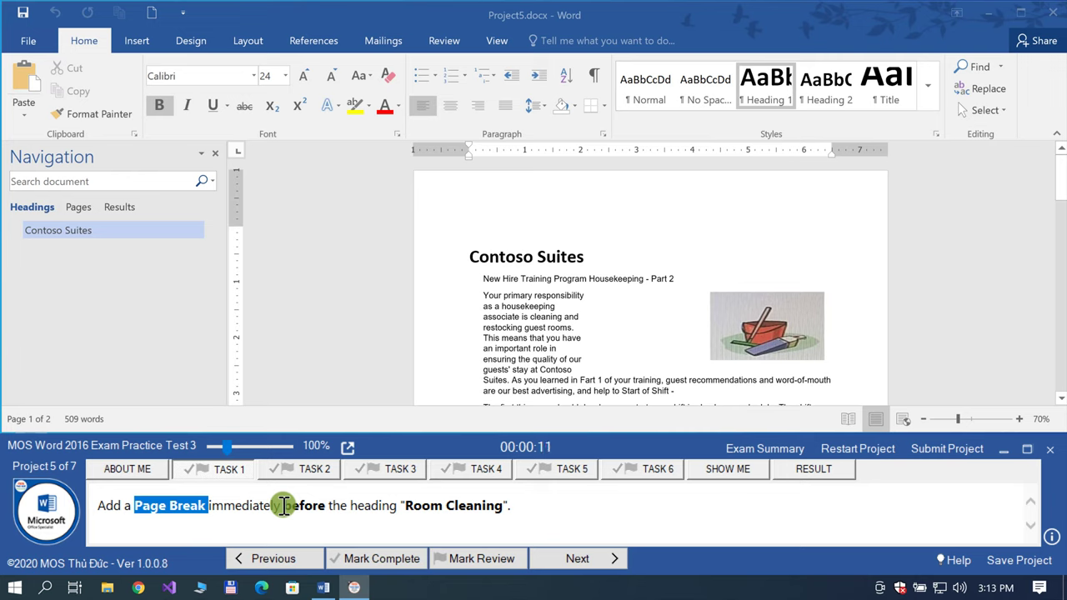
drag(284, 505, 302, 506)
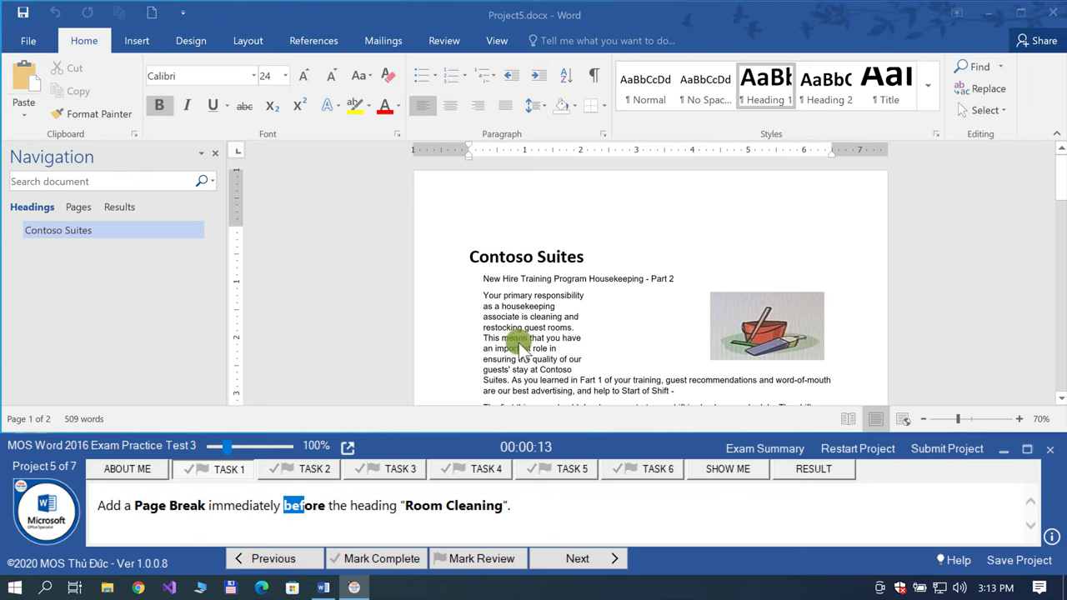
drag(407, 505, 490, 505)
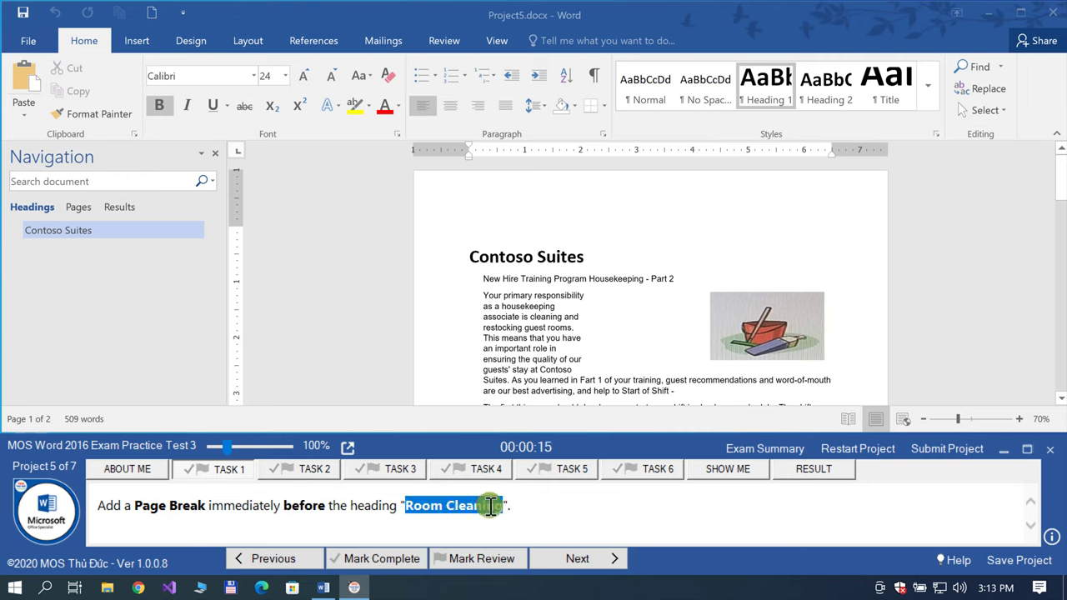
click(140, 166)
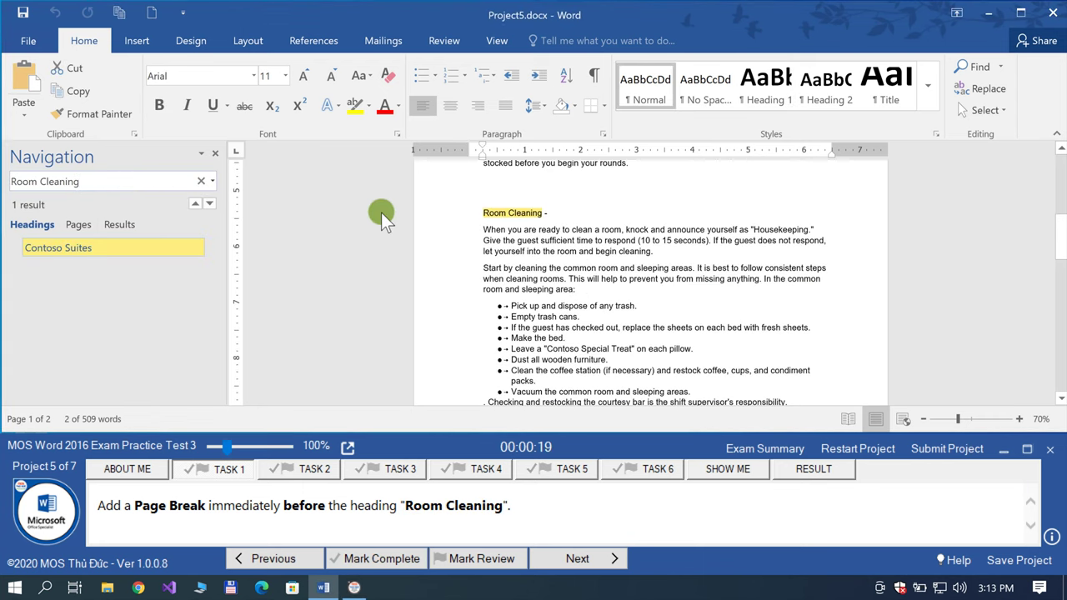
click(483, 213)
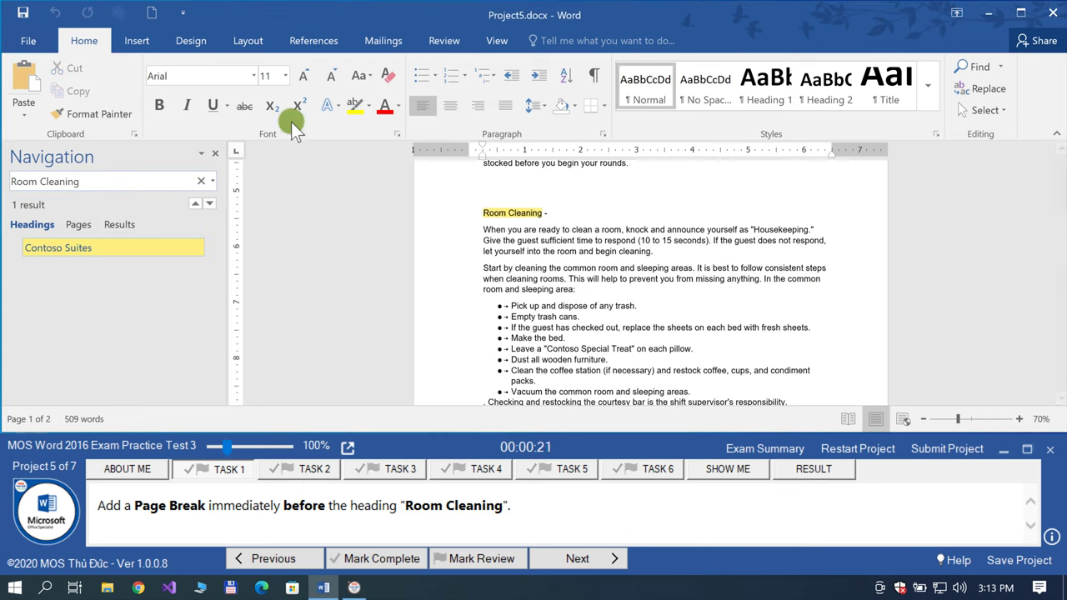
click(245, 49)
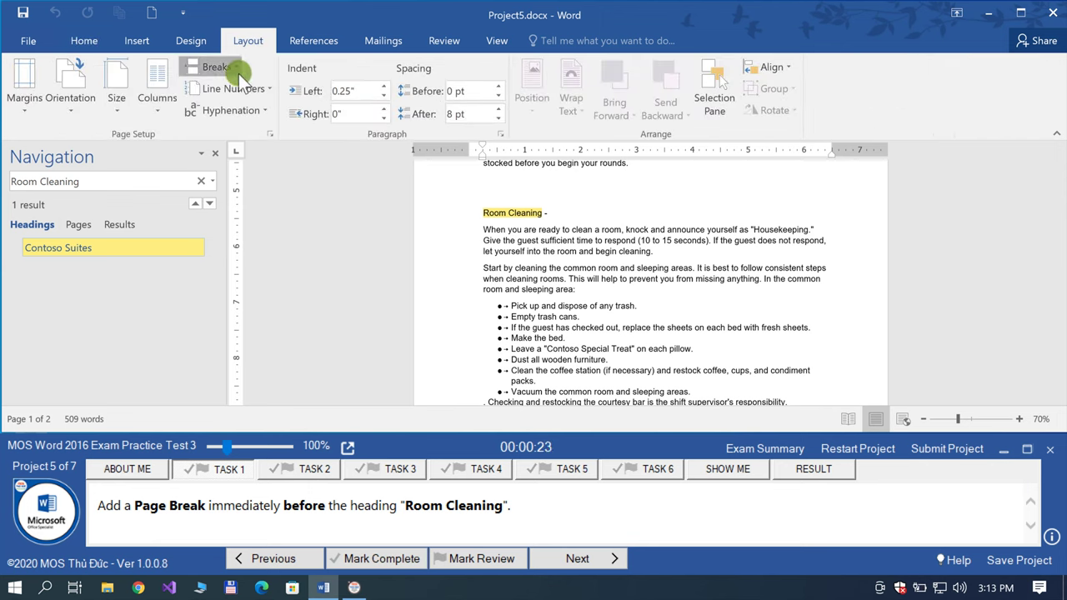
click(239, 71)
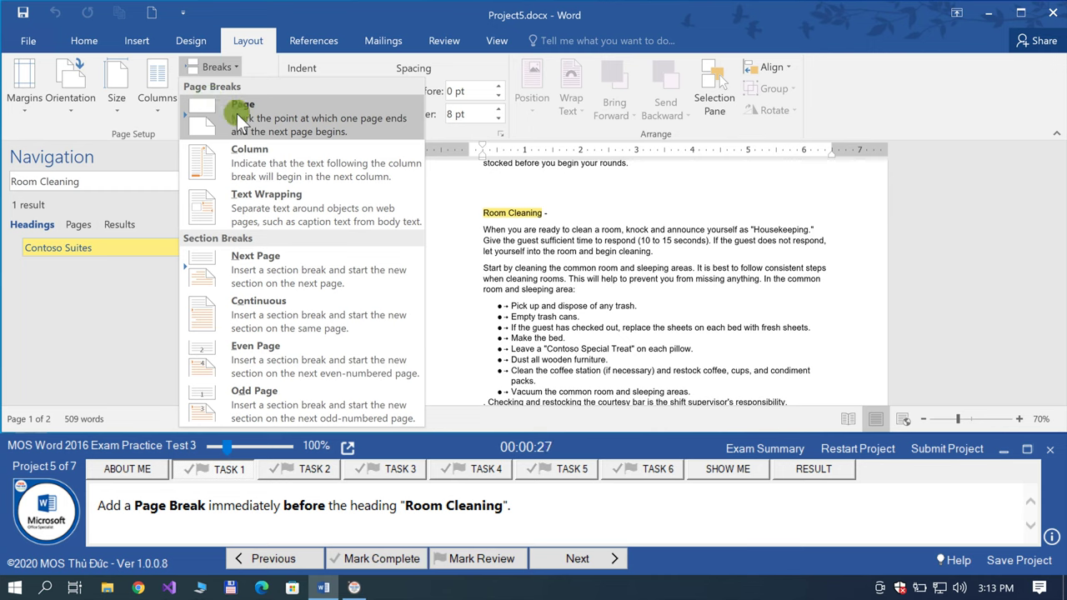
click(237, 114)
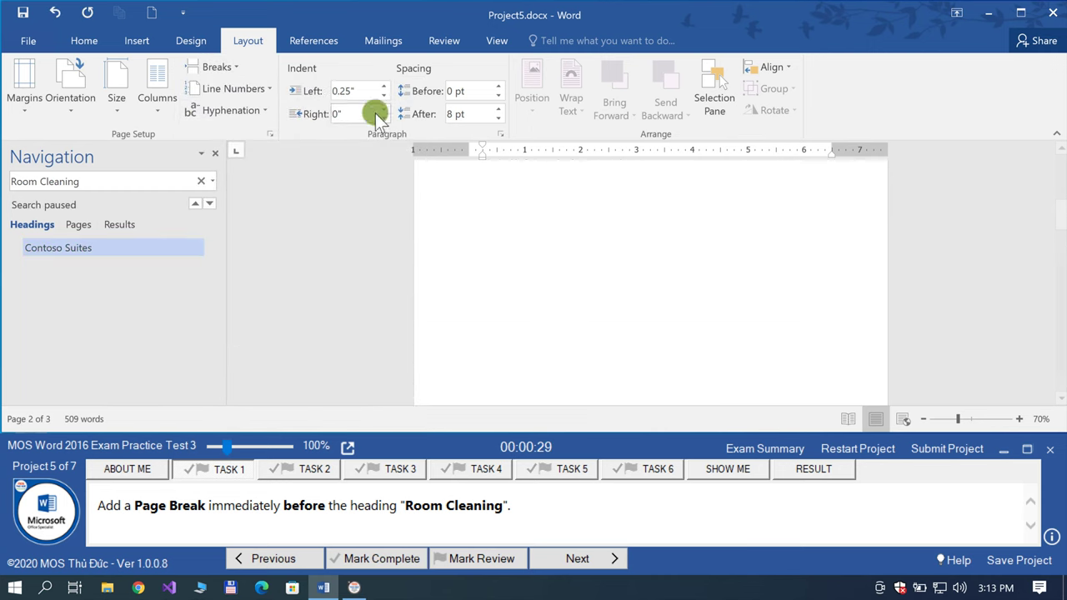
Step: Turn on Show/Hide ¶ to verify the break, then mark the task complete and continue
click(93, 44)
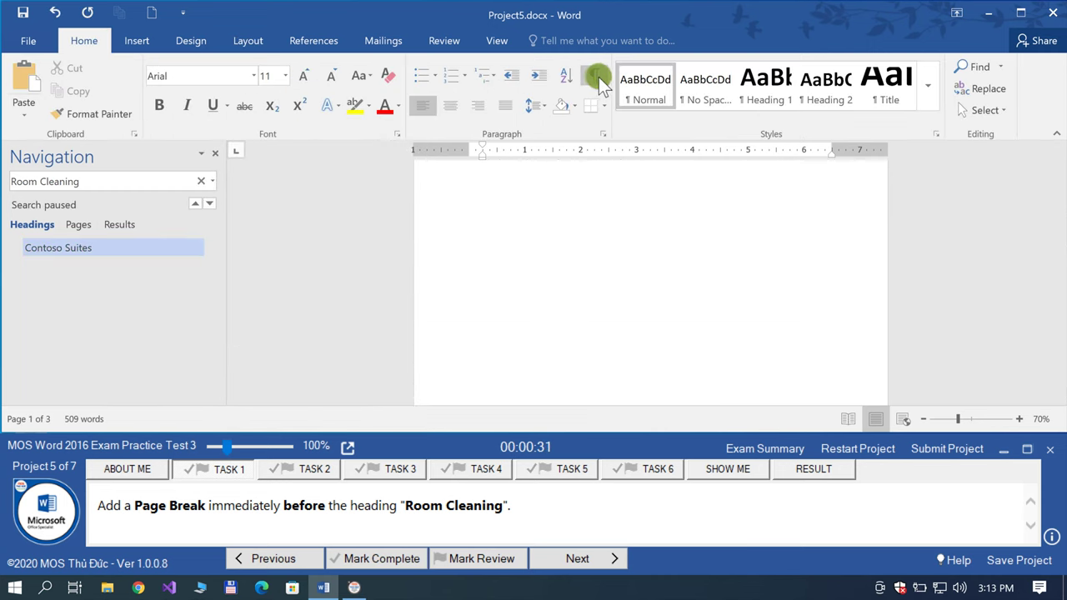
click(597, 77)
scroll(543, 233, down, 3)
scroll(543, 234, down, 2)
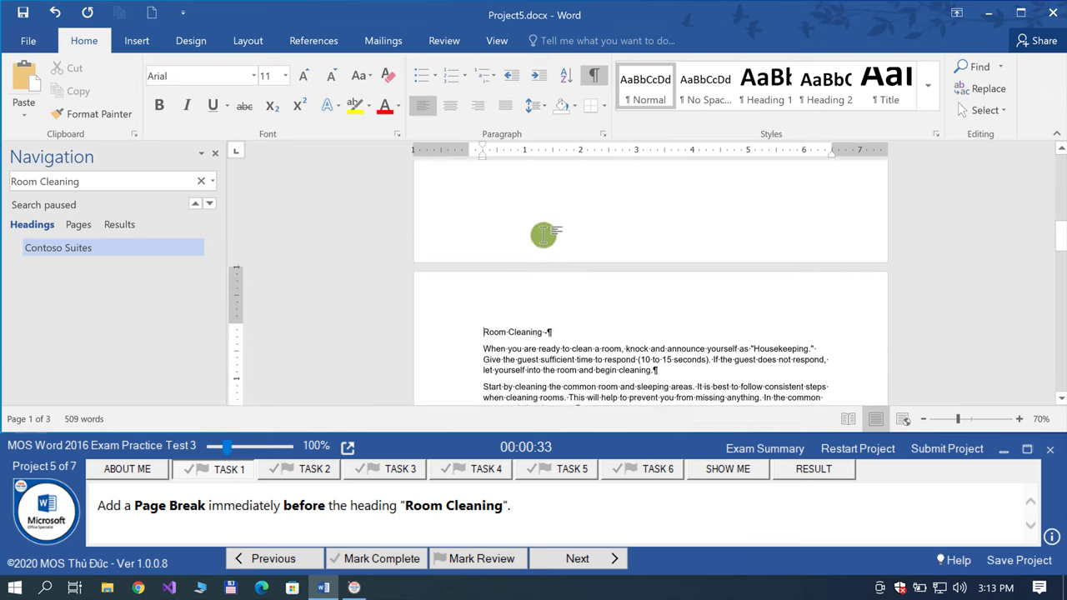
scroll(542, 234, down, 1)
click(405, 557)
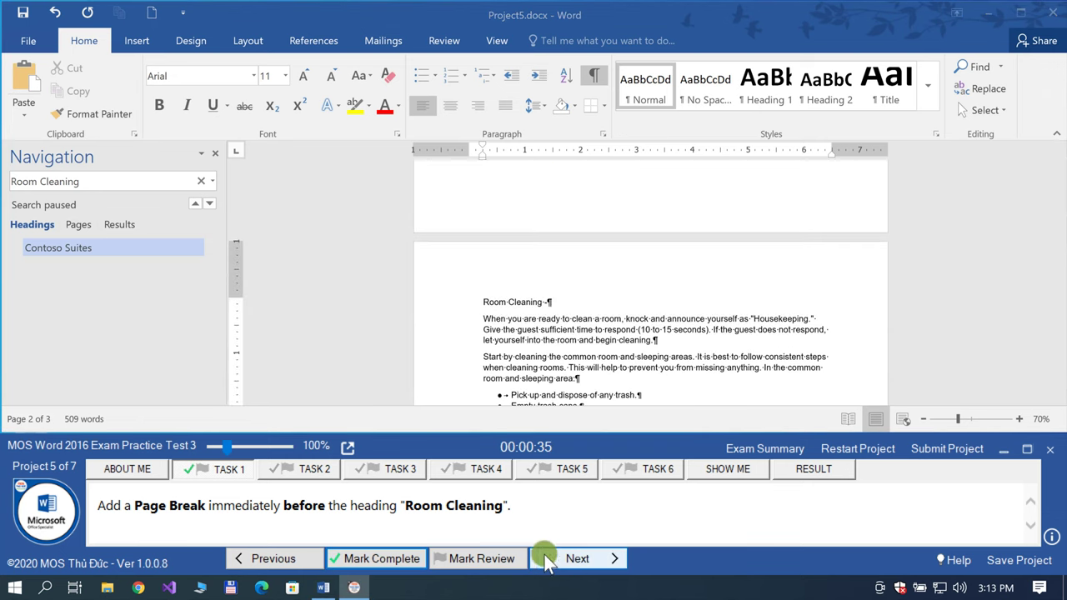
click(548, 562)
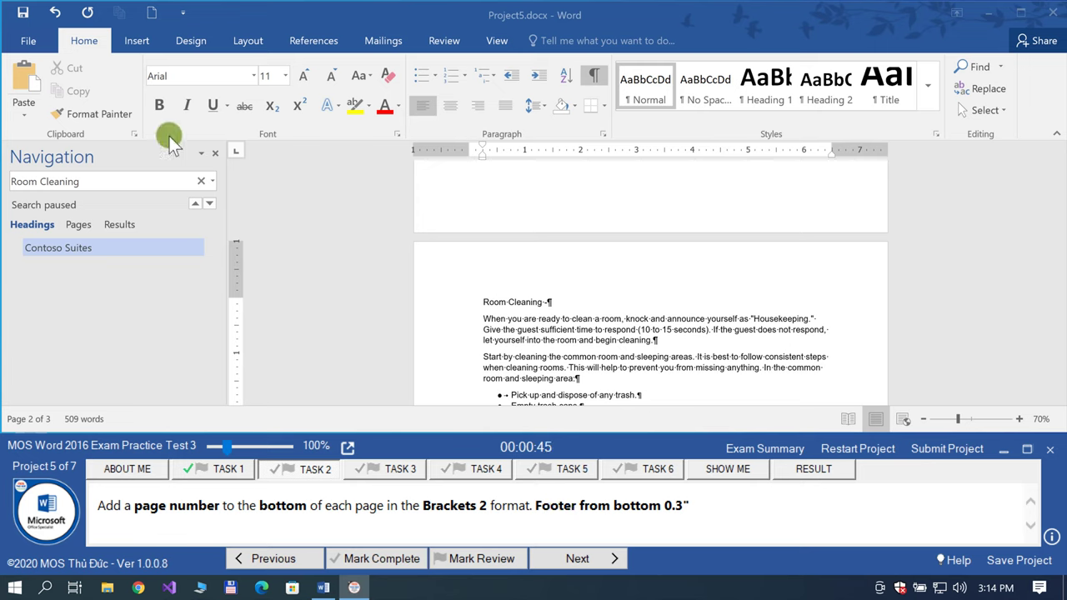
Step: Insert a Brackets 2 page number at the bottom of the page
click(132, 35)
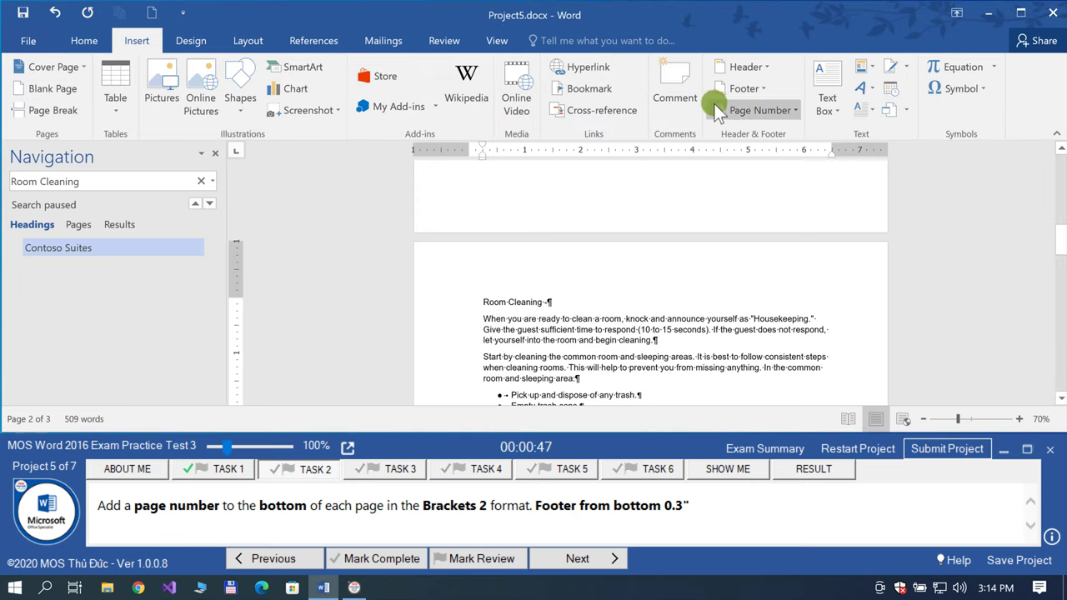
click(762, 112)
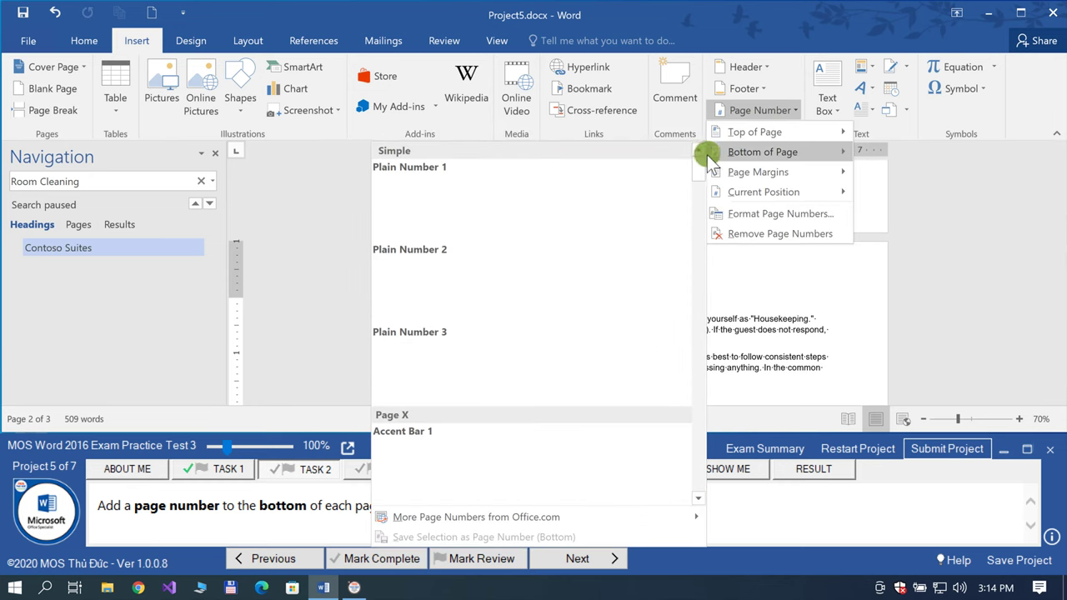
mouse_move(762, 152)
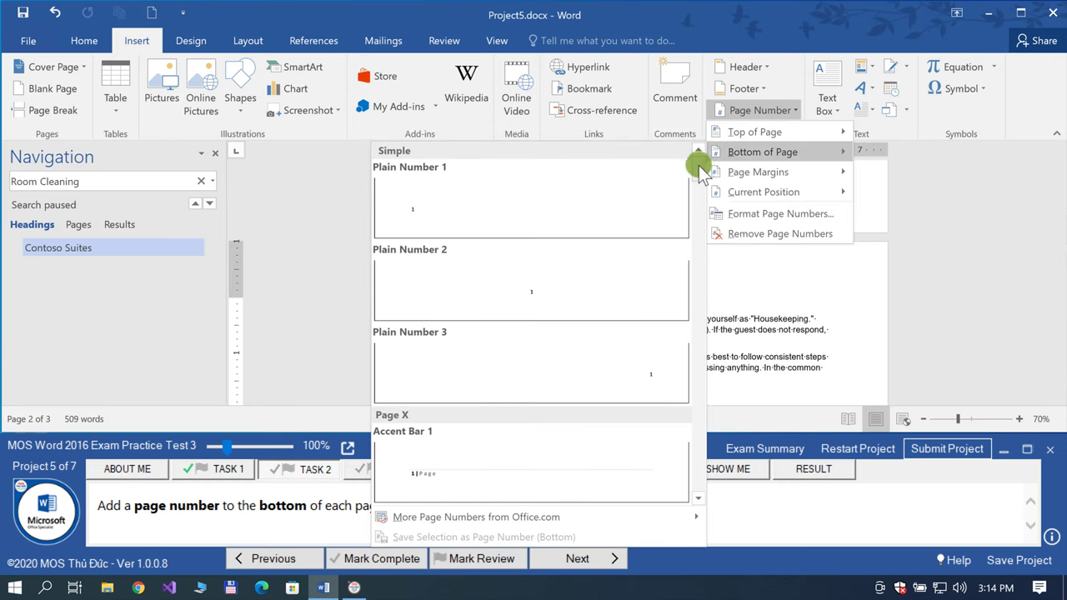
drag(698, 165, 689, 215)
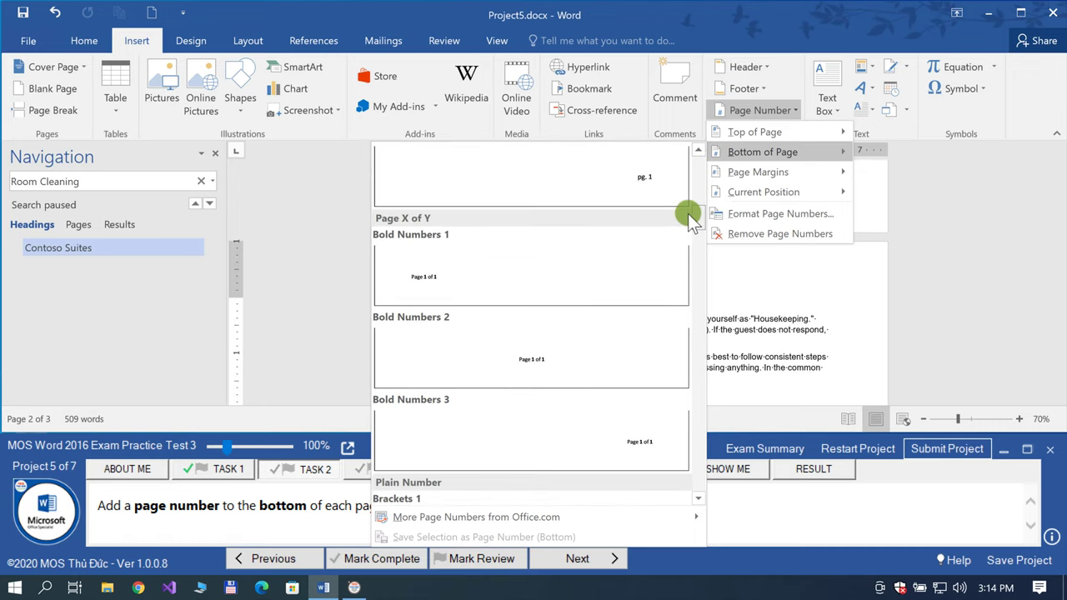
click(343, 498)
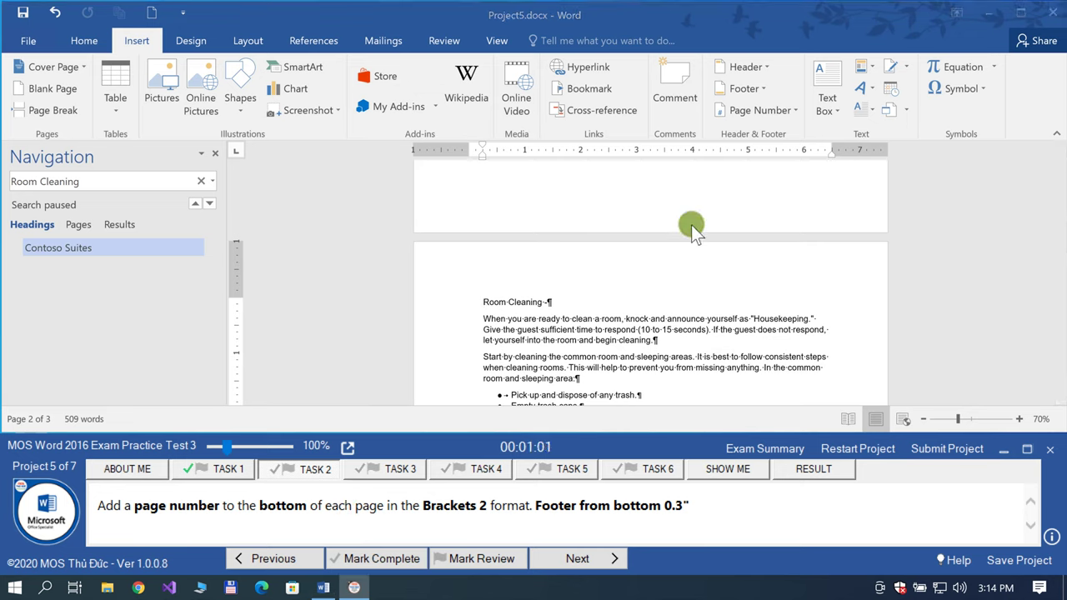
click(759, 108)
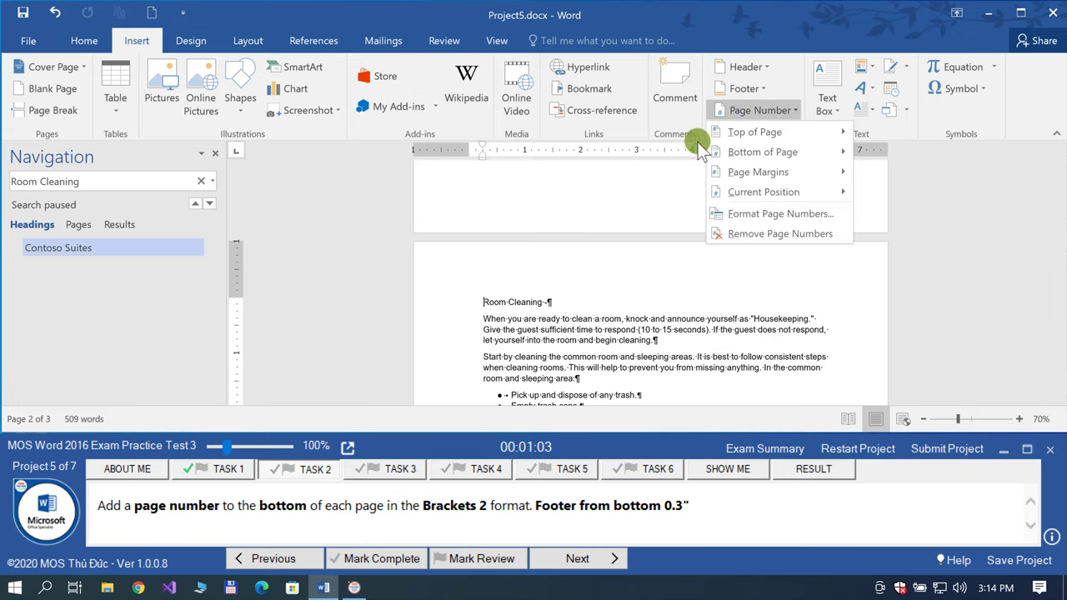
scroll(686, 241, down, 5)
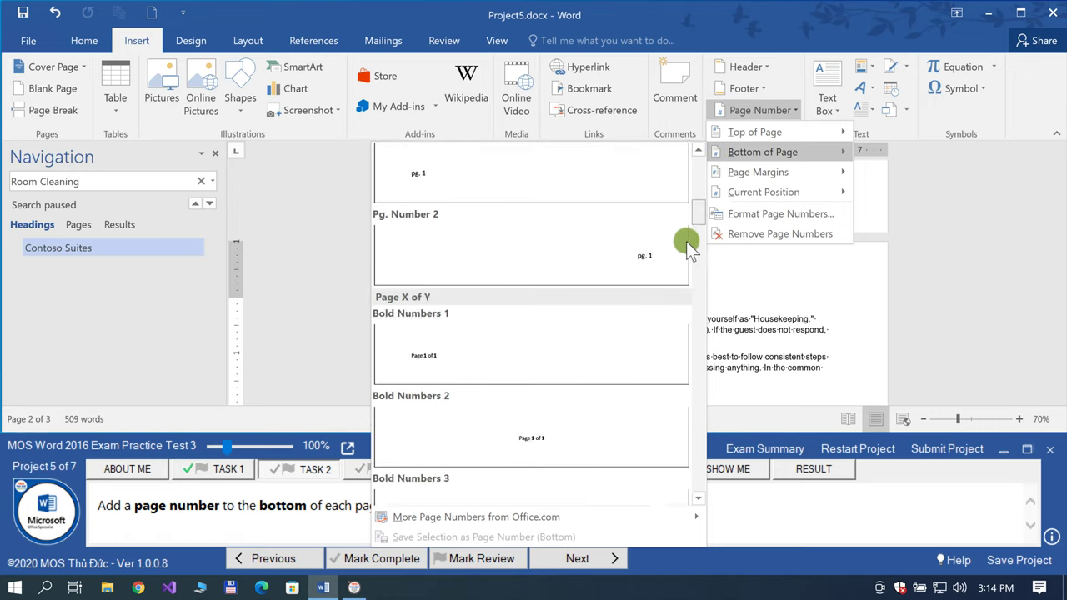
scroll(681, 284, down, 10)
scroll(684, 283, up, 3)
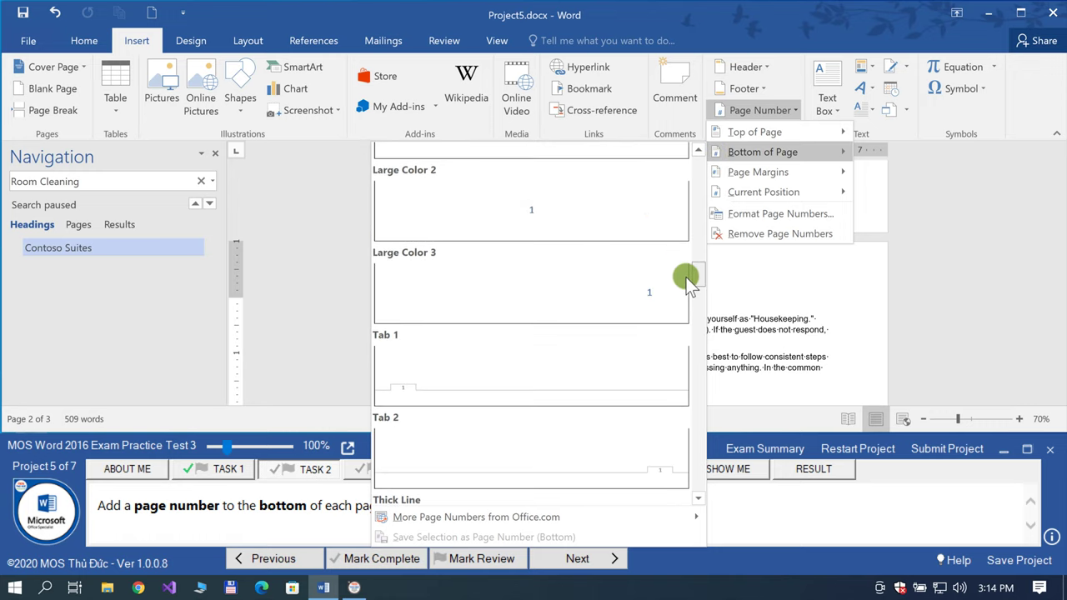
drag(686, 276, 693, 321)
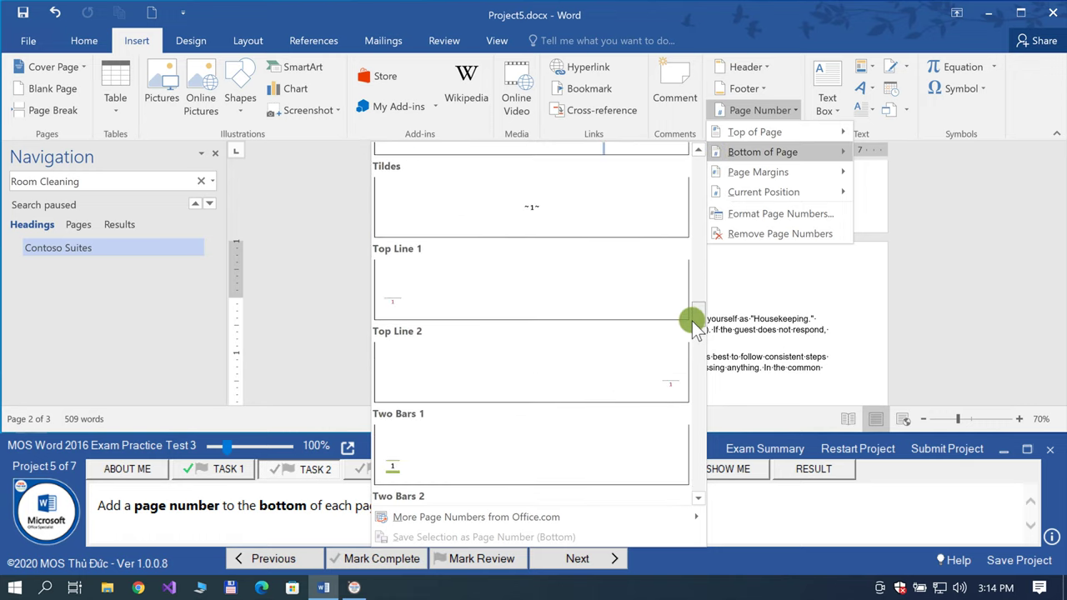
mouse_move(694, 321)
mouse_down()
mouse_move(701, 392)
mouse_move(712, 241)
mouse_up()
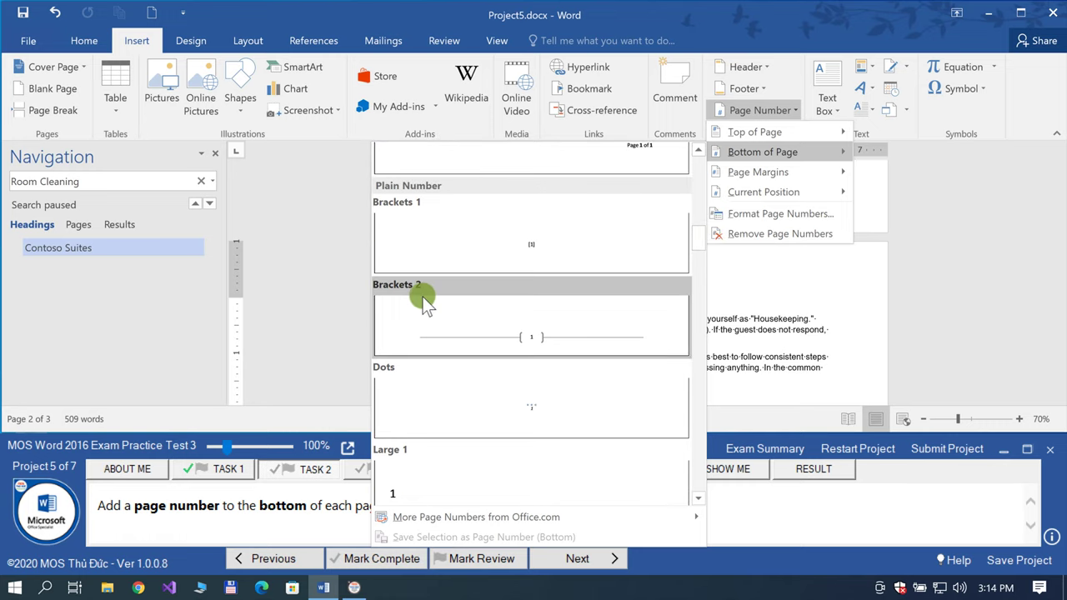
click(530, 339)
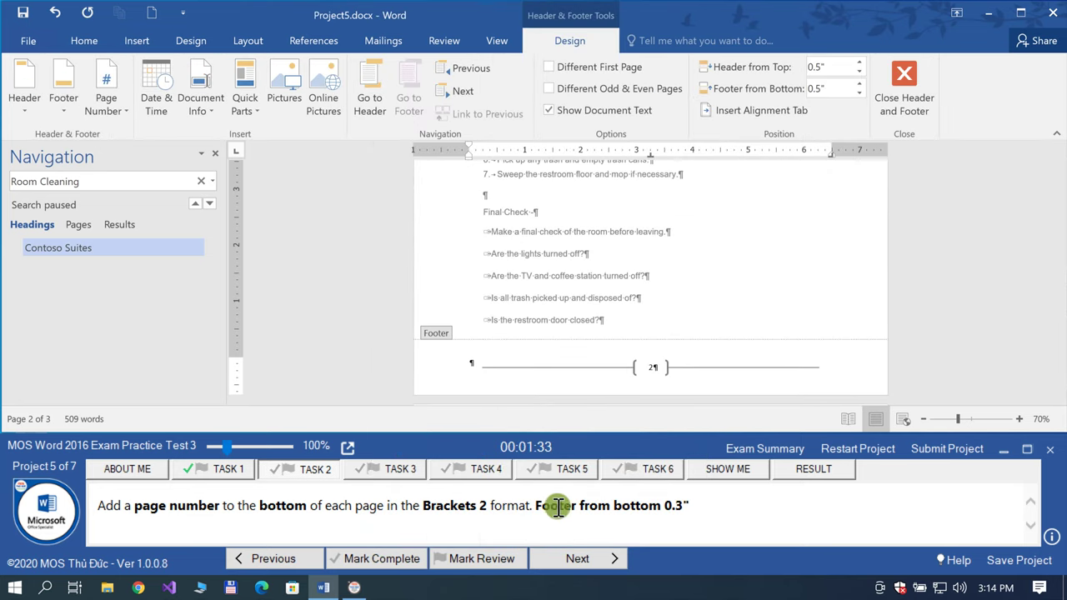
Step: Set the footer distance from bottom to 0.3" and close the footer
drag(536, 506, 642, 506)
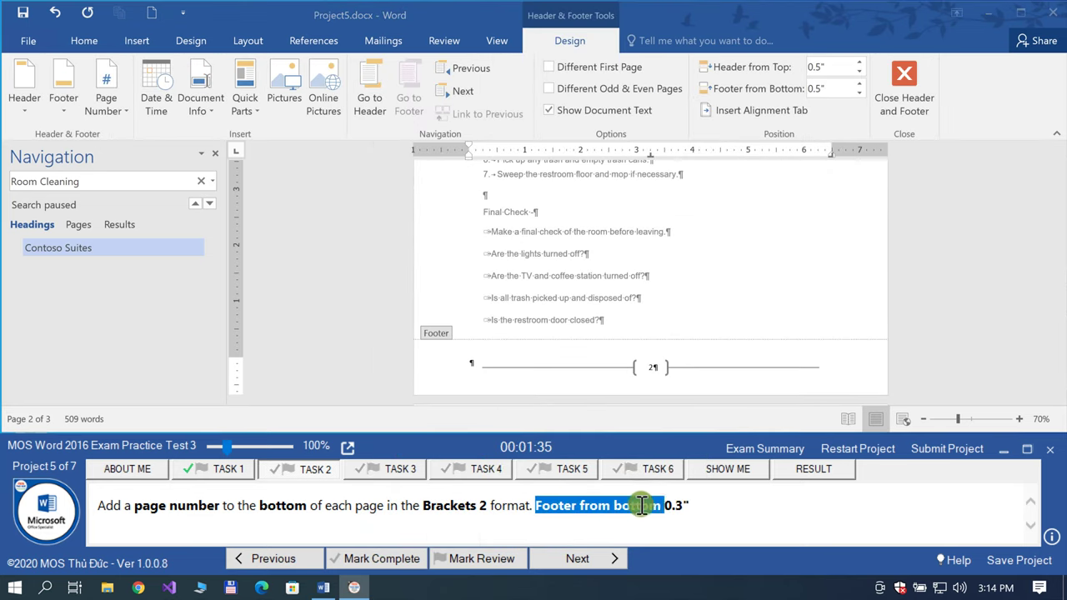
drag(671, 508, 673, 506)
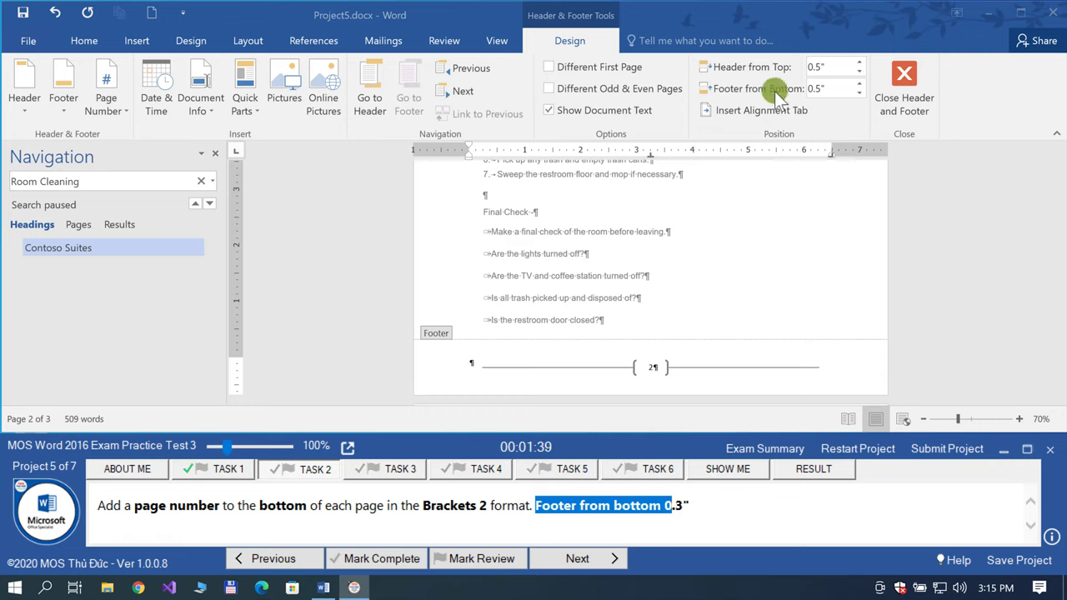
click(860, 94)
click(861, 93)
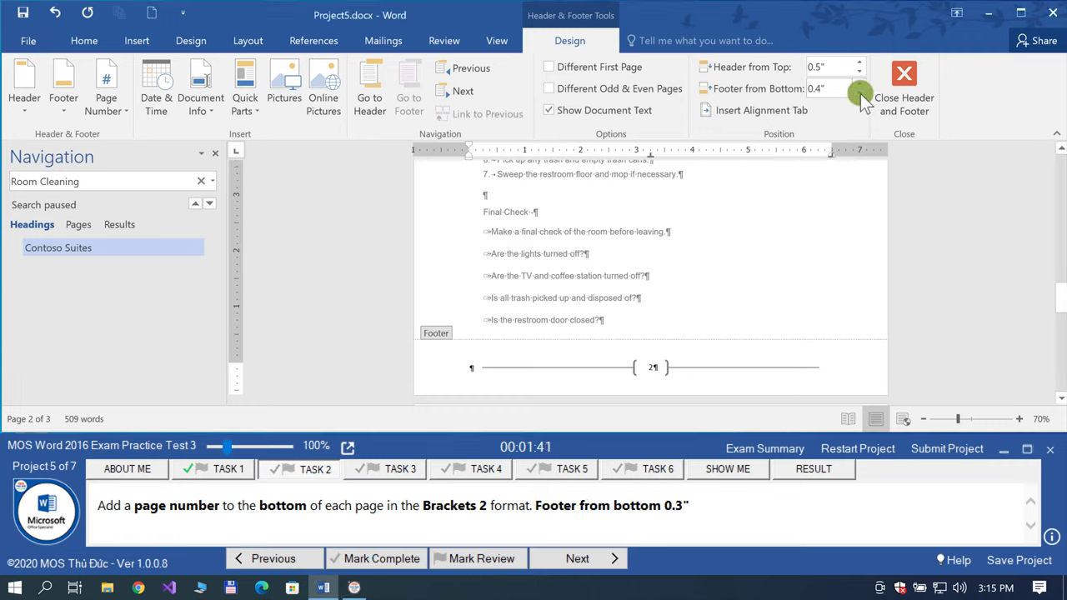
click(860, 94)
click(834, 92)
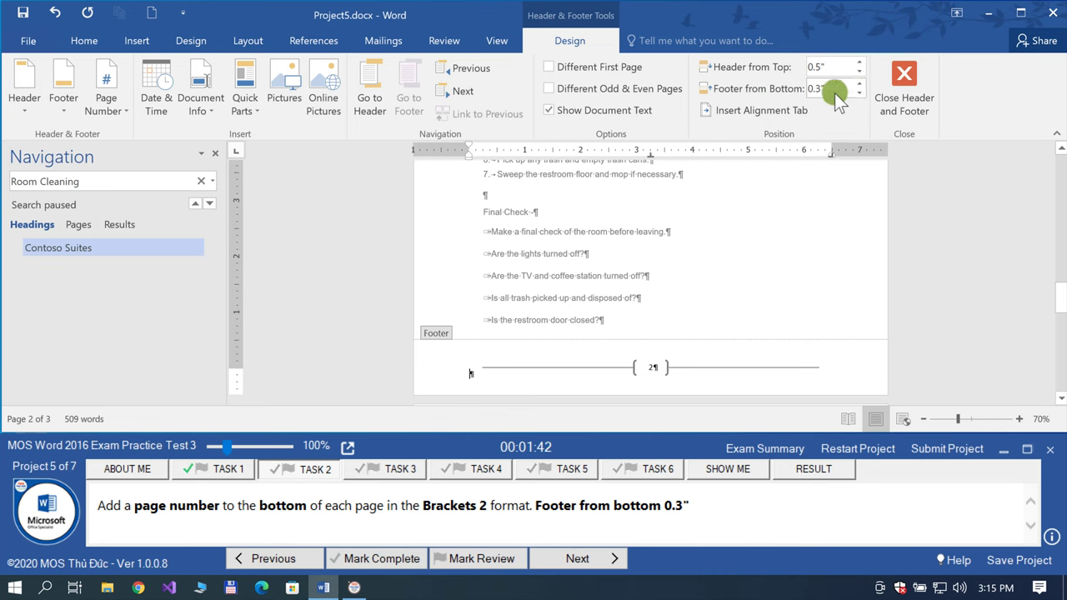
click(904, 98)
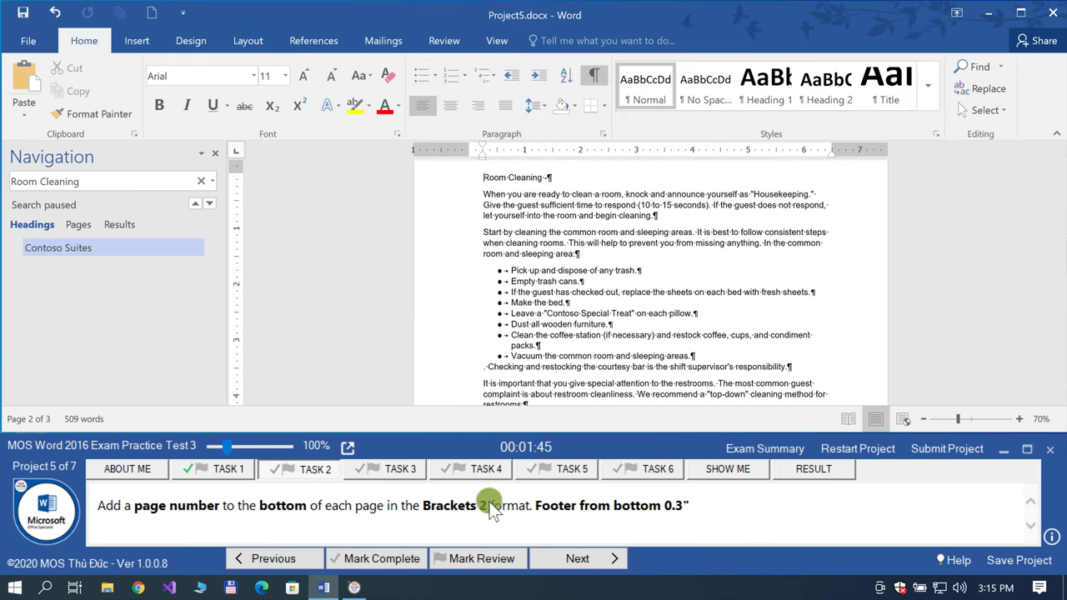
Step: Mark the page-number task complete and place the cursor after the Contoso Suites title
click(423, 560)
click(560, 562)
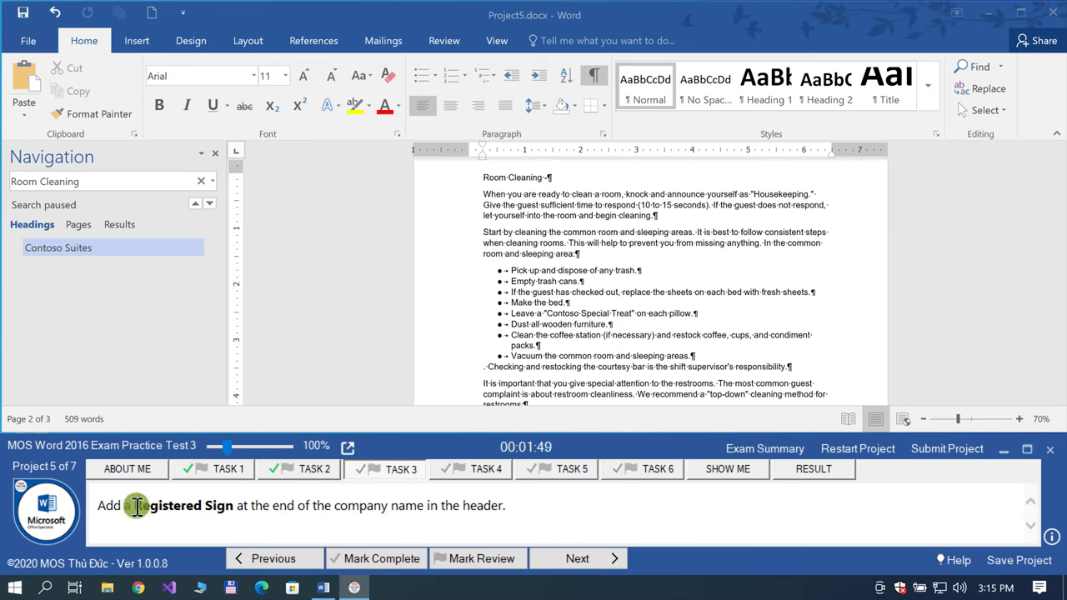
drag(137, 506, 162, 511)
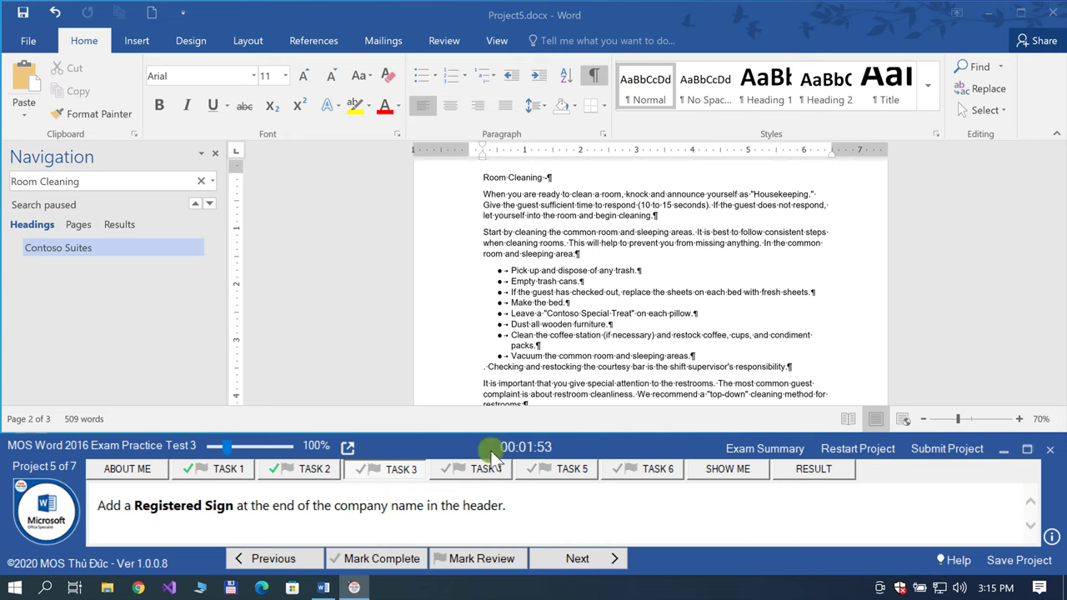
scroll(578, 346, up, 5)
scroll(578, 346, up, 5)
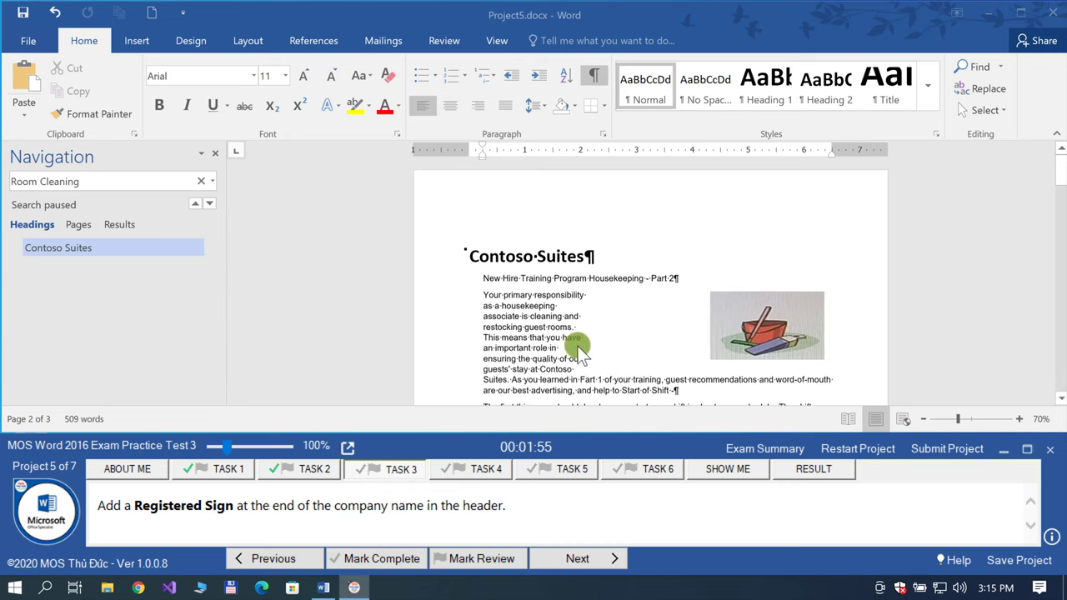
click(589, 256)
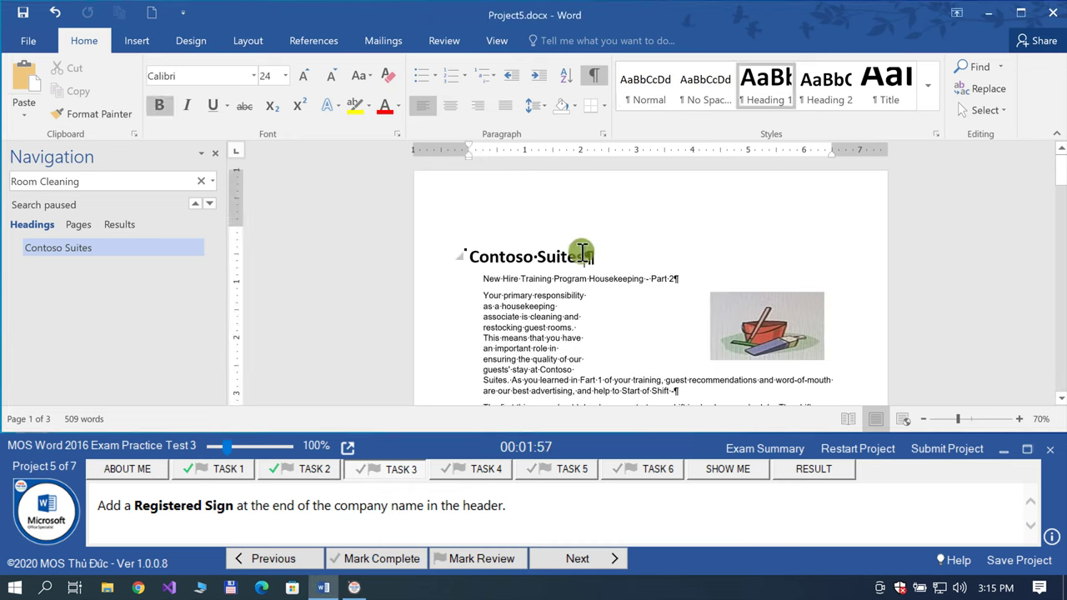
Step: Insert the ® Registered special character after Contoso Suites, then mark task 3 complete
click(137, 48)
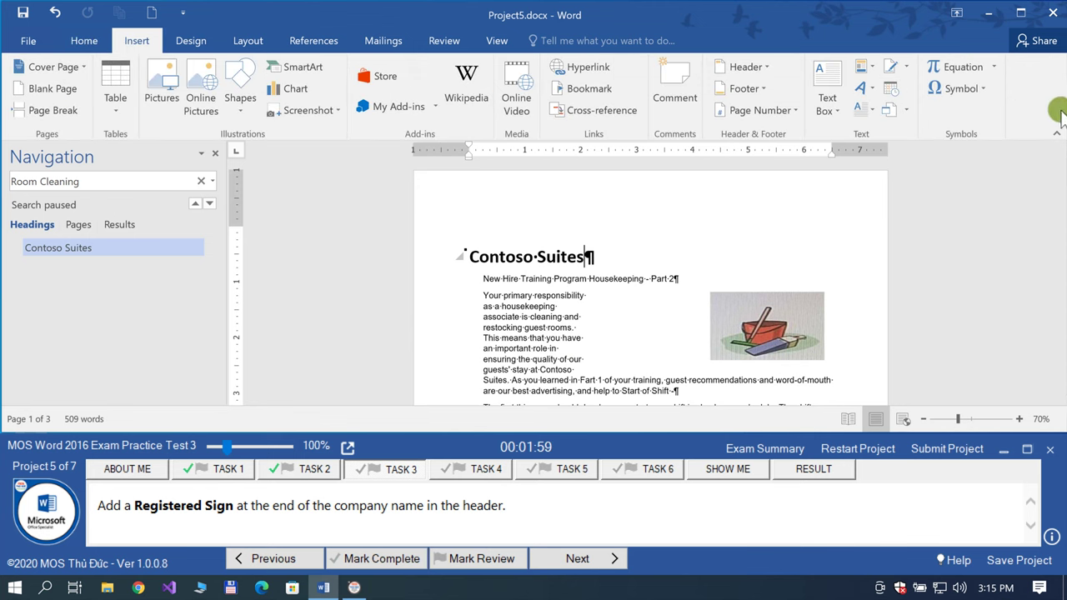
click(975, 88)
click(958, 210)
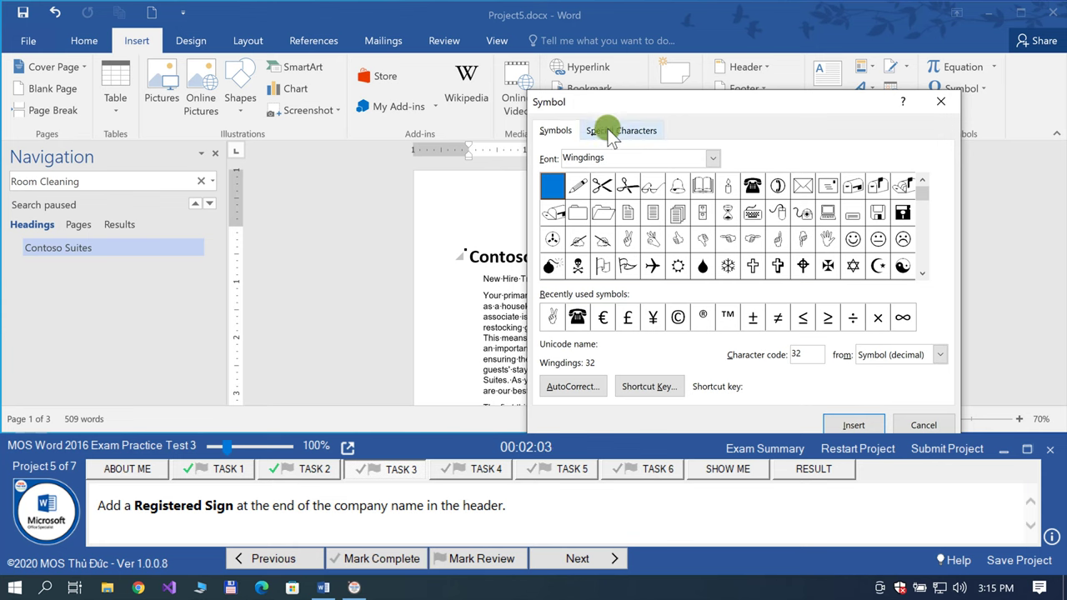
click(612, 132)
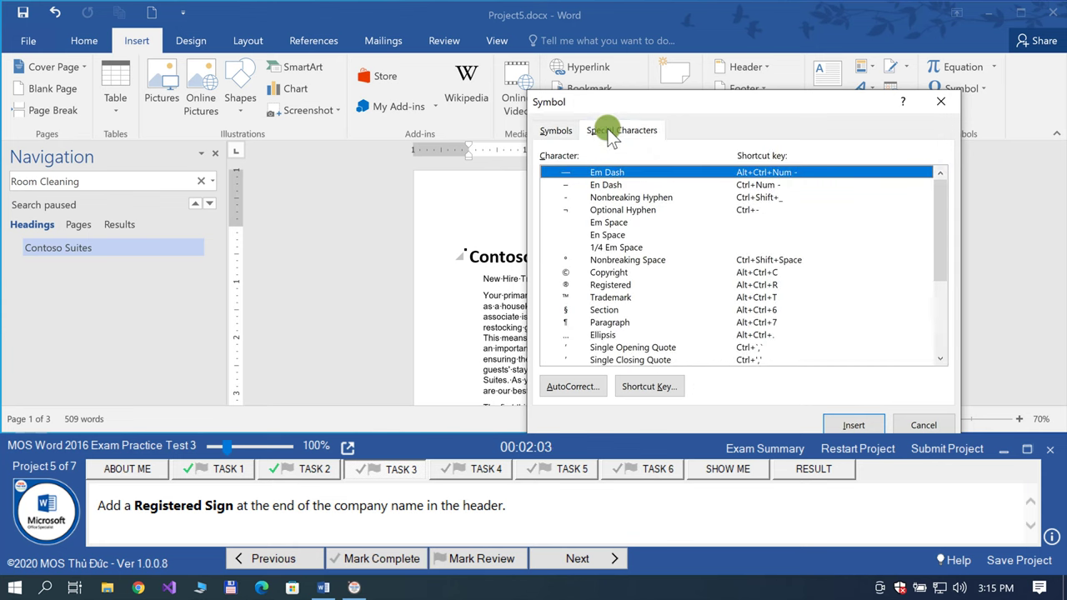
click(617, 285)
click(850, 421)
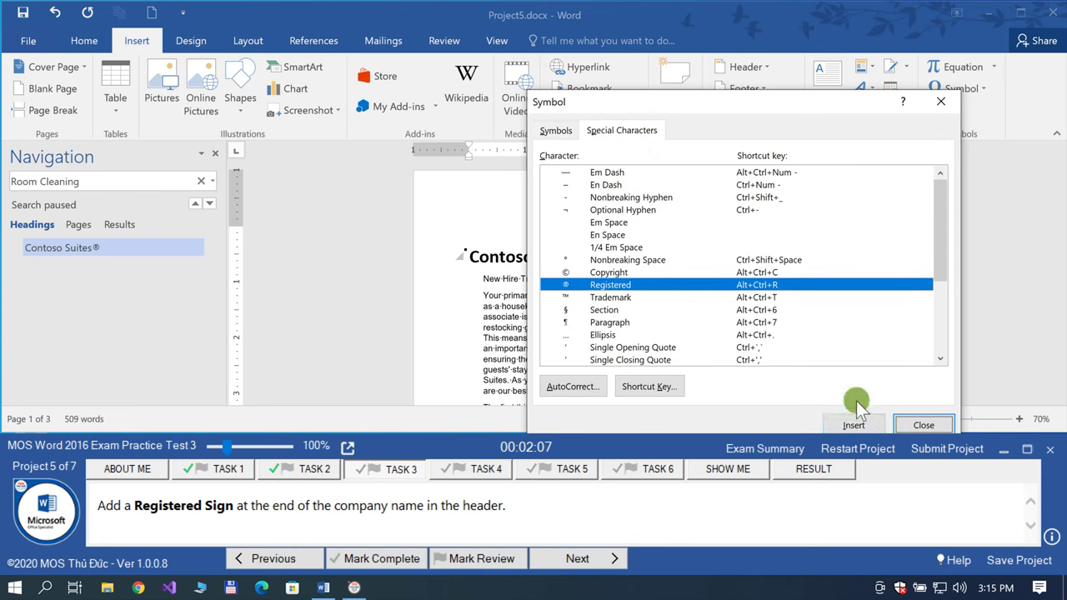
click(901, 425)
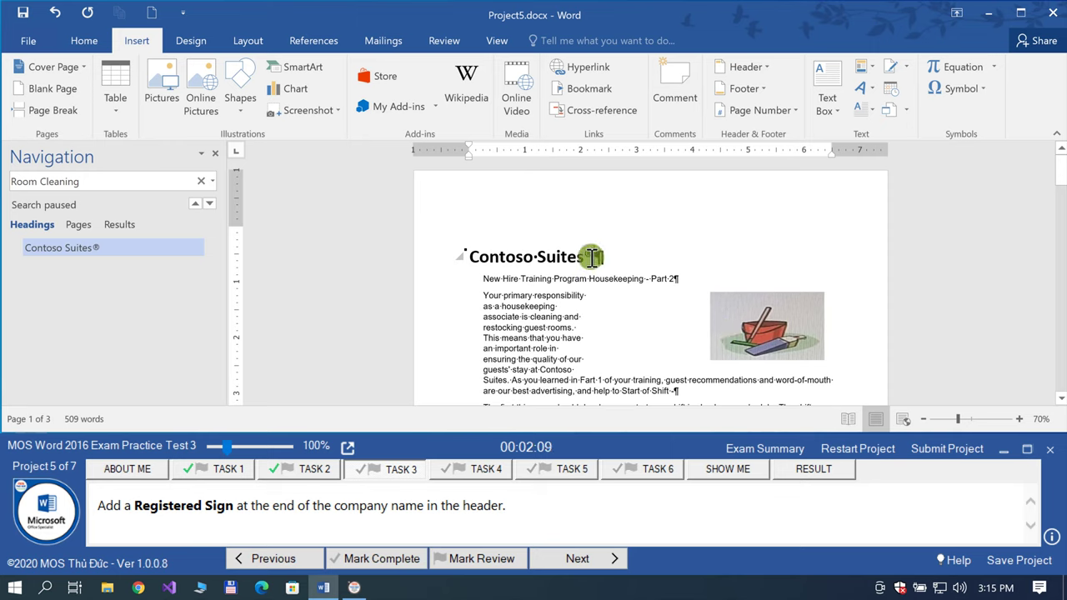
click(406, 560)
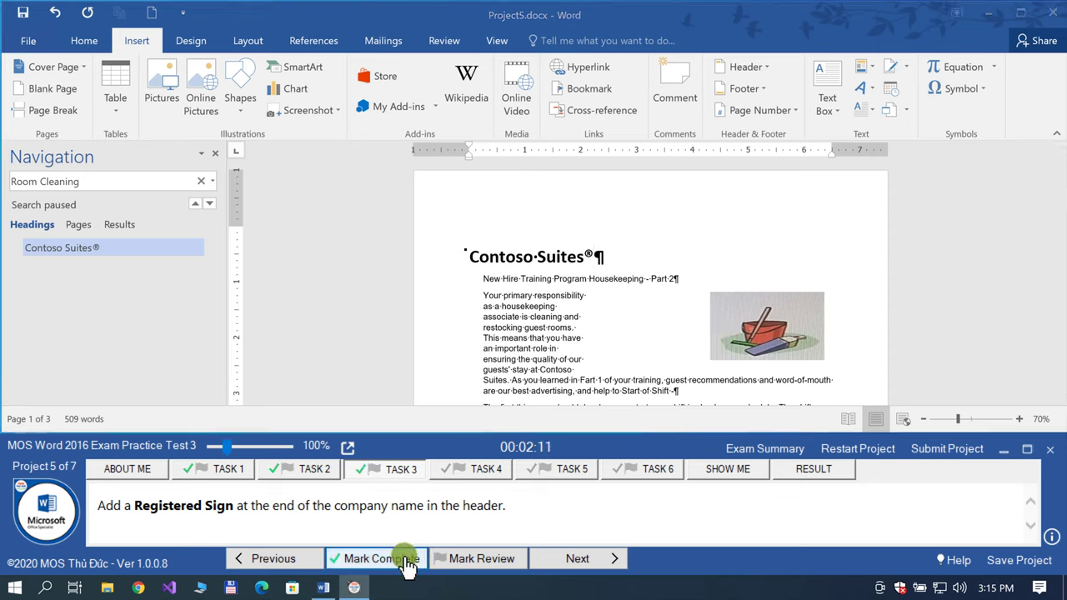
click(565, 558)
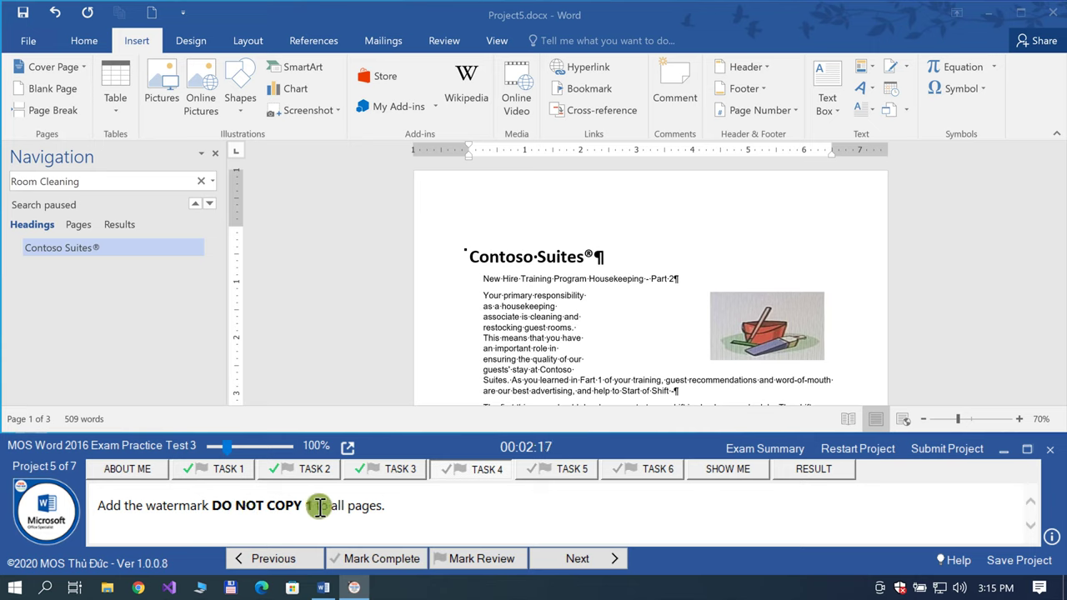
Step: Apply the DO NOT COPY 1 watermark from the Design tab's Watermark gallery
click(191, 41)
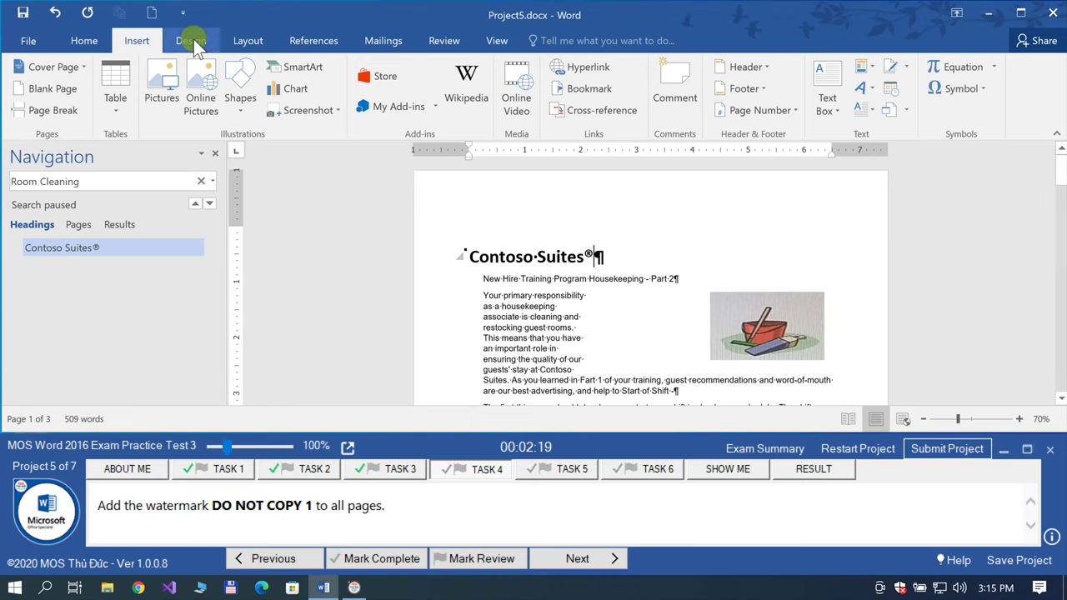
click(897, 92)
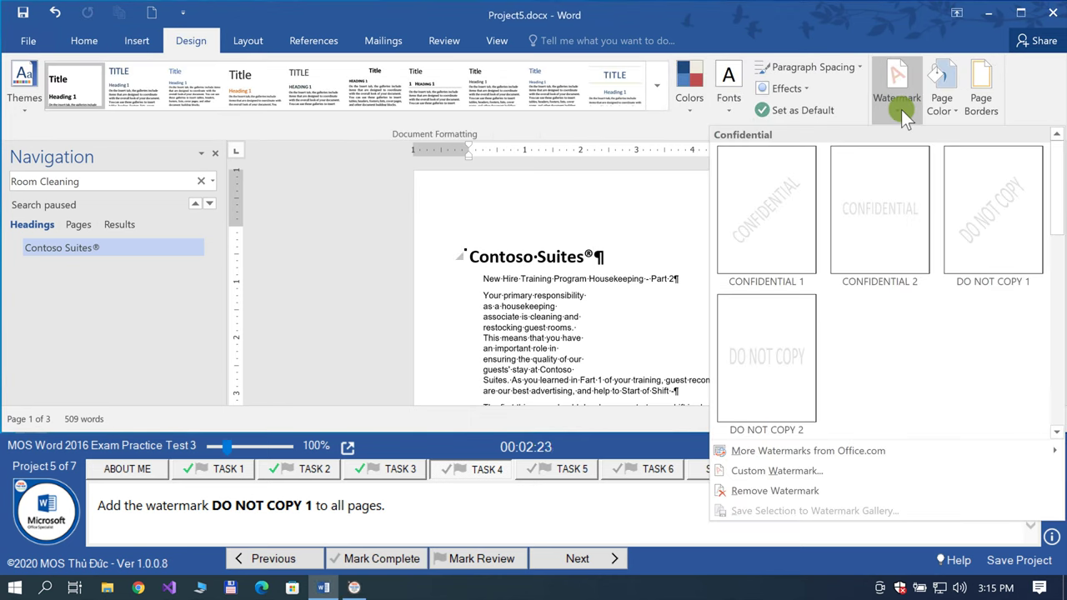
click(1053, 192)
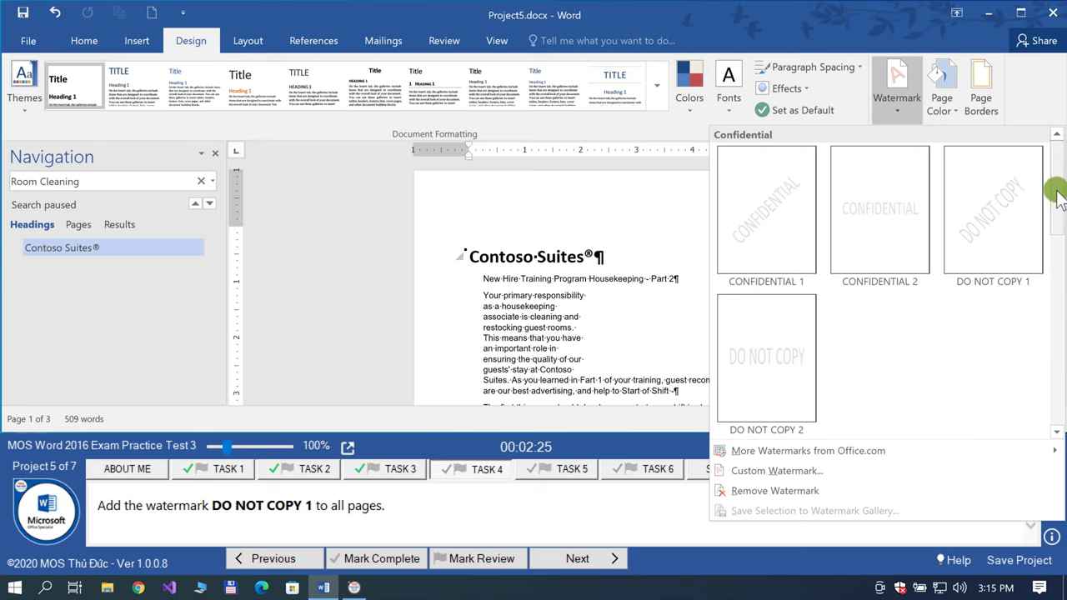
drag(1057, 198, 1057, 214)
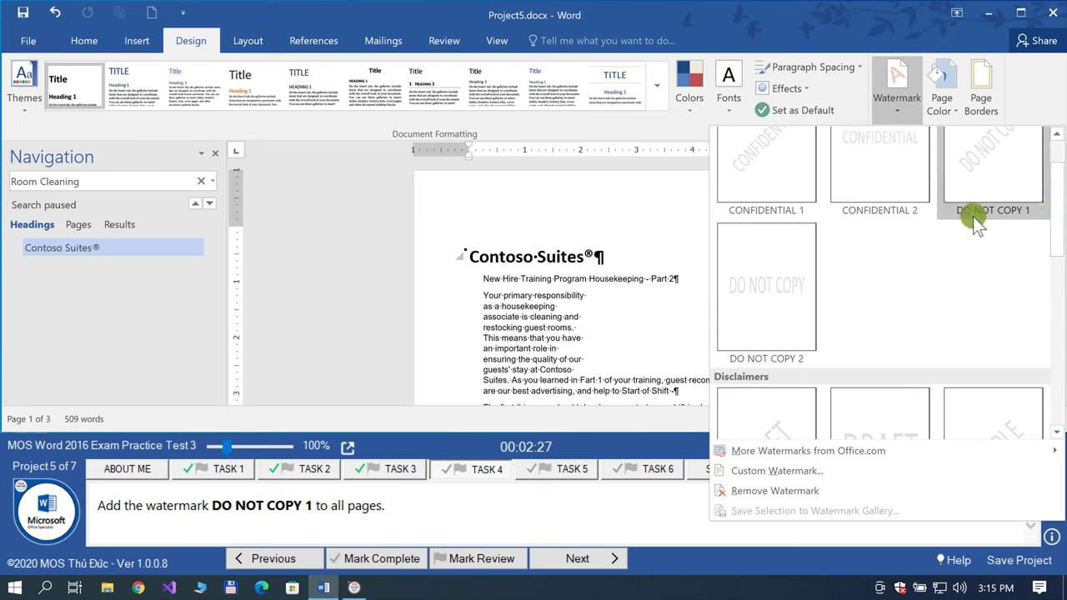
click(984, 178)
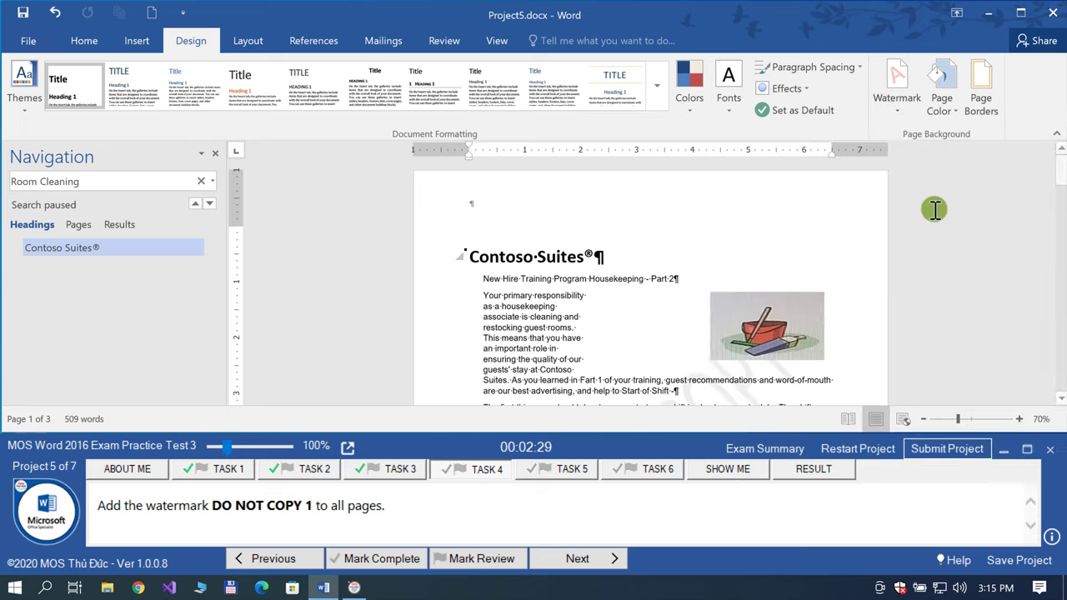
Step: Mark the watermark task complete and move on to the numbered-list task
scroll(868, 274, down, 5)
scroll(868, 275, down, 5)
scroll(868, 275, down, 3)
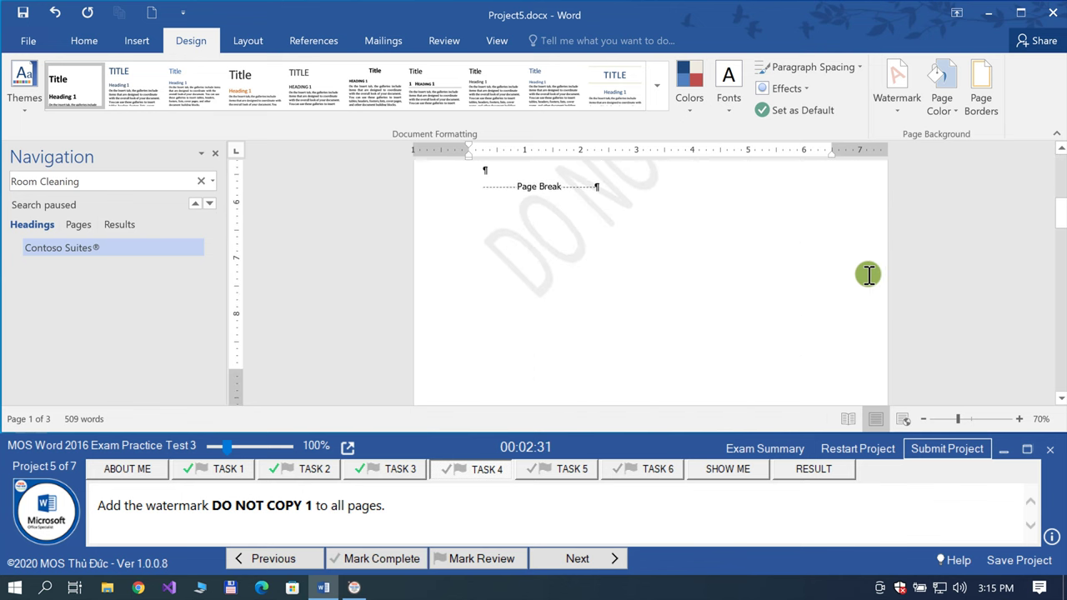
scroll(868, 275, down, 3)
scroll(868, 274, down, 3)
scroll(868, 274, down, 2)
scroll(868, 274, down, 2)
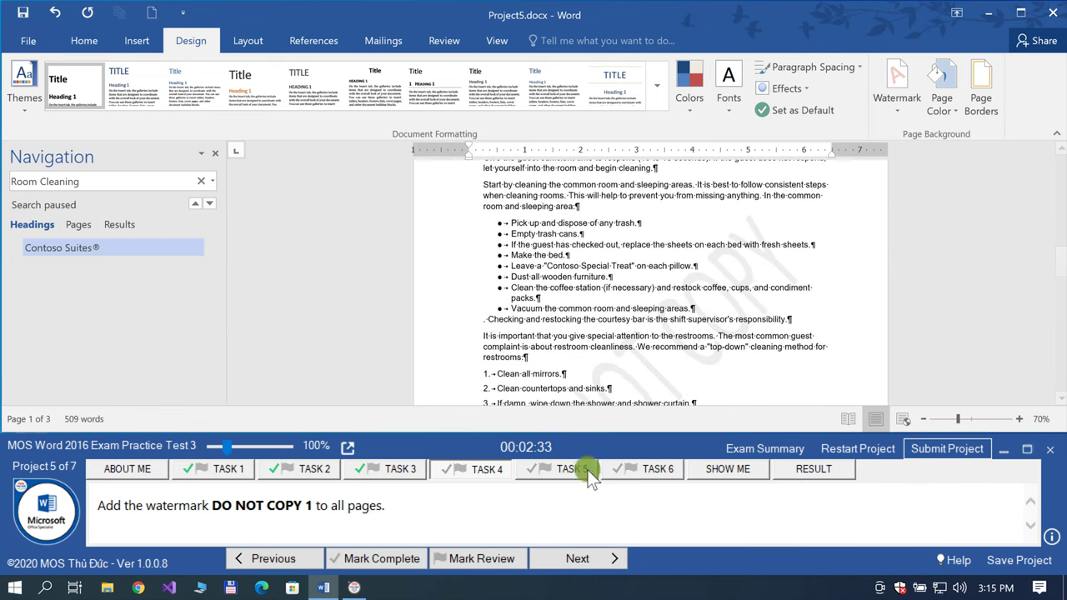
click(431, 558)
click(563, 559)
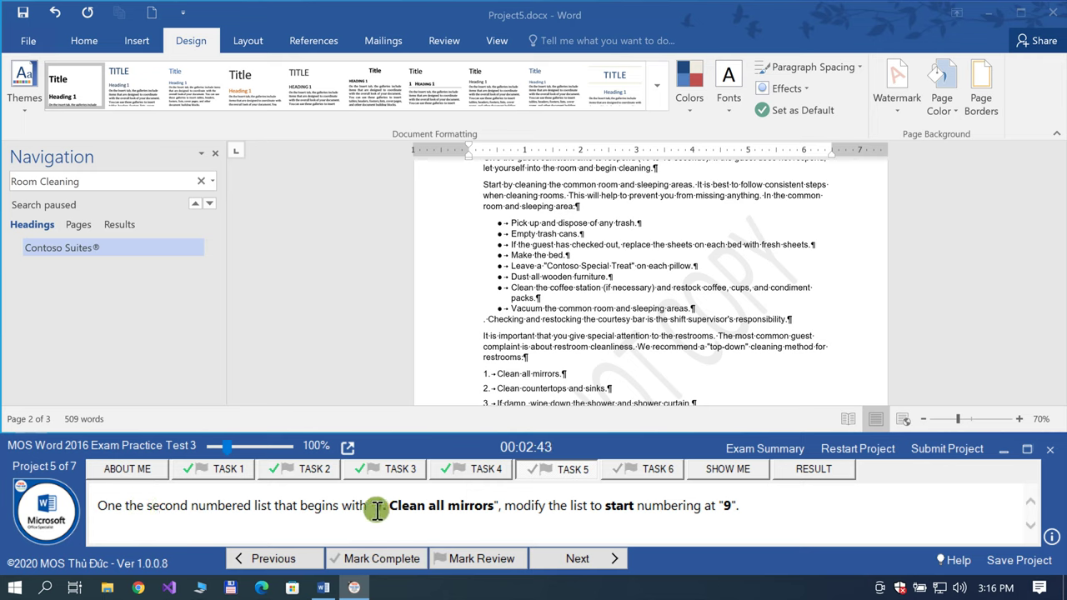
Step: Search the document for 'Clean all mirrors' and place the cursor in that list item
drag(377, 509, 475, 512)
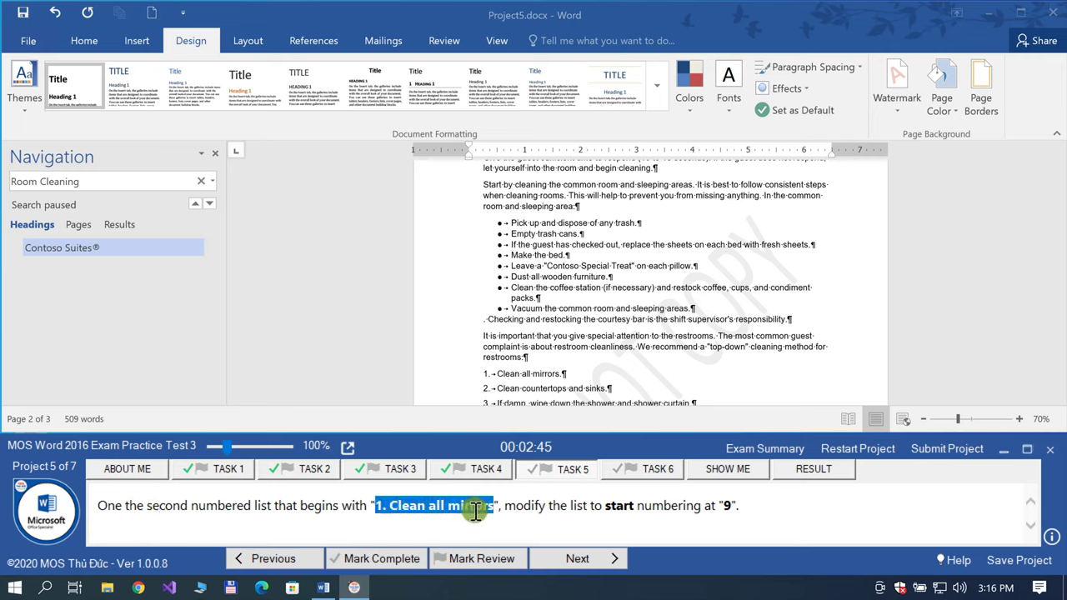
click(199, 184)
text(1. Clean all mirrors)
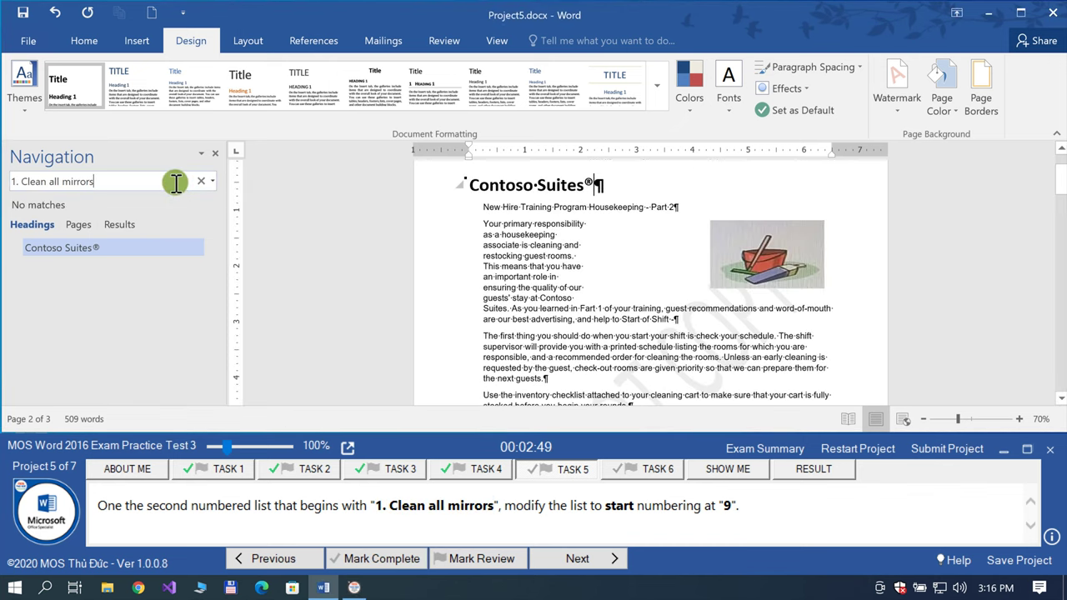
scroll(567, 287, down, 1)
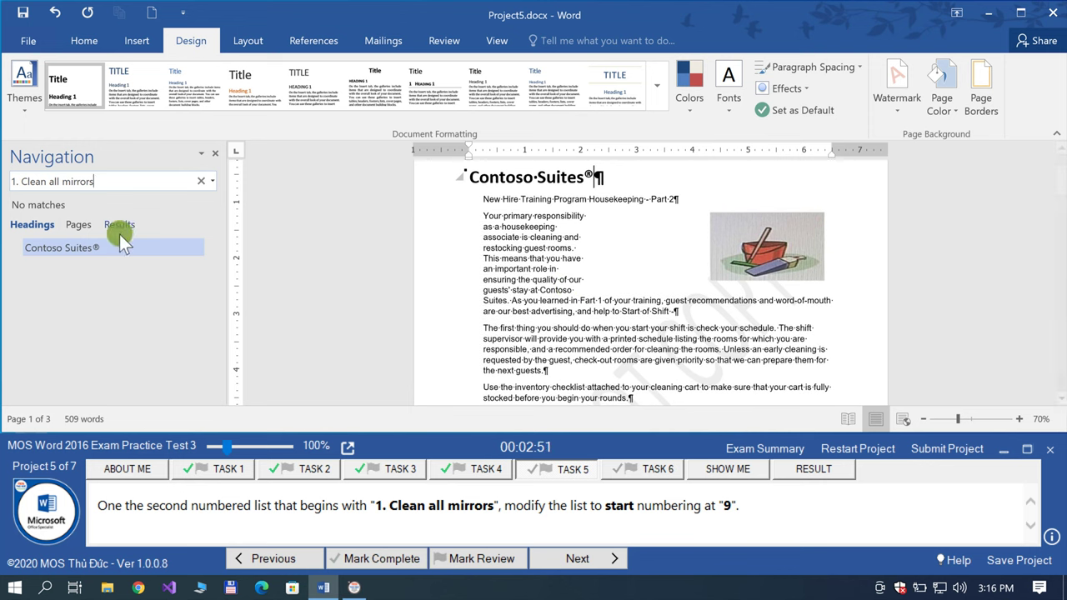
click(120, 224)
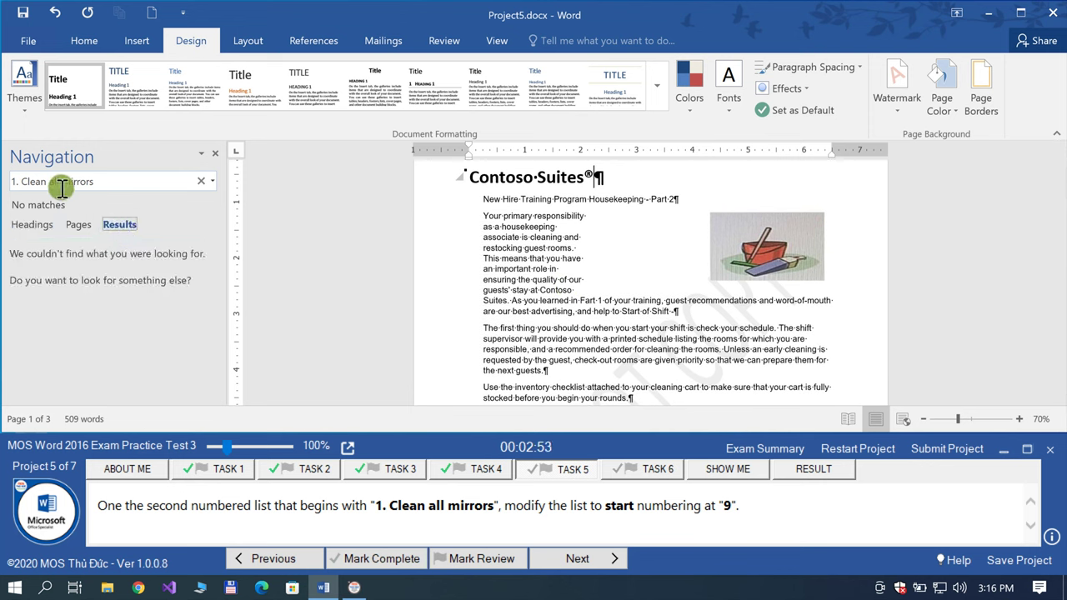
click(28, 181)
click(22, 183)
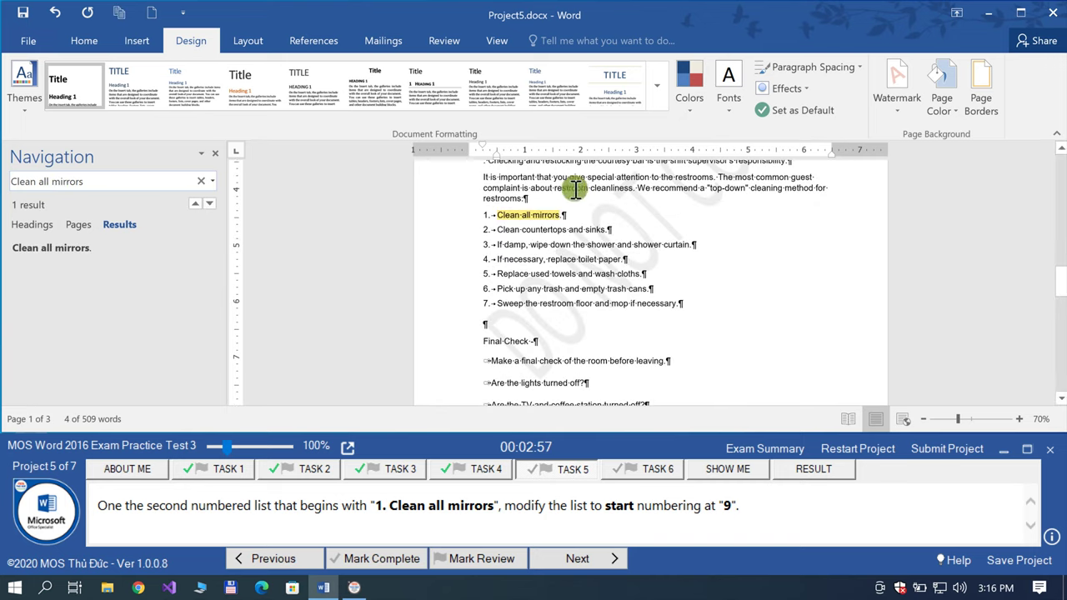
click(532, 216)
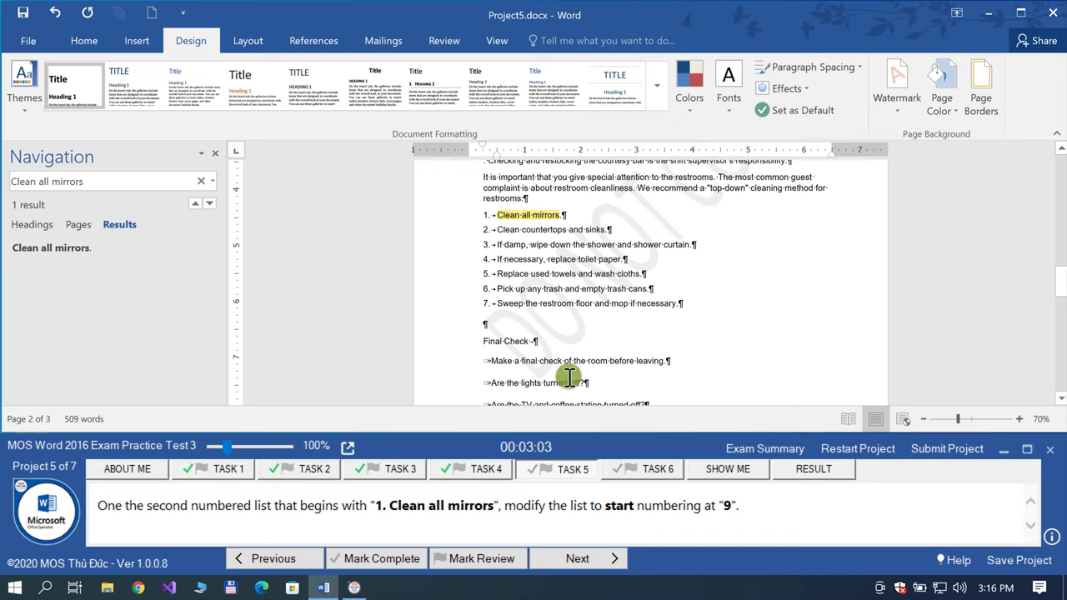
Step: Select all seven items of the second numbered list
click(527, 506)
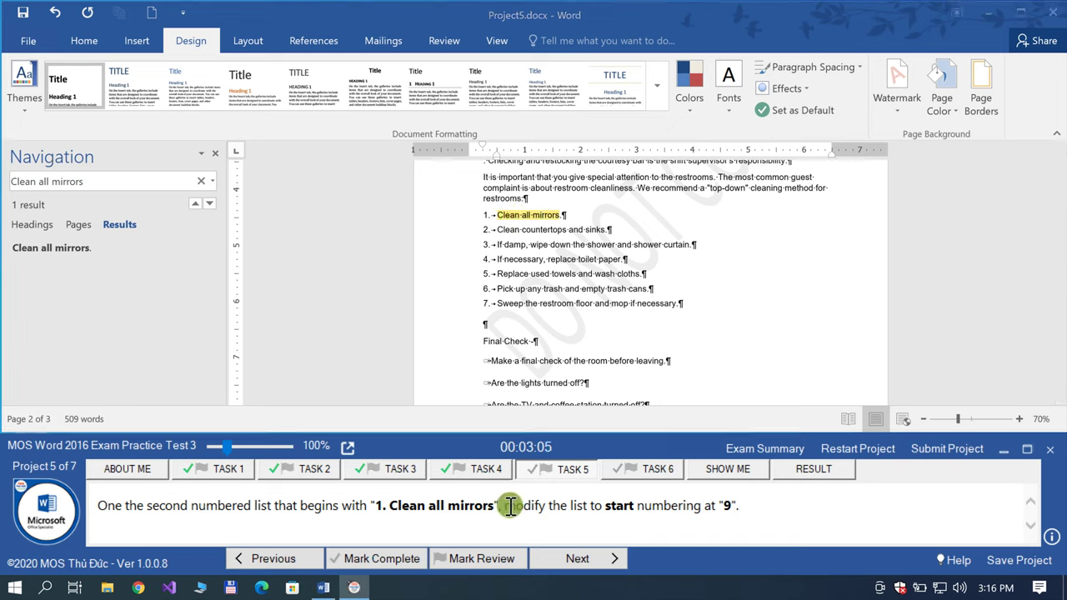
drag(514, 506, 546, 506)
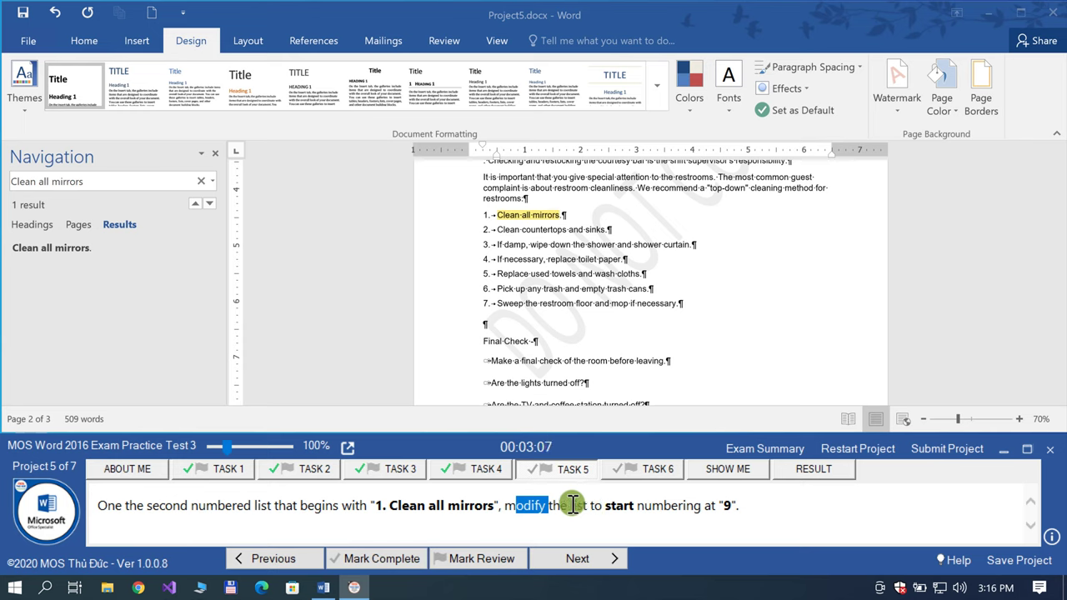
click(575, 506)
drag(638, 506, 695, 506)
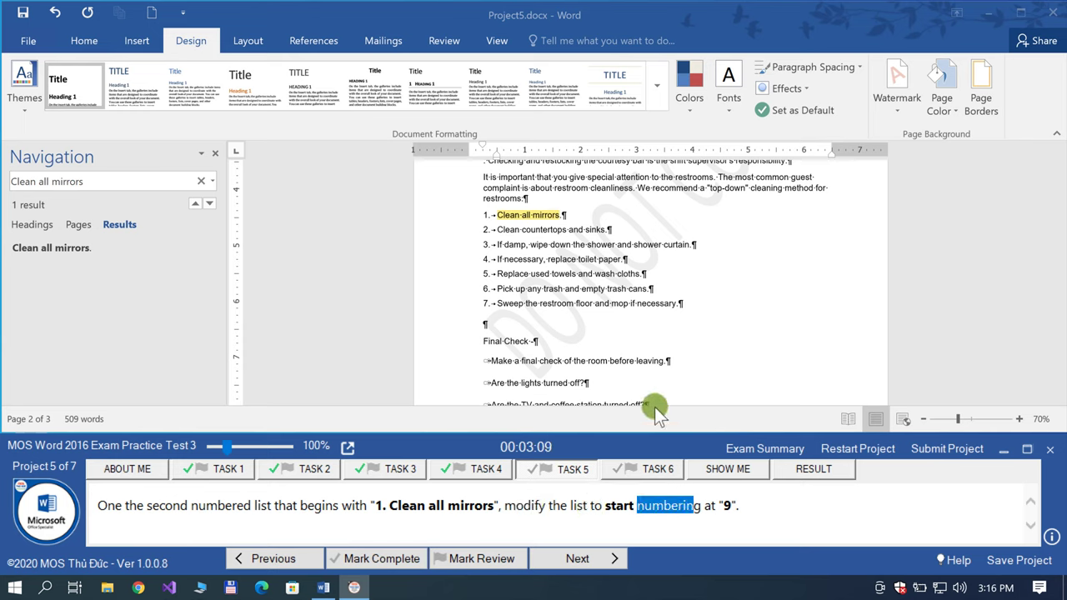
click(667, 294)
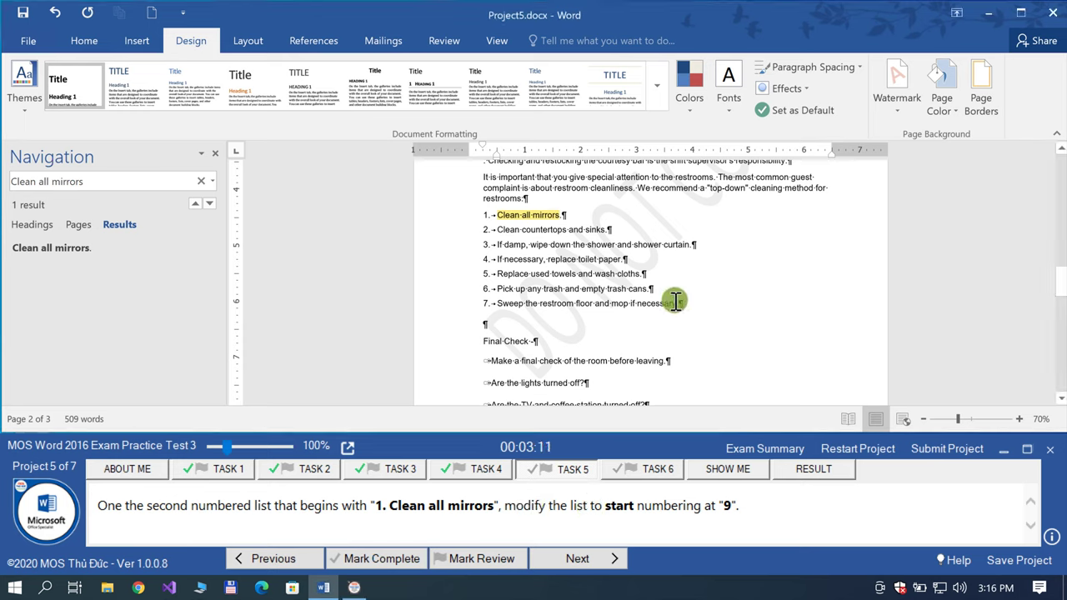
drag(676, 302, 503, 221)
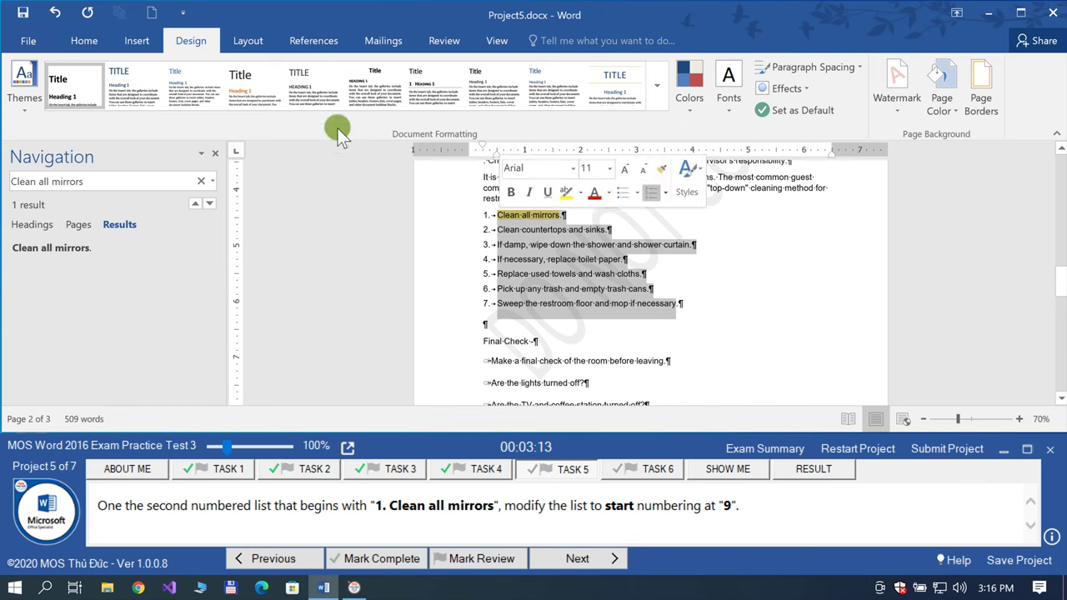
Step: Set the list's numbering value to start at 9 and mark the task complete
click(84, 40)
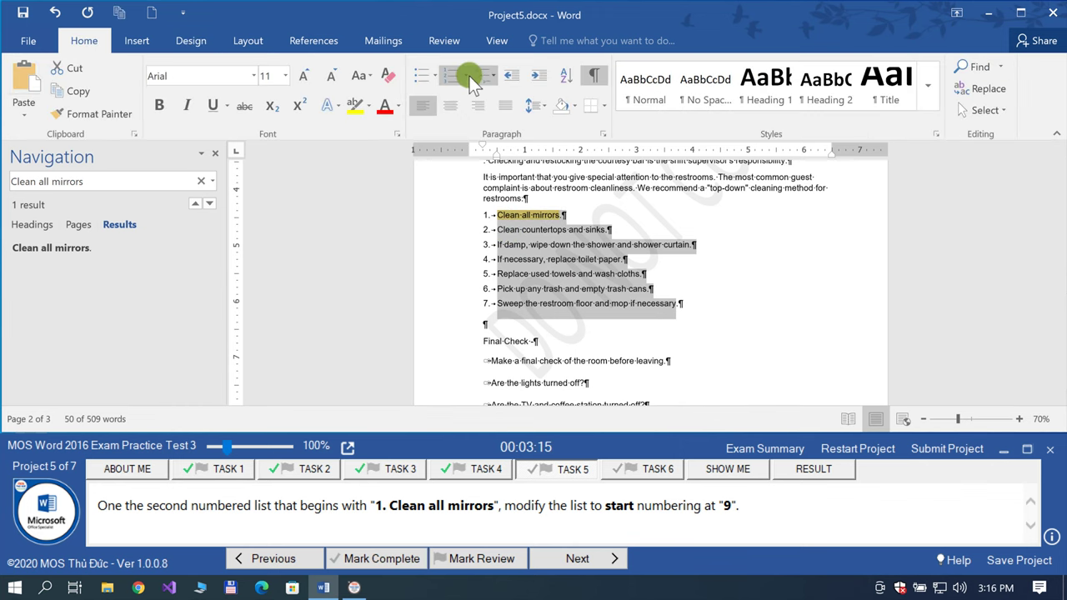
click(463, 75)
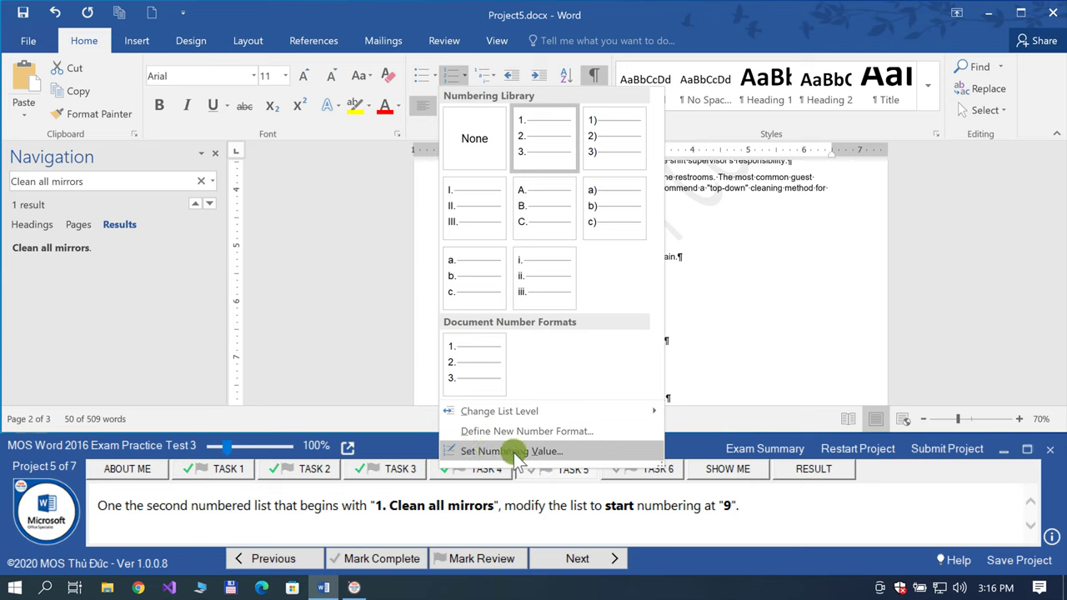
click(552, 452)
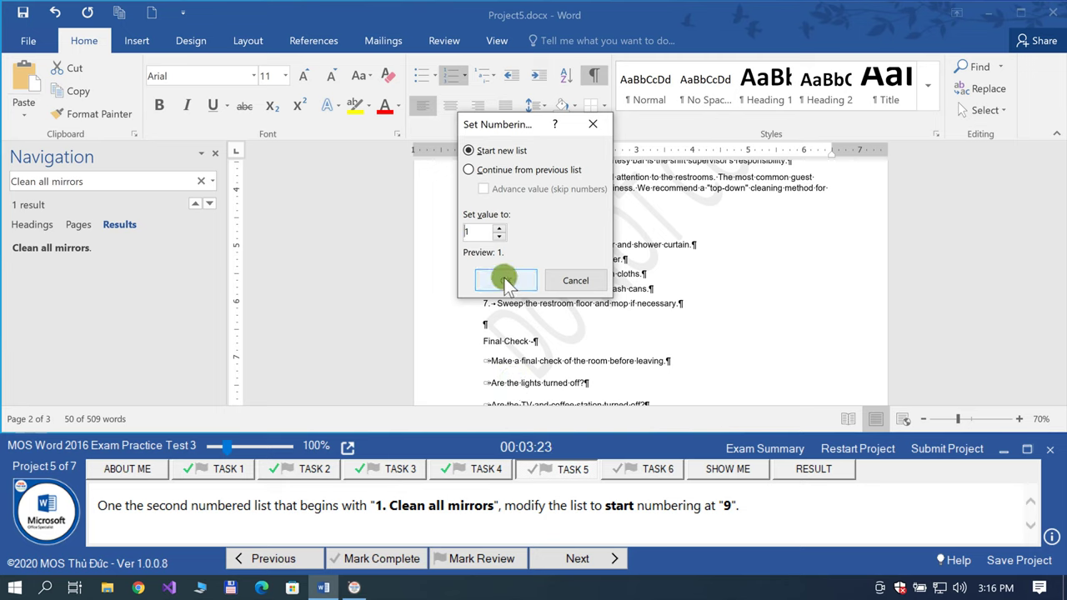
double_click(488, 233)
text(9)
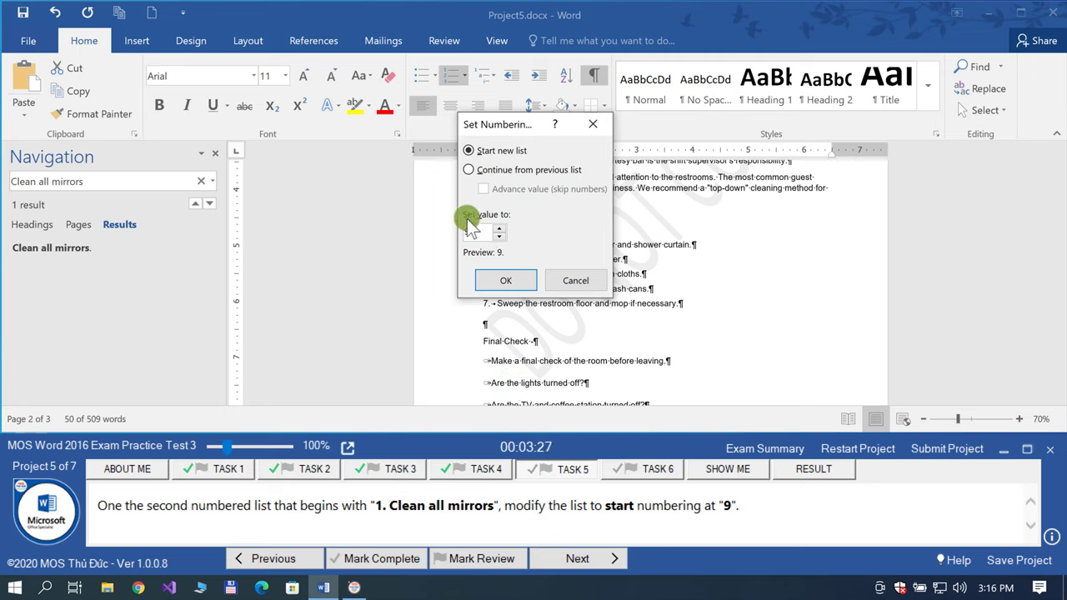
drag(528, 126, 367, 139)
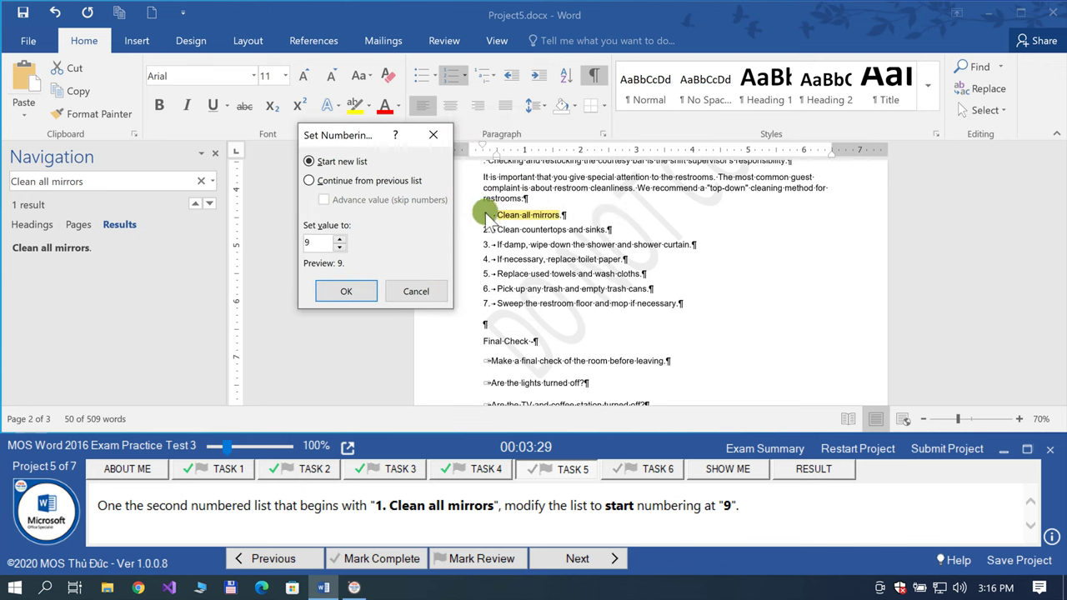
click(368, 291)
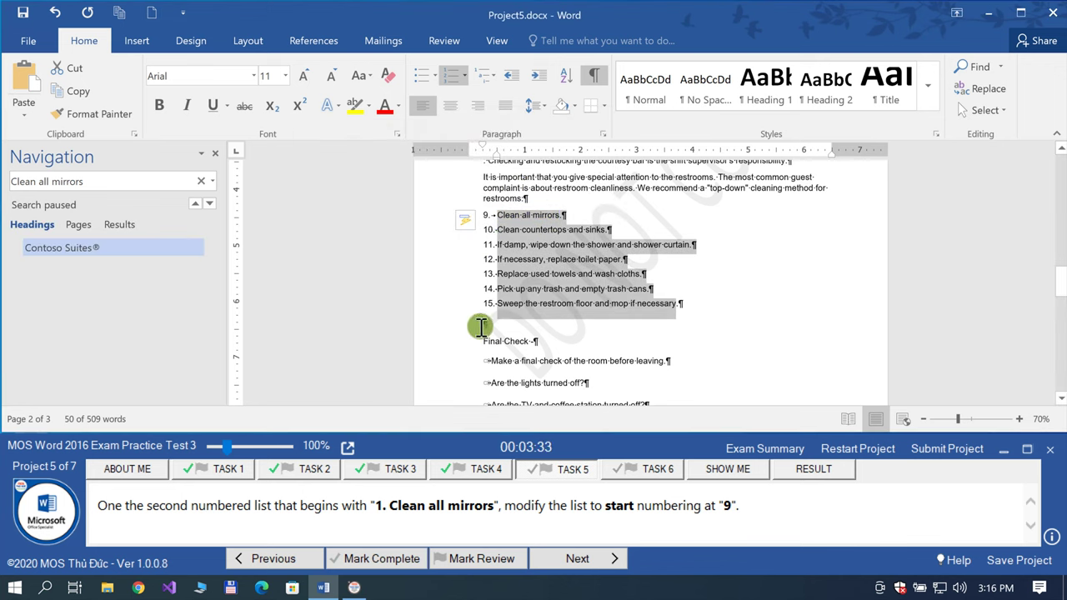
click(382, 546)
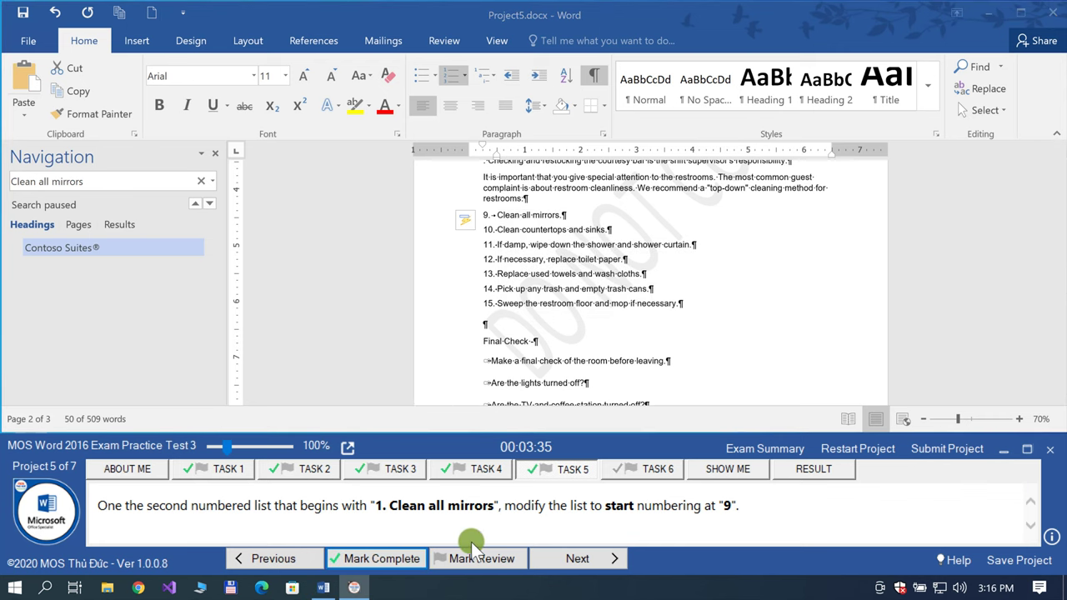
Step: Advance to Task 6 and use the page thumbnails to reach the Room Cleaning list on page 2
click(558, 543)
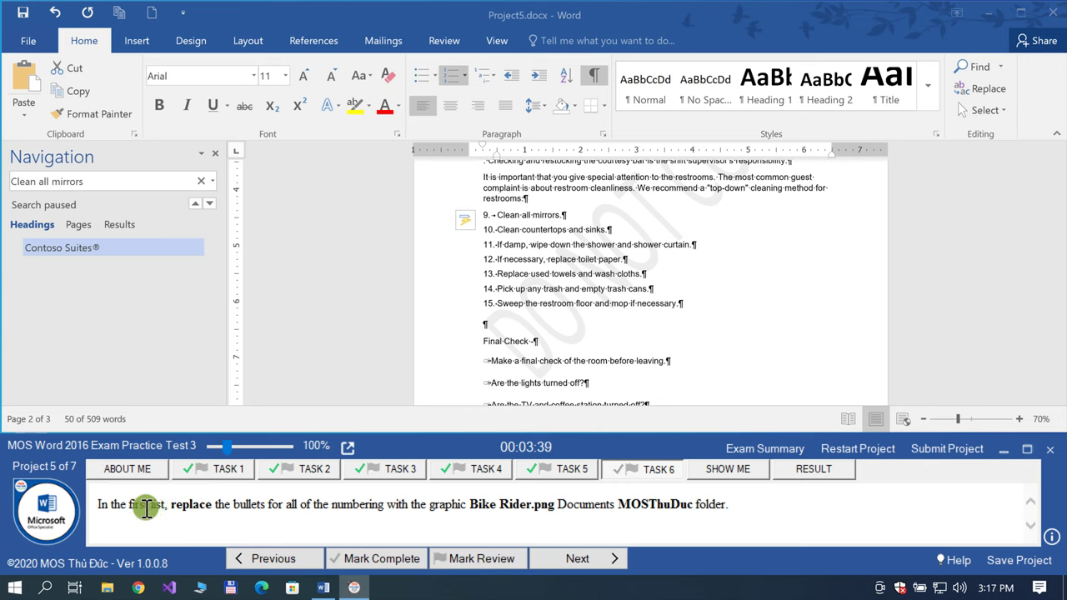
click(78, 224)
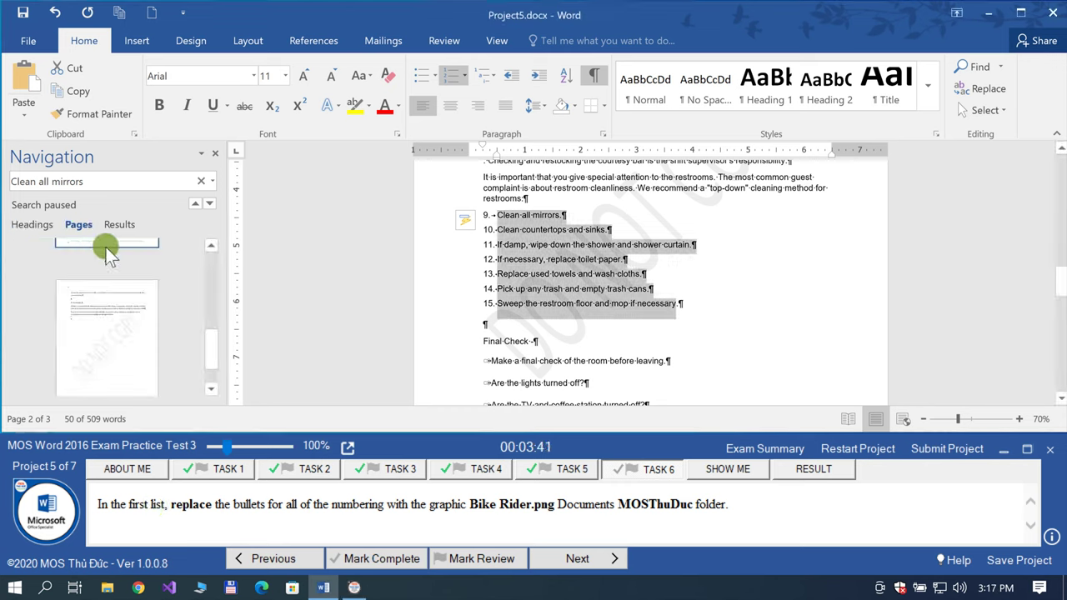
drag(208, 344, 211, 258)
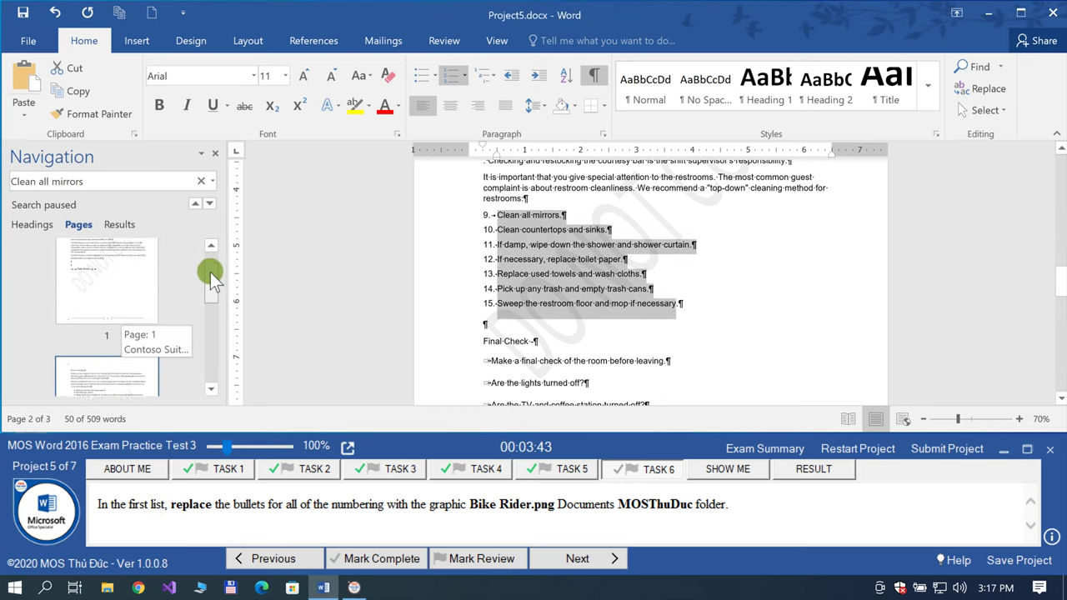
click(104, 275)
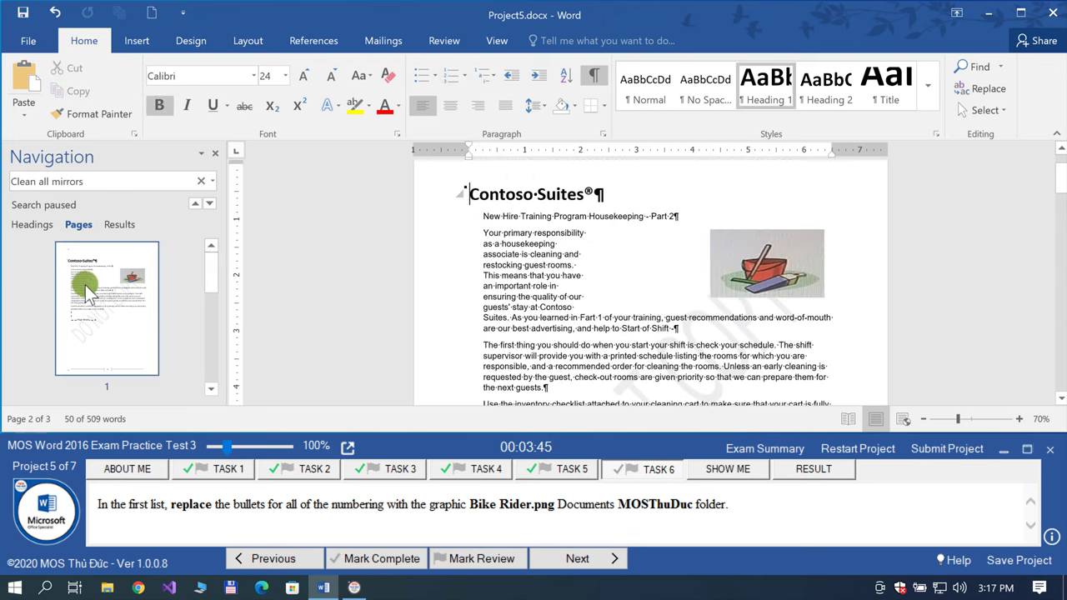
drag(208, 276, 203, 306)
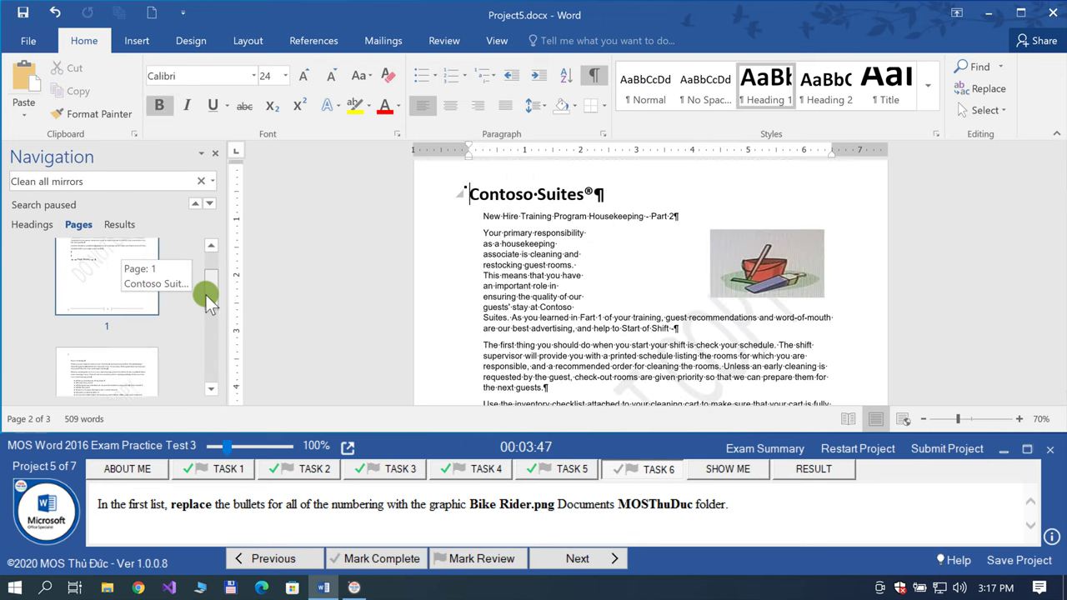
click(104, 331)
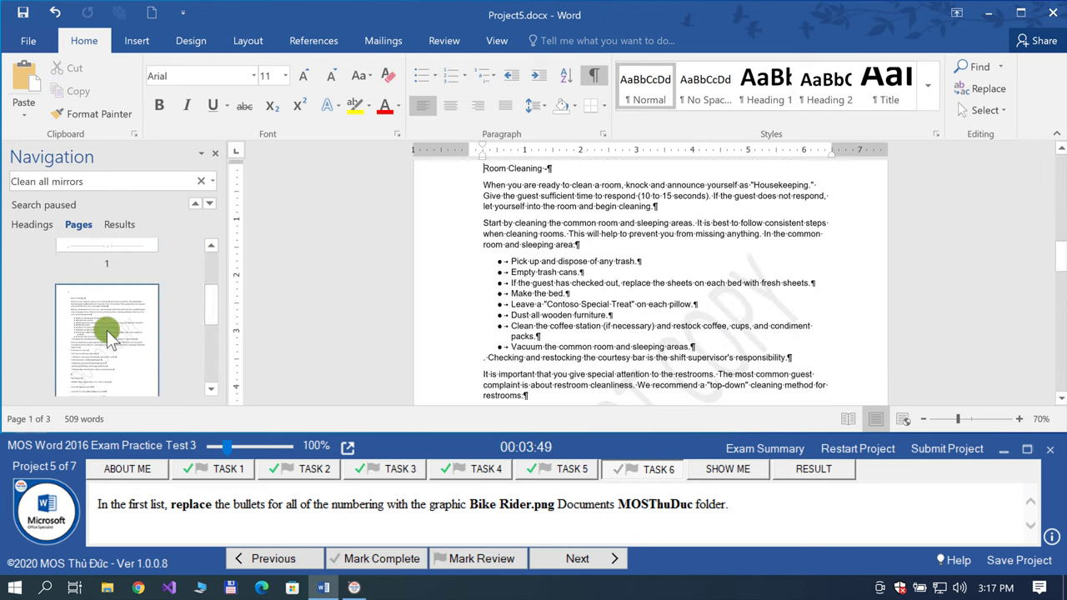
click(507, 315)
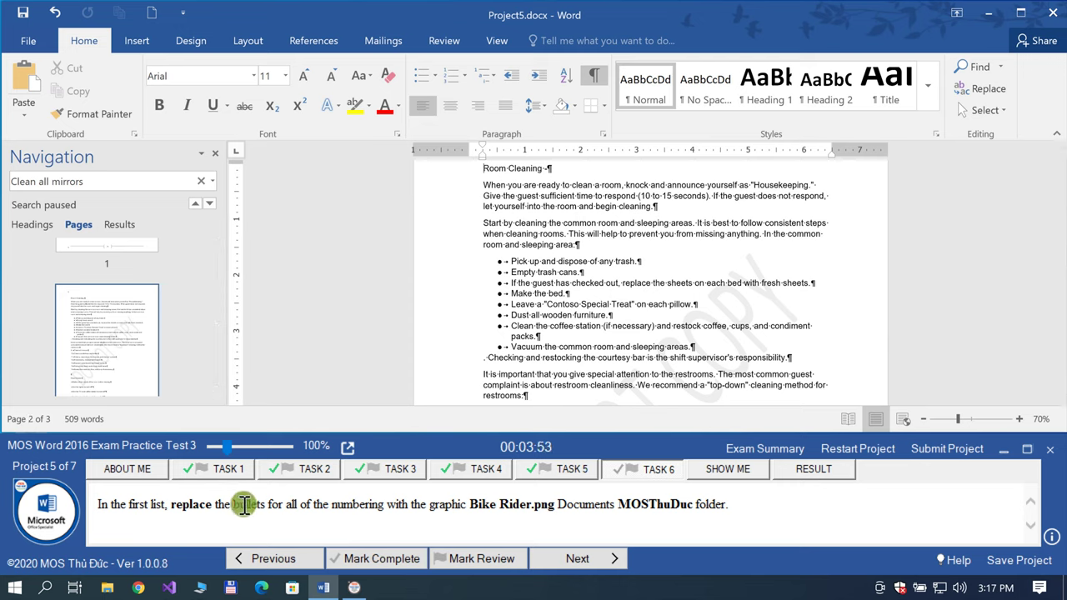
Step: Select the entire Room Cleaning bulleted list on page 2
drag(239, 506, 250, 505)
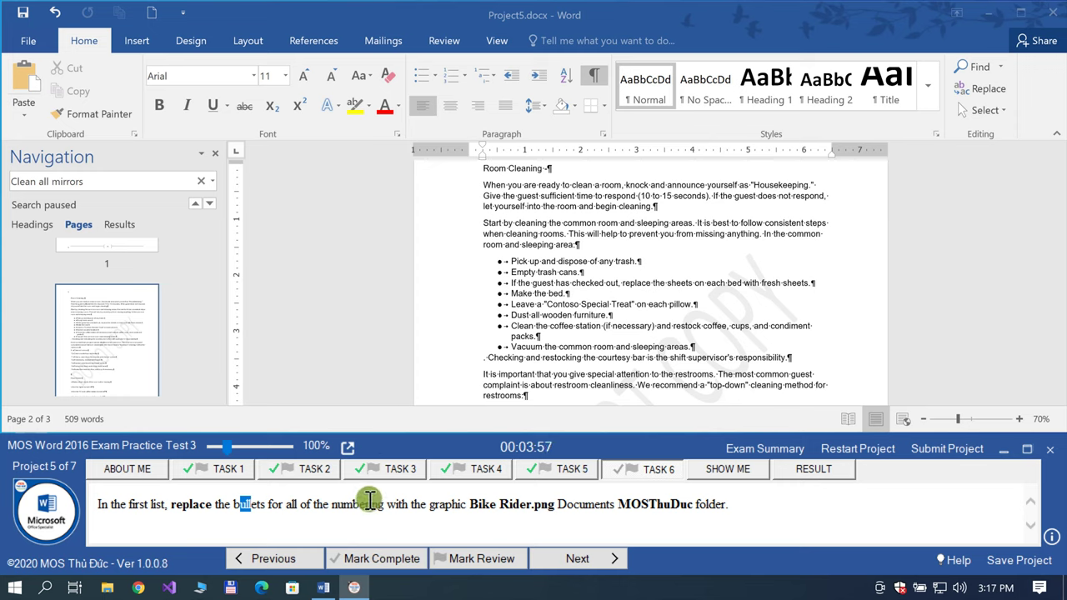
drag(469, 504, 543, 509)
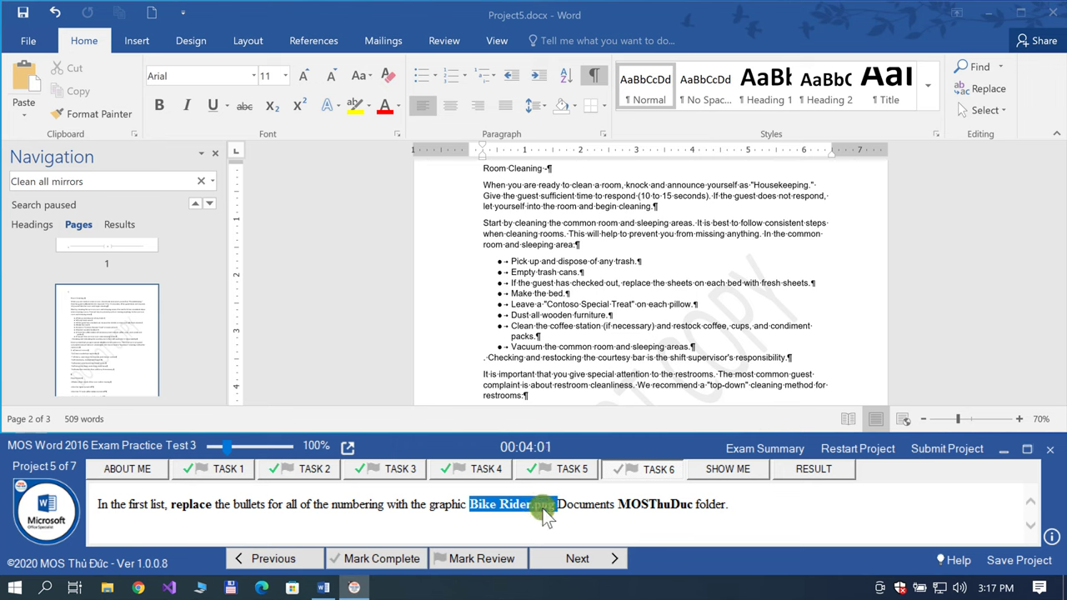
click(693, 347)
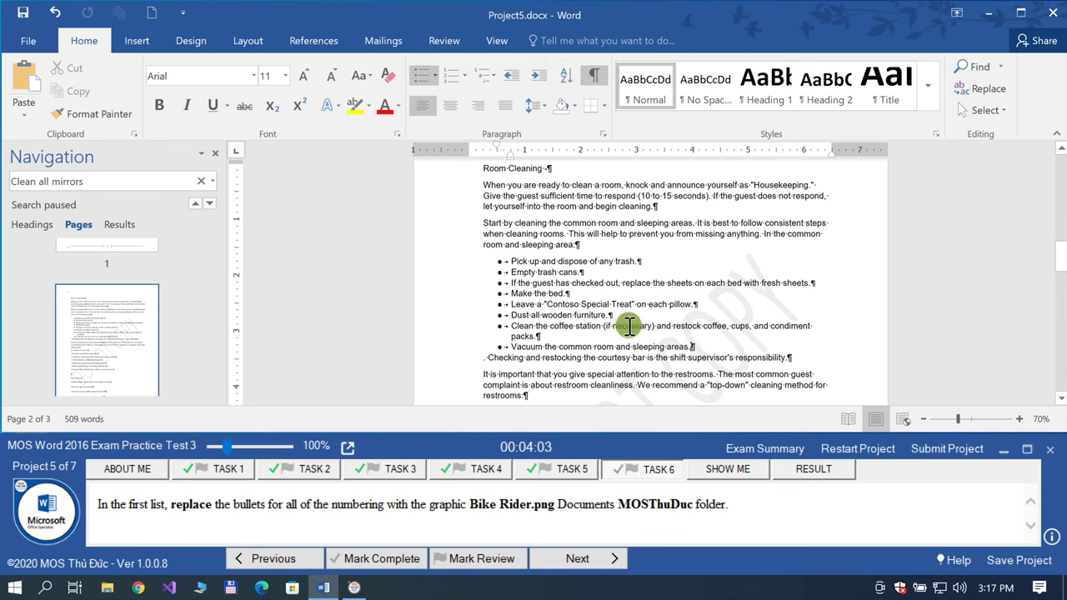
drag(693, 347, 508, 261)
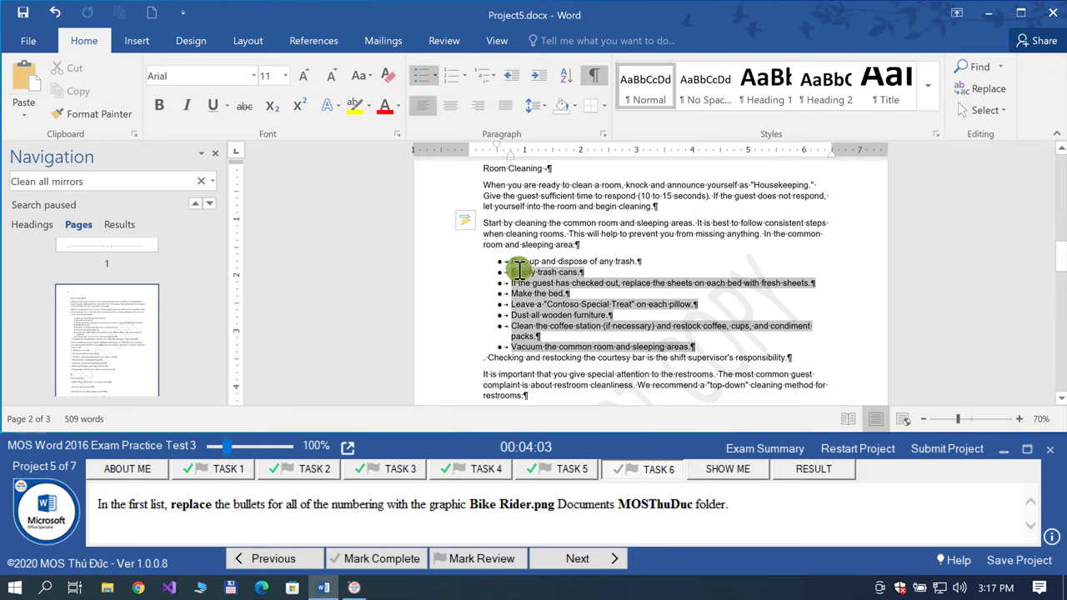
Step: Start defining a new picture bullet and browse to the Documents\MOSThuDuc folder
click(434, 75)
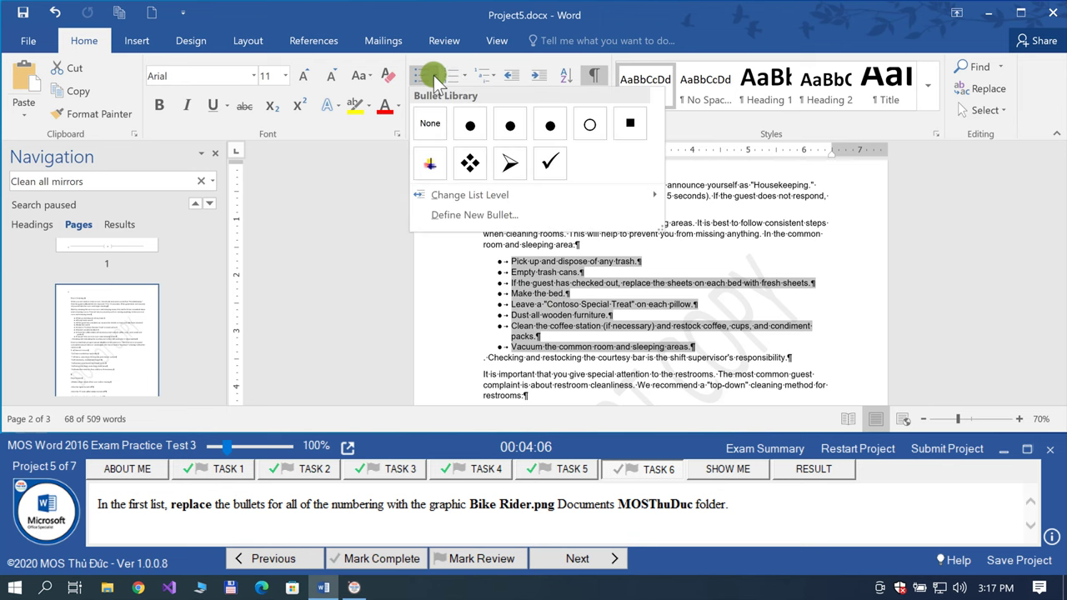
click(500, 216)
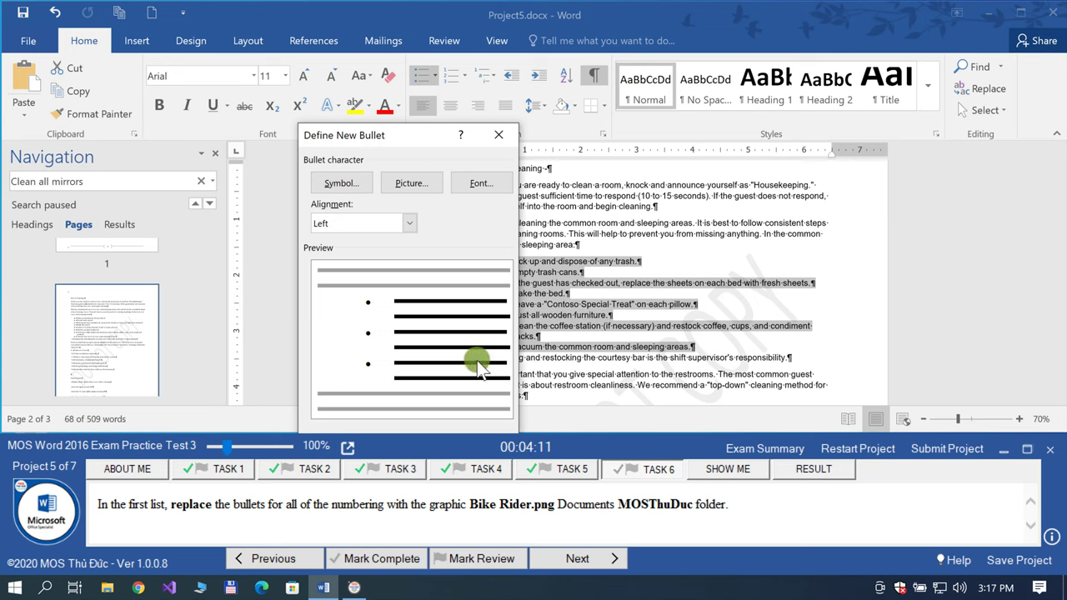
click(417, 182)
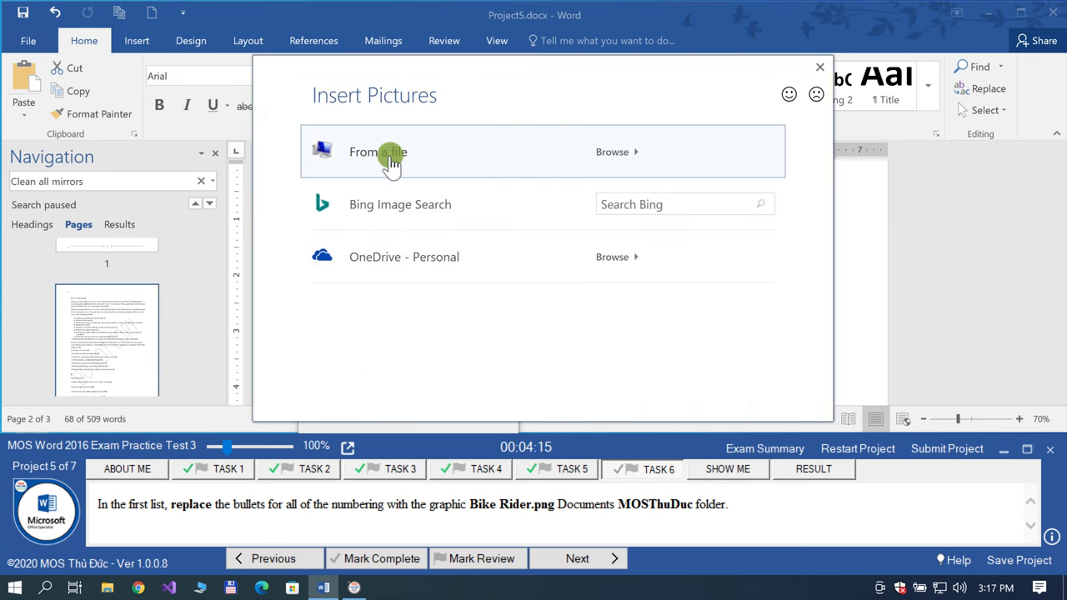
click(392, 162)
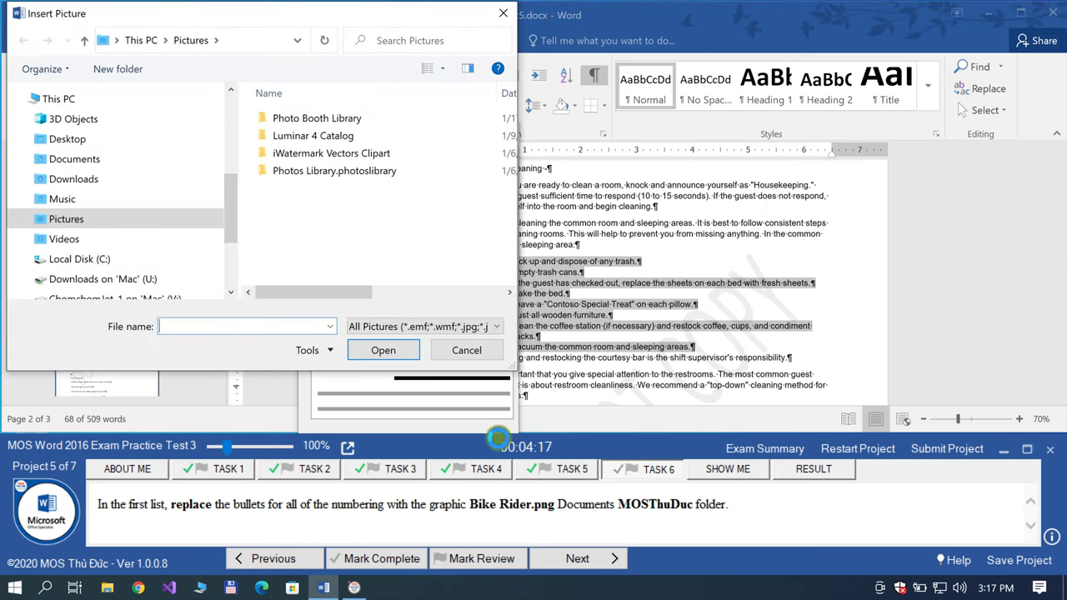
click(187, 157)
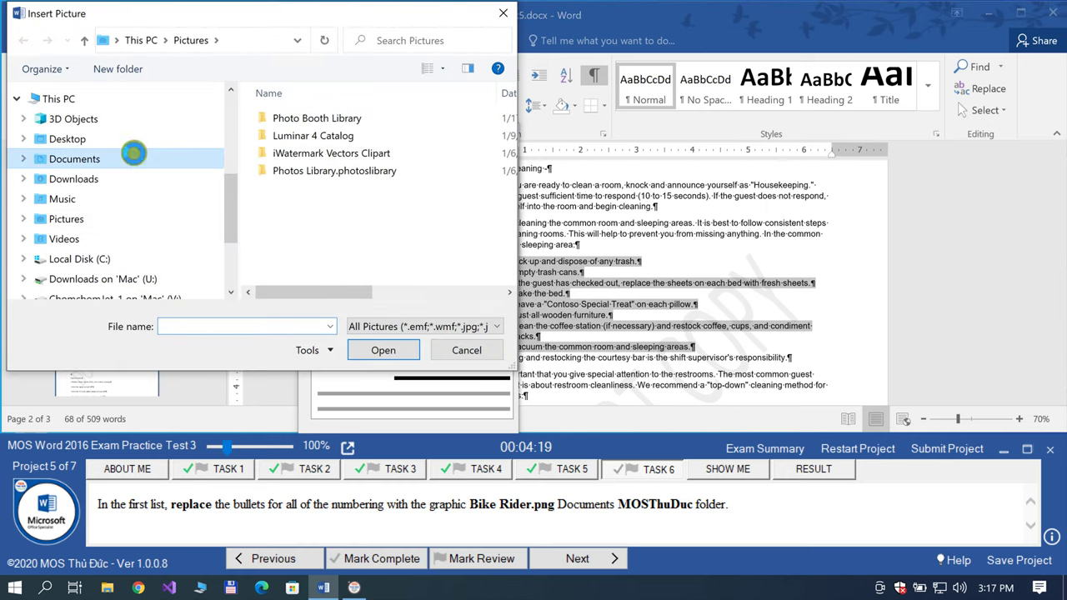
click(309, 129)
double_click(309, 129)
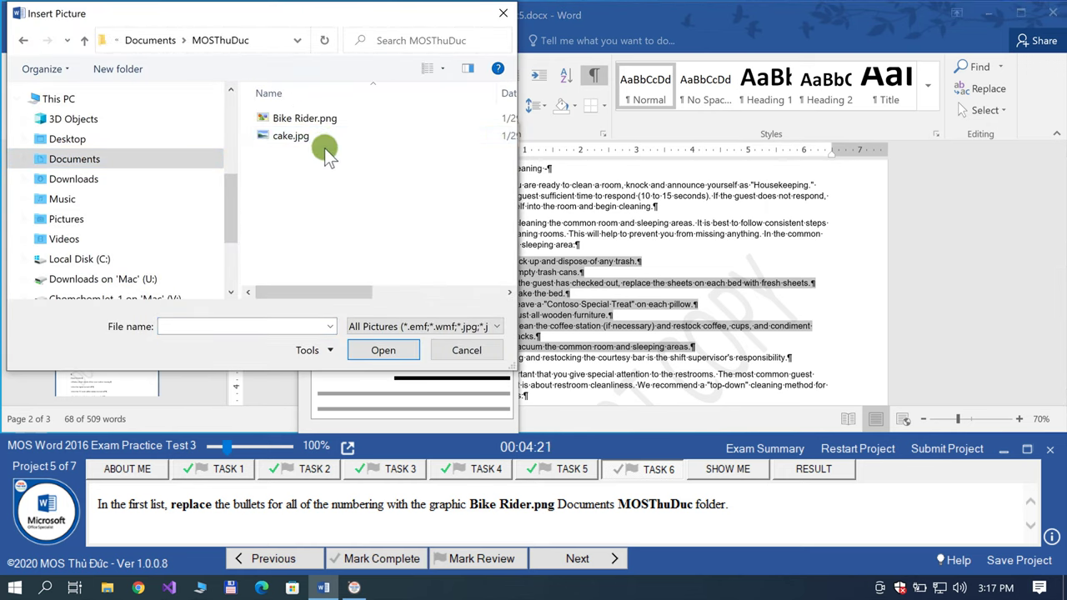
Step: Apply Bike Rider.png as the list's bullets, mark the task complete and submit Project 5
click(285, 119)
double_click(315, 117)
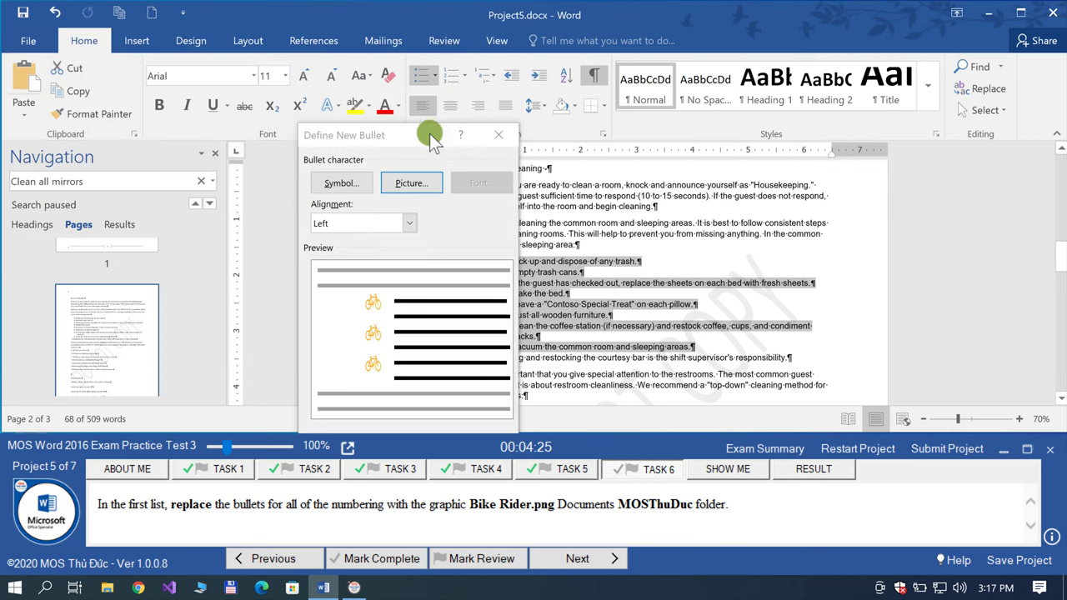
drag(431, 137, 525, 84)
click(507, 392)
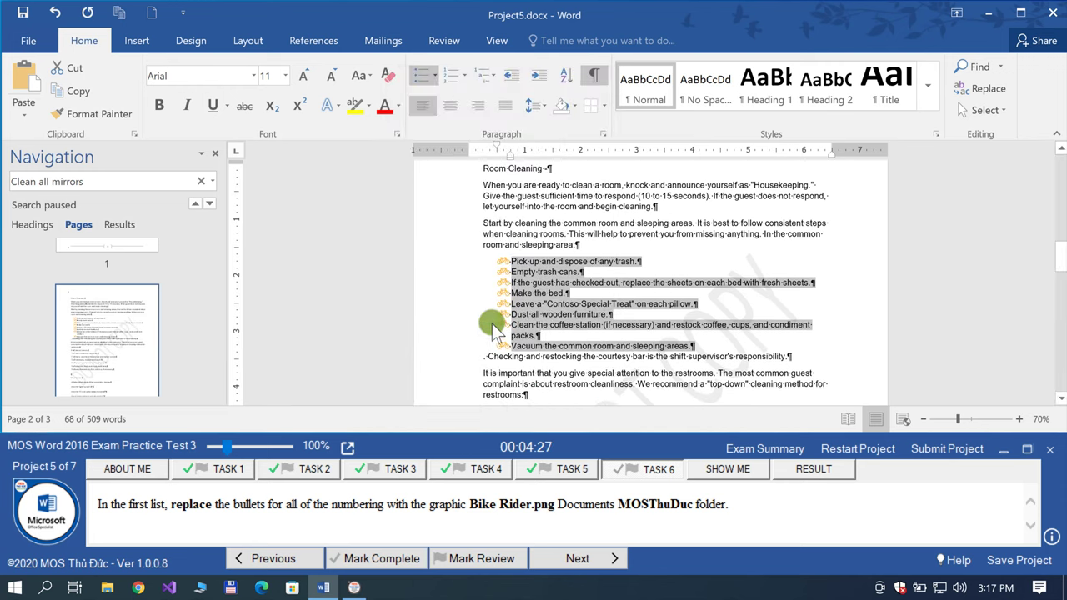
click(379, 561)
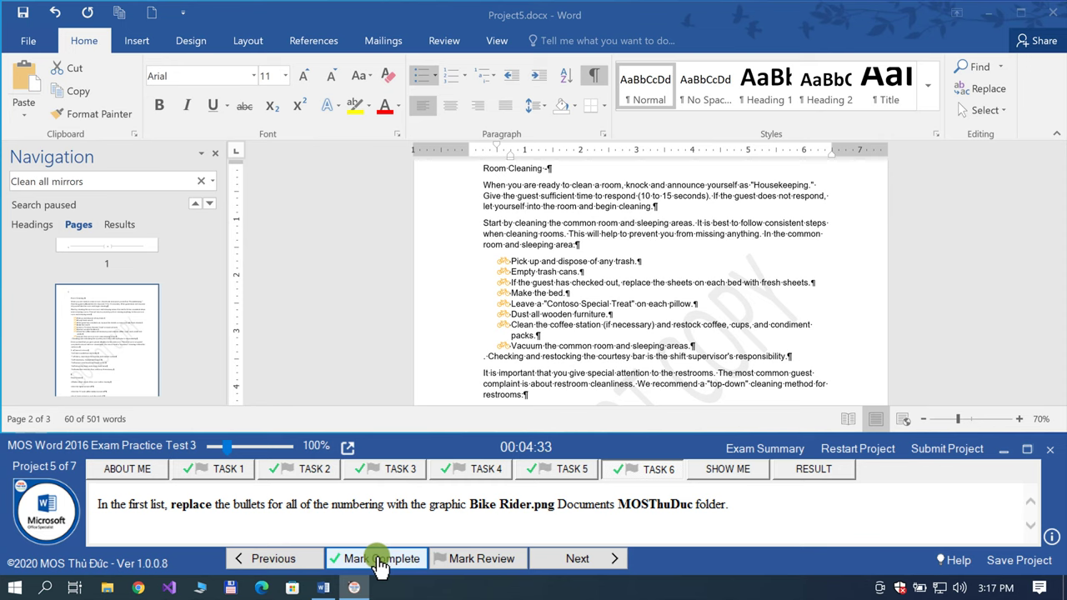
click(931, 450)
Step: Save Project5, then give the entire Project 6 recall document 1.15 line spacing and mark Task 1 complete
click(465, 315)
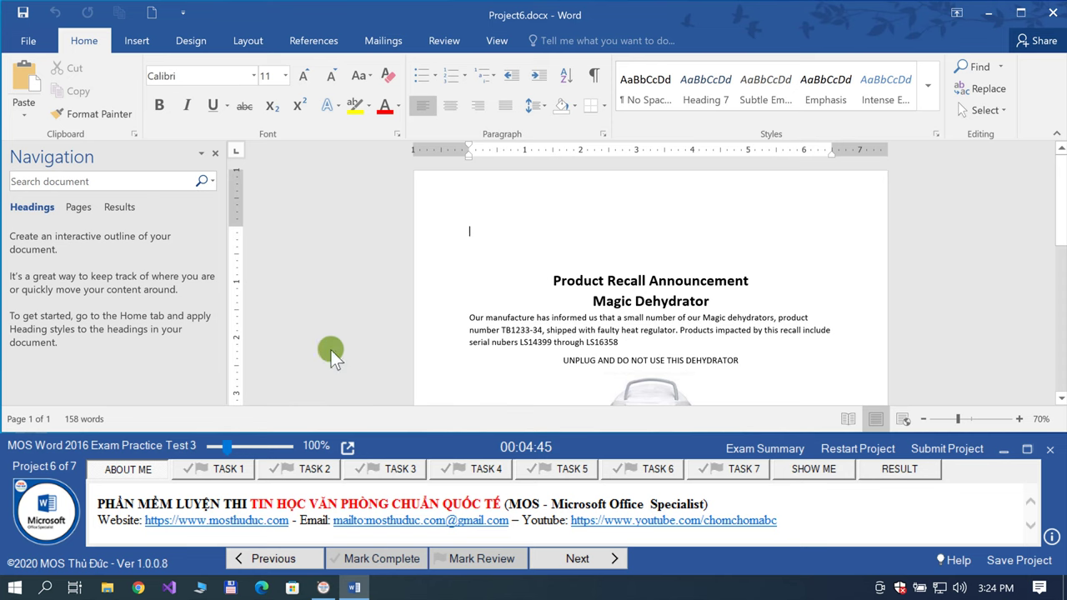
click(223, 468)
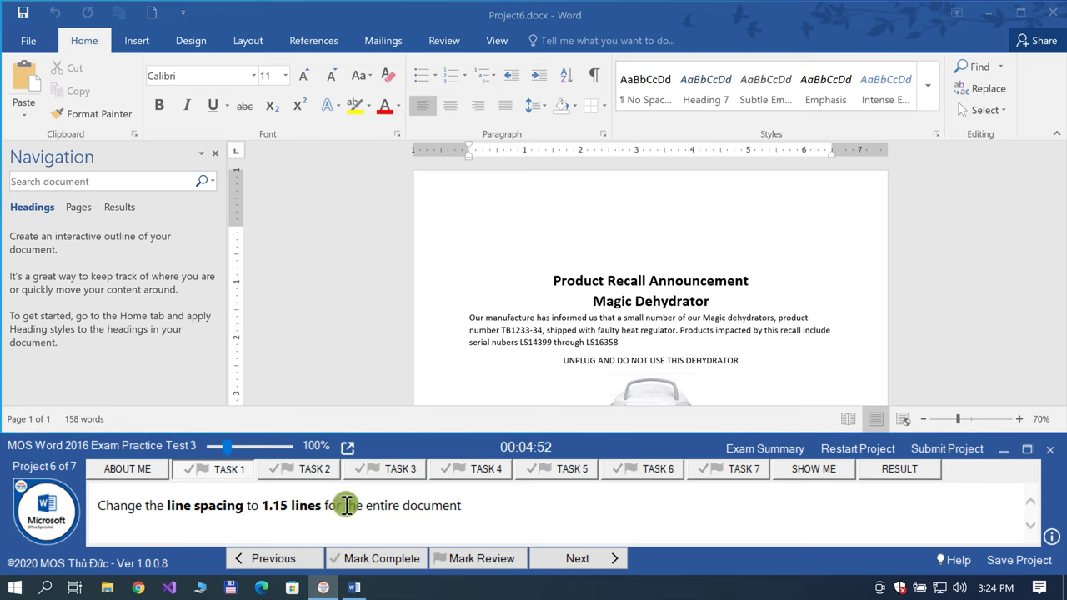
click(450, 394)
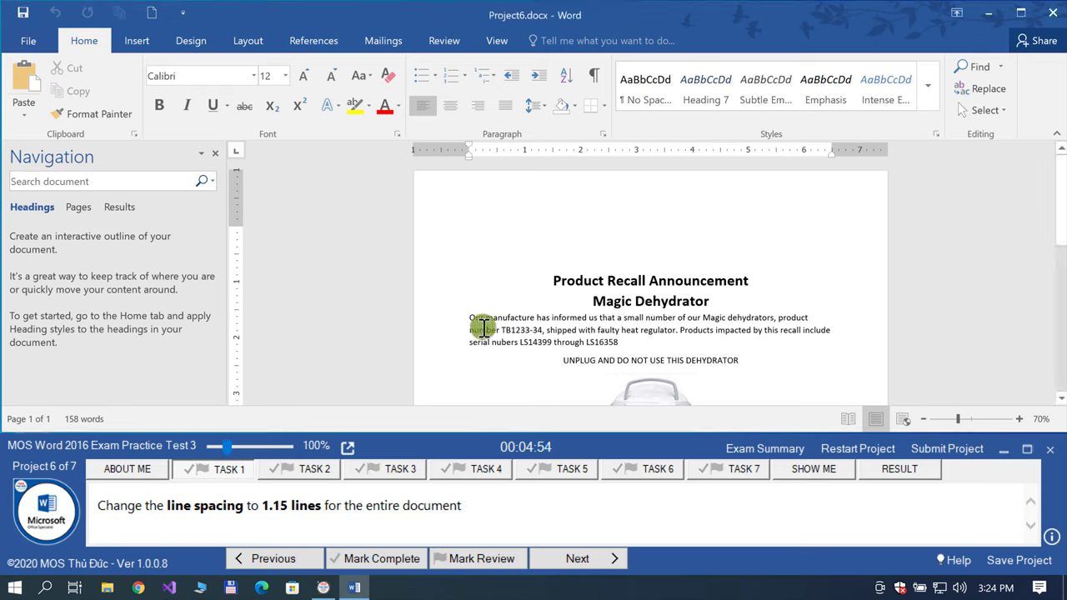
key(ctrl+a)
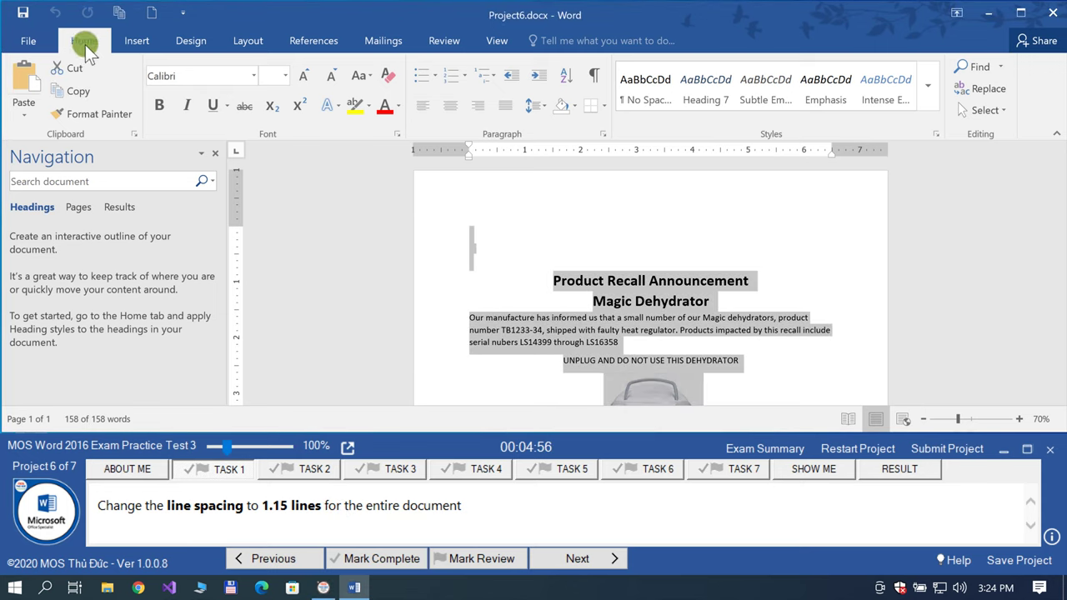
click(543, 106)
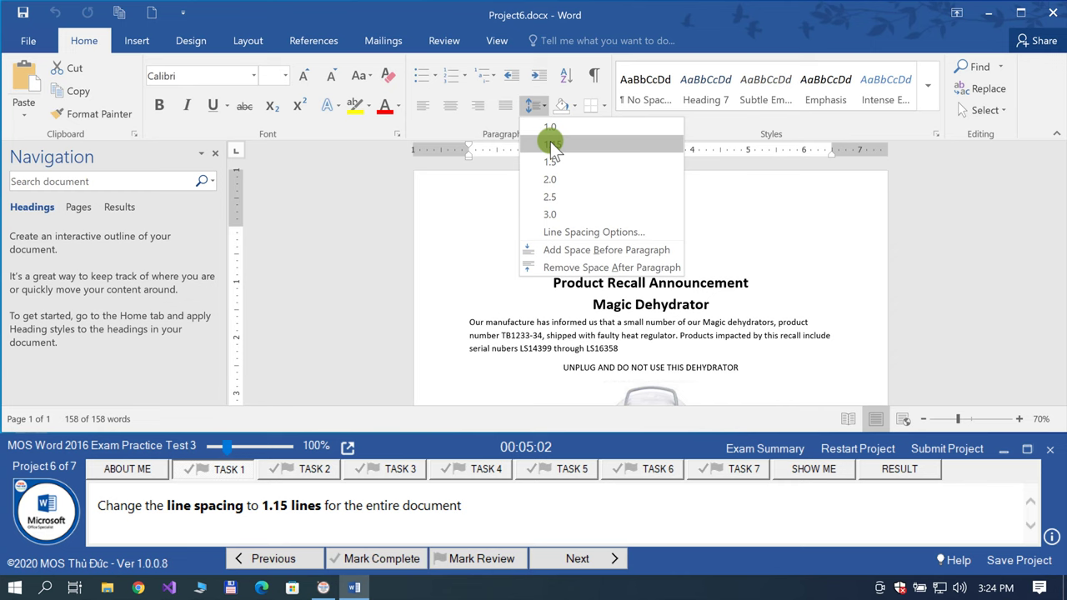
click(550, 143)
click(370, 560)
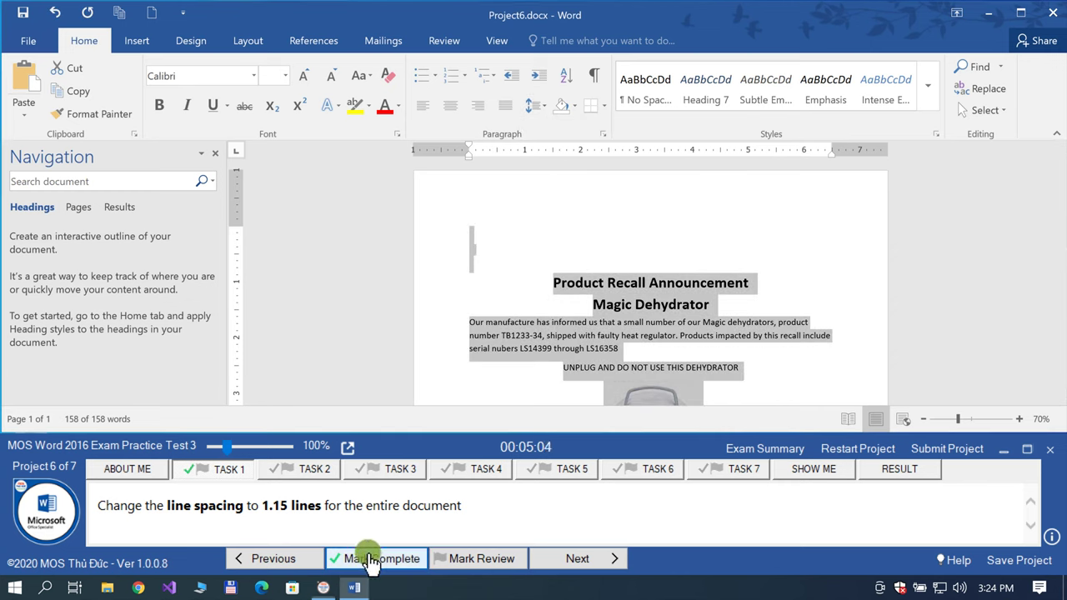
Step: Move to Task 2, apply the Banded theme from the Design tab, and mark it complete
click(546, 557)
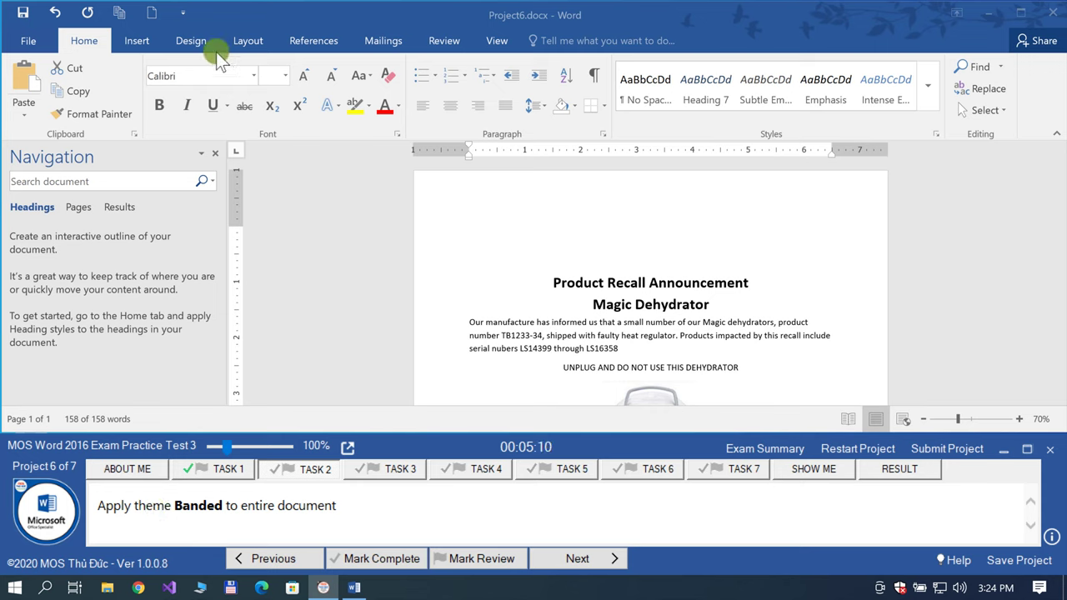
key(ctrl+a)
click(191, 40)
click(27, 110)
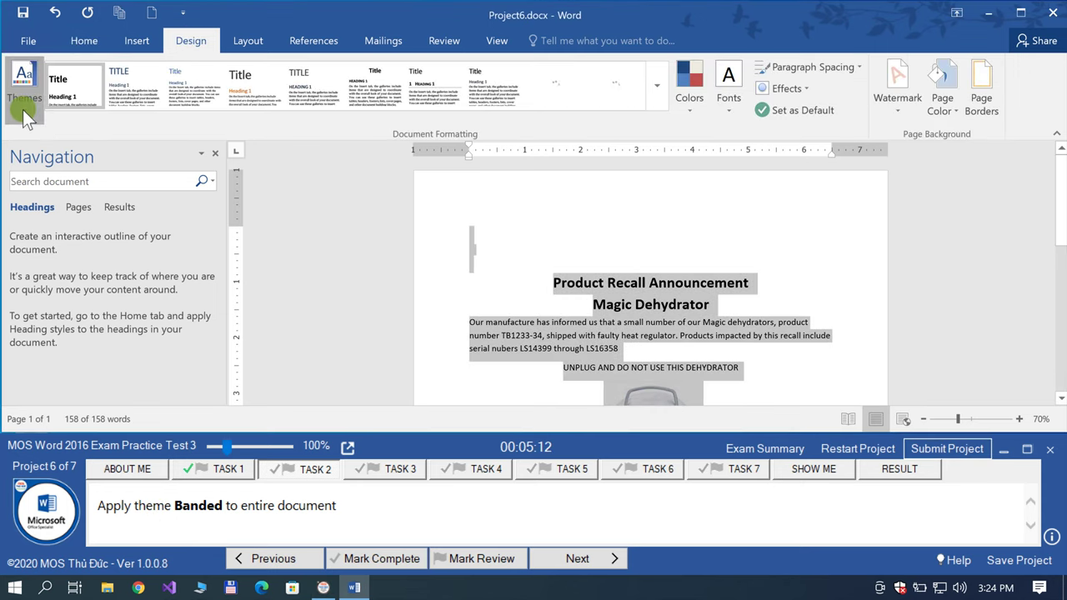
click(98, 288)
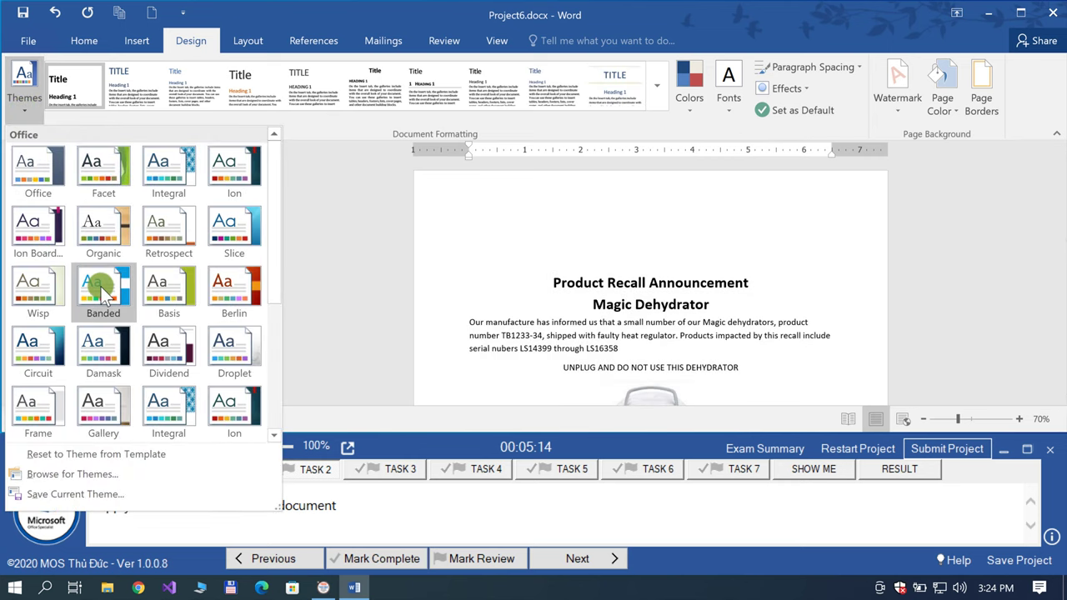
click(363, 557)
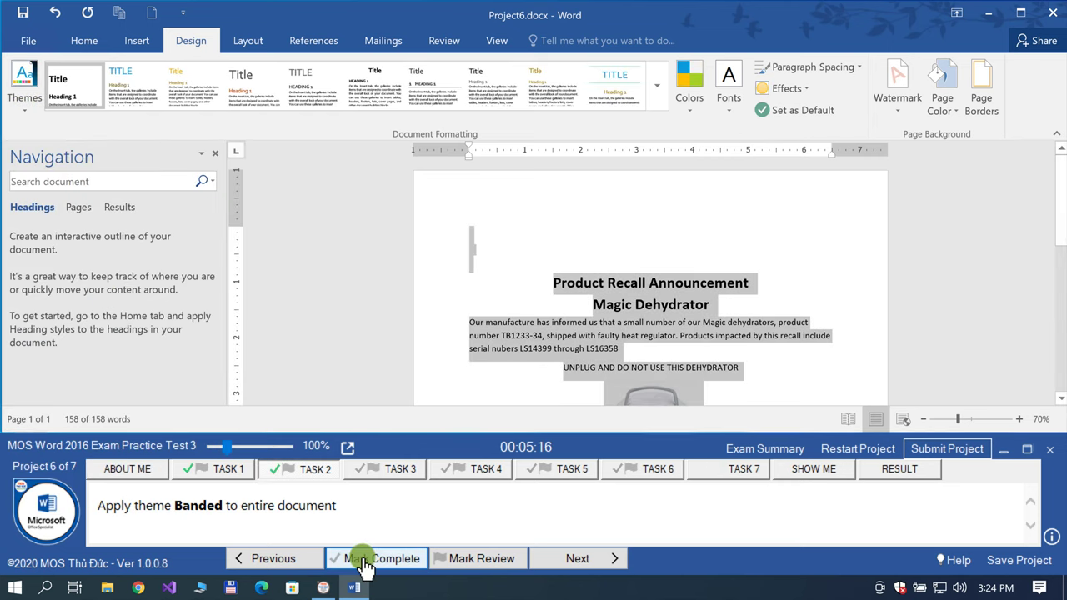
click(552, 557)
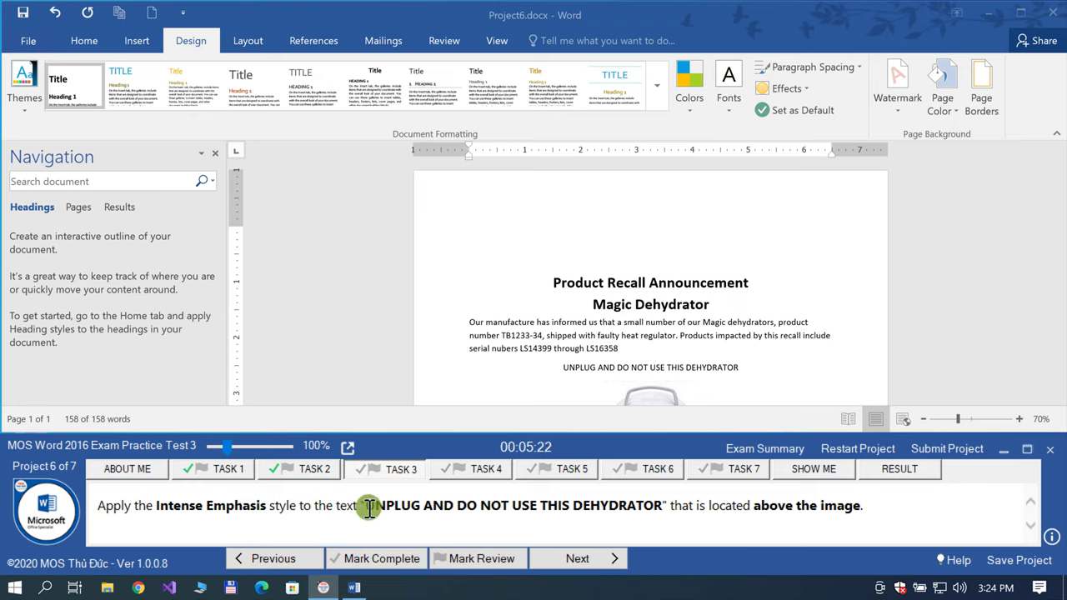
Step: Search the document for the UNPLUG AND DO NOT USE THIS DEHYDRATOR line and select it
drag(369, 508, 651, 509)
key(ctrl+c)
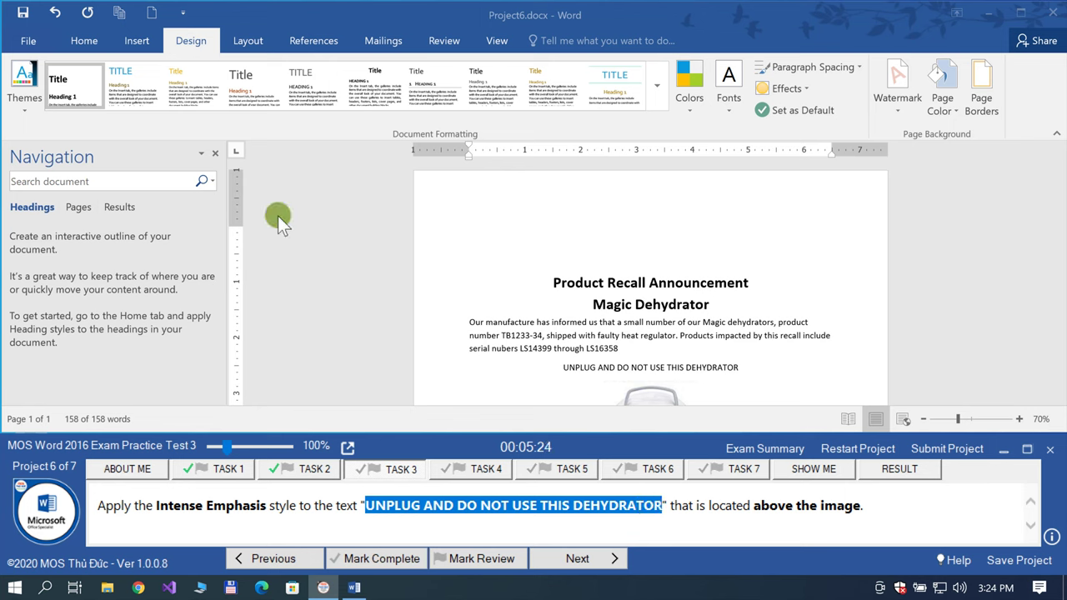
click(148, 180)
key(ctrl+v)
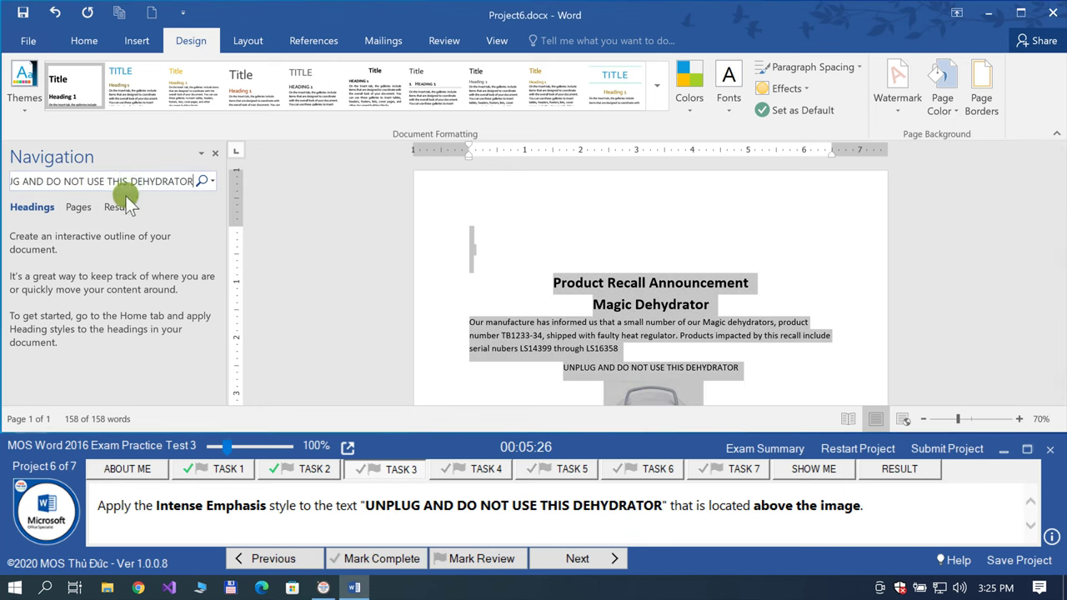
click(118, 224)
click(104, 247)
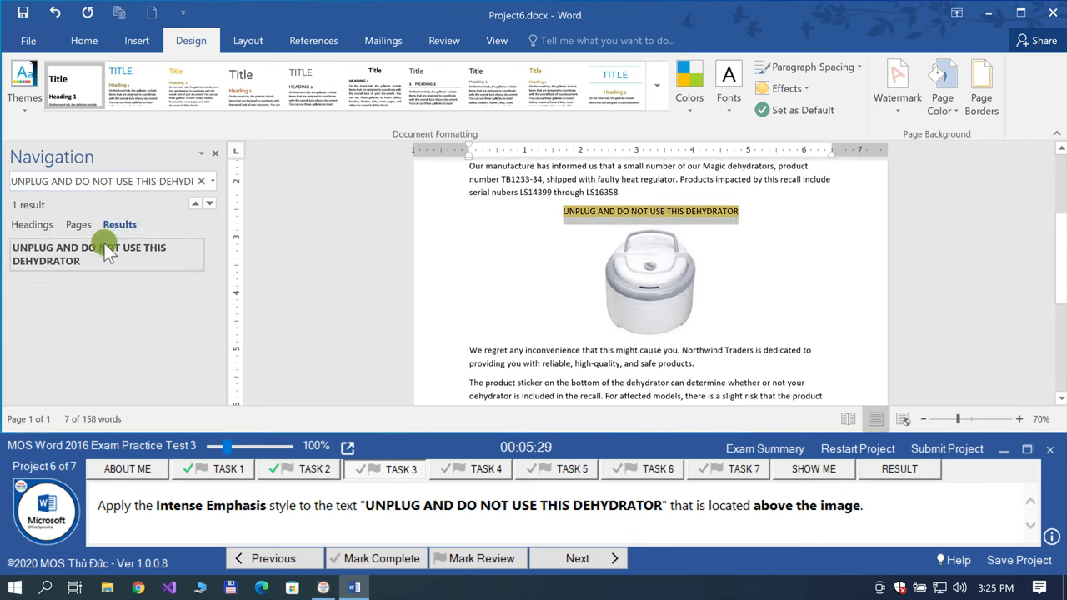
Step: Apply the Intense Emphasis style to the warning line, mark Task 3 complete, and advance to Task 4
click(91, 40)
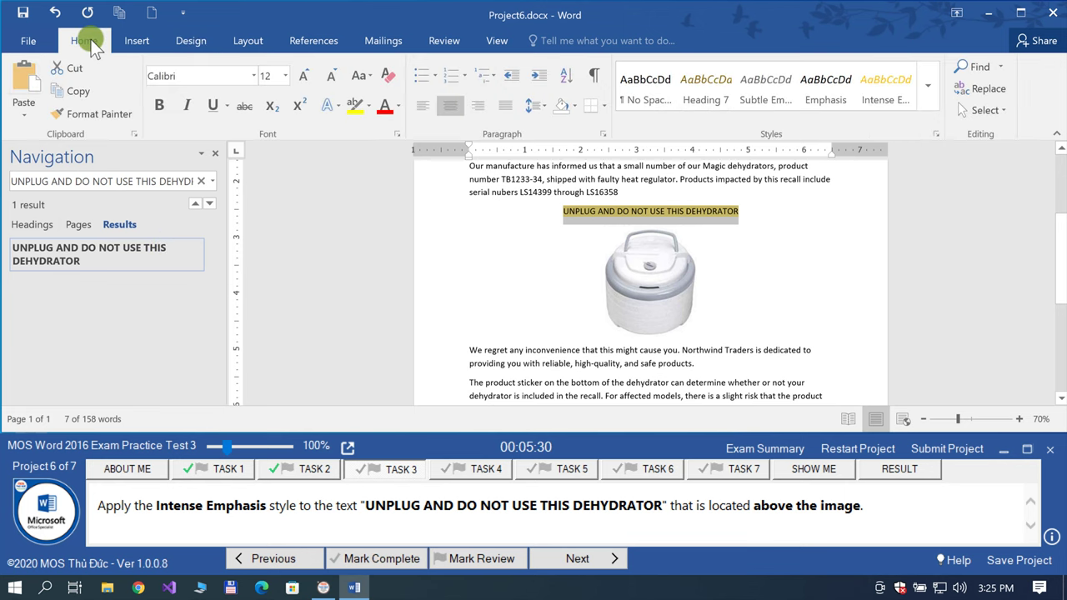
click(936, 135)
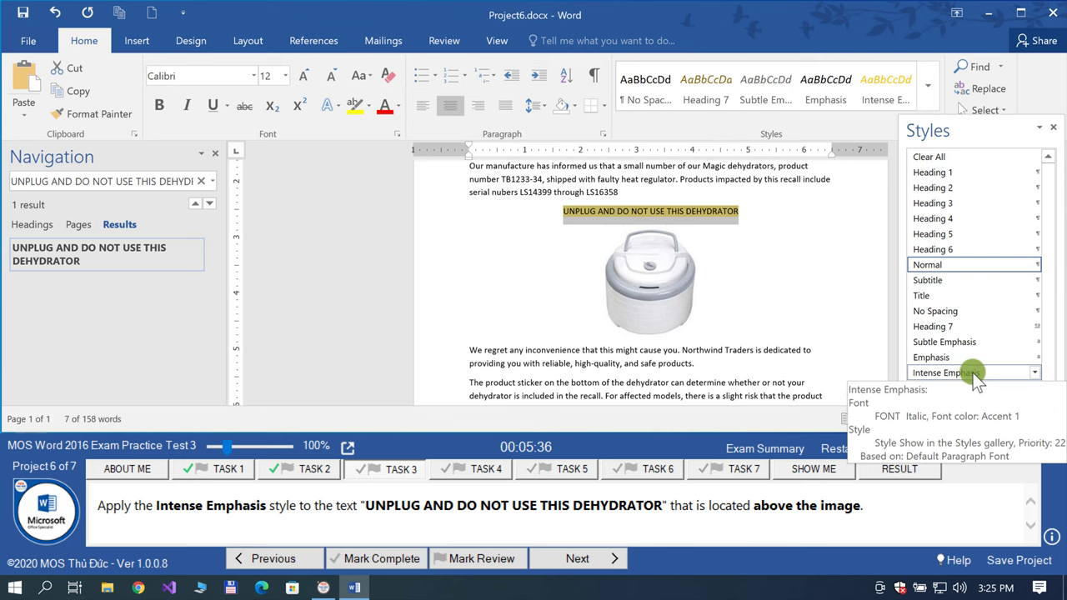
click(973, 373)
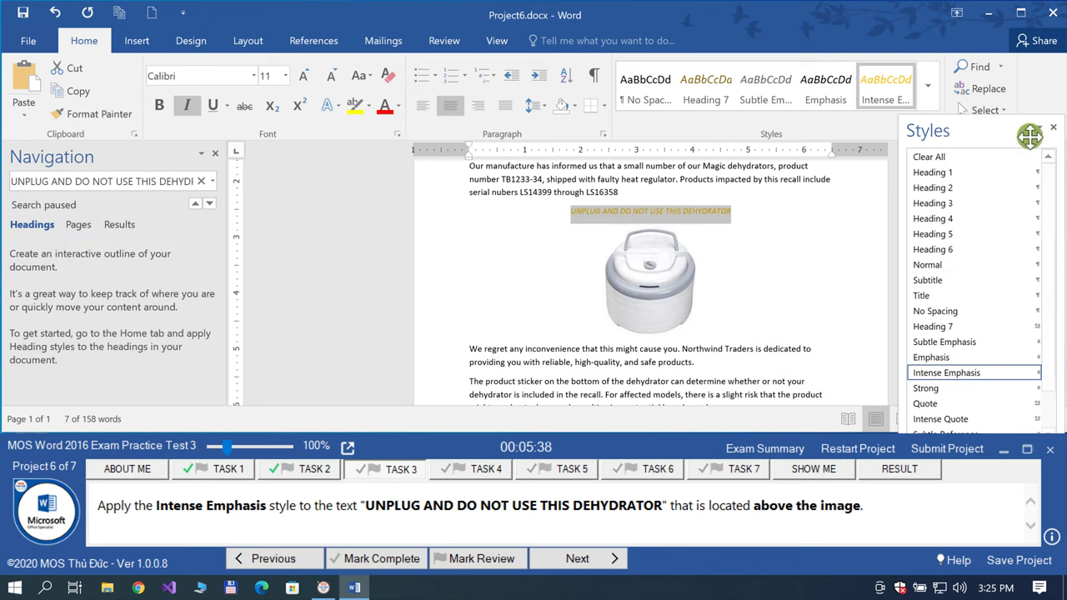
click(1054, 132)
click(409, 557)
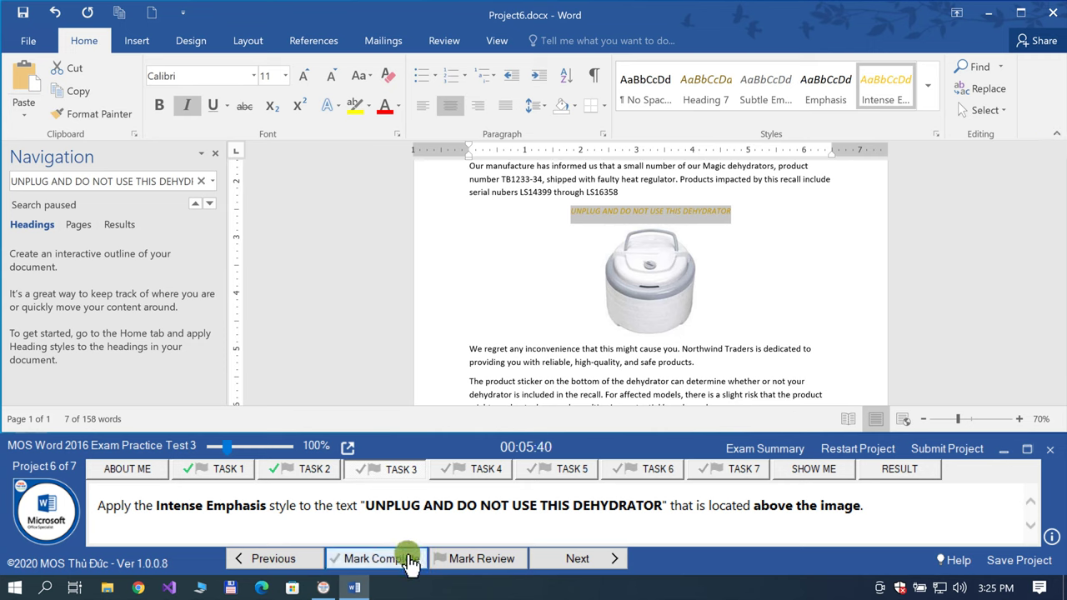
click(574, 559)
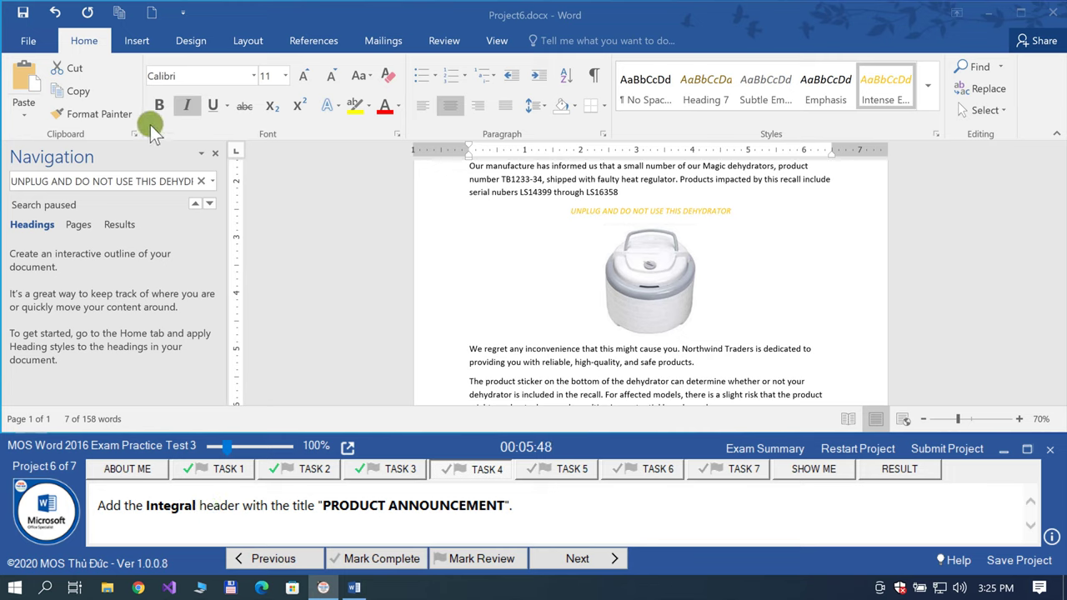
Step: Insert the built-in Integral header
click(143, 37)
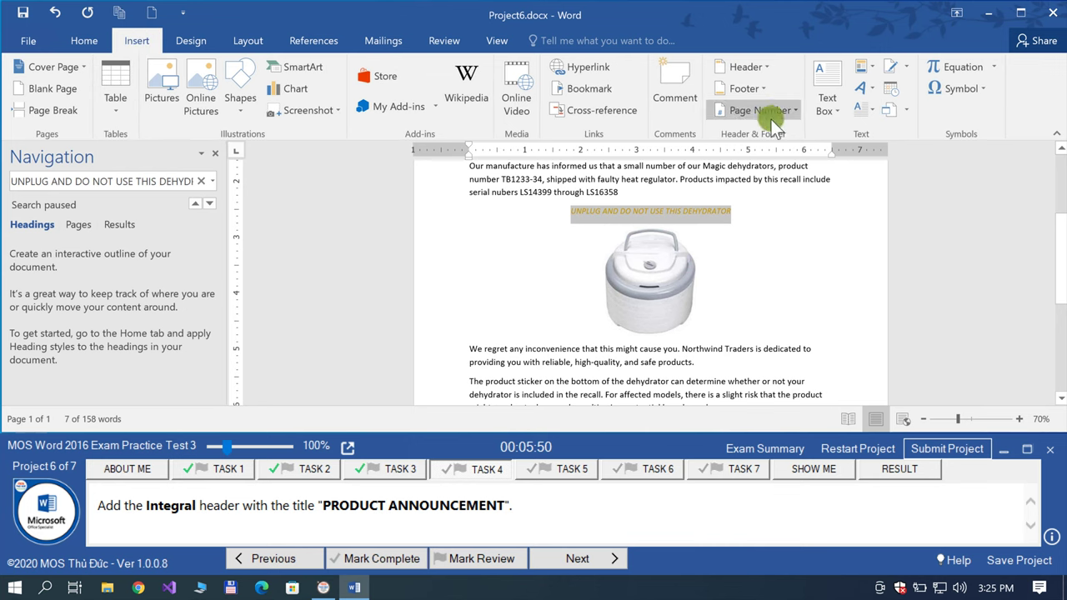
click(744, 67)
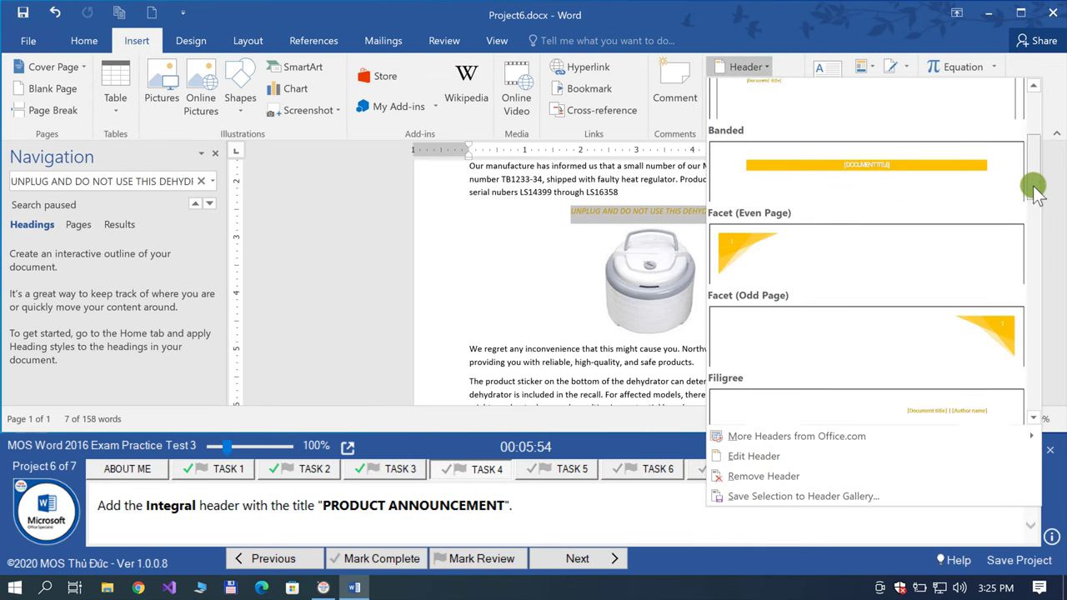
drag(1034, 148, 1030, 231)
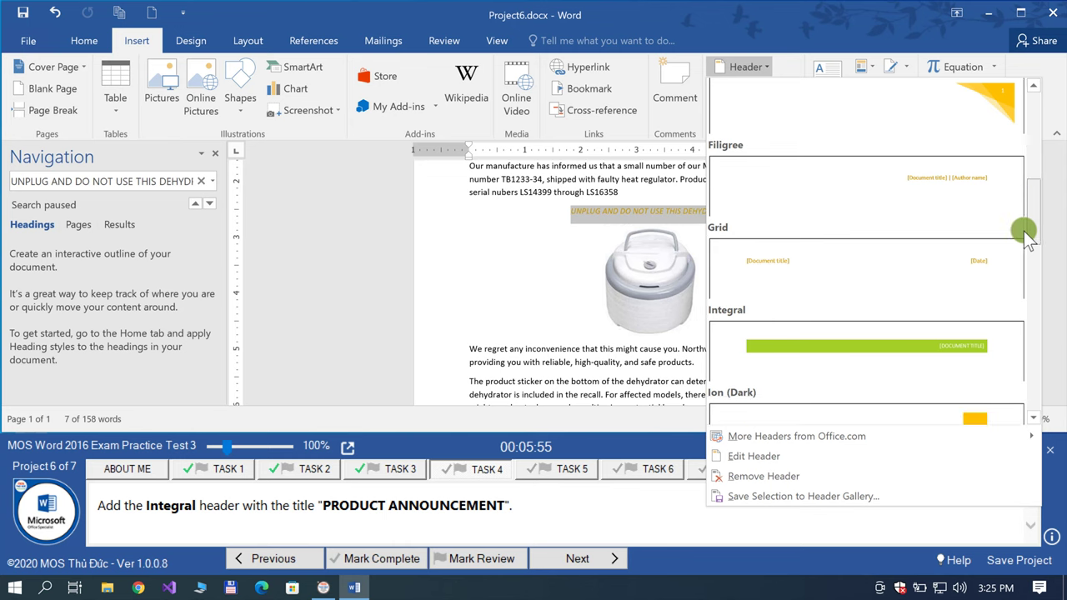
click(832, 346)
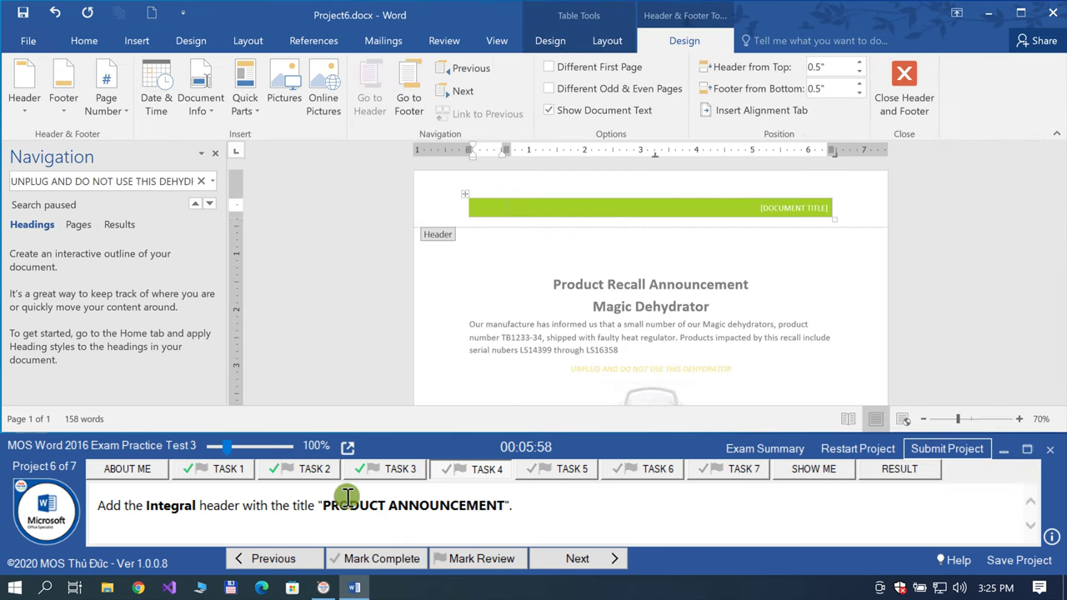
Step: Paste the copied text into the header's title placeholder and close the header
drag(326, 504, 472, 508)
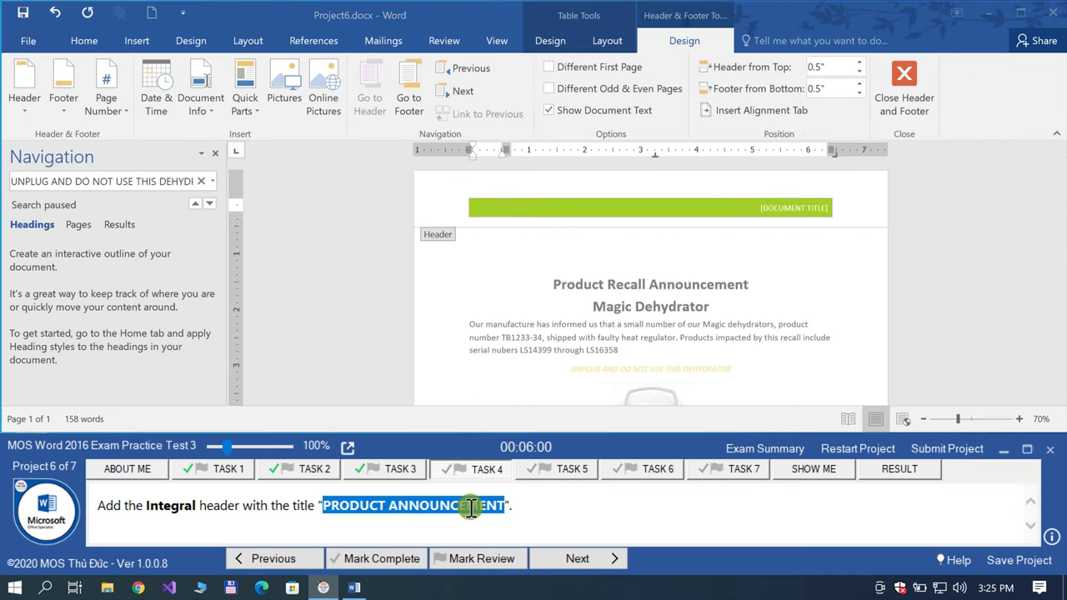
click(794, 203)
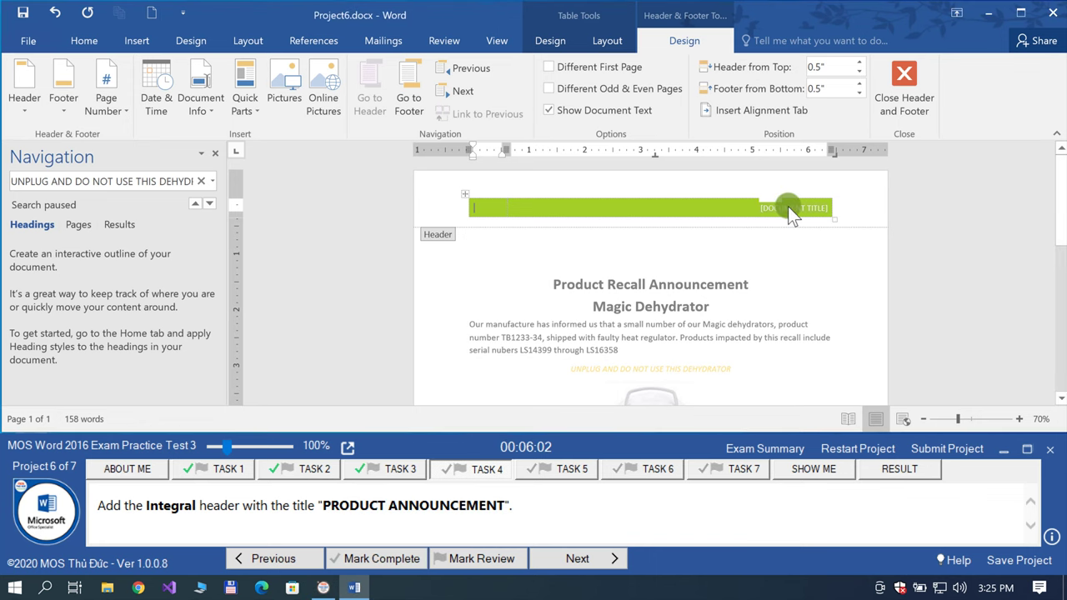
click(788, 206)
right_click(788, 206)
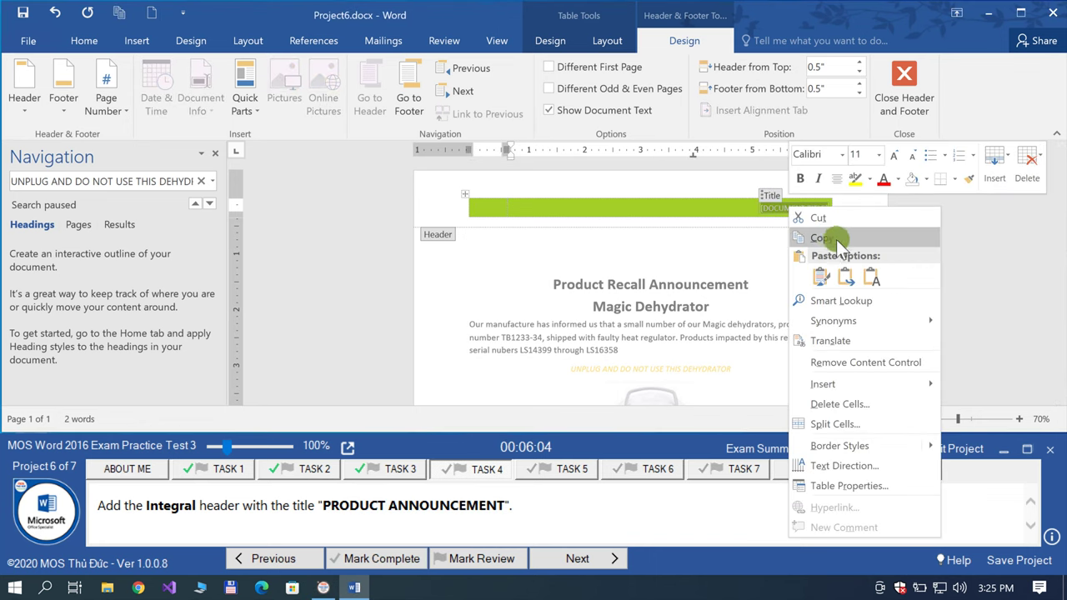
click(867, 279)
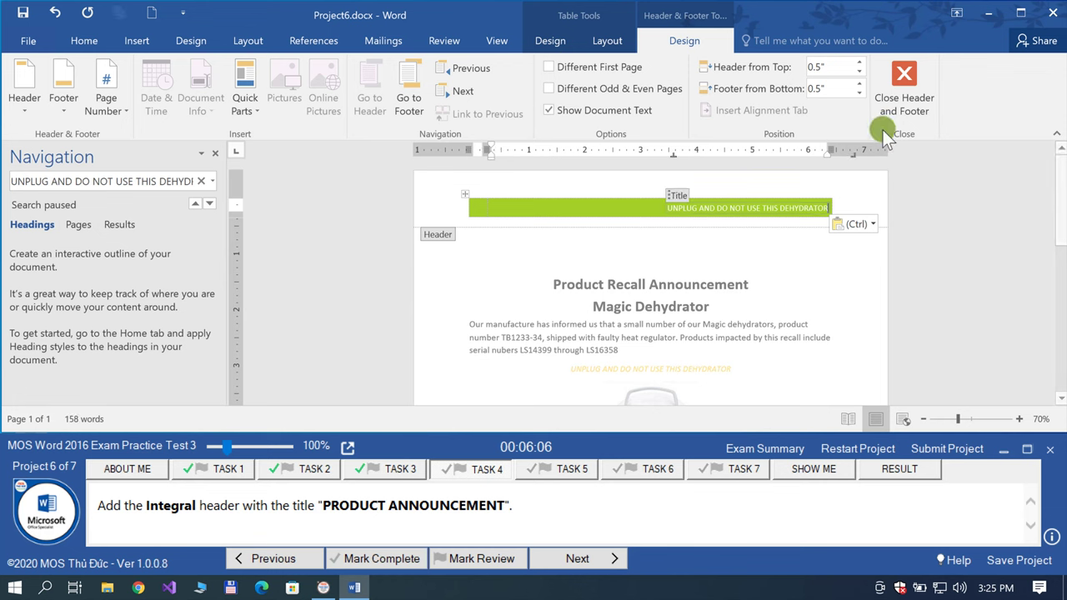
click(897, 83)
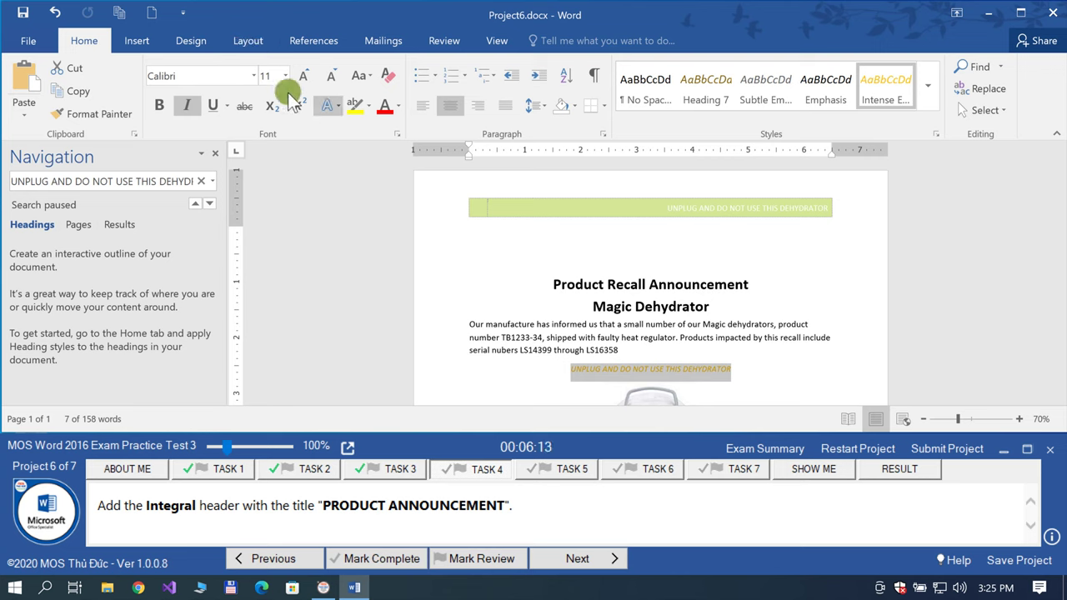
Step: Reopen the Integral header and delete its existing title text
click(151, 45)
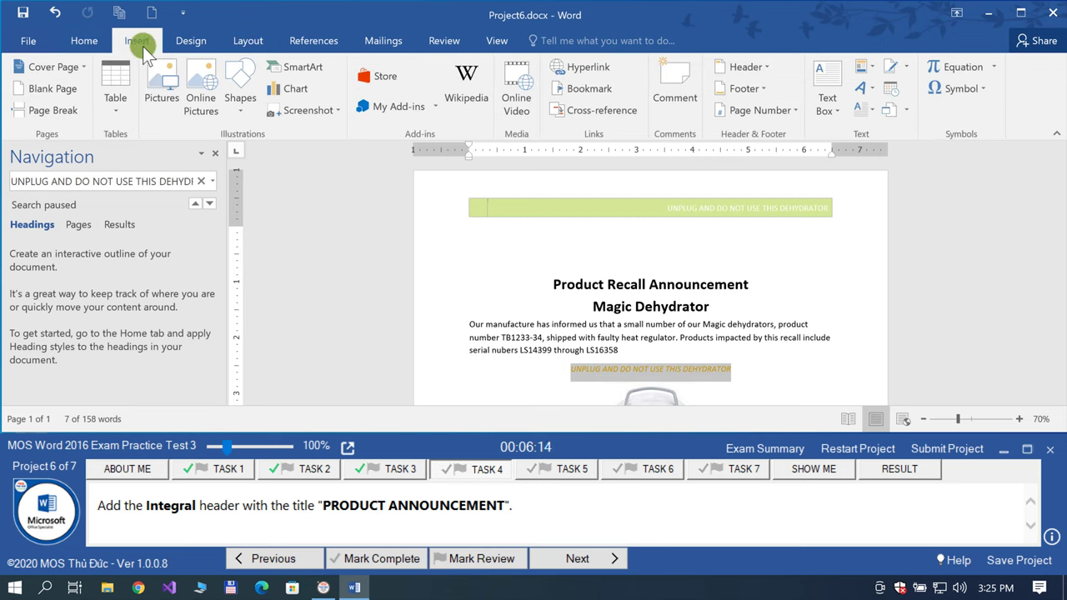
click(760, 66)
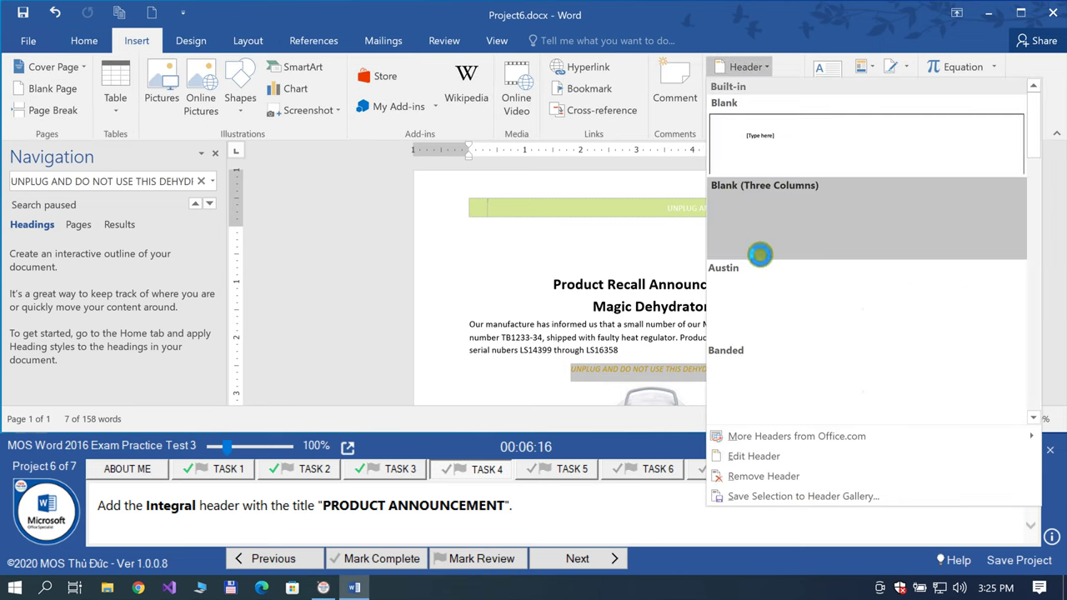
click(752, 457)
click(777, 210)
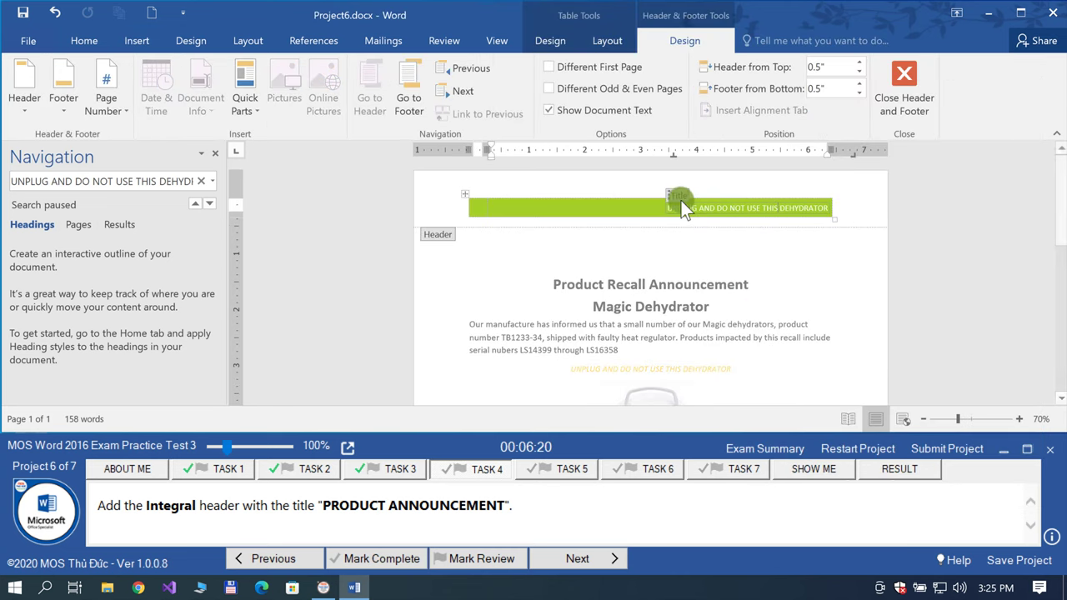
click(679, 197)
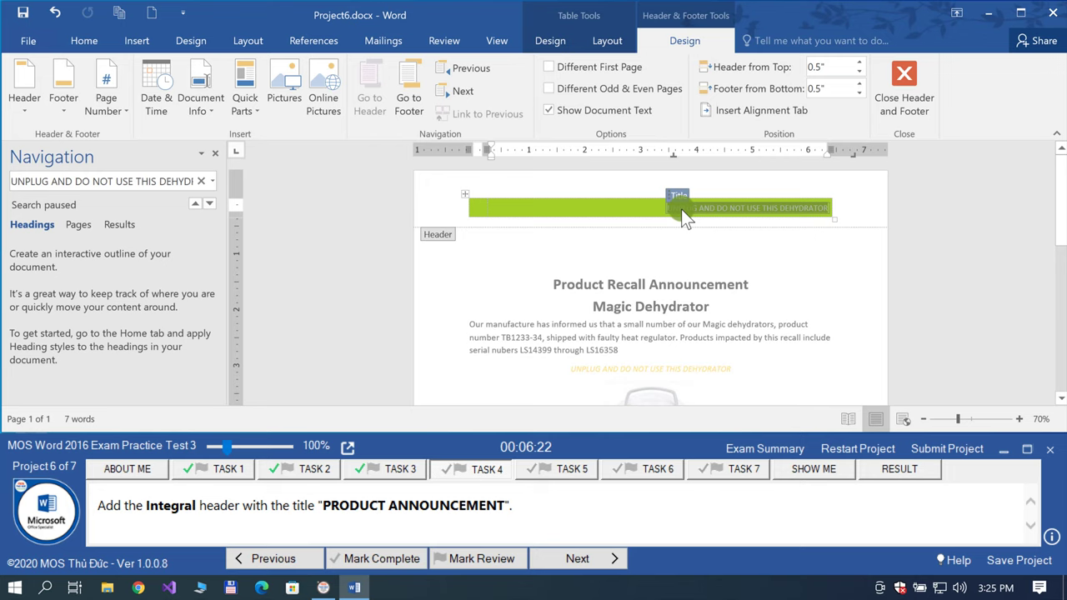
key(Delete)
key(ctrl+z)
double_click(705, 210)
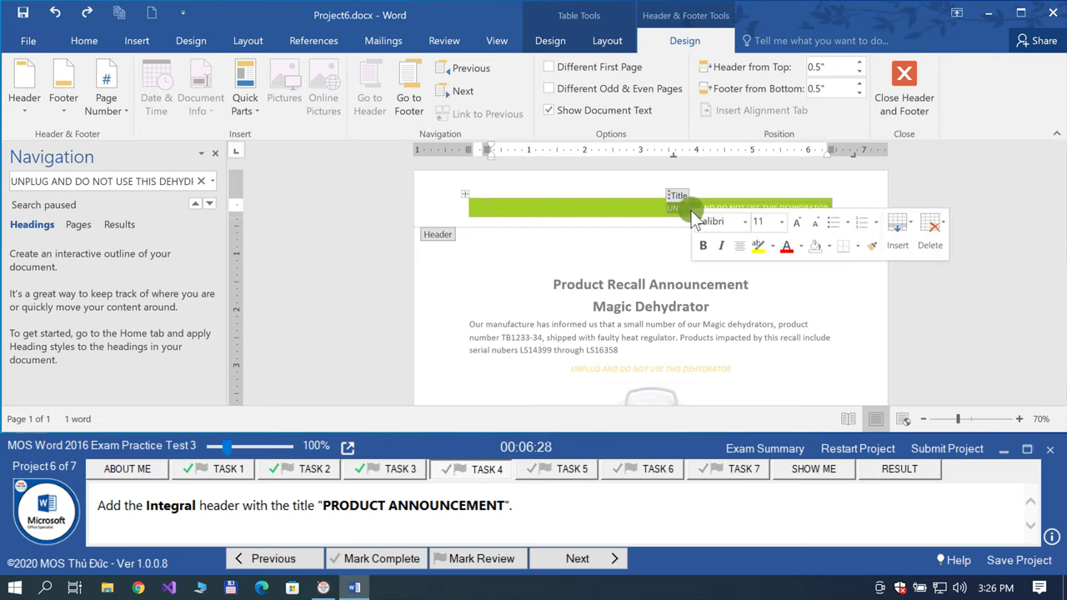
click(666, 209)
drag(668, 209, 823, 207)
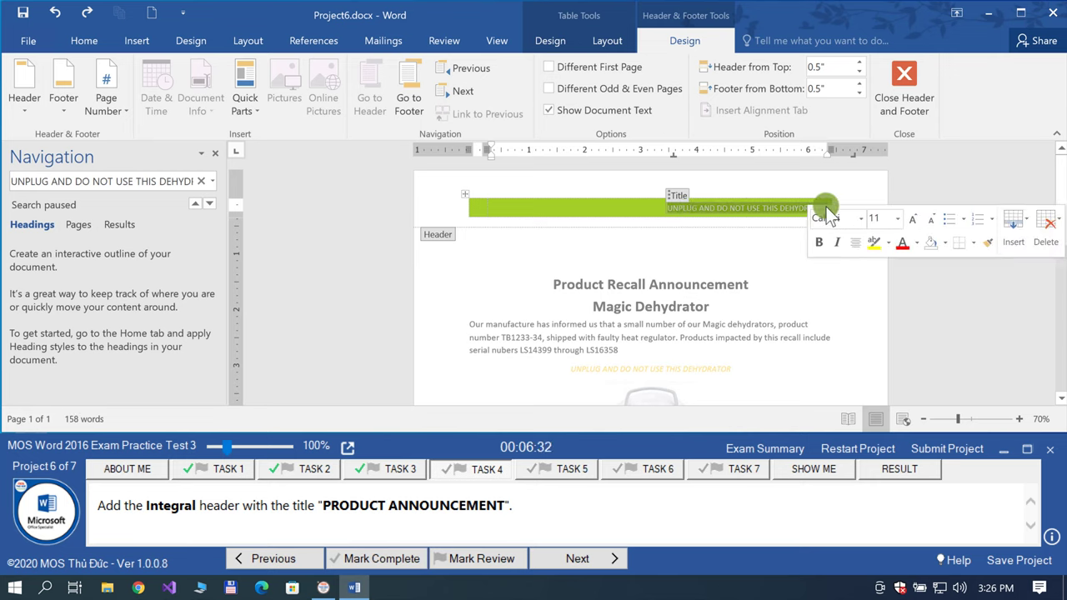
key(Delete)
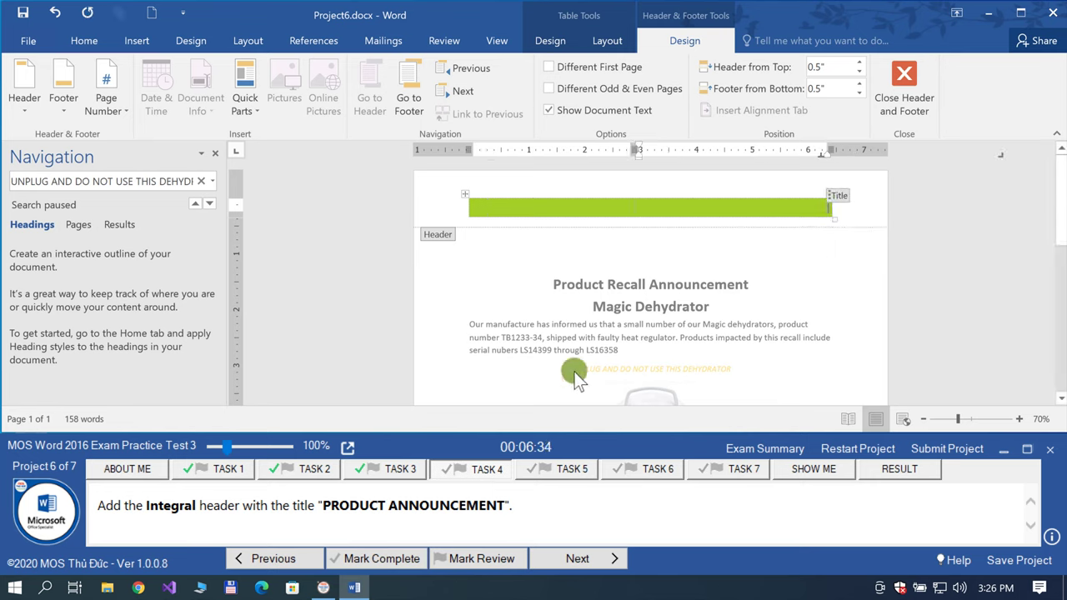
Step: Paste PRODUCT ANNOUNCEMENT as the header title, close the header, and mark Task 4 complete
click(325, 505)
drag(327, 505, 457, 501)
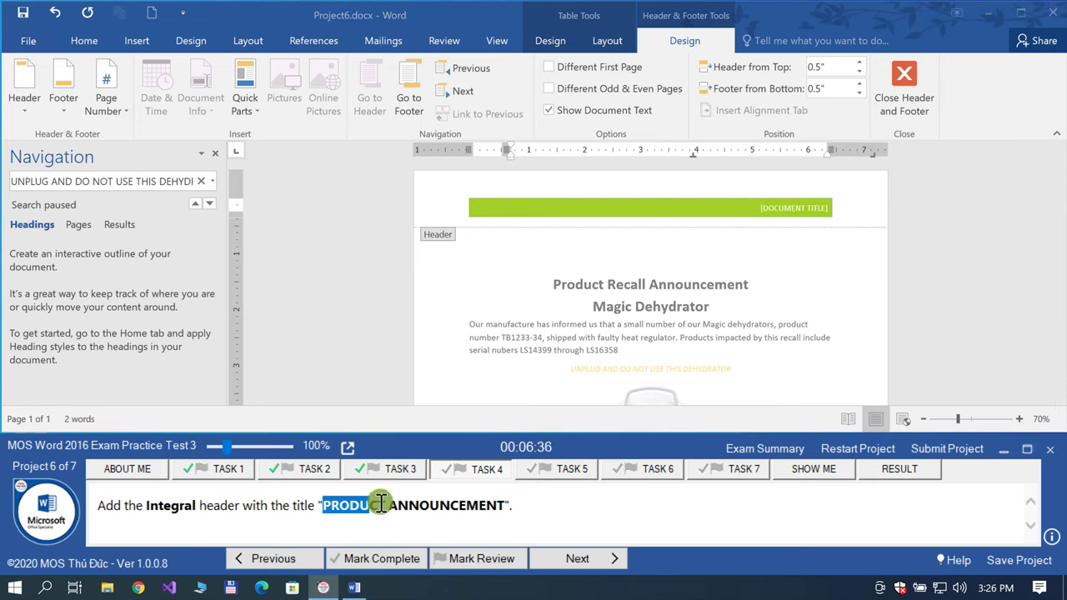
click(817, 210)
right_click(799, 208)
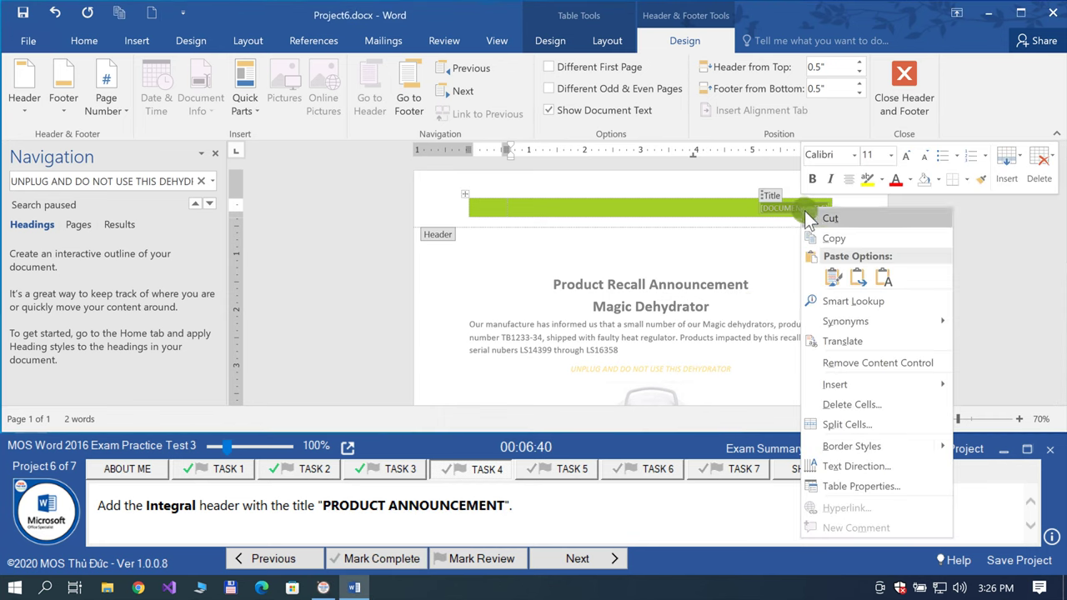
click(884, 277)
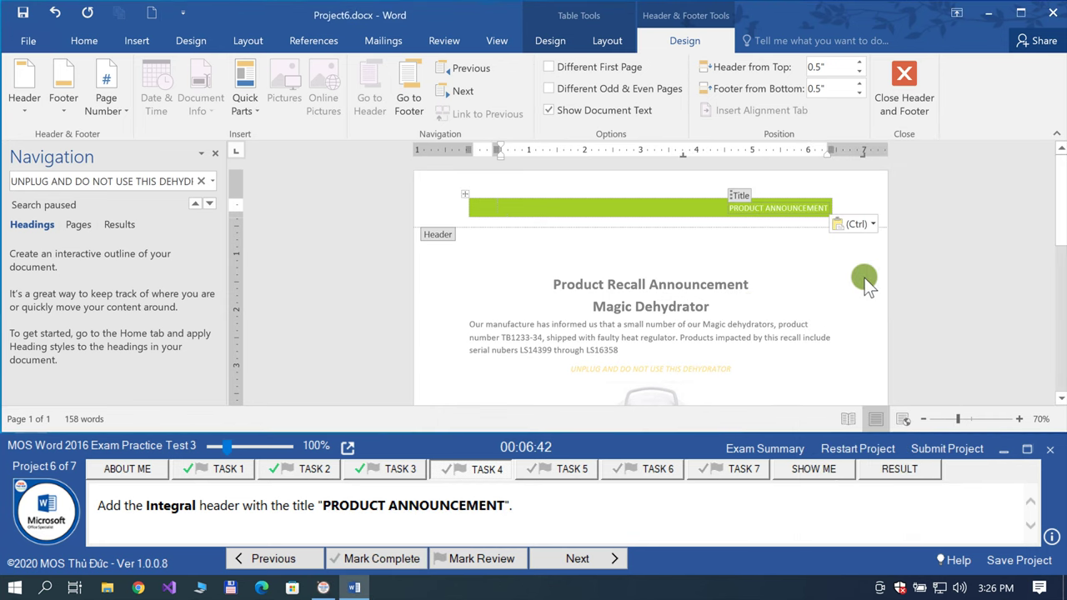
click(904, 85)
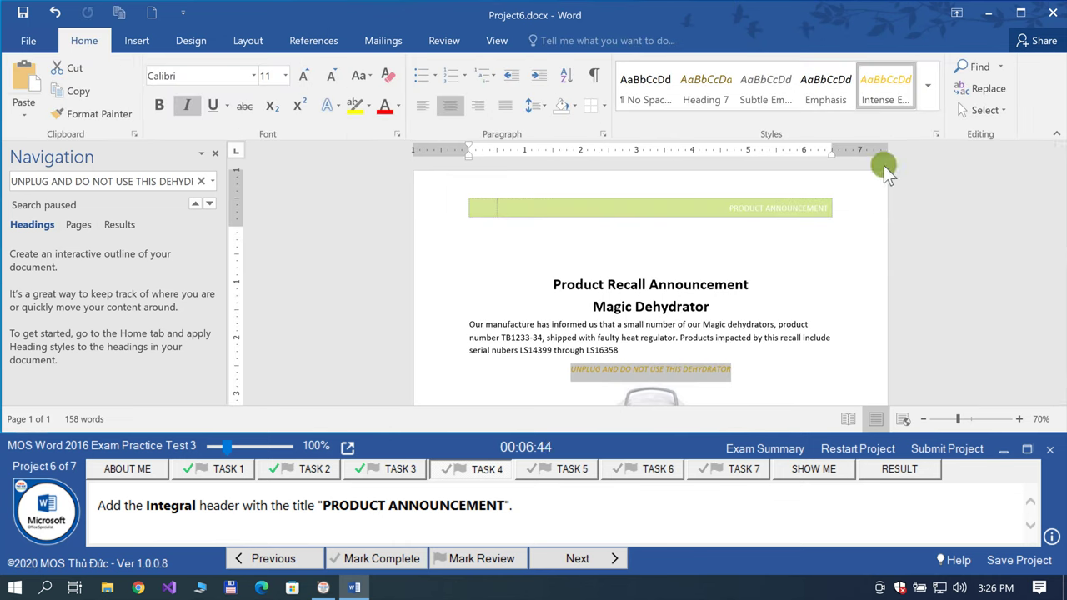
click(354, 564)
Step: Move to Task 5, search for DO NOT RETURN, and select that whole paragraph
click(547, 559)
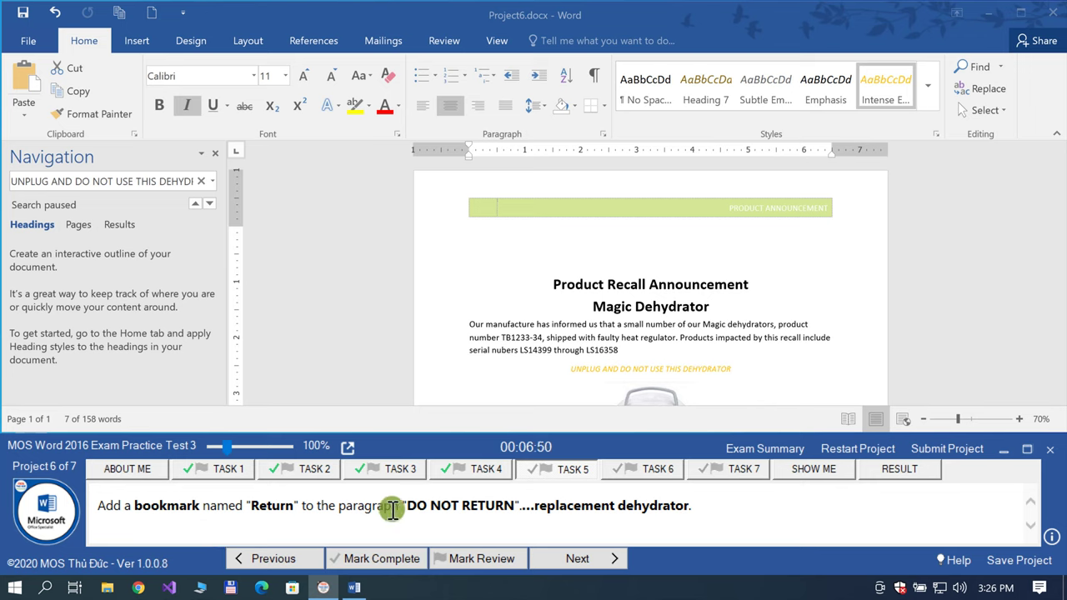
drag(408, 506, 498, 508)
key(ctrl+c)
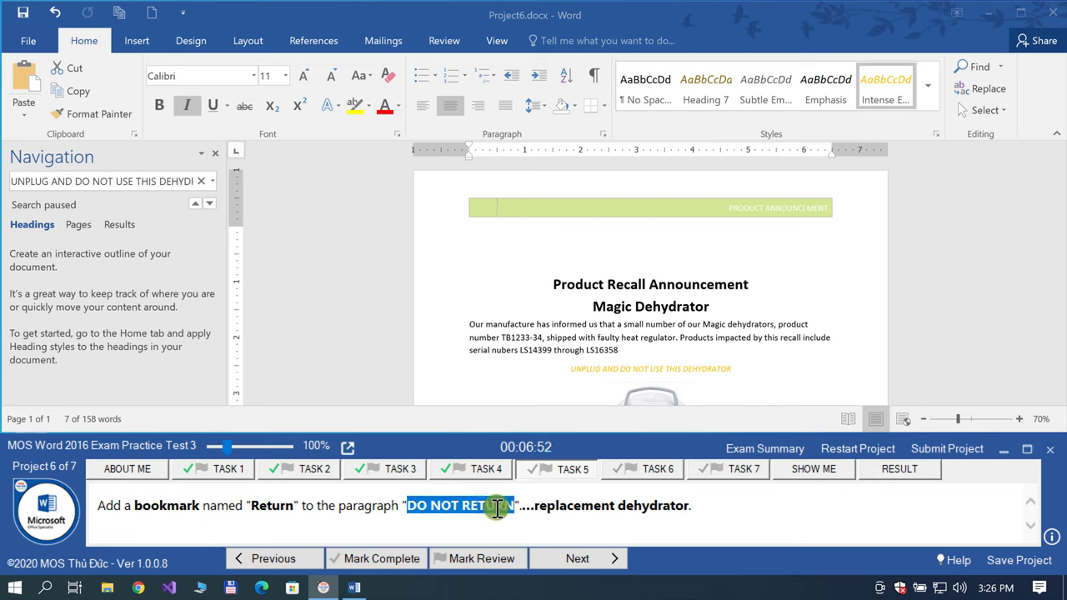
click(203, 181)
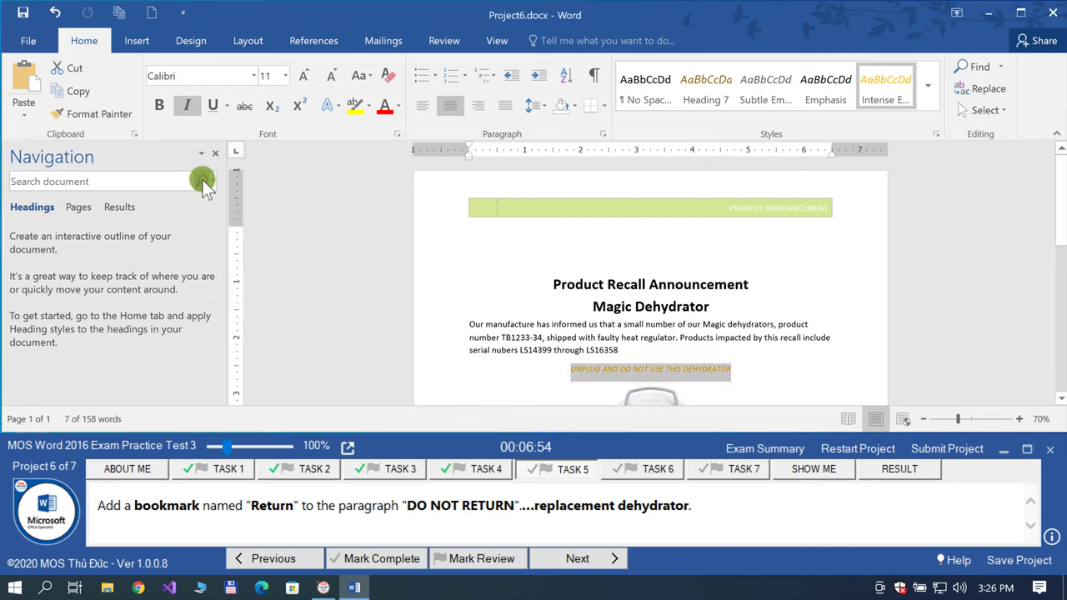
click(172, 178)
key(ctrl+v)
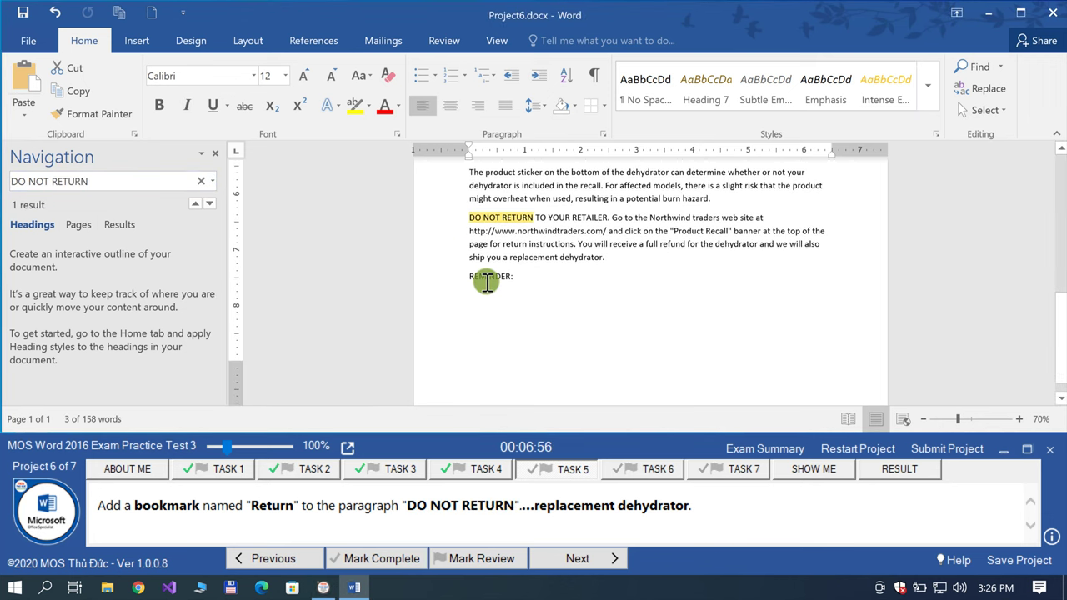
drag(447, 218, 607, 255)
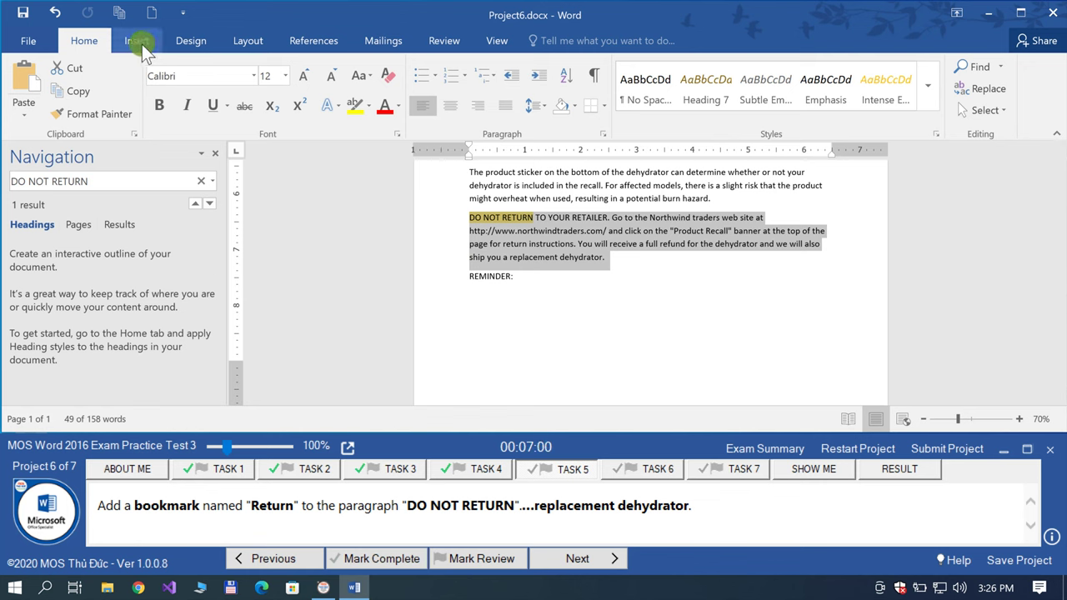
Step: Add a bookmark named Return to the selected paragraph
click(139, 42)
click(604, 88)
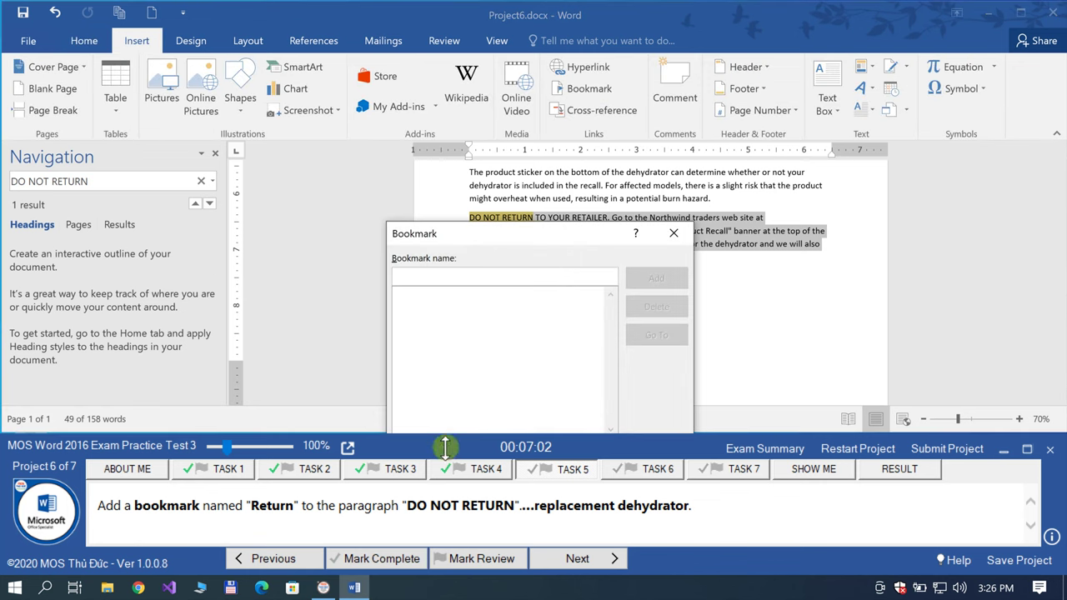
double_click(281, 510)
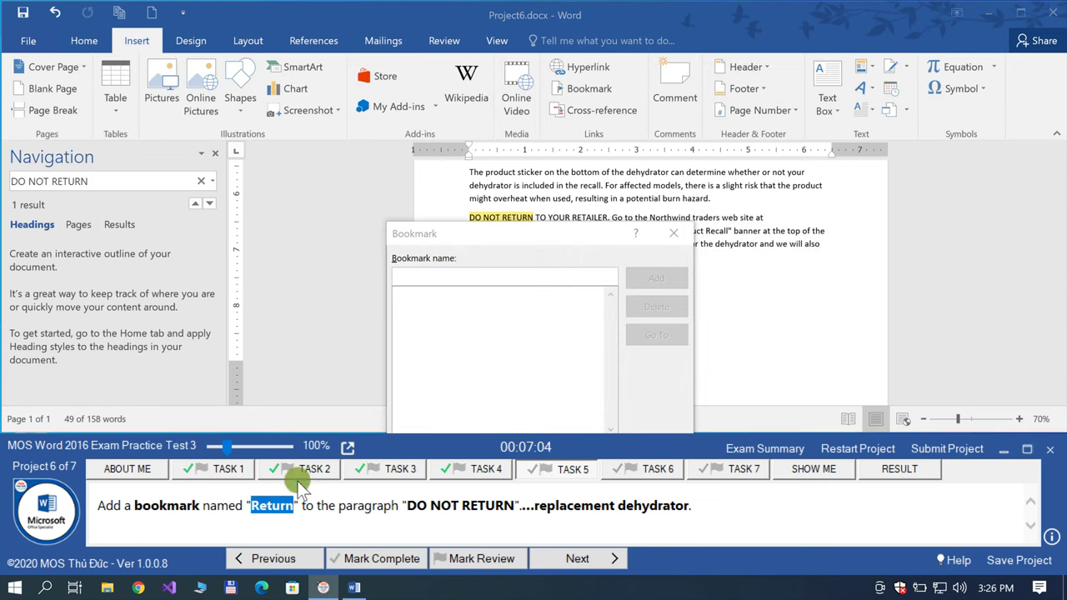
click(472, 271)
text(Return)
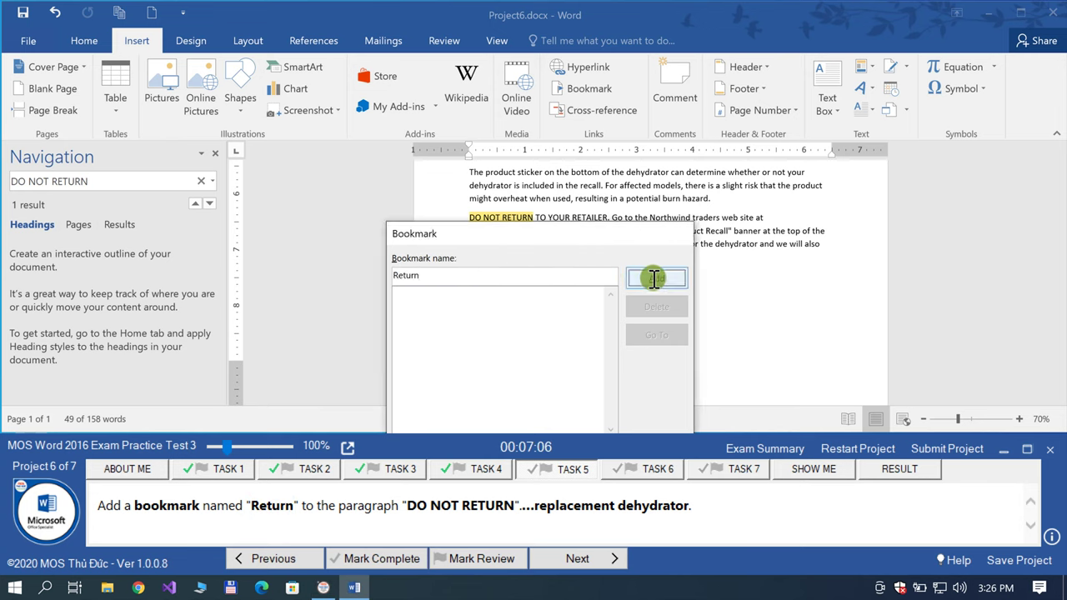
click(650, 278)
Step: Verify the Return bookmark with Go To, mark Task 5 complete, and advance to Task 6
click(636, 314)
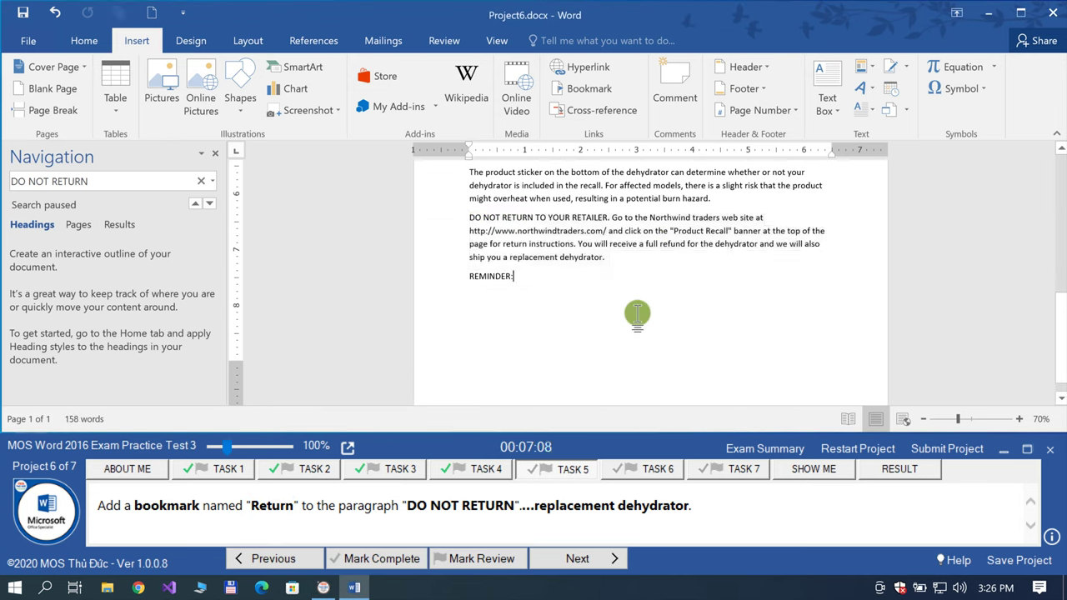
click(213, 183)
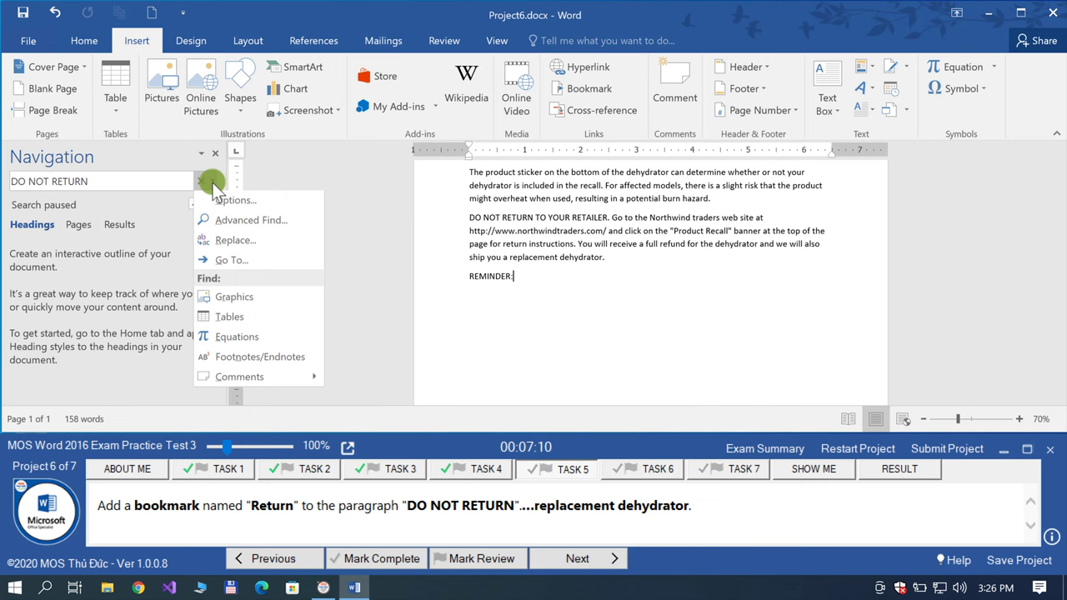
click(246, 264)
click(87, 279)
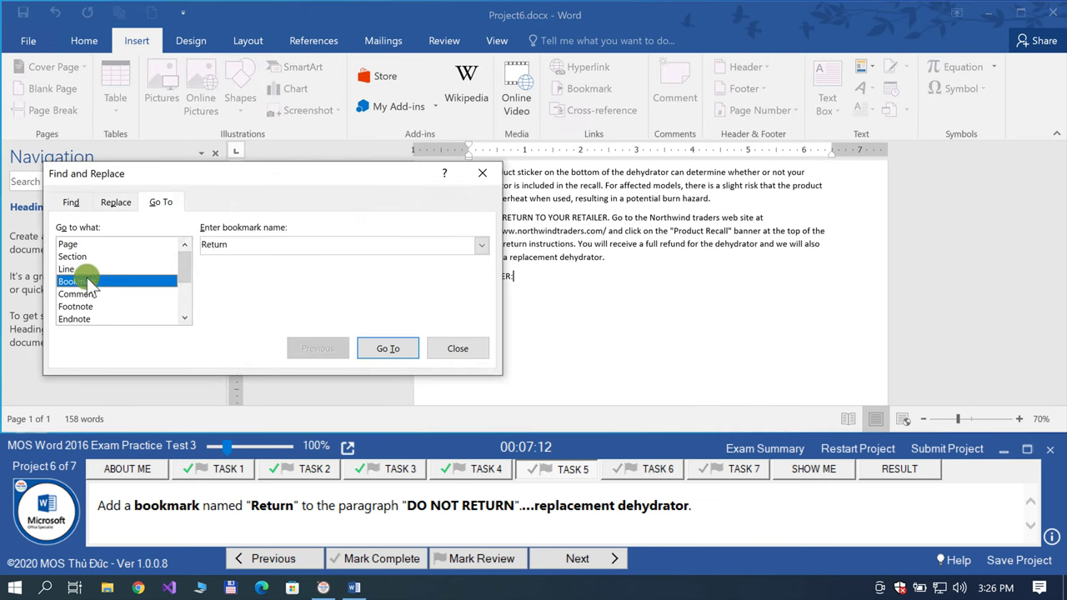
click(376, 348)
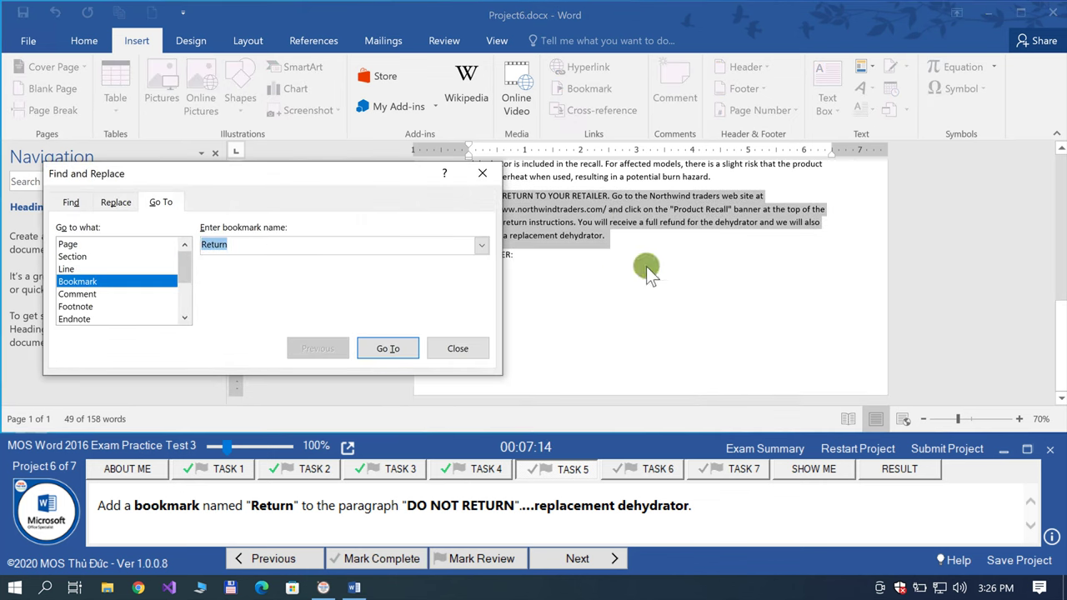
click(481, 172)
click(561, 207)
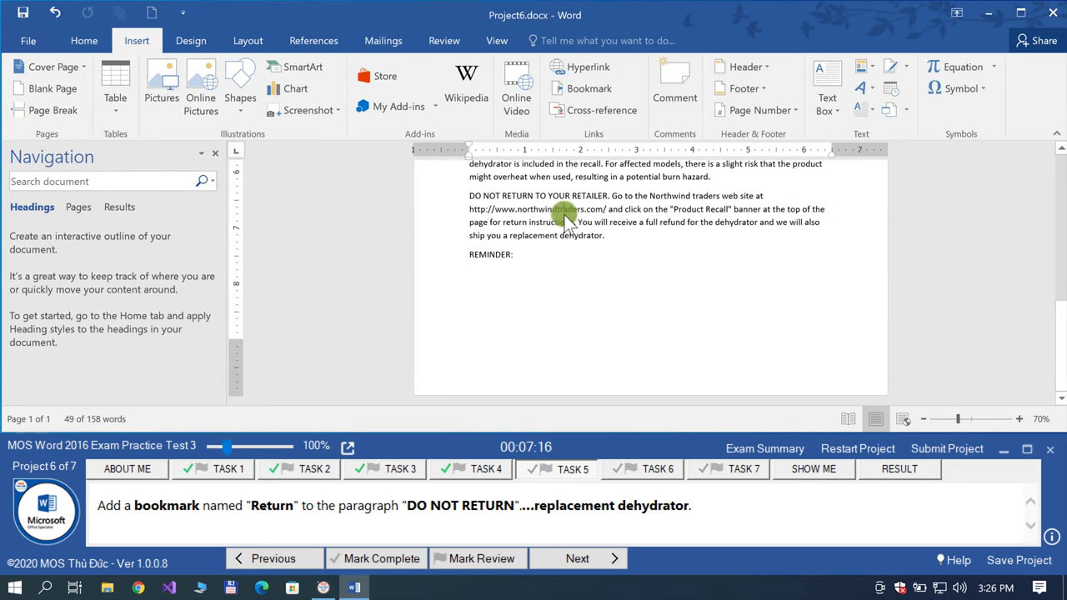
click(381, 556)
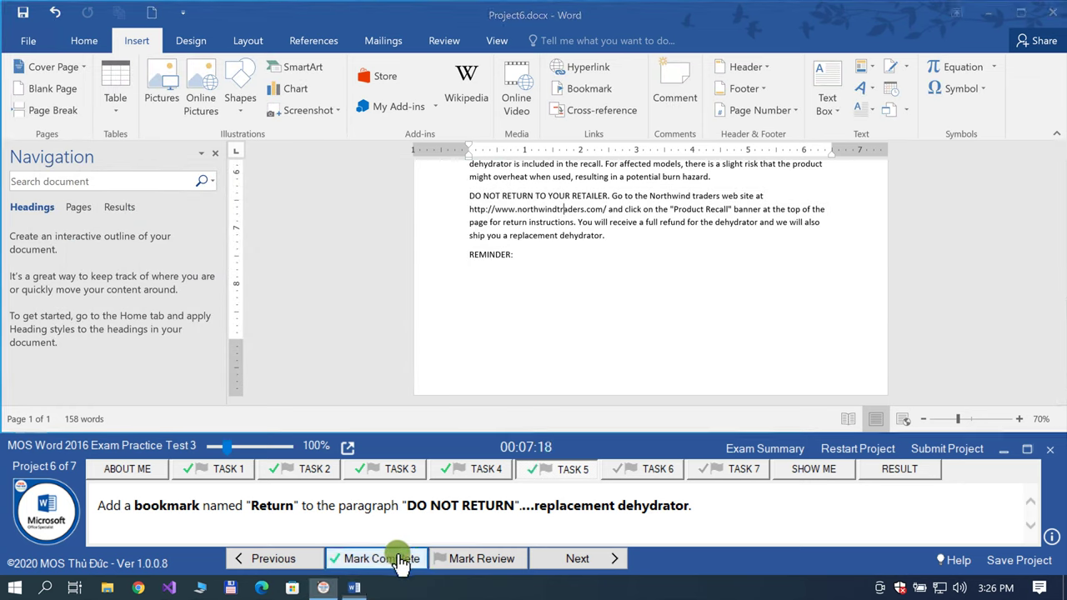
click(565, 559)
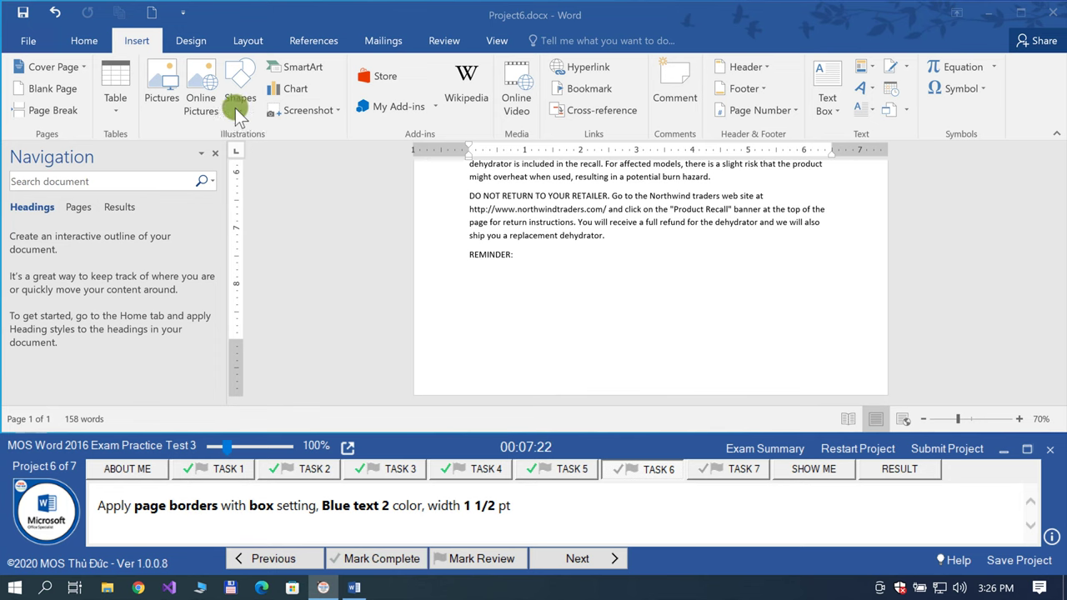
Step: Add a Blue, Text 2 box page border 1 ½ pt wide and mark Task 6 complete
click(193, 41)
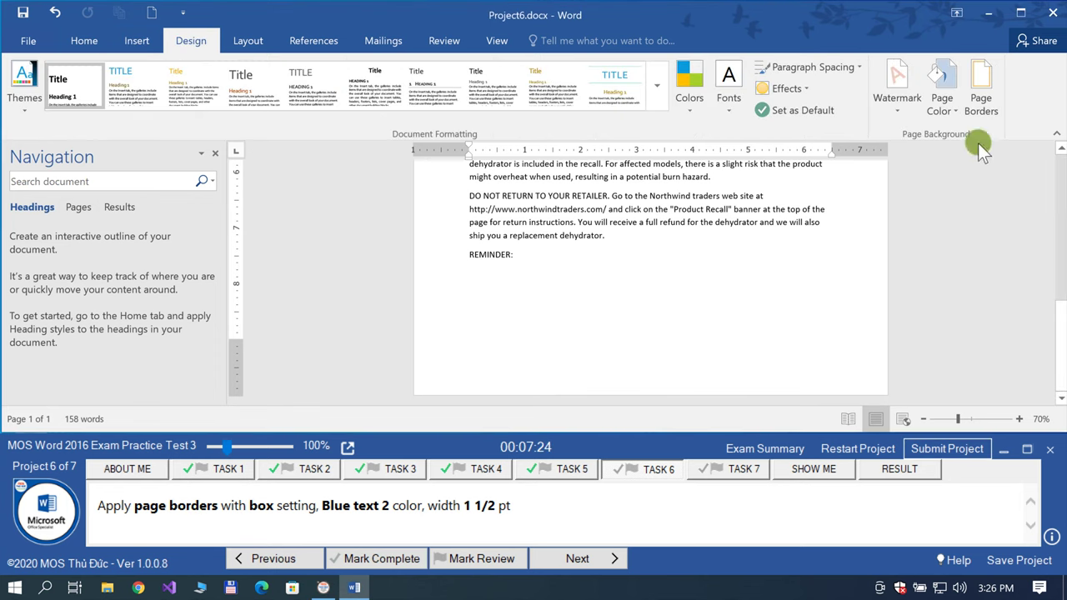
click(973, 100)
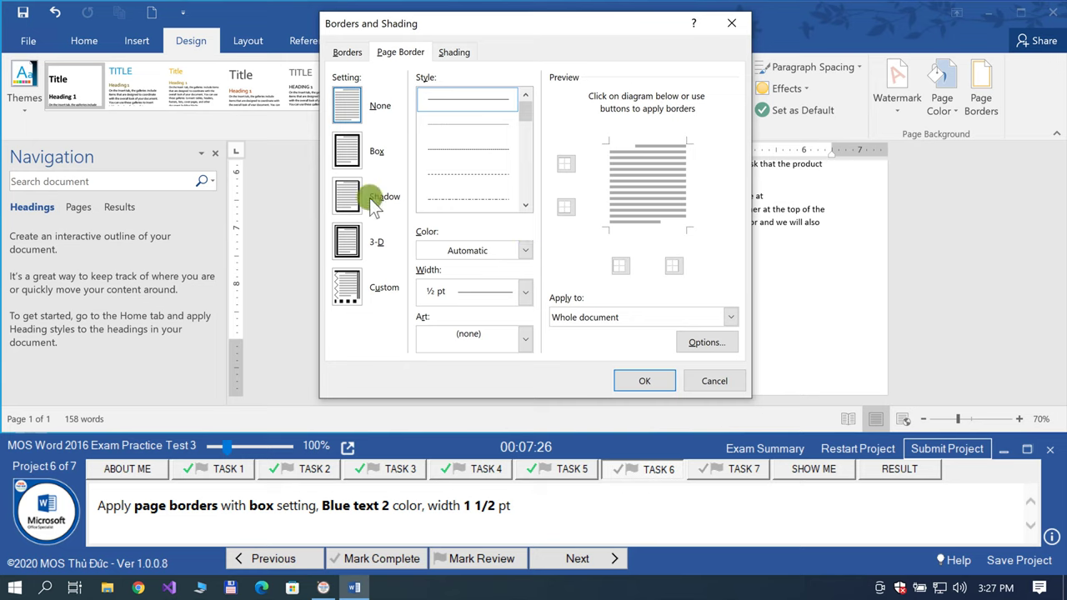
click(354, 147)
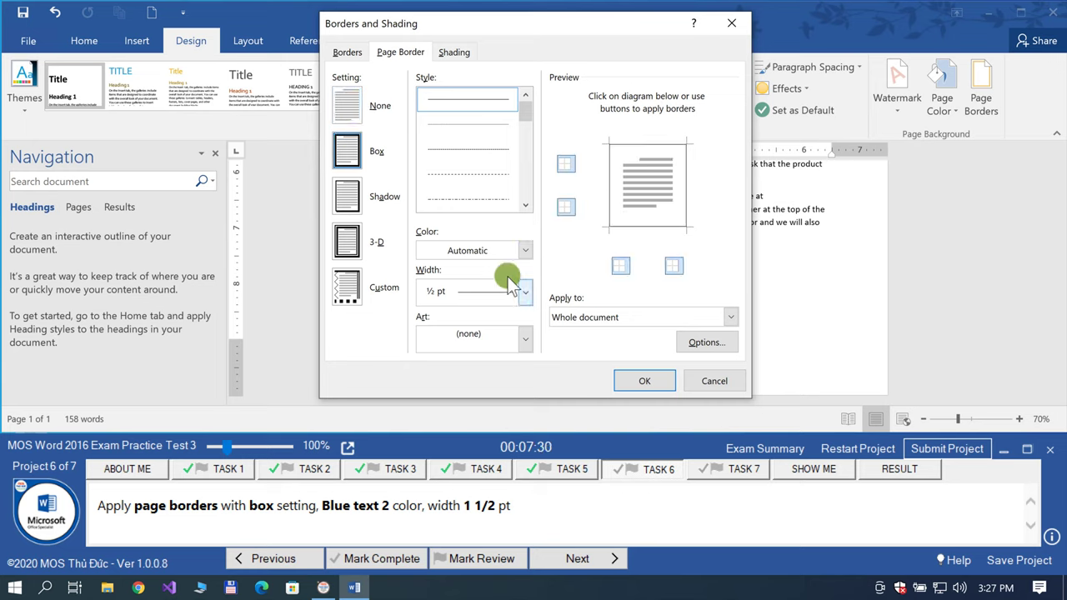
click(523, 254)
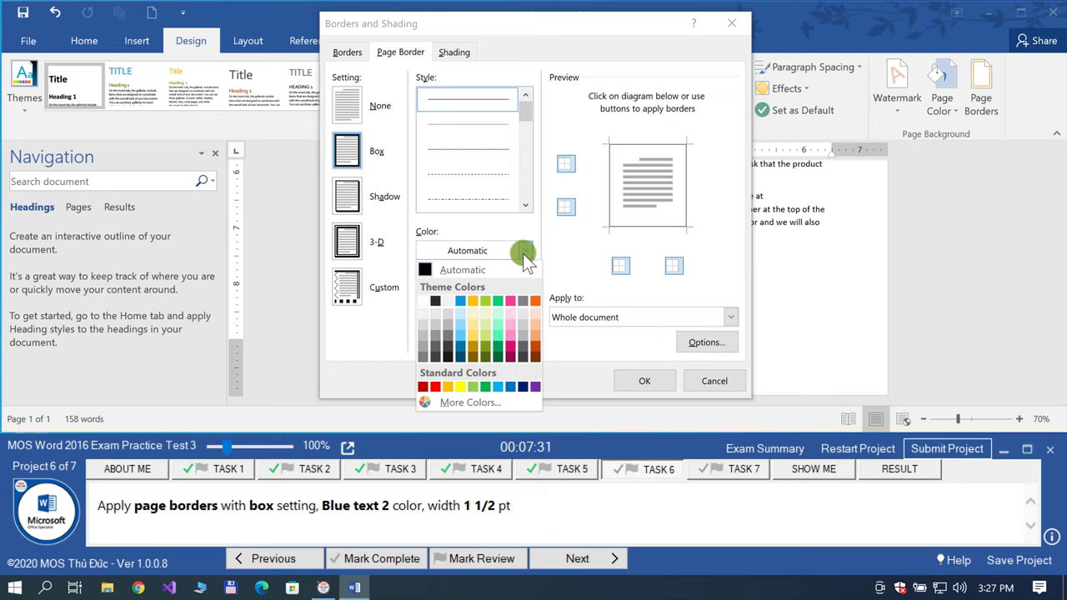
click(459, 301)
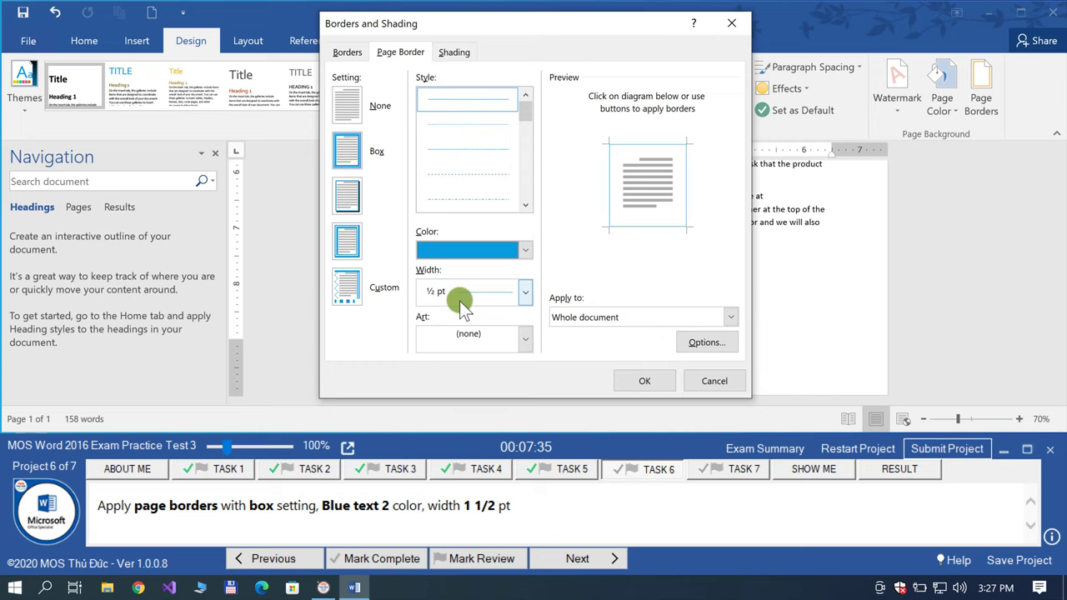
click(524, 294)
click(442, 417)
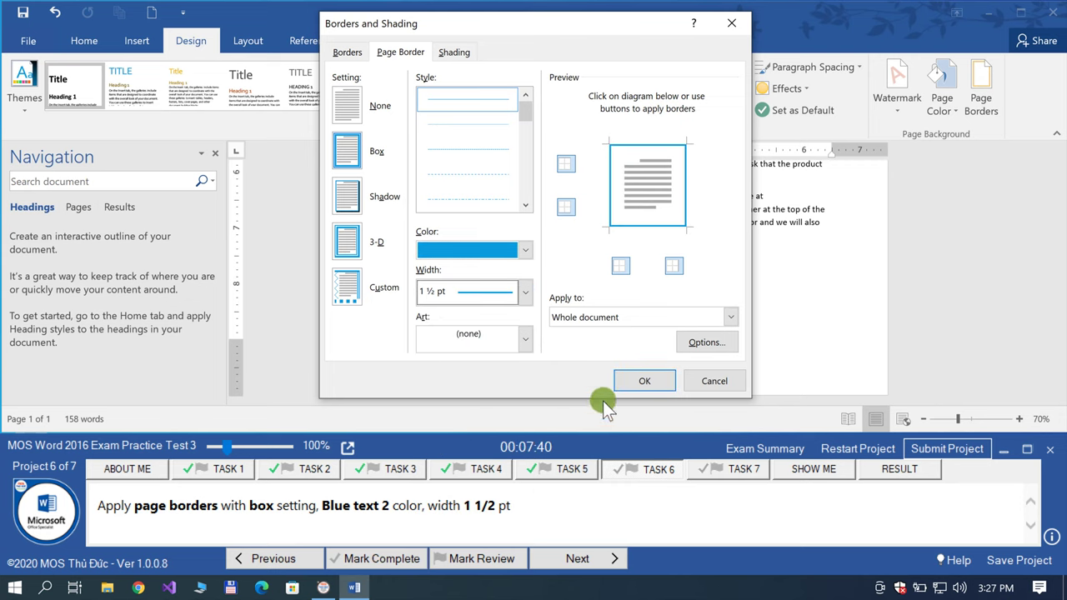
click(638, 381)
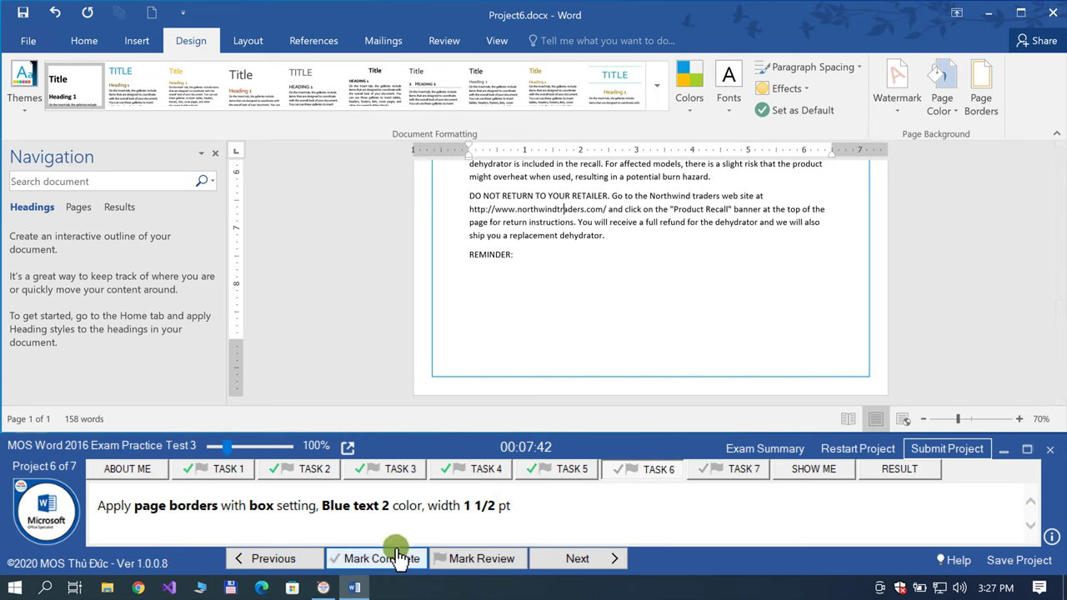
click(384, 557)
Step: Move to Task 7, use Go To to jump to the Return bookmark, and mark it complete
click(557, 560)
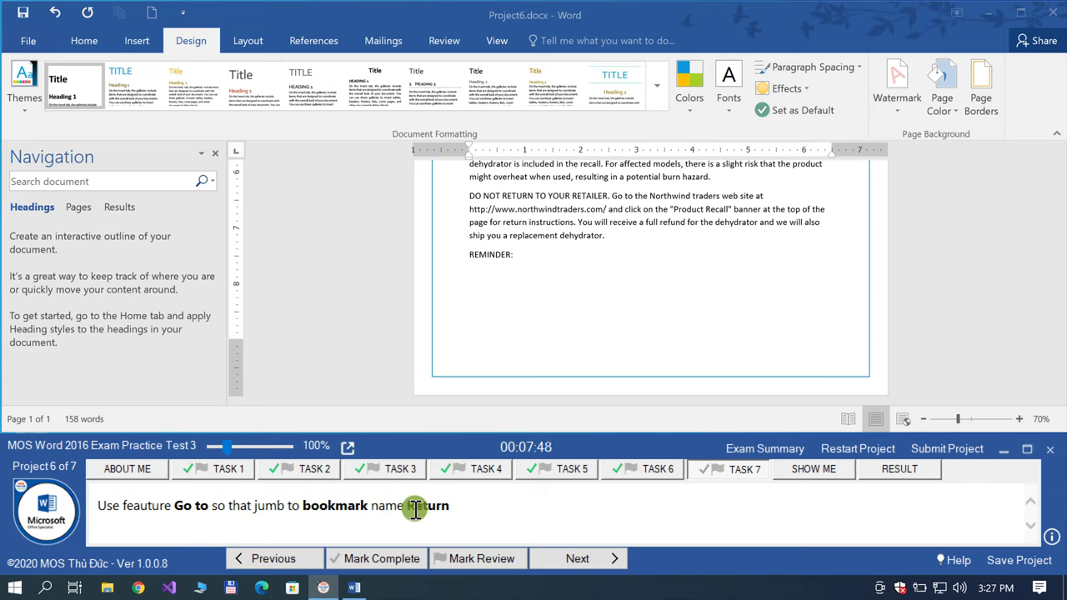
click(207, 178)
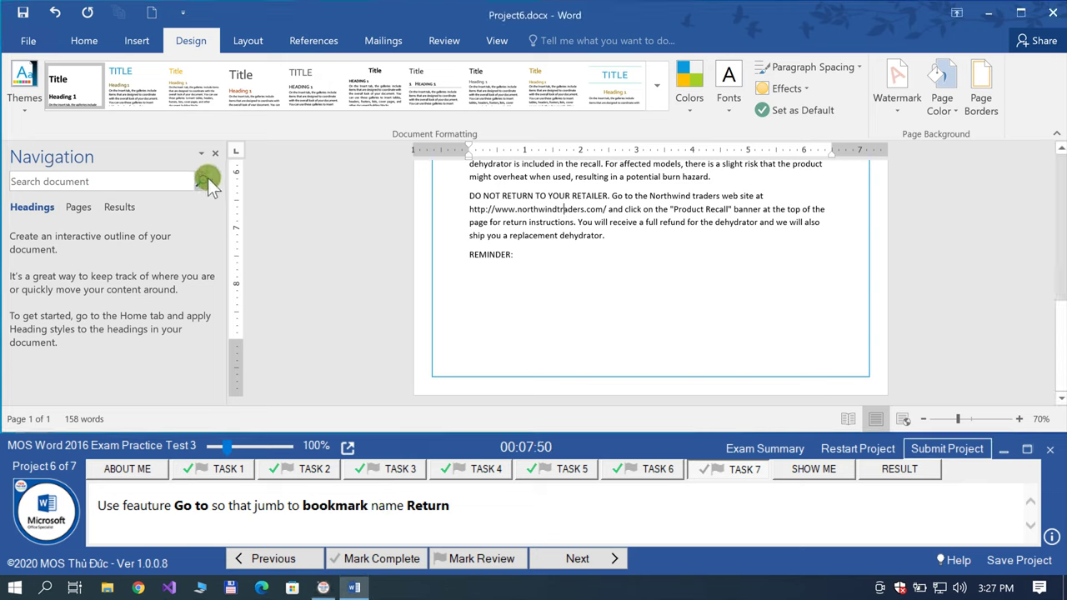
click(209, 183)
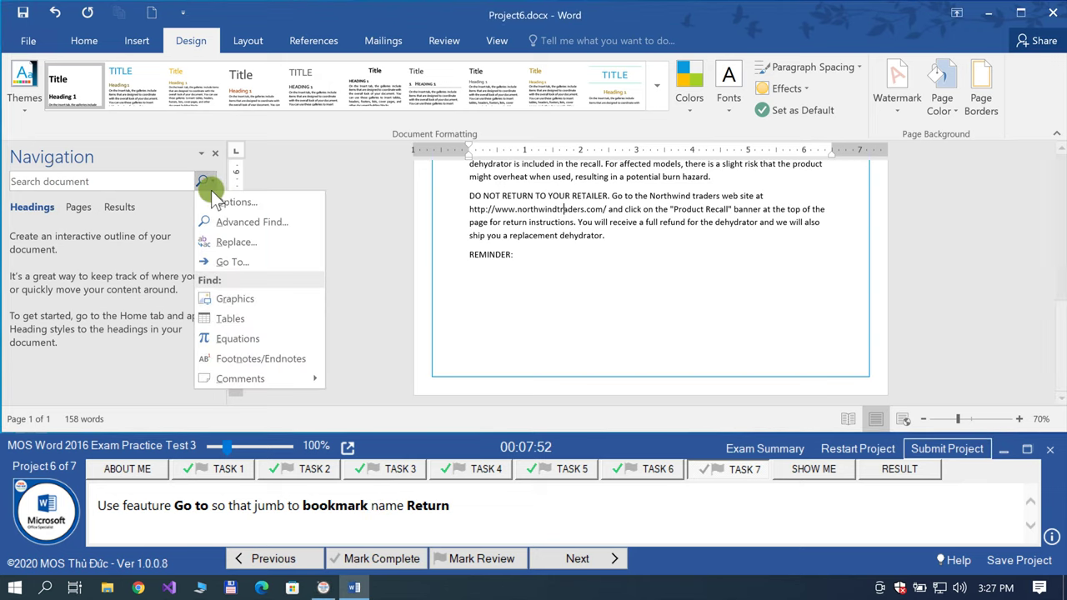
click(229, 263)
click(78, 283)
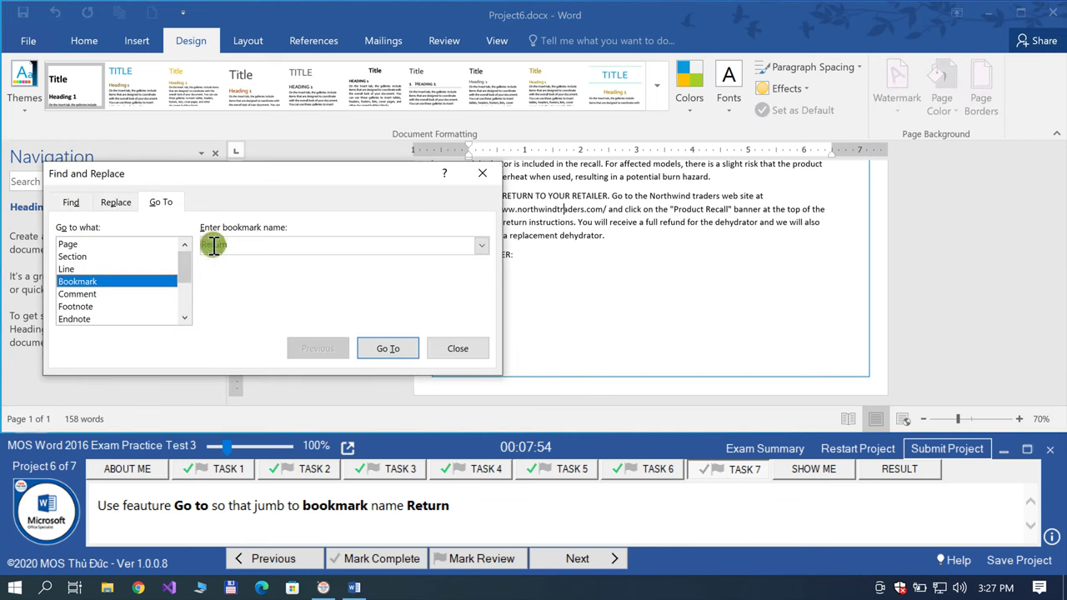
click(377, 347)
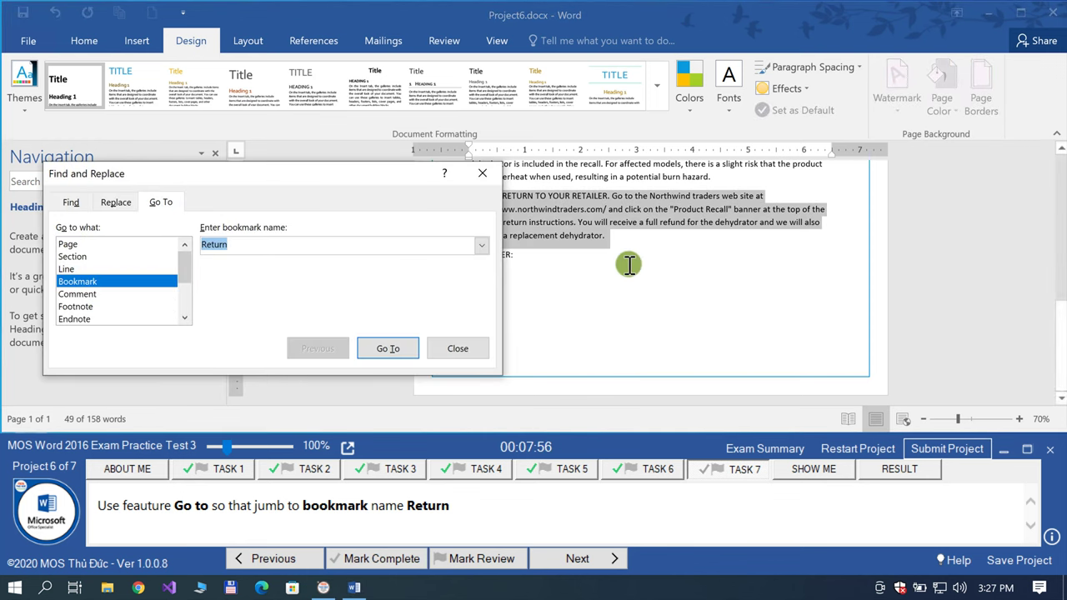
click(482, 173)
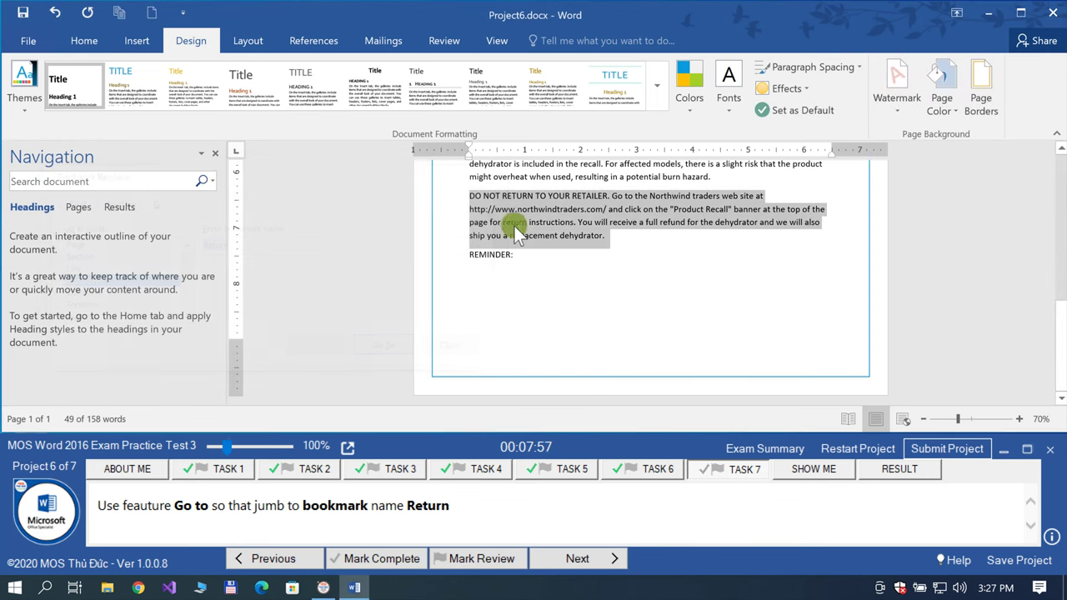
click(403, 560)
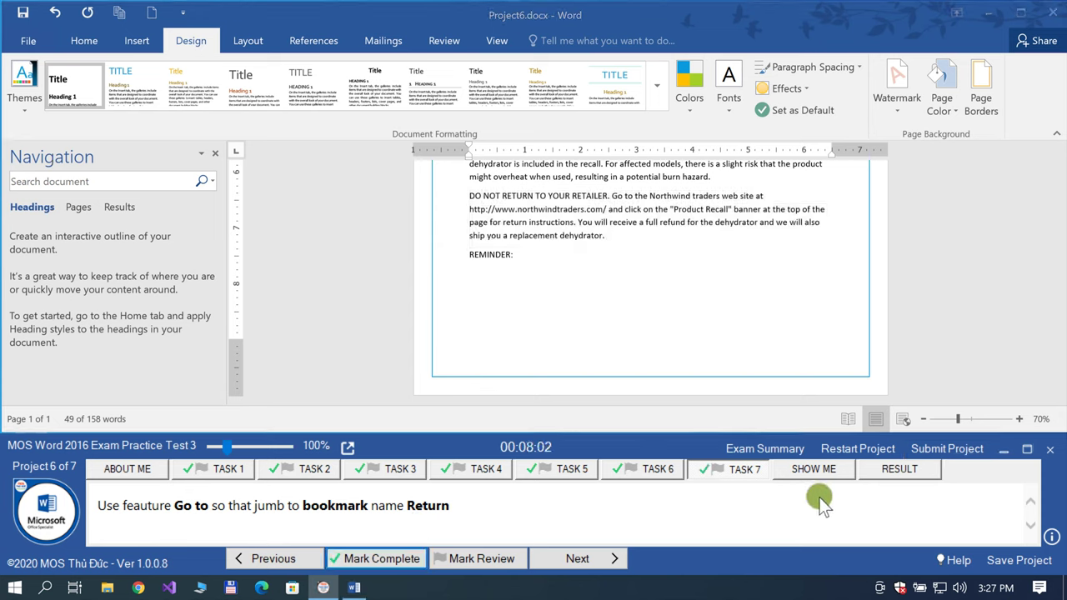
Step: Finish Project 6, saving its changes, and start Project 7 with the Fourth Coffee flyer
click(946, 448)
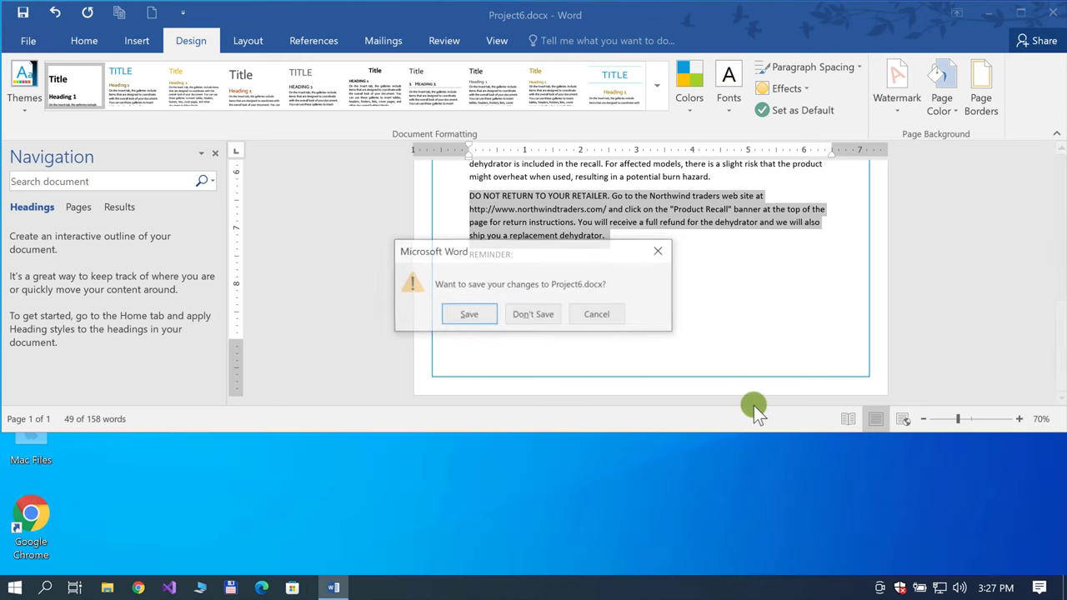
click(472, 313)
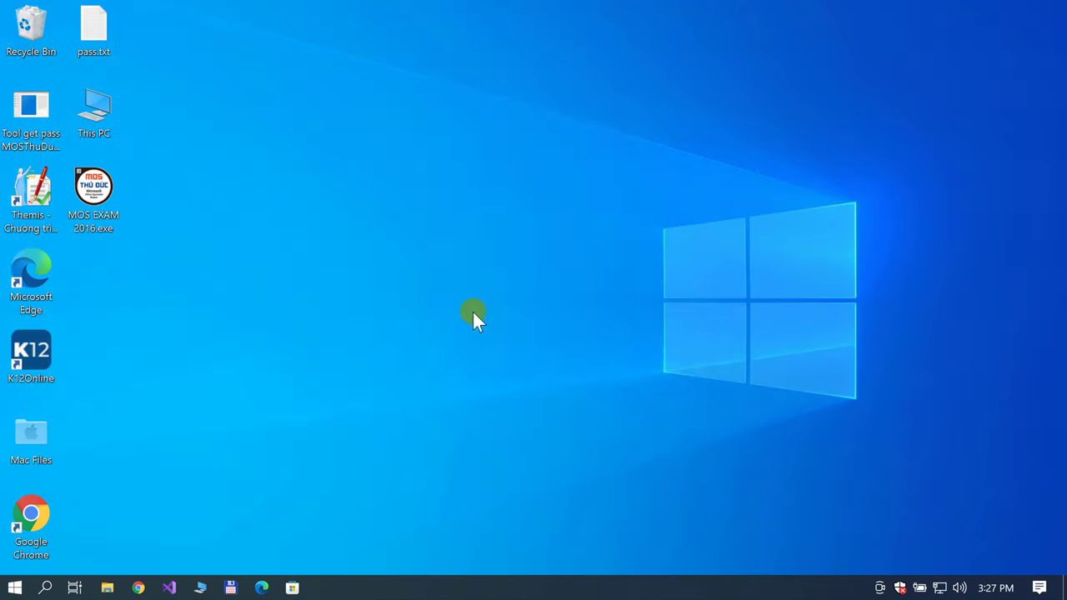
click(672, 483)
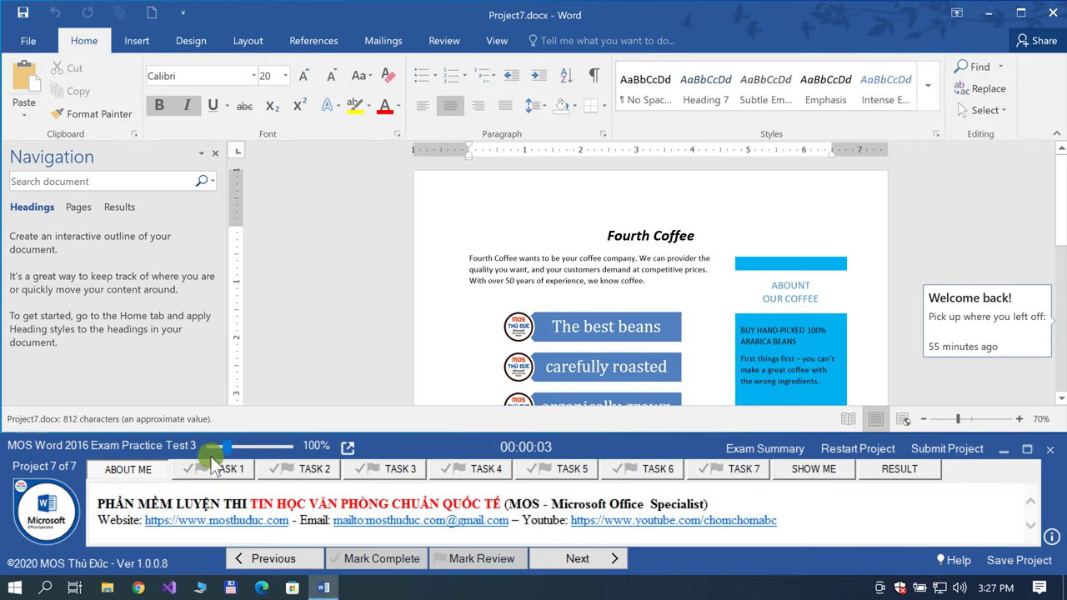
Step: Cut the coffee-cup picture from its current place in the flyer
click(192, 467)
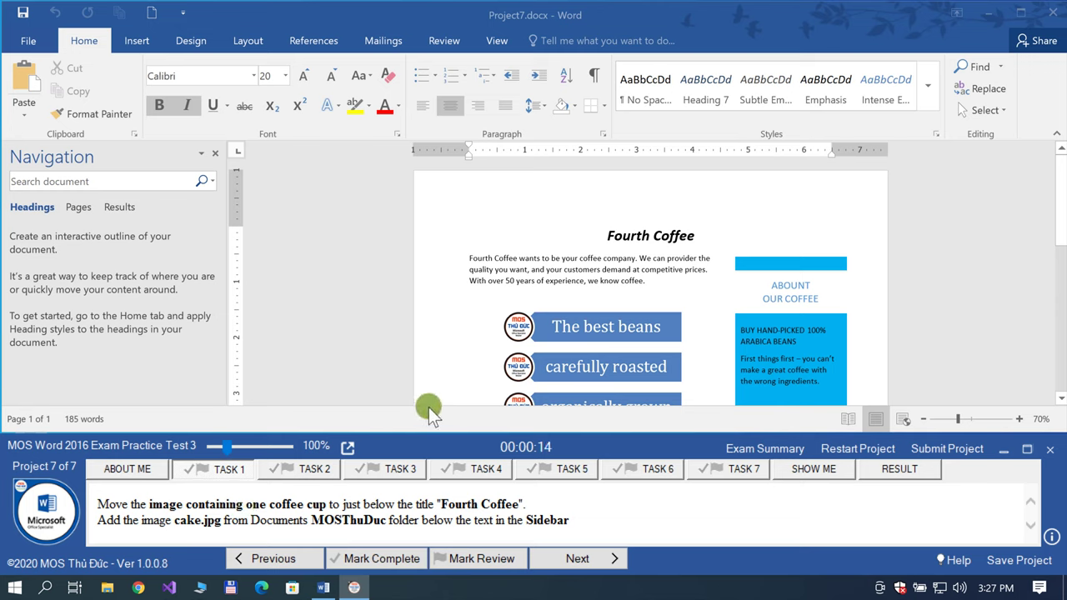
scroll(470, 335, down, 2)
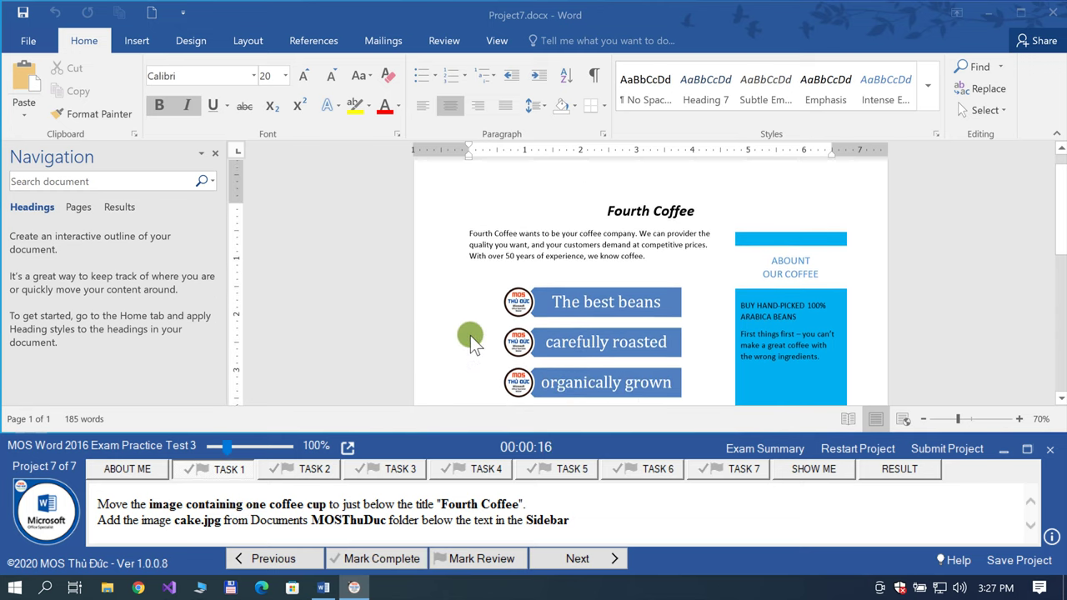
scroll(471, 336, up, 1)
scroll(470, 335, down, 2)
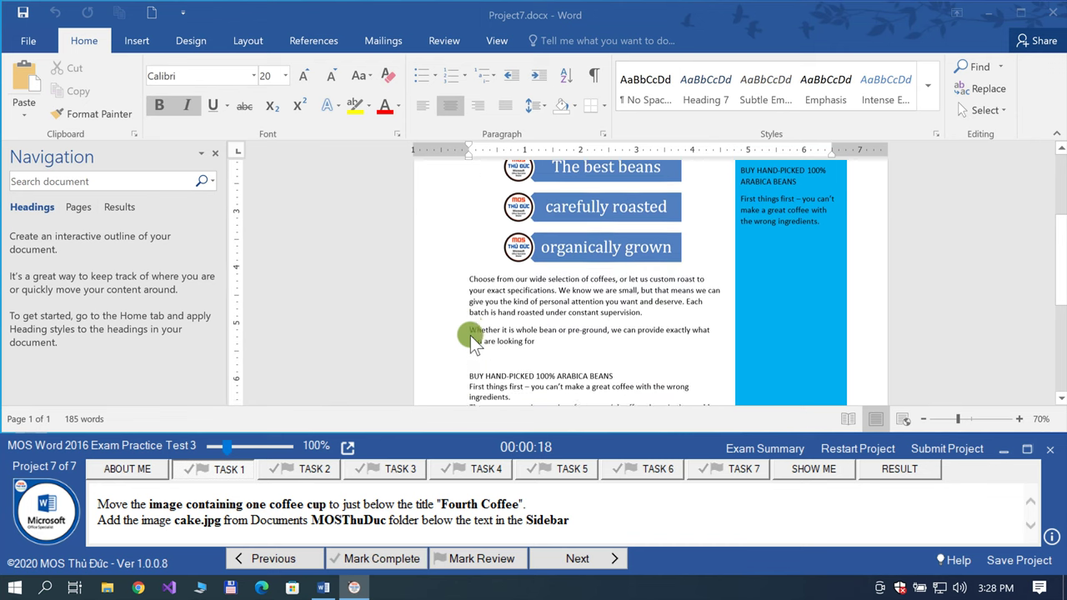
scroll(470, 335, down, 3)
scroll(470, 335, down, 1)
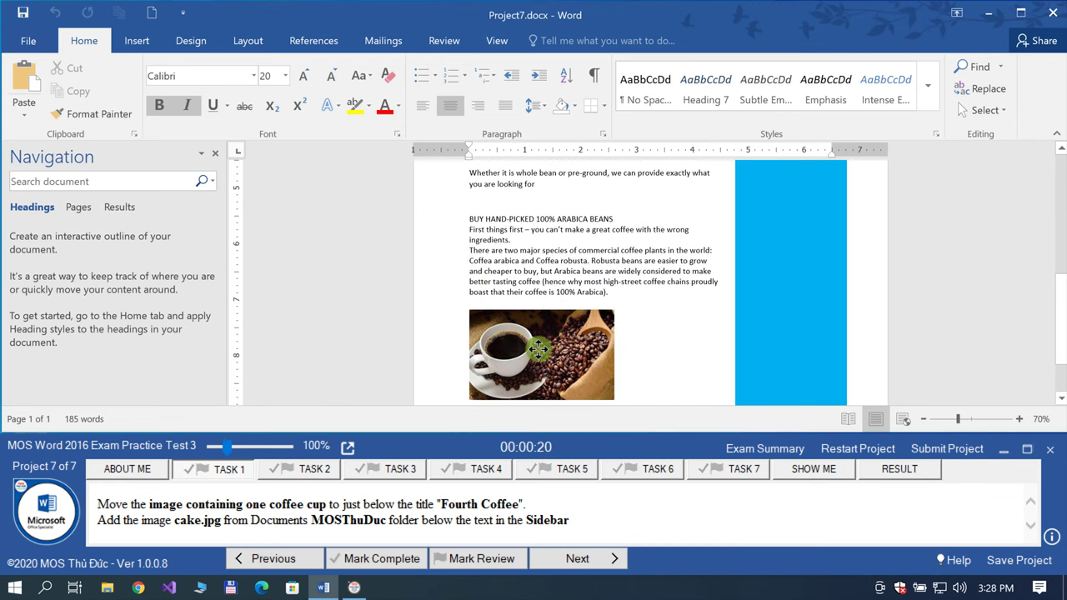
click(524, 348)
right_click(519, 352)
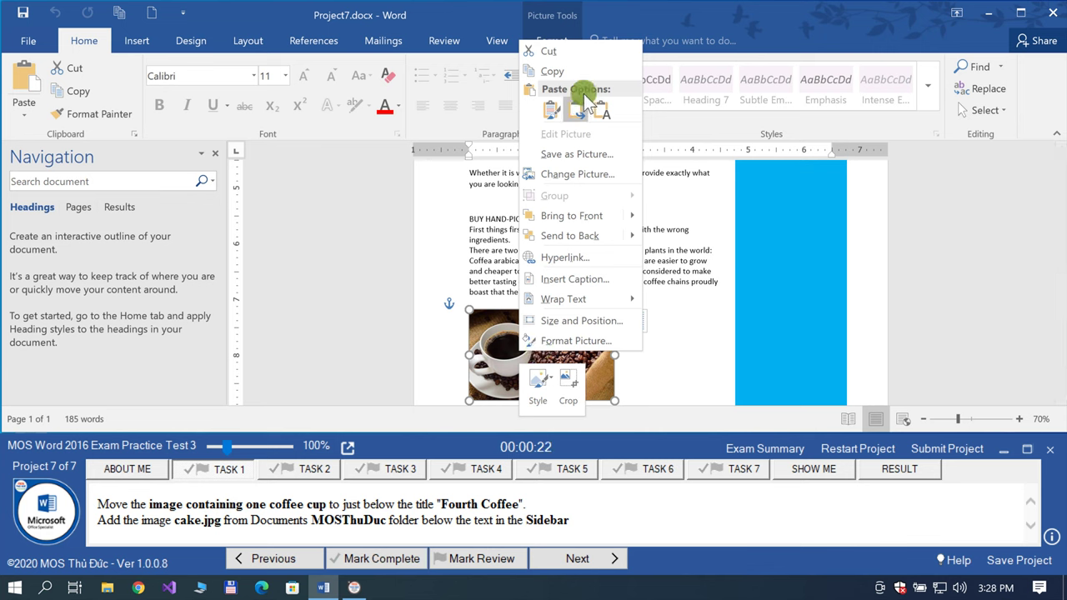
click(546, 50)
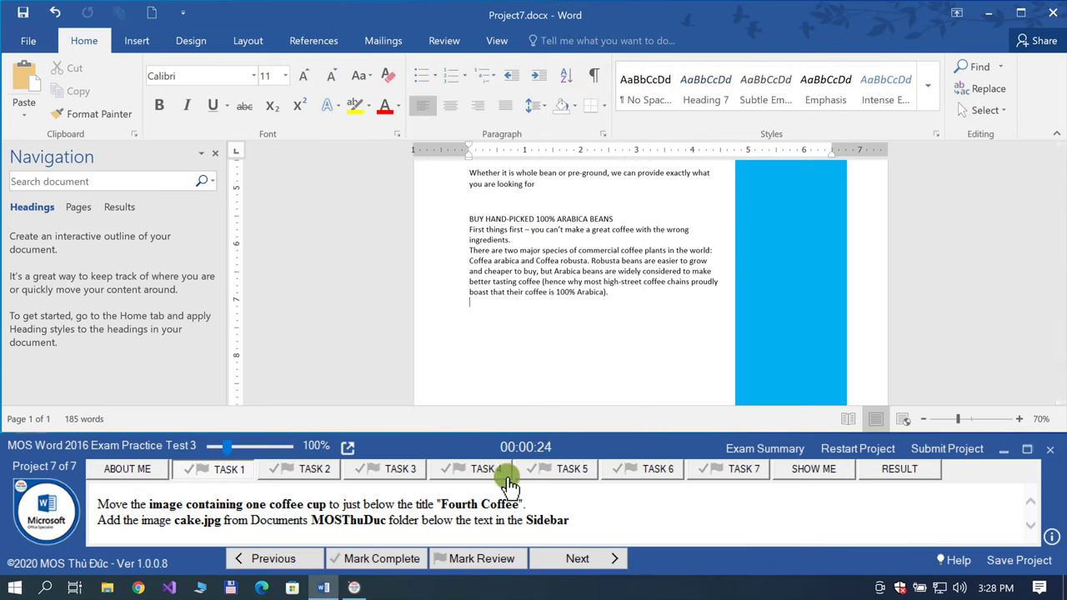
Step: Paste the coffee-cup picture on a new line just below the Fourth Coffee title
scroll(655, 301, up, 5)
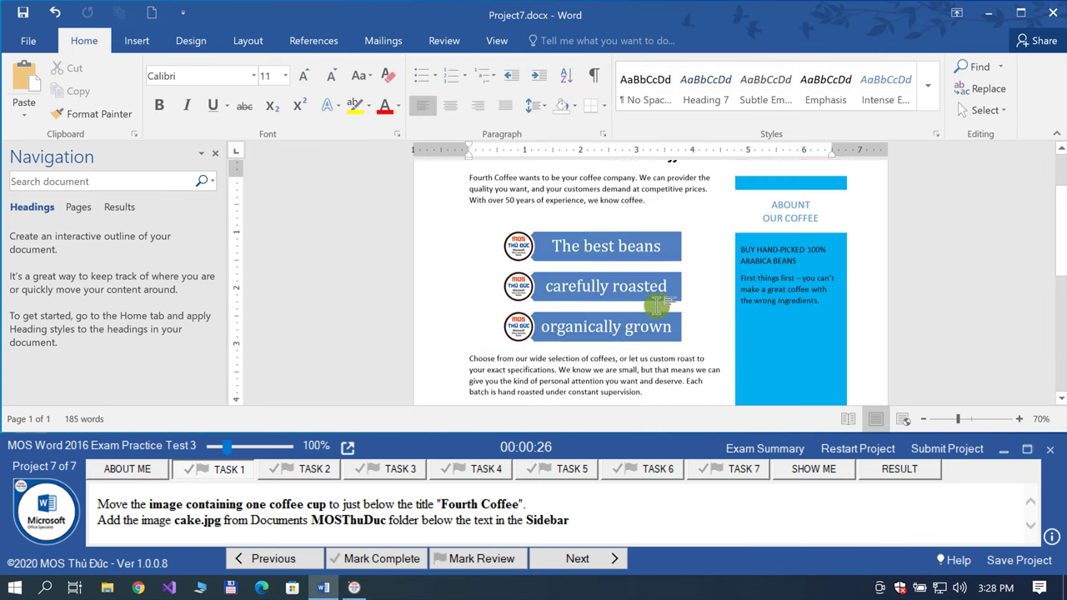
click(724, 233)
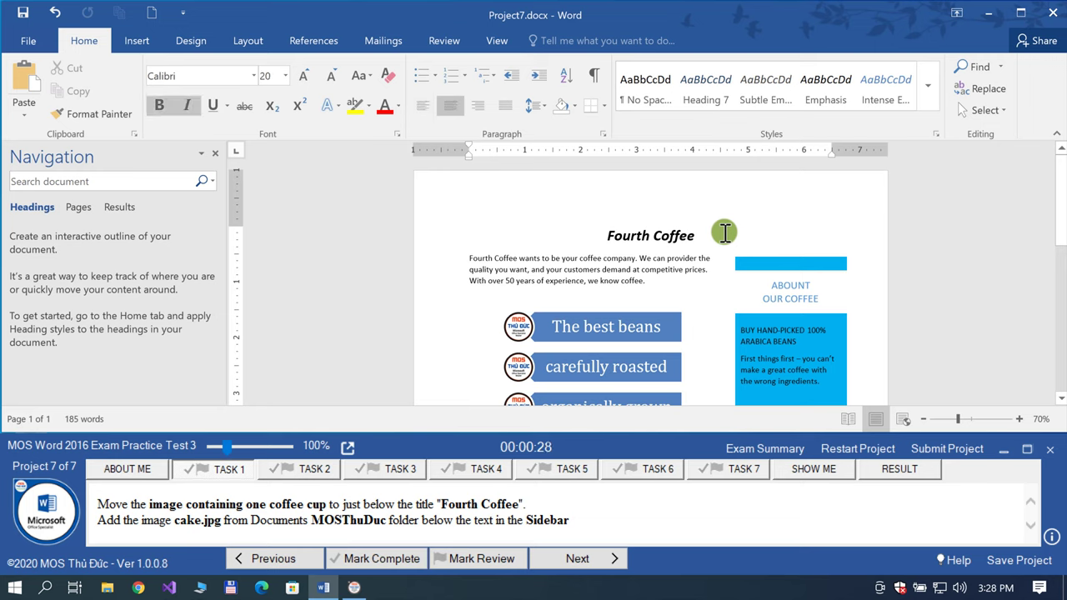
key(Return)
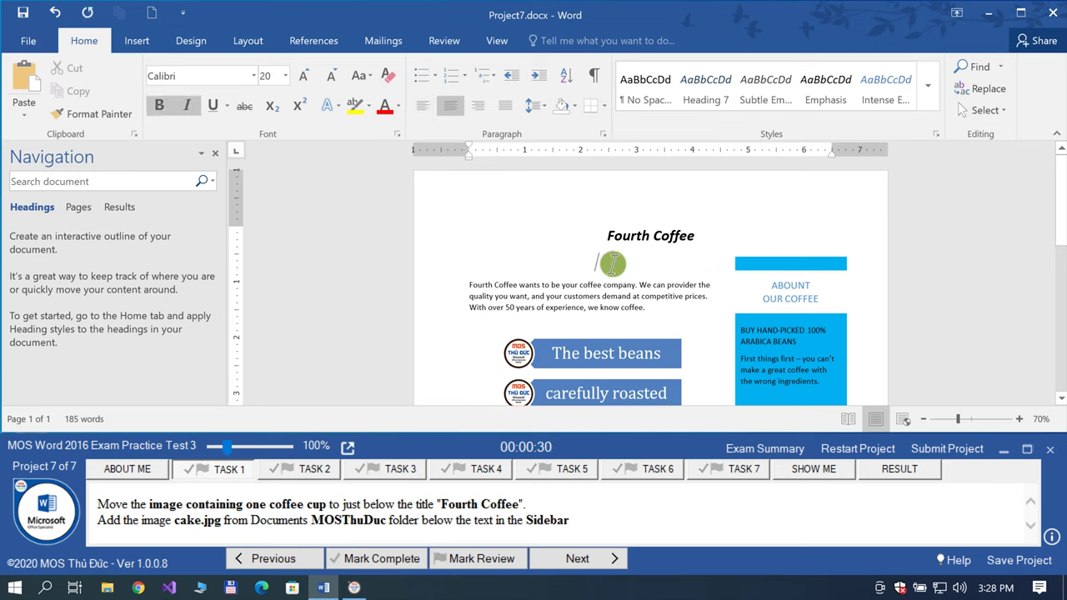
right_click(613, 263)
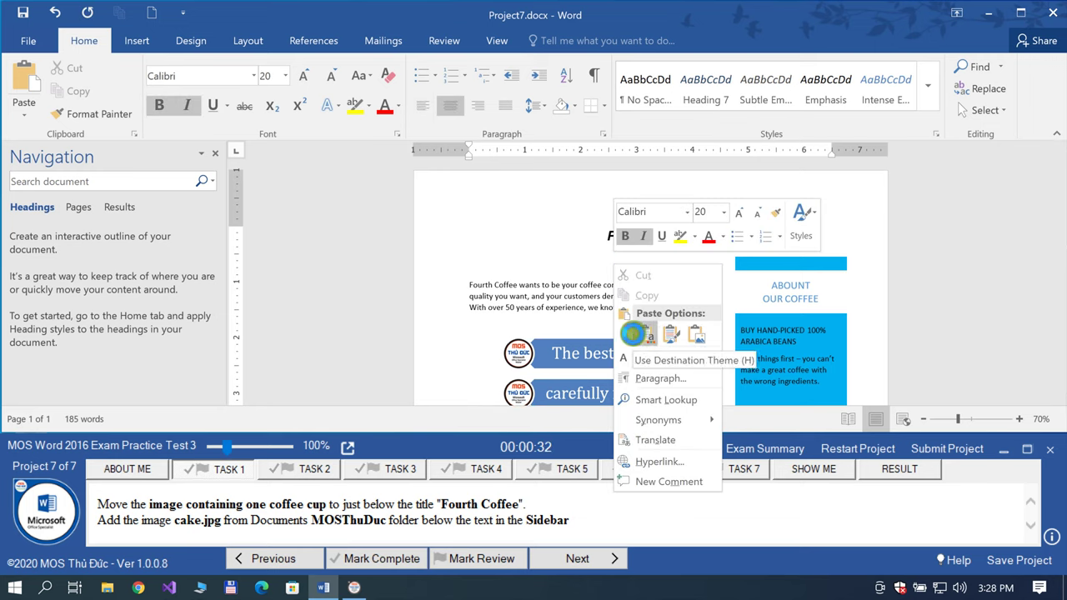
click(640, 334)
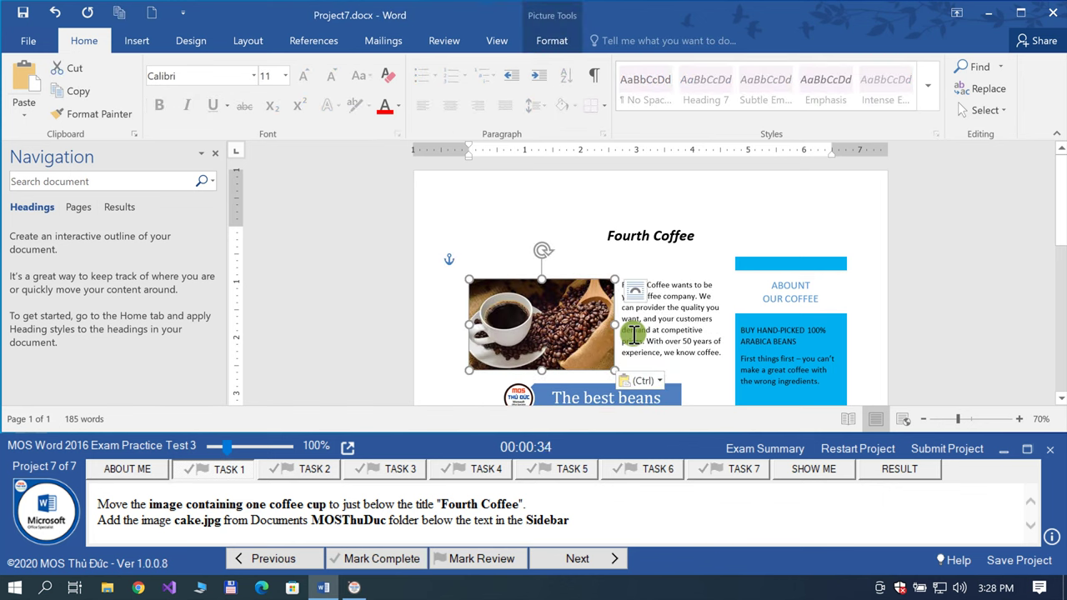
click(655, 237)
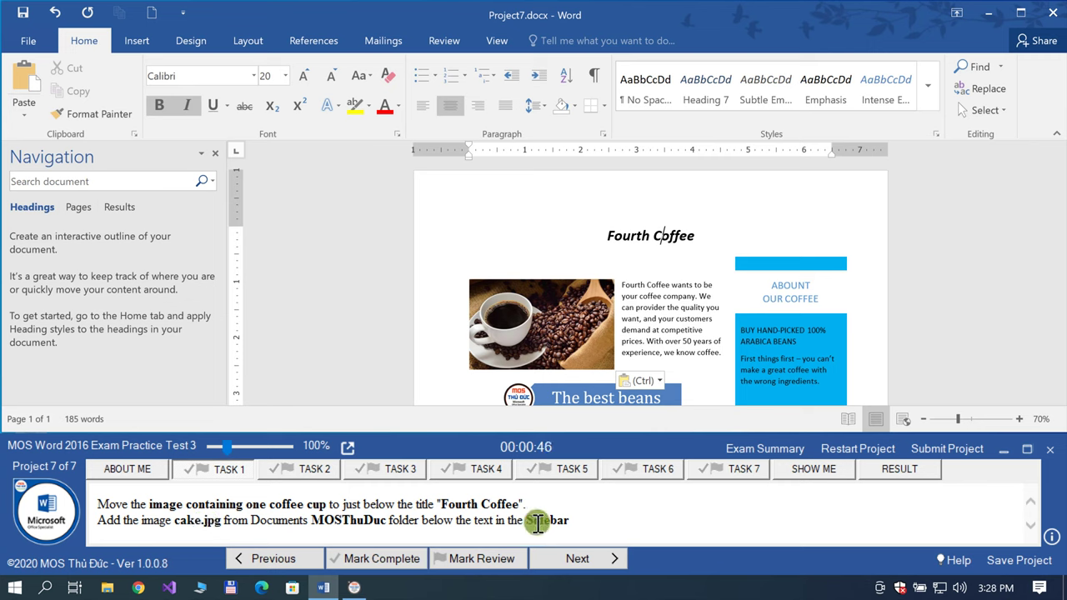
Step: Insert cake.jpg from Documents > MOSThuDuc into the blue sidebar and mark task 1 complete
scroll(781, 367, down, 3)
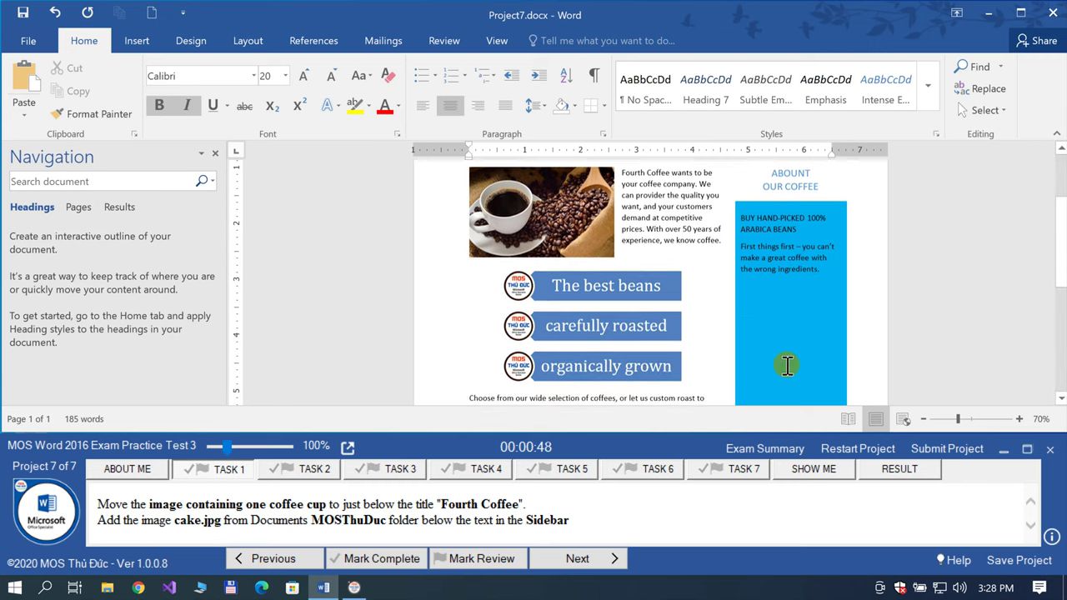
click(820, 273)
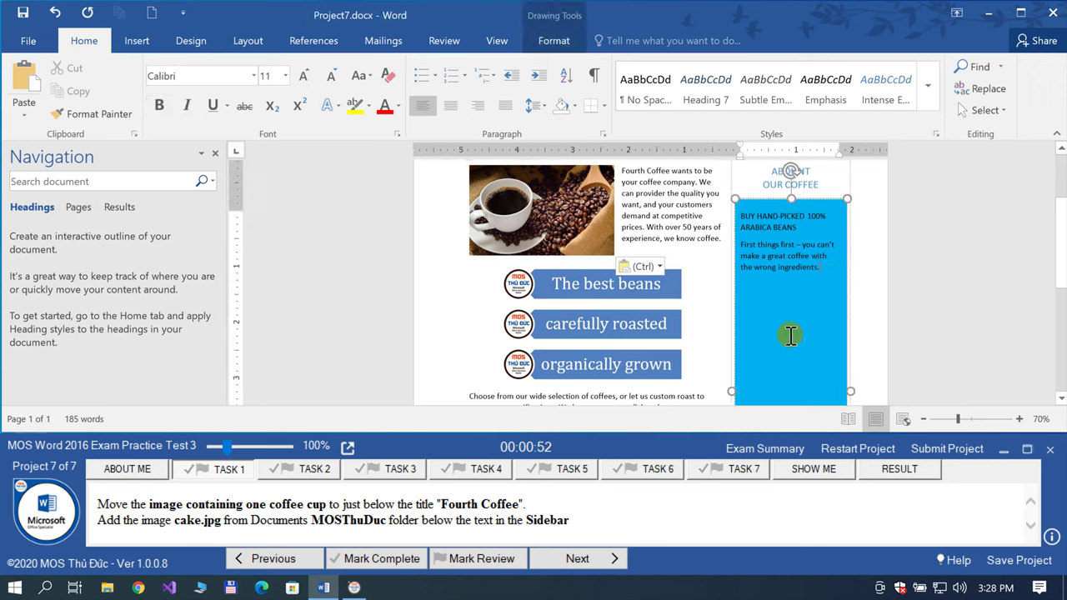
click(141, 48)
click(160, 84)
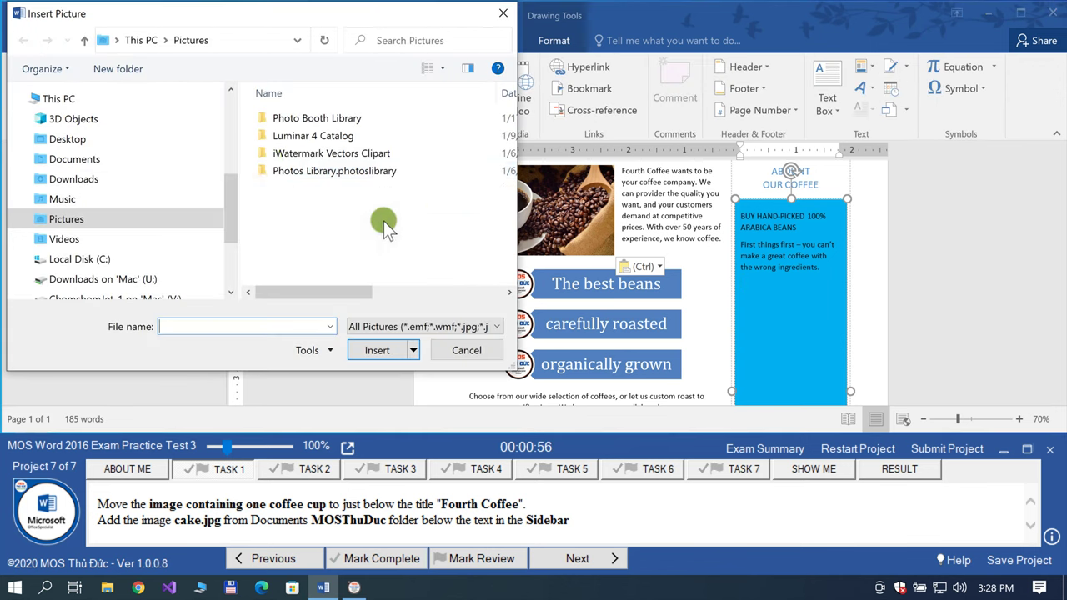
click(105, 160)
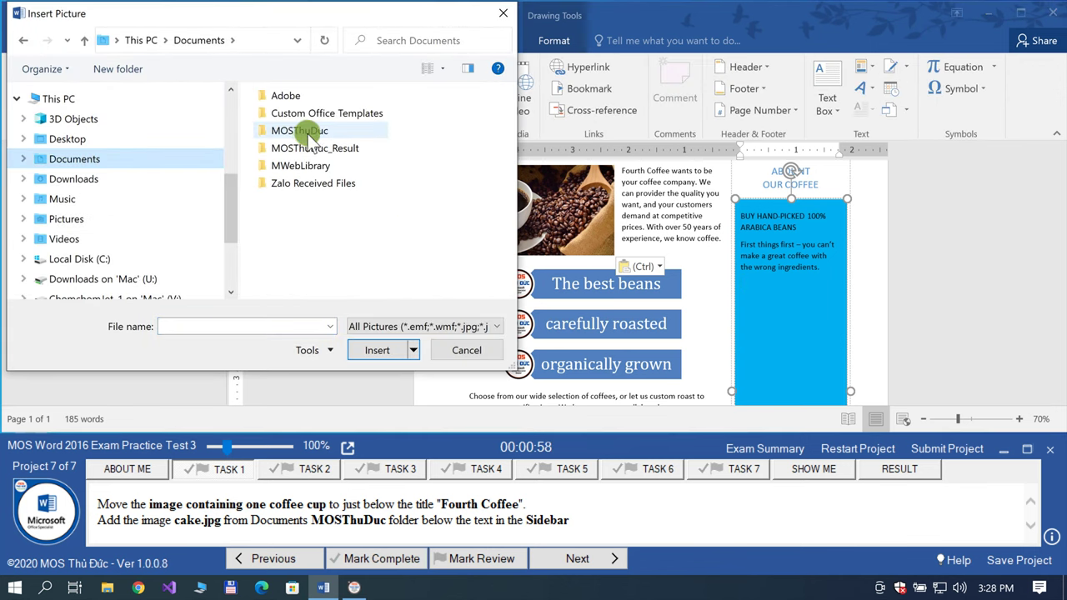
double_click(302, 130)
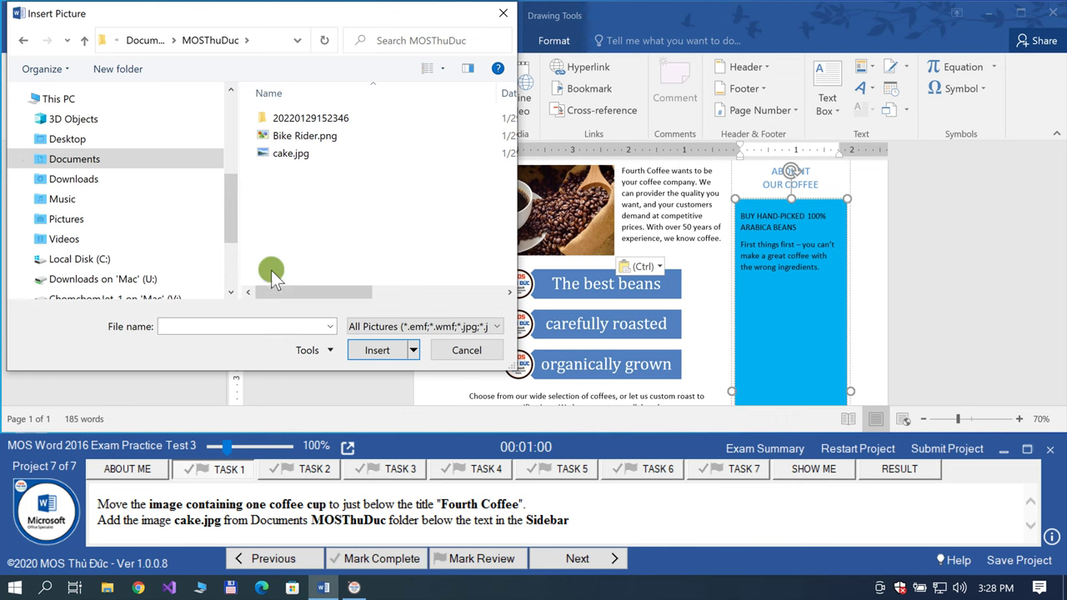
double_click(287, 153)
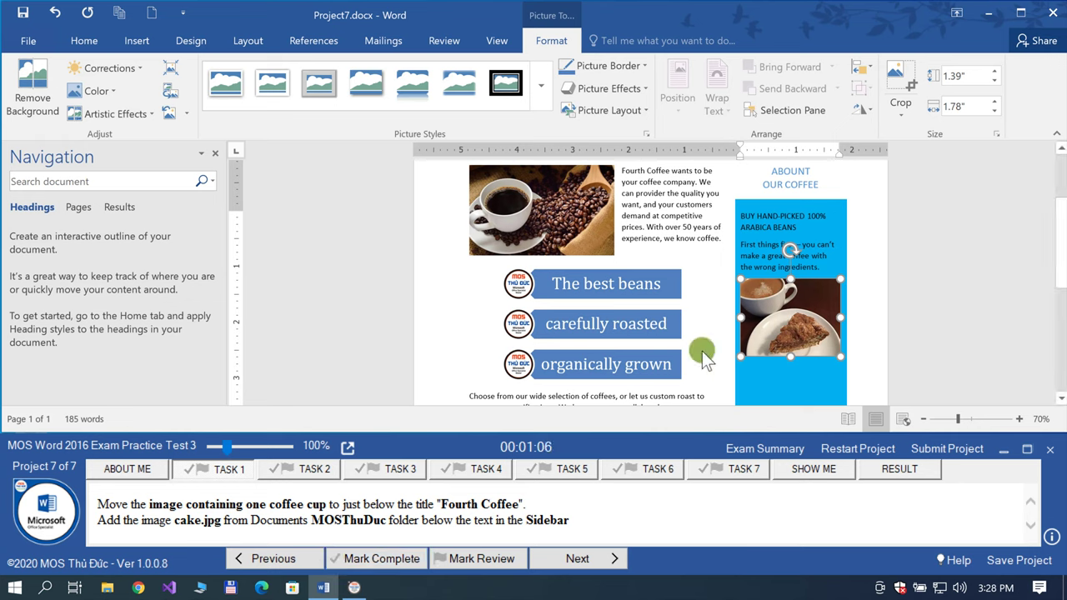
click(371, 557)
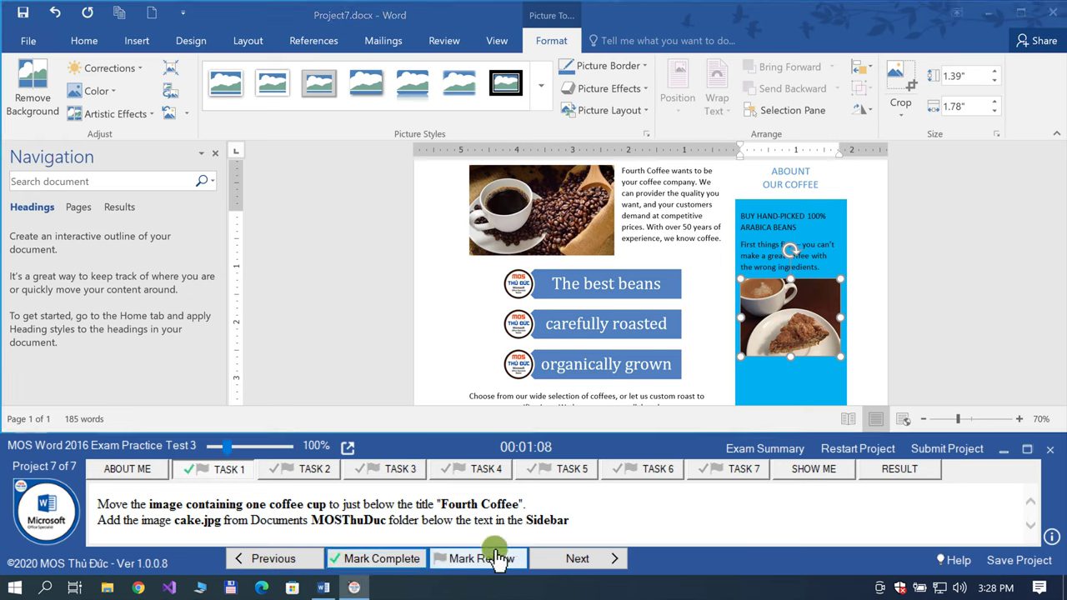
Step: Apply the Soft Round bevel effect to the coffee-cup picture and mark task 2 complete
click(549, 560)
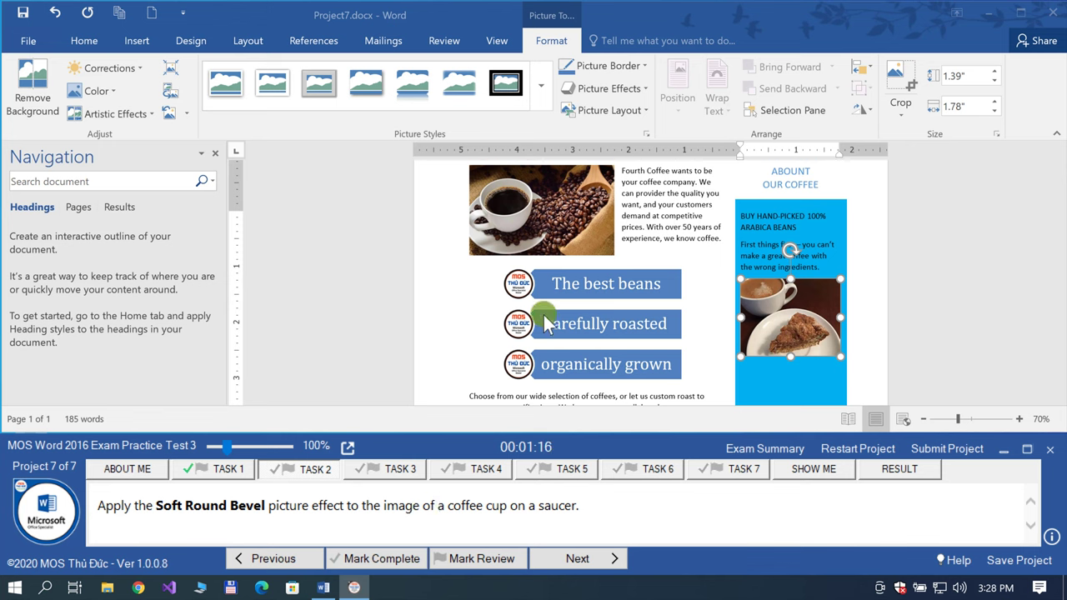
scroll(543, 315, down, 3)
scroll(543, 315, down, 2)
scroll(544, 315, up, 5)
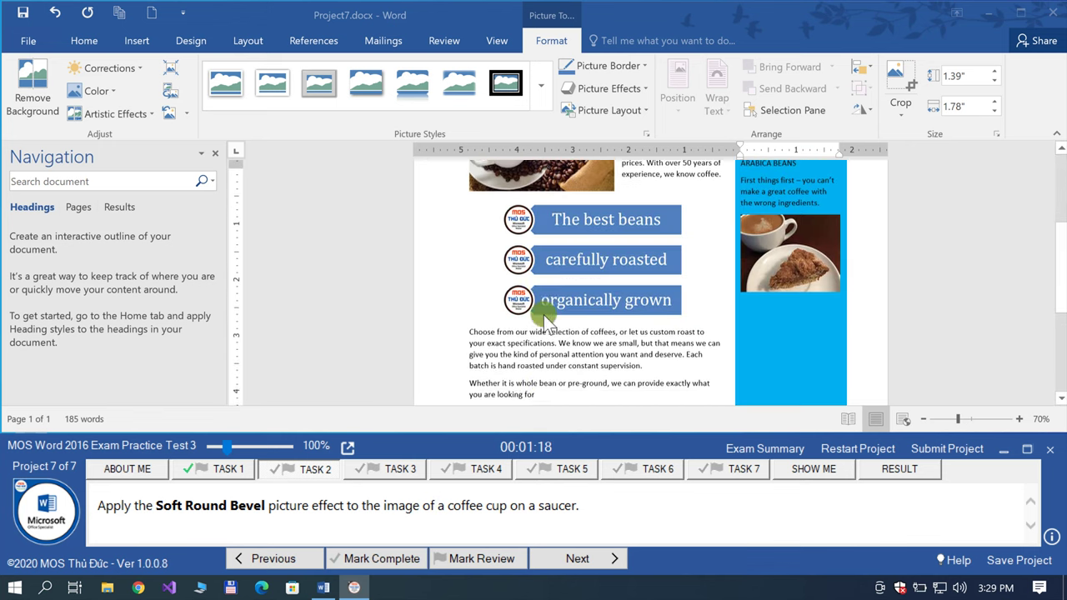
scroll(543, 315, up, 1)
click(515, 208)
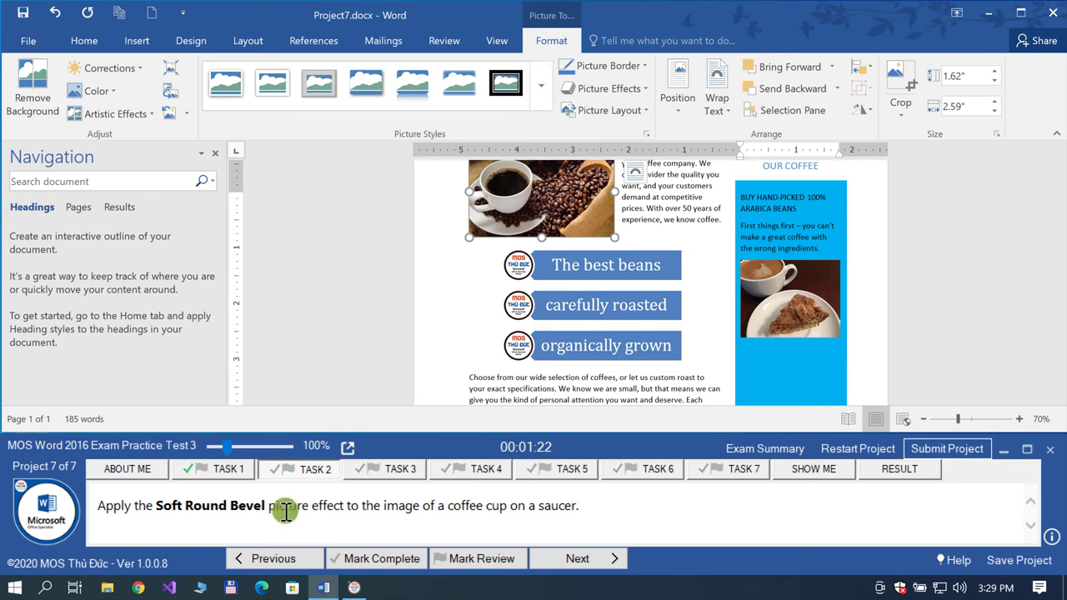
click(648, 90)
mouse_move(609, 285)
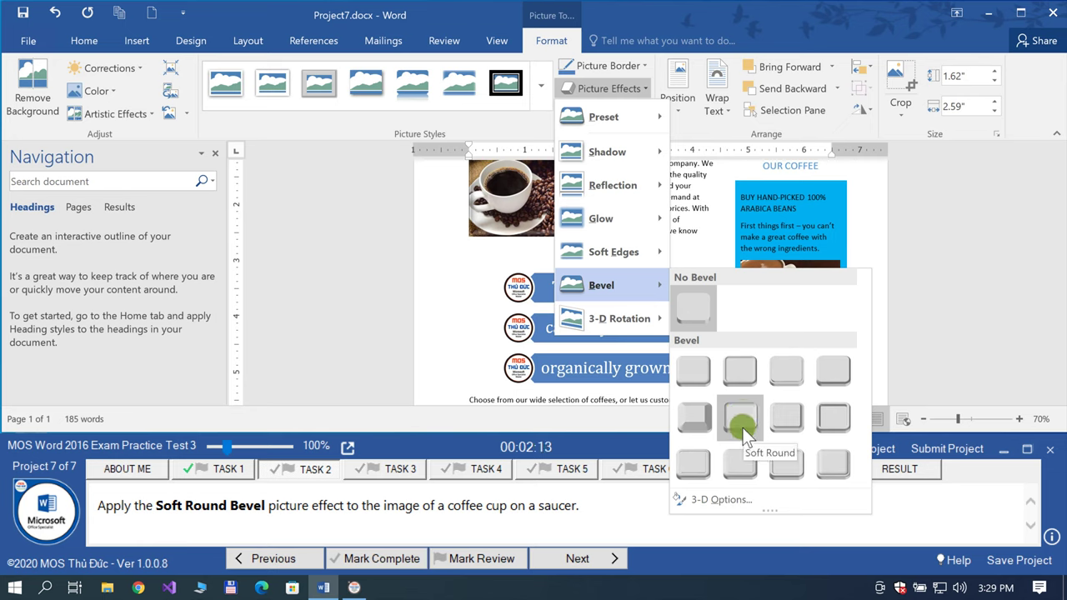
click(741, 423)
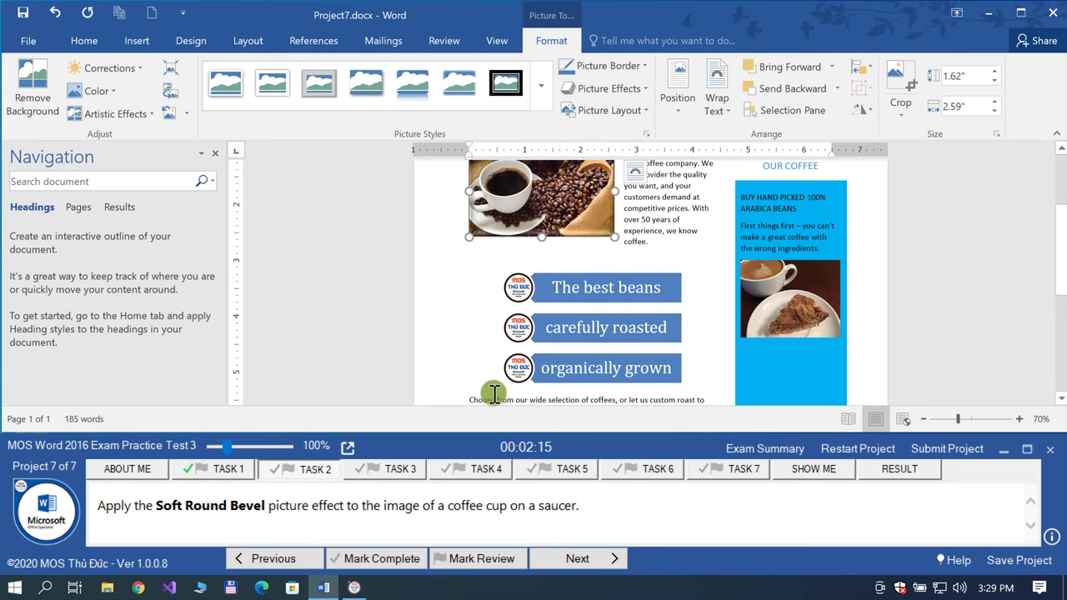
click(437, 350)
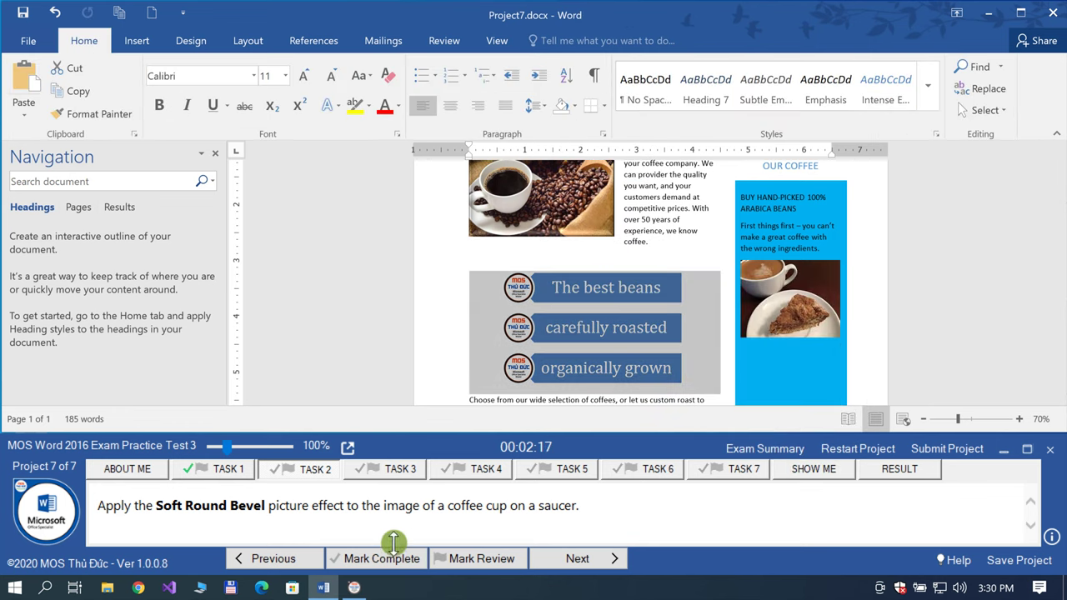
click(381, 556)
Step: Find the paragraph ending 'what you are looking for' and place the cursor below it
click(542, 557)
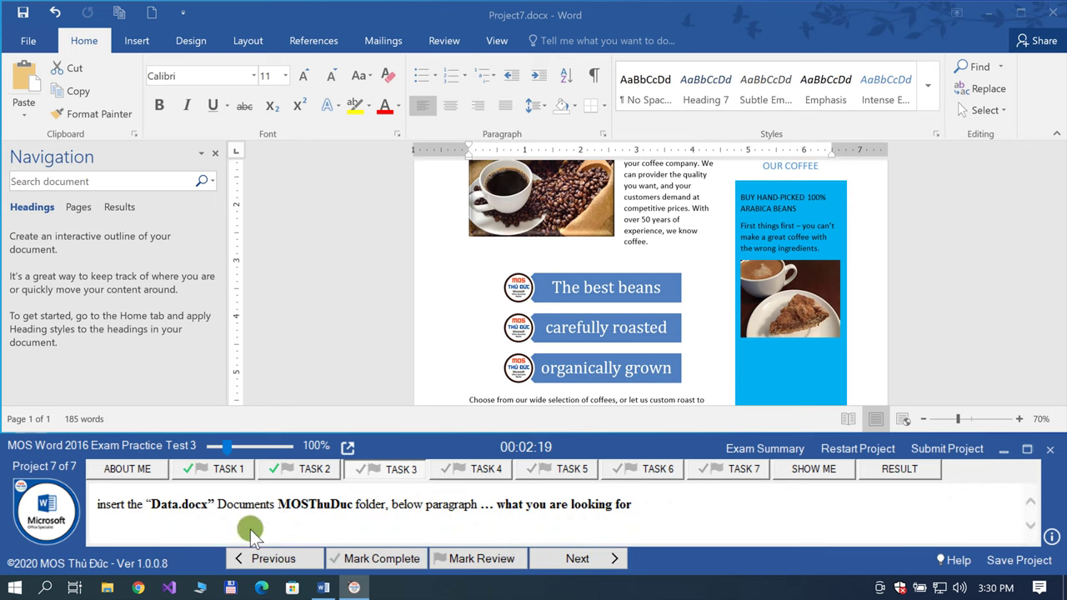
click(187, 505)
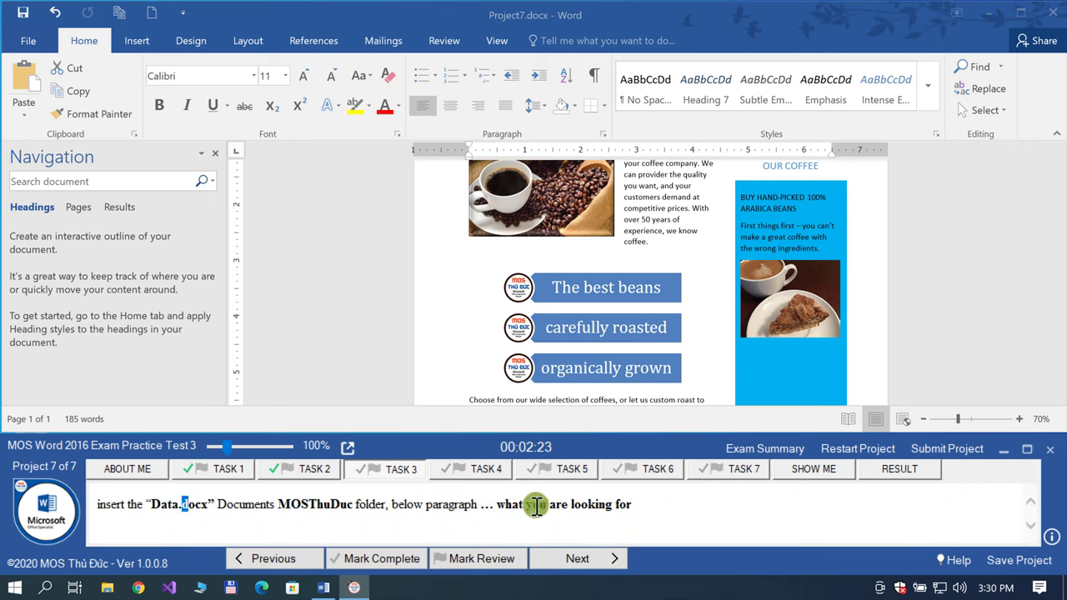
drag(496, 504, 609, 511)
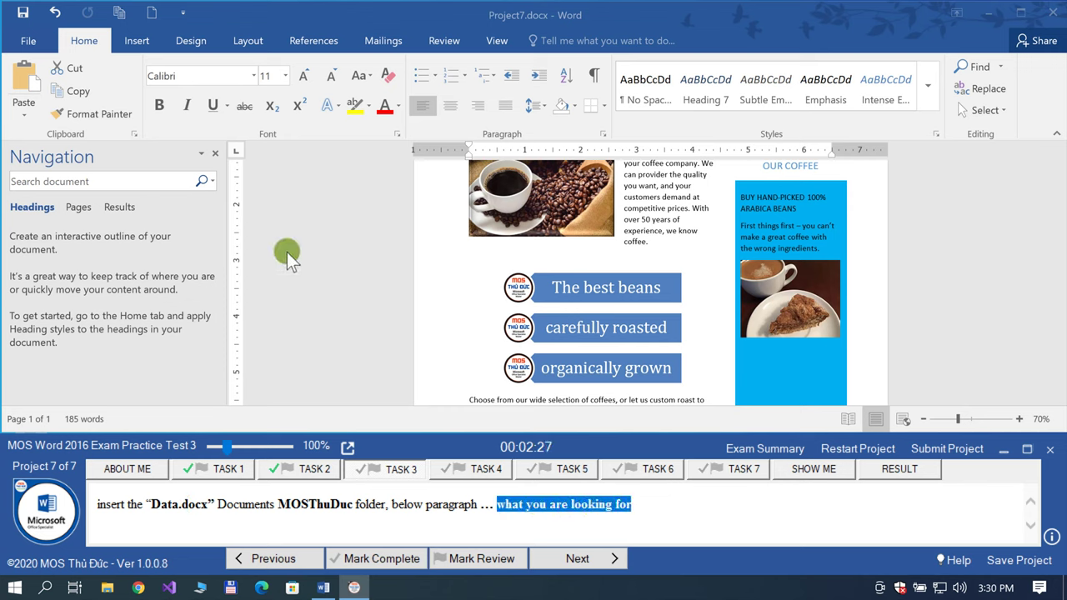
click(155, 179)
text(what you are looking for)
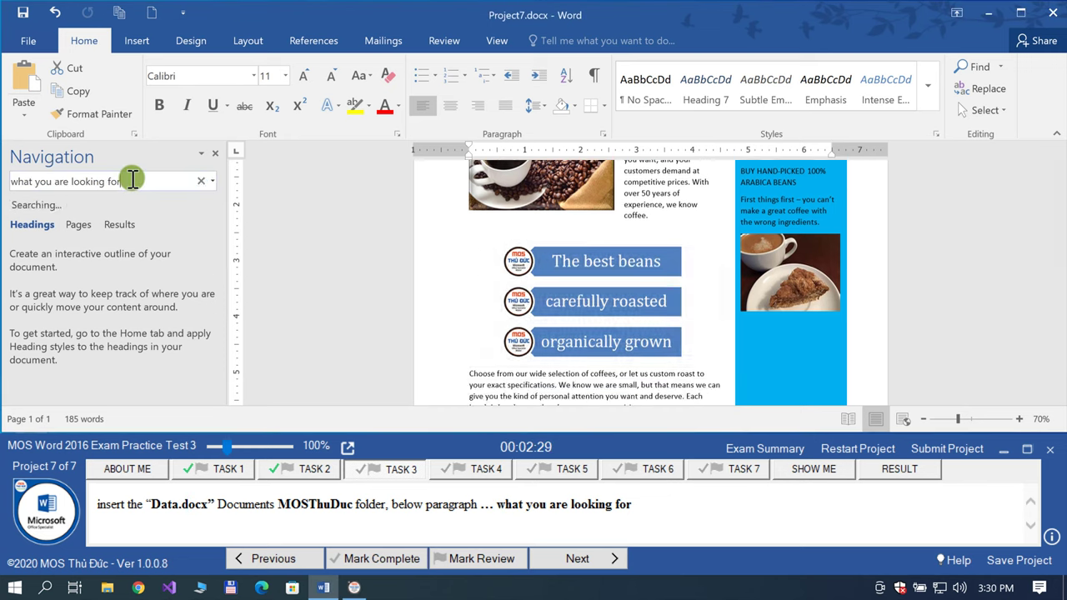
click(472, 244)
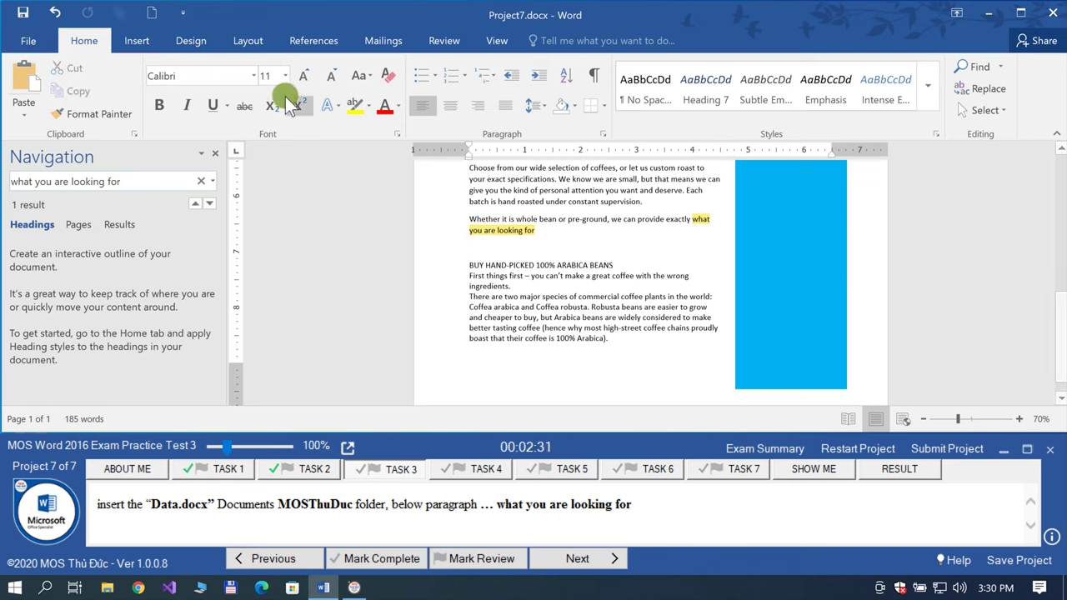
Step: Insert the text of Data.docx from the MOSThuDuc folder and mark task 3 complete
click(138, 42)
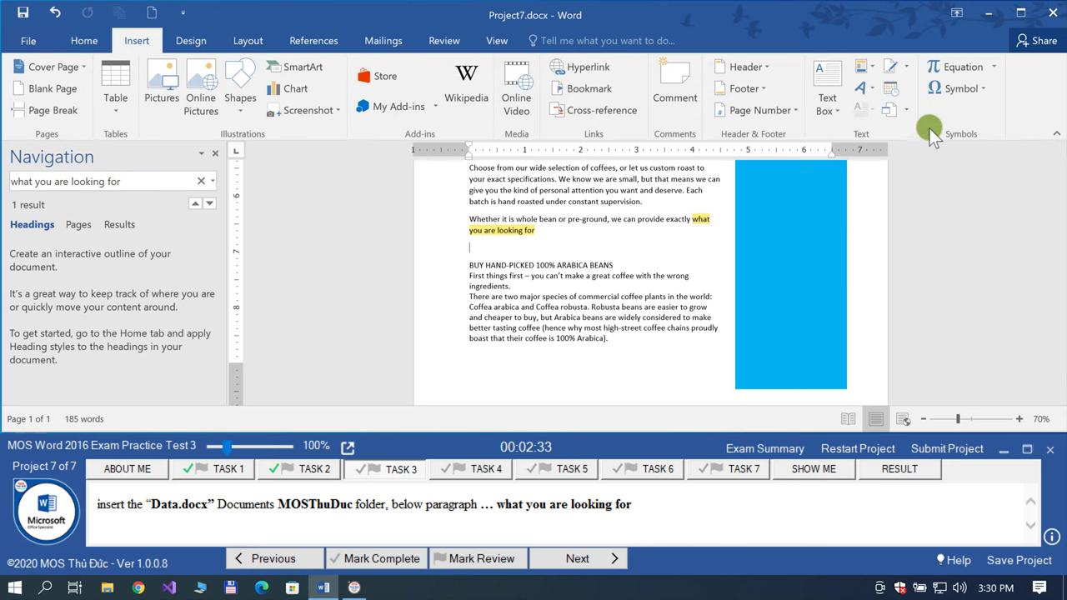
click(911, 108)
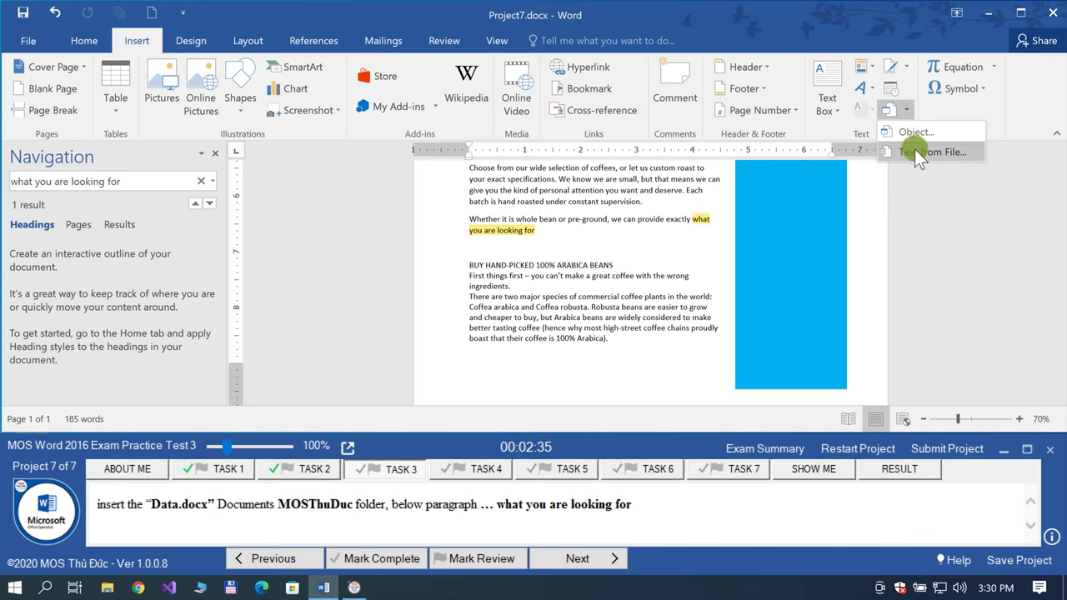
click(914, 149)
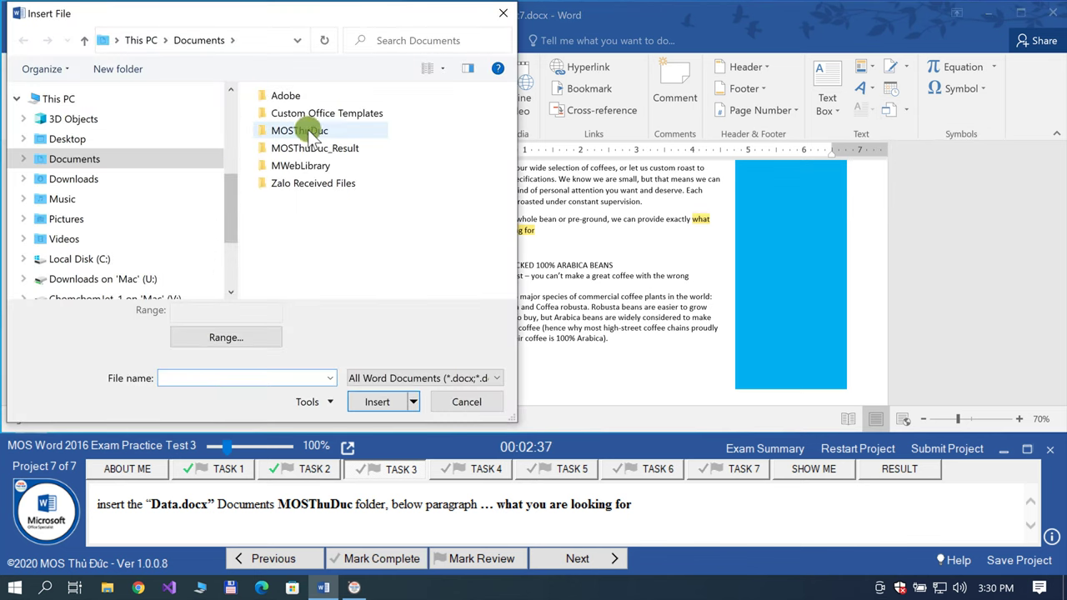
double_click(308, 129)
double_click(289, 136)
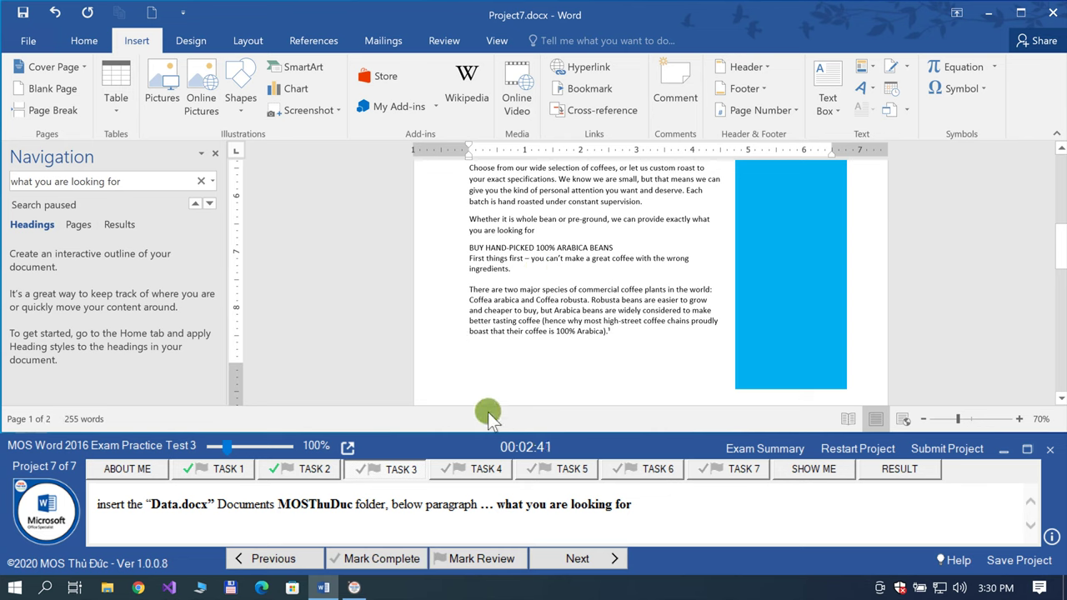
click(384, 558)
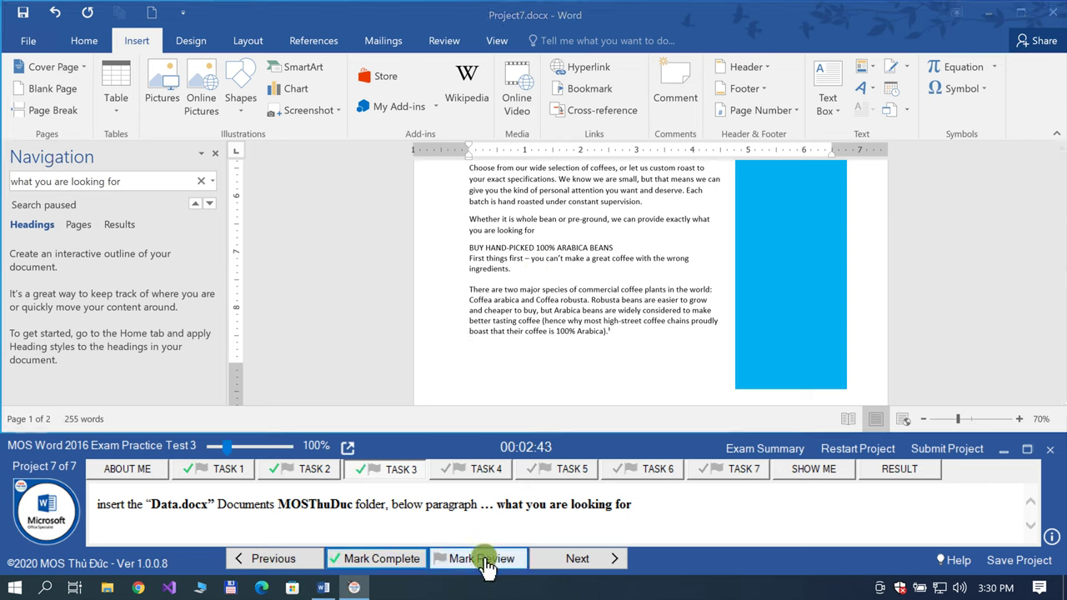
click(548, 557)
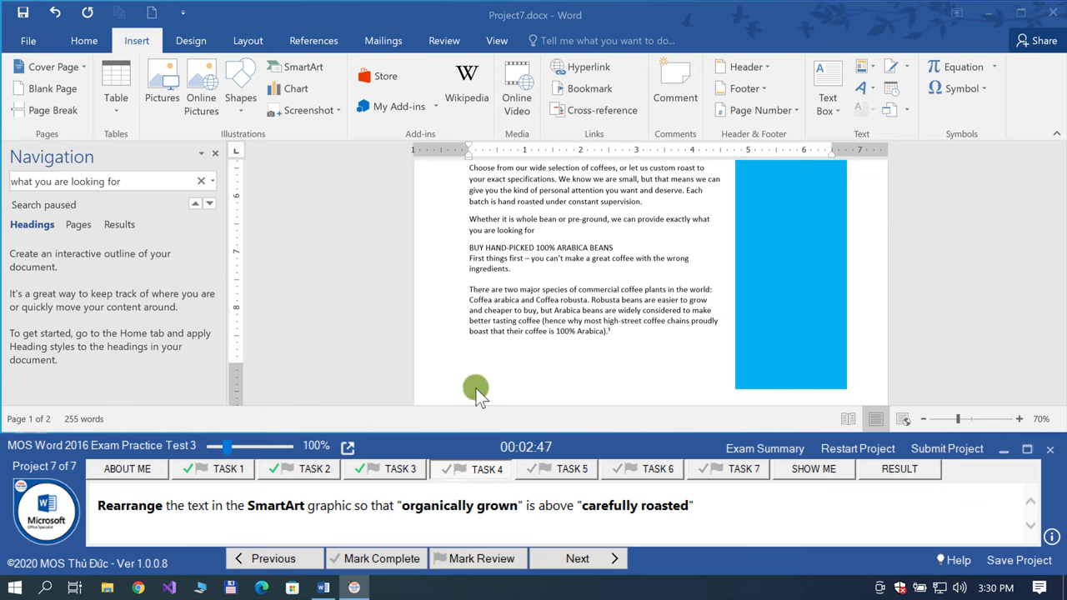
Step: Open the SmartArt's text pane and put the cursor in the 'organically grown' item
scroll(475, 321, up, 4)
scroll(475, 321, up, 4)
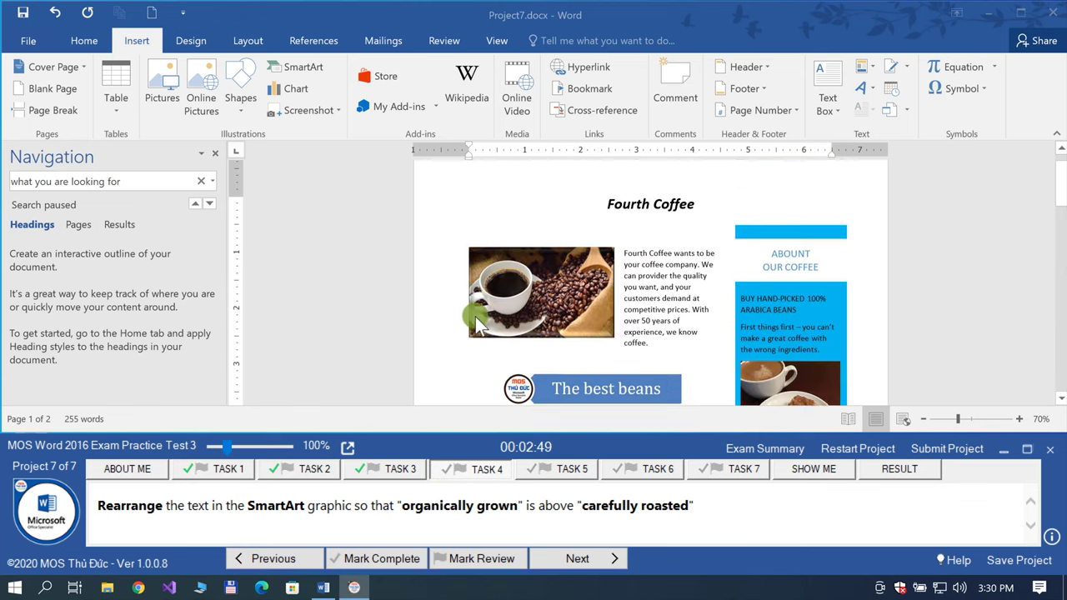
scroll(476, 321, down, 2)
scroll(475, 317, down, 2)
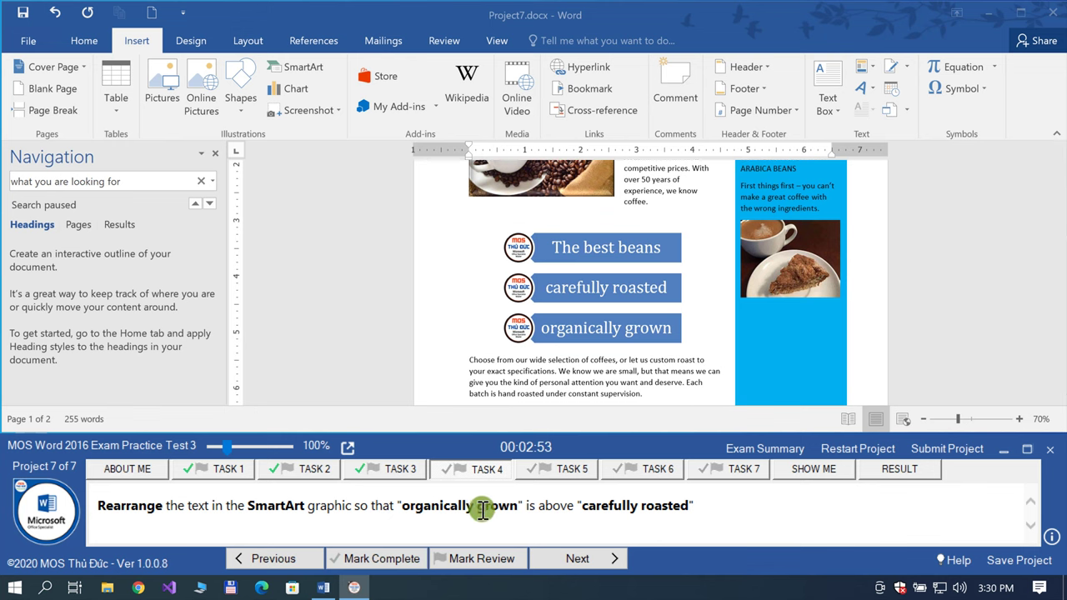
click(626, 329)
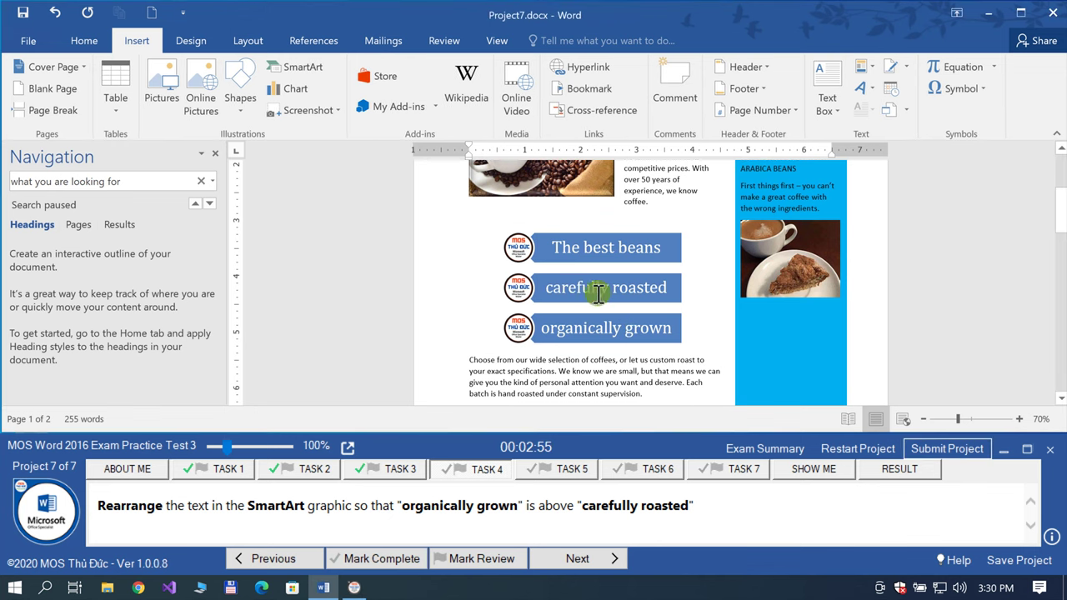
click(529, 287)
click(472, 292)
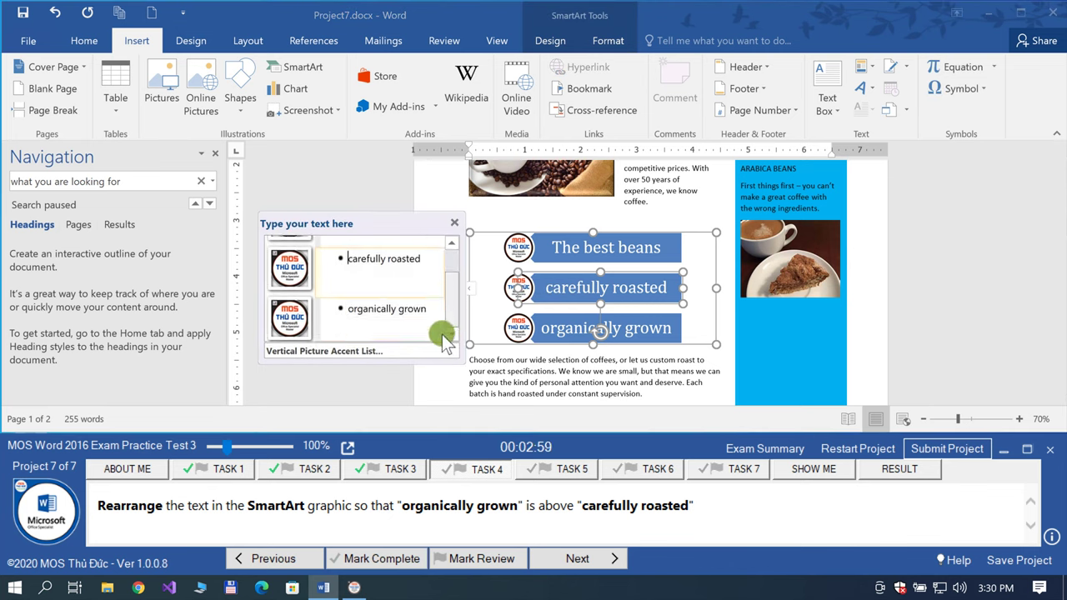
scroll(442, 321, down, 1)
click(410, 309)
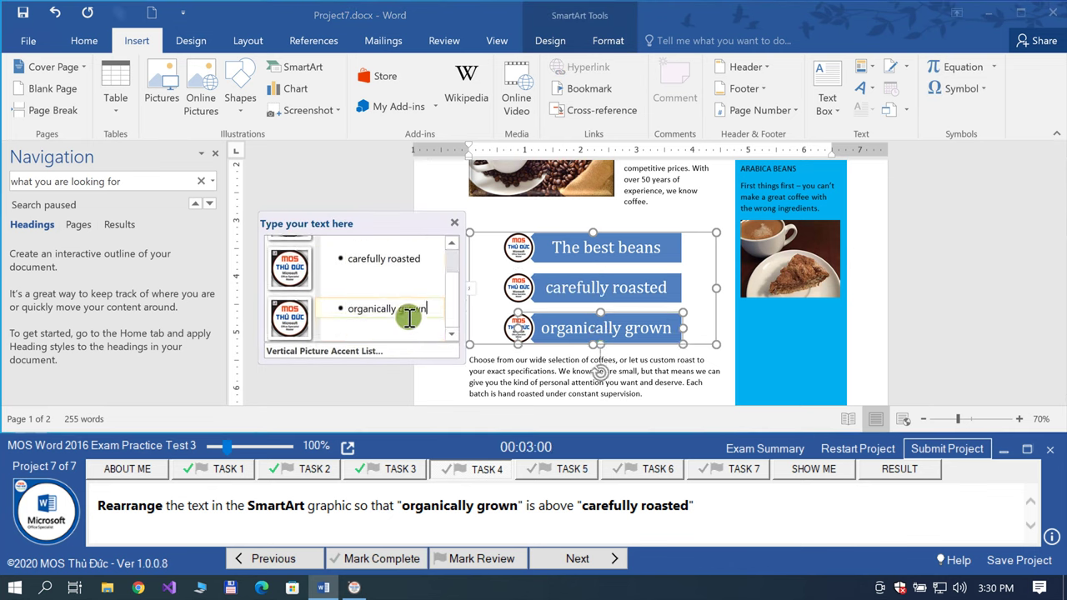
Step: Move 'organically grown' above 'carefully roasted' and mark task 4 complete
click(561, 43)
click(204, 69)
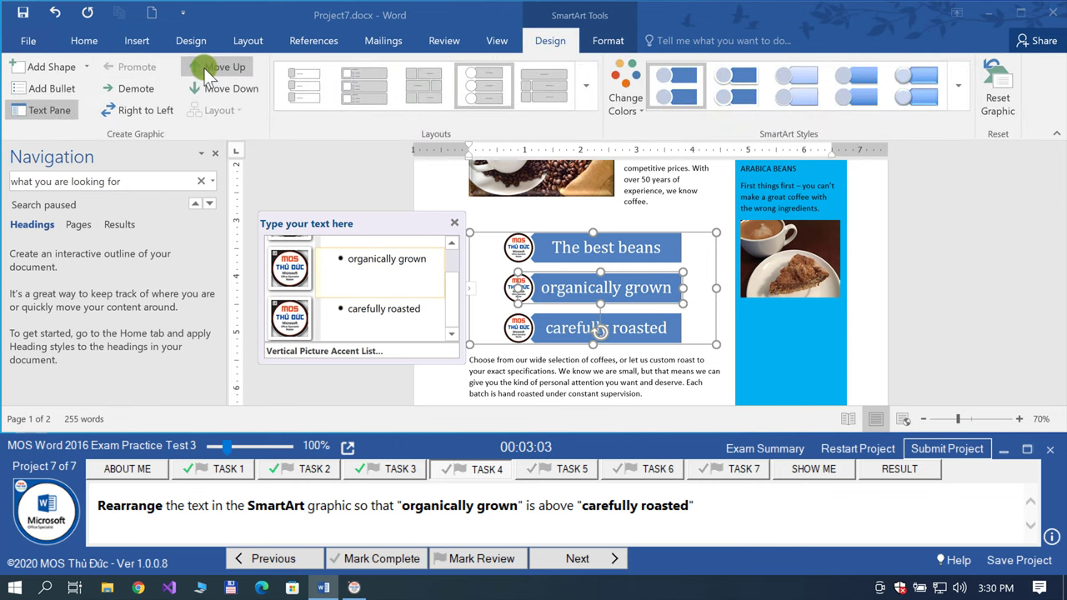
click(204, 68)
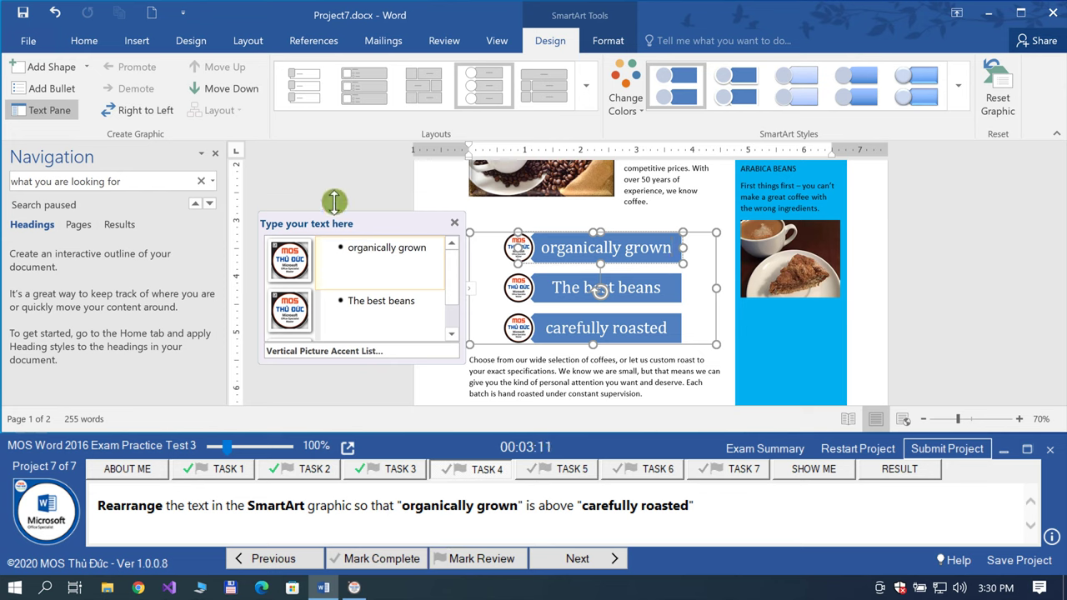
click(208, 87)
click(209, 87)
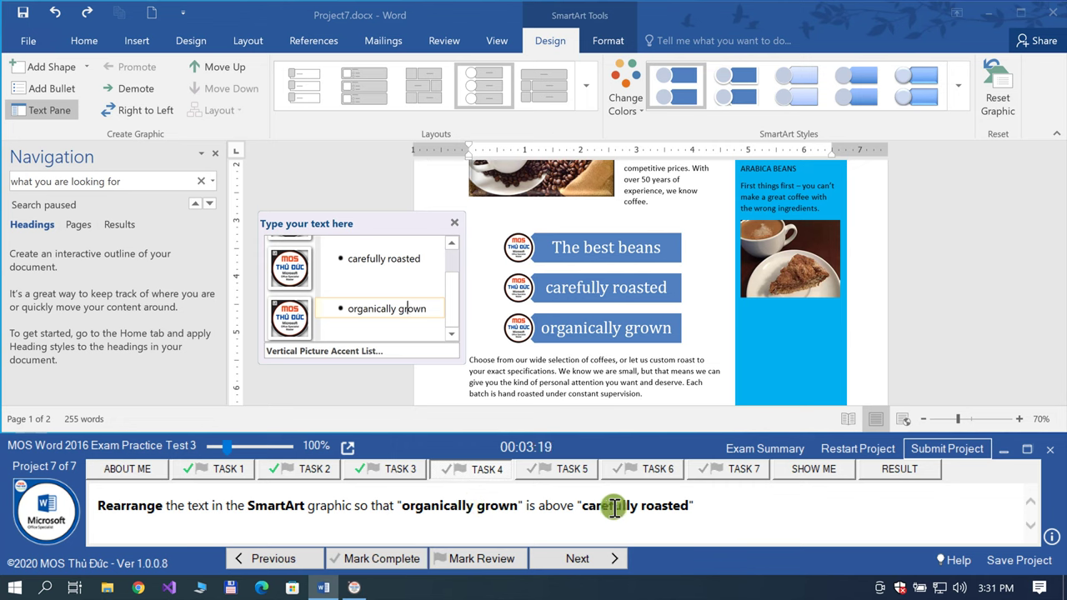
click(233, 68)
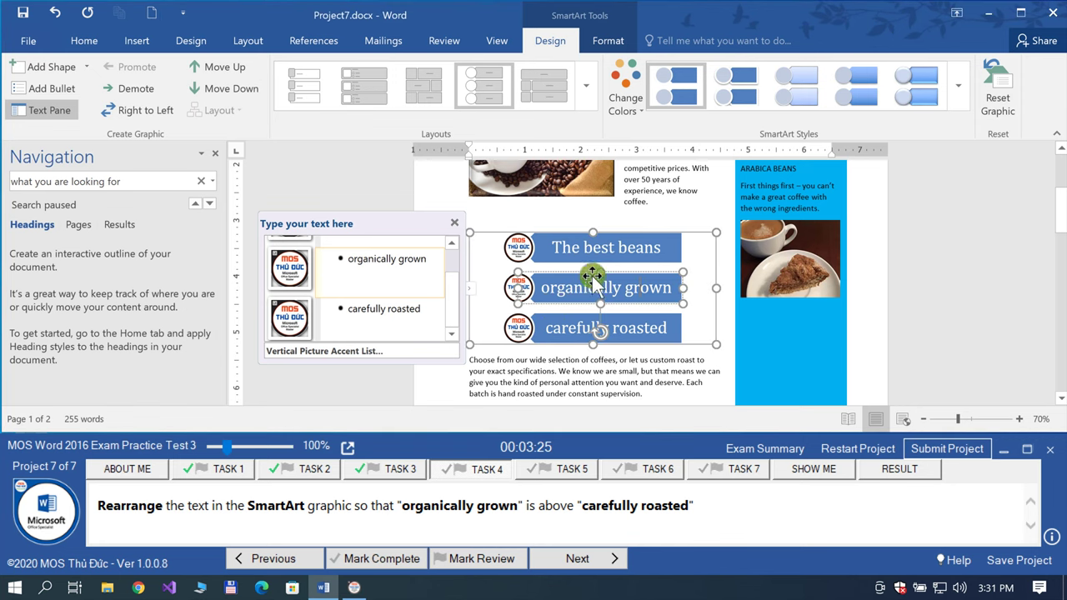
click(454, 223)
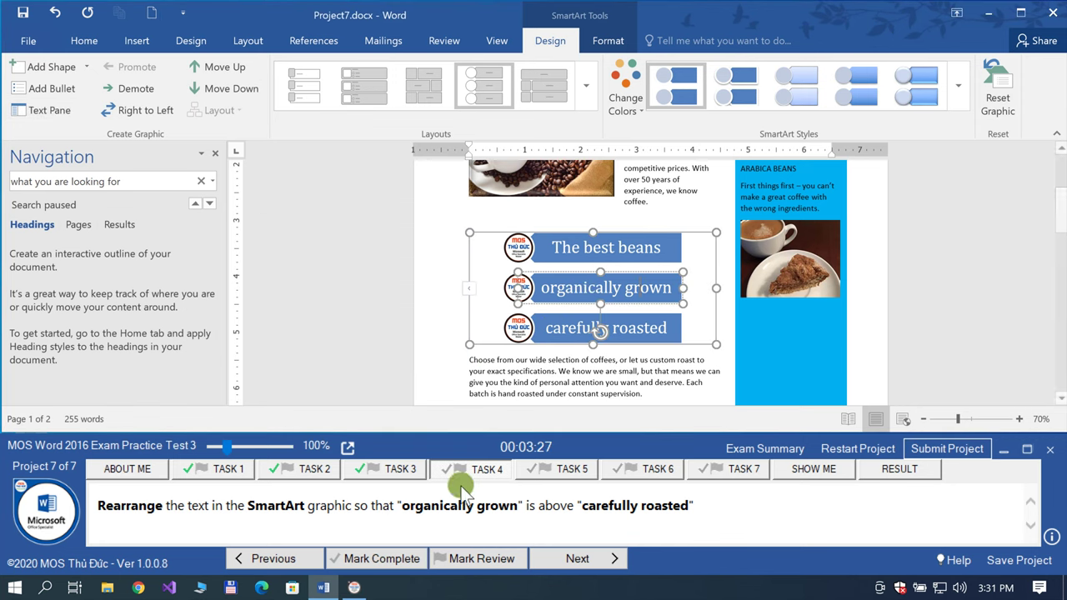
click(399, 543)
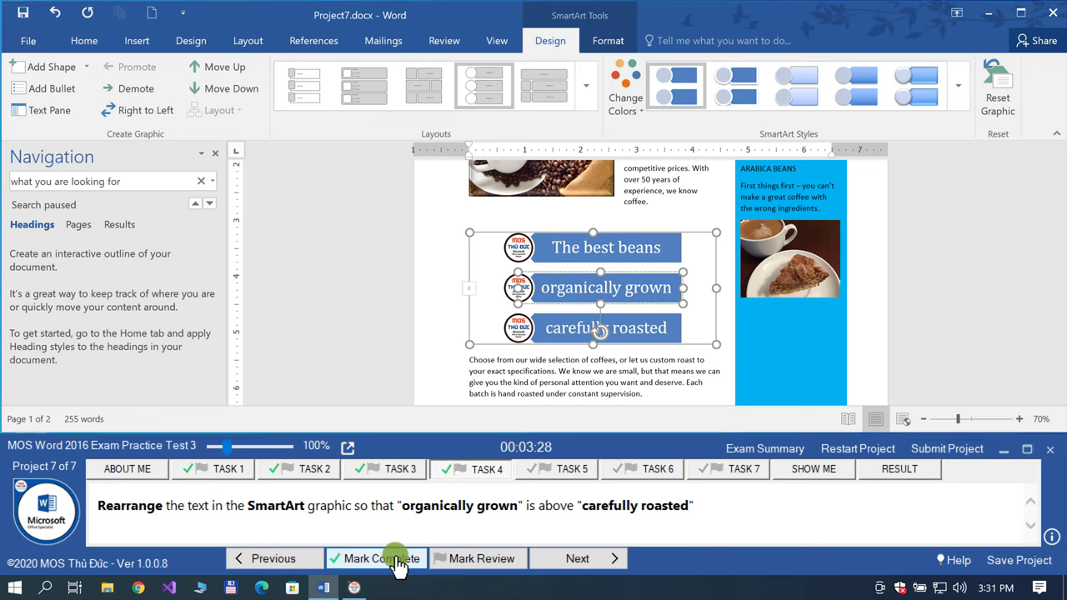
click(579, 560)
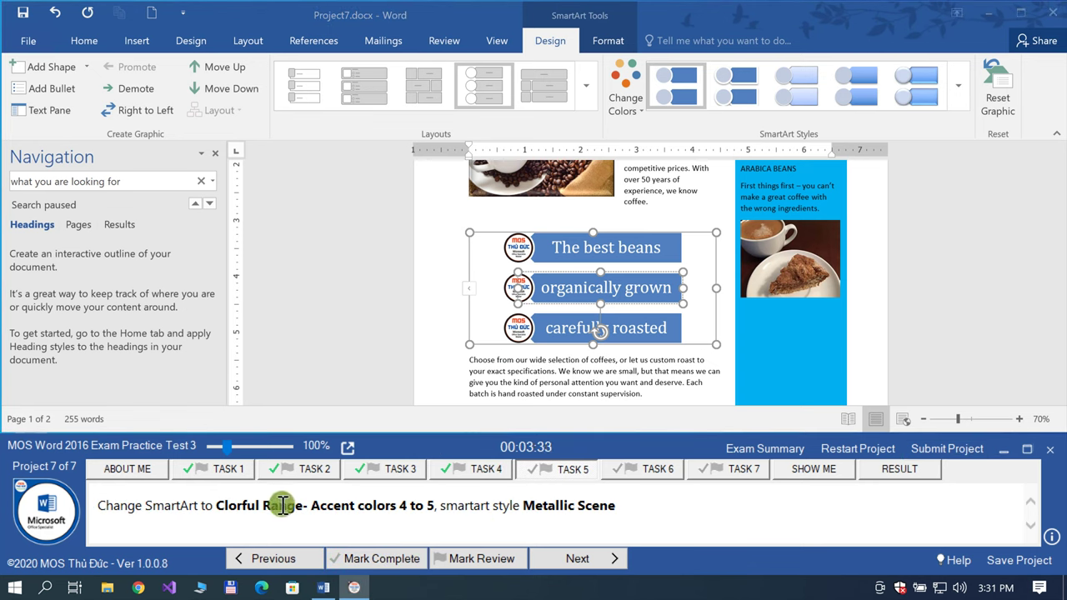
Step: Recolour the SmartArt with Colorful Range - Accent Colors 4 to 5
click(673, 278)
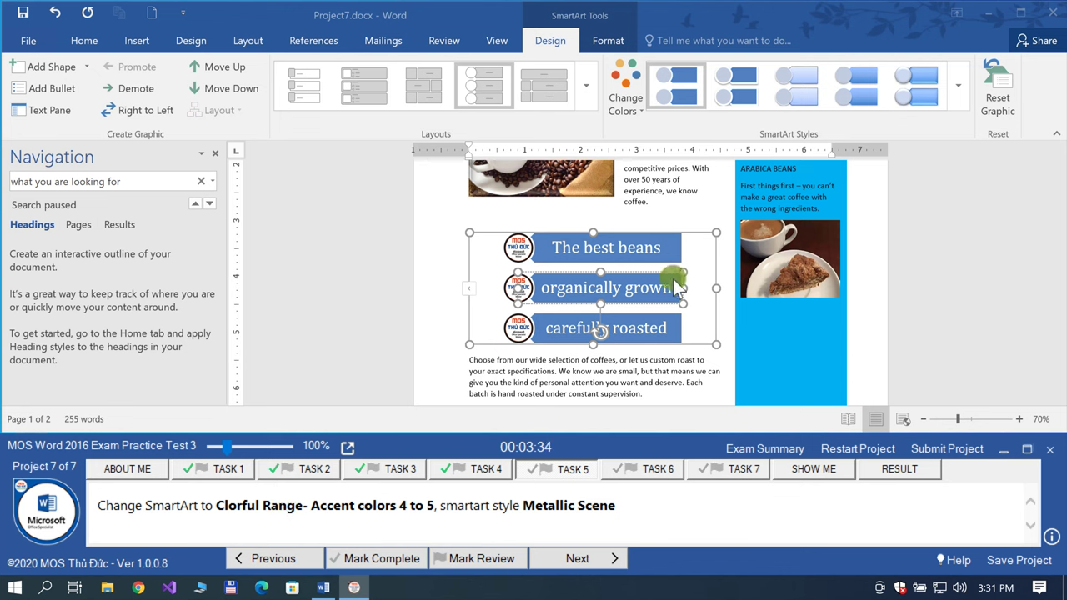
click(618, 92)
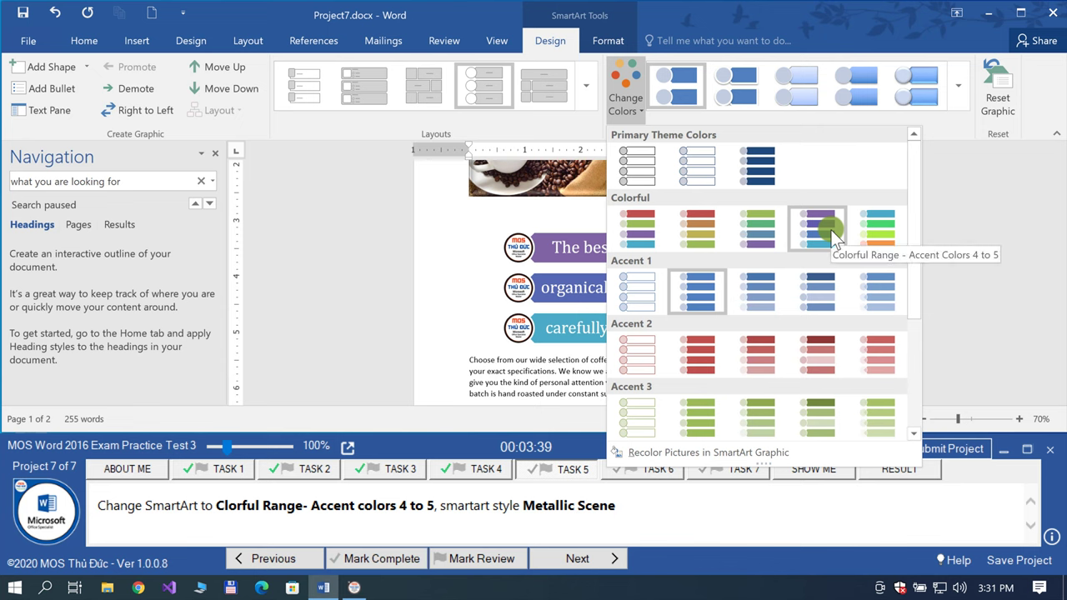
click(834, 238)
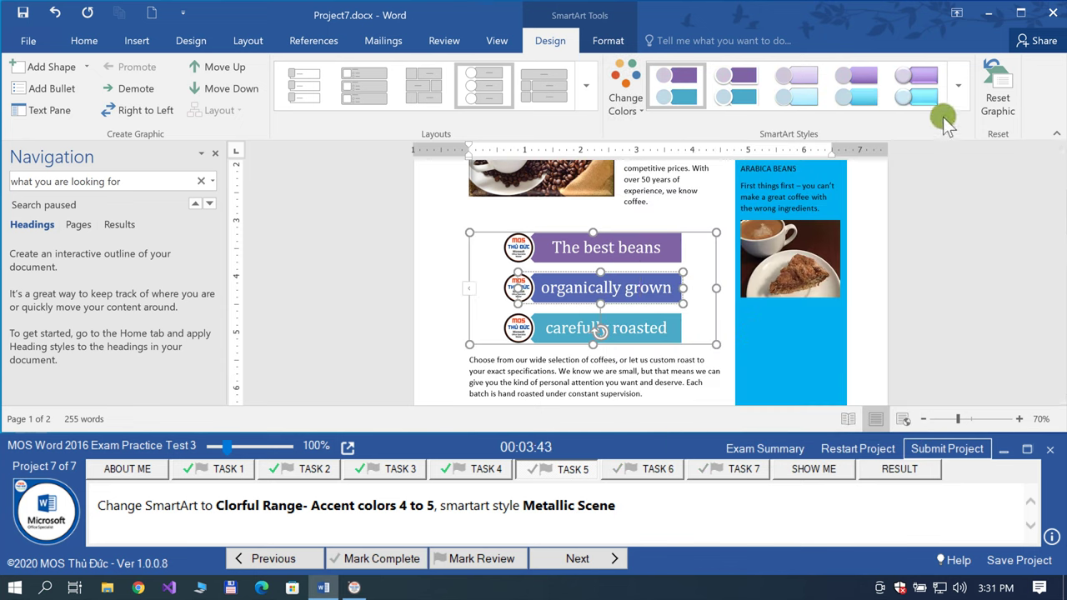
Step: Apply the Metallic Scene SmartArt style and mark task 5 complete
click(956, 99)
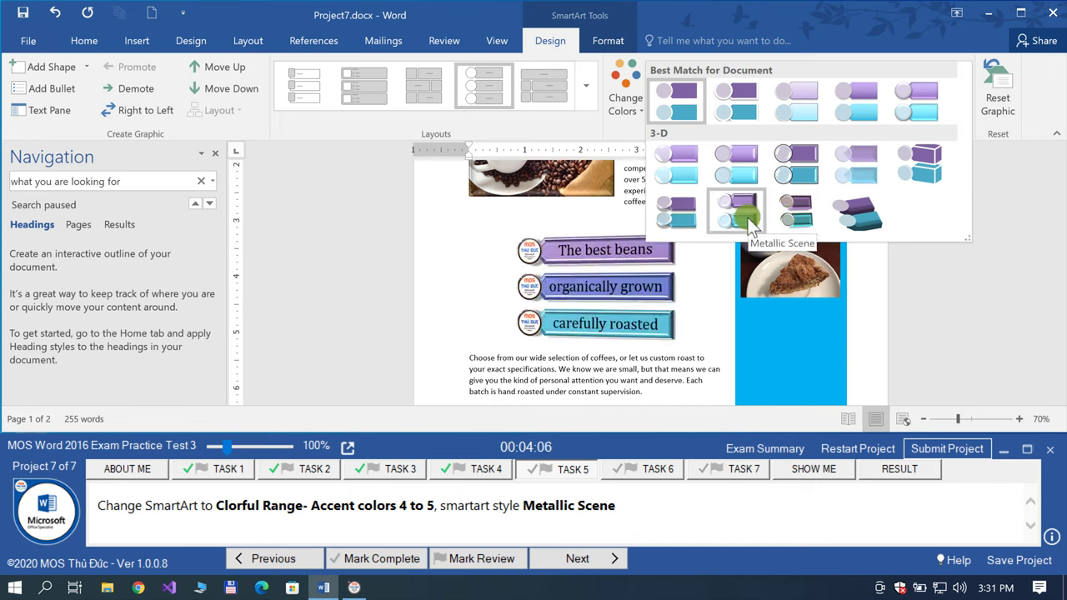
click(749, 218)
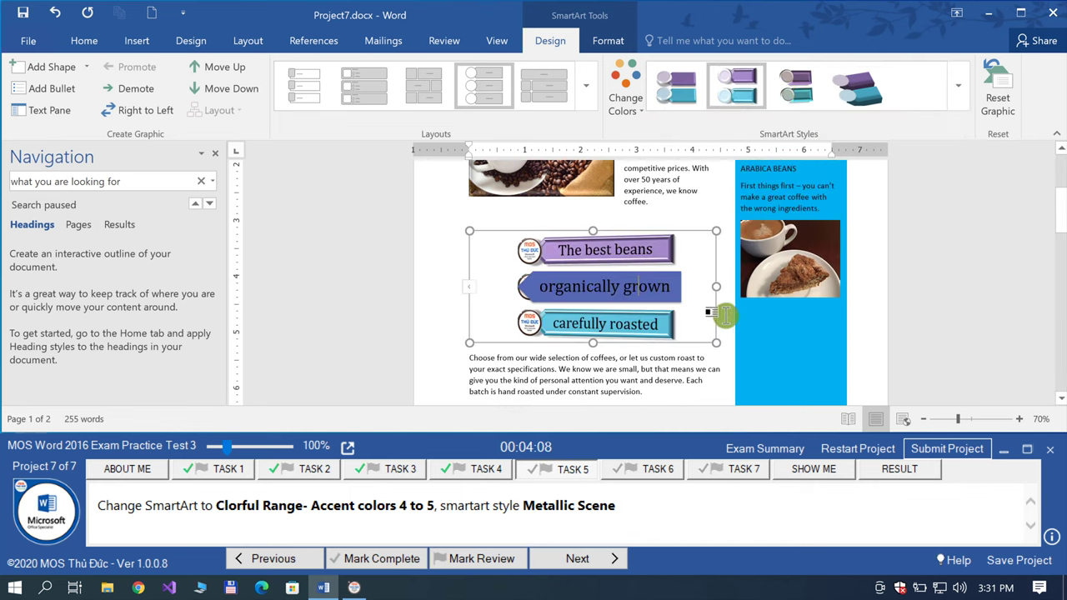
click(727, 357)
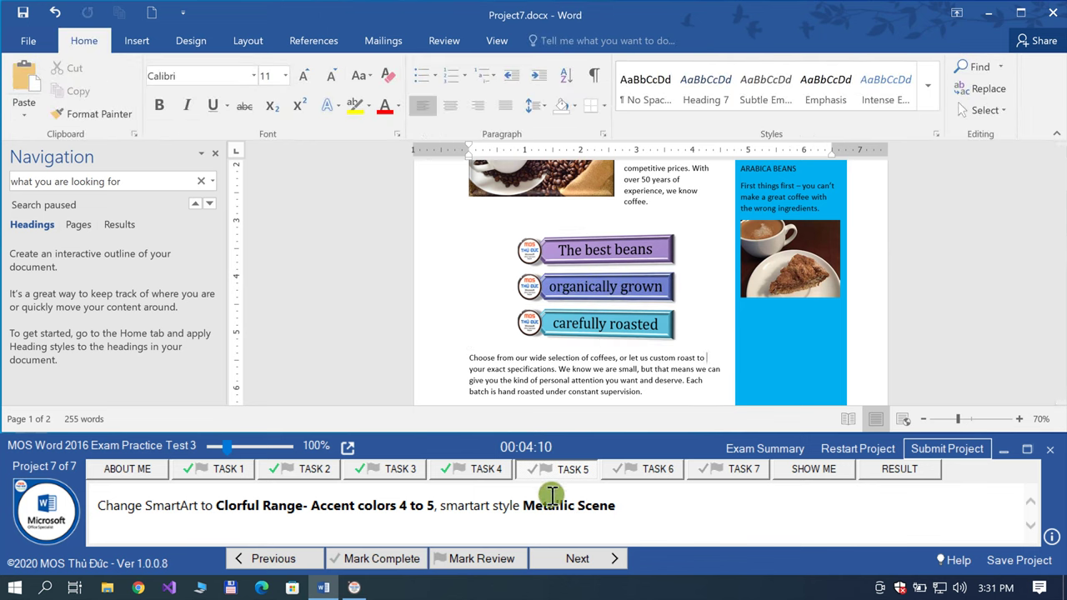
click(511, 563)
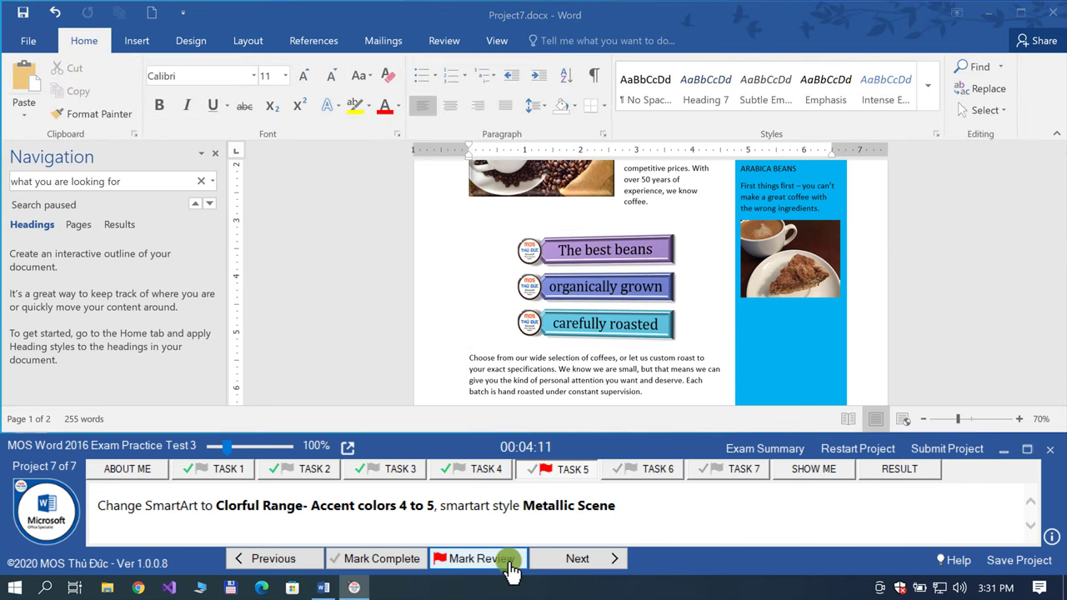
click(405, 560)
click(567, 558)
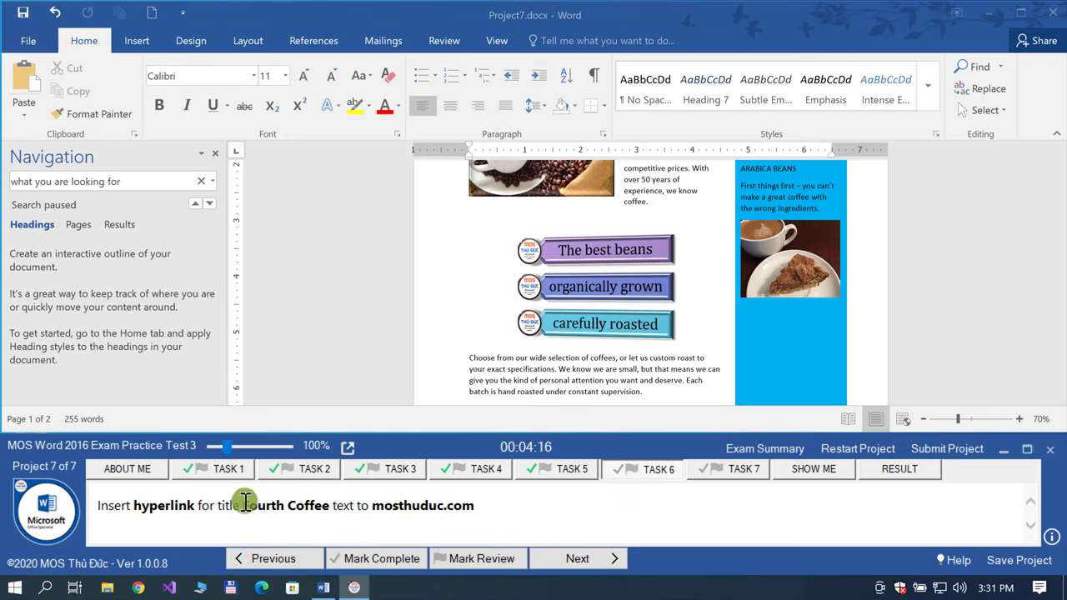
Step: Search the document for 'Fourth Coffee' and select the title
drag(245, 507, 319, 507)
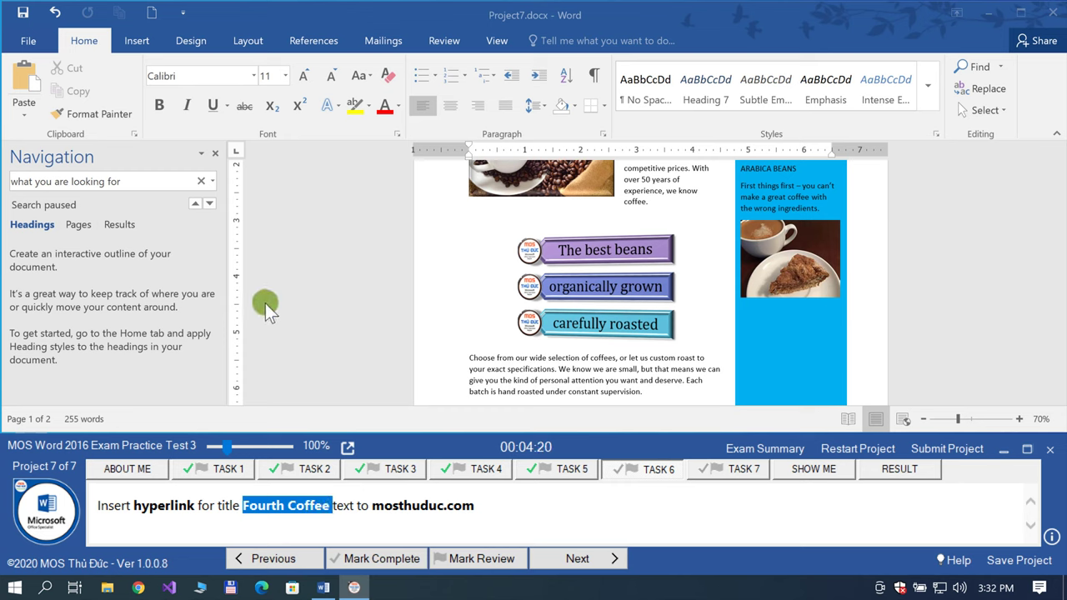
click(202, 180)
click(172, 180)
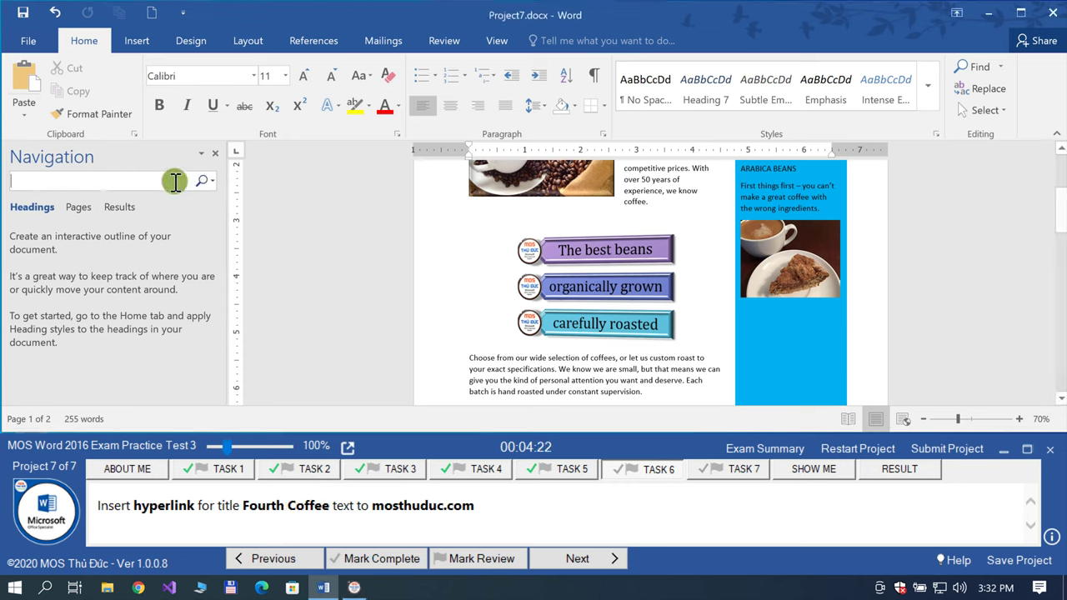
text(Fourth Coffee)
key(Return)
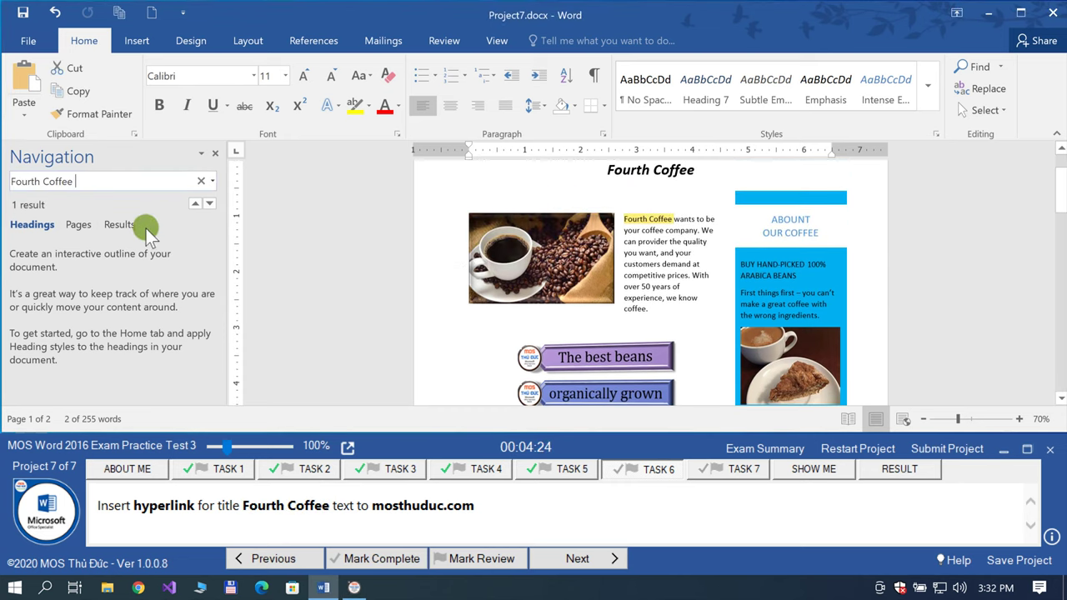
click(114, 226)
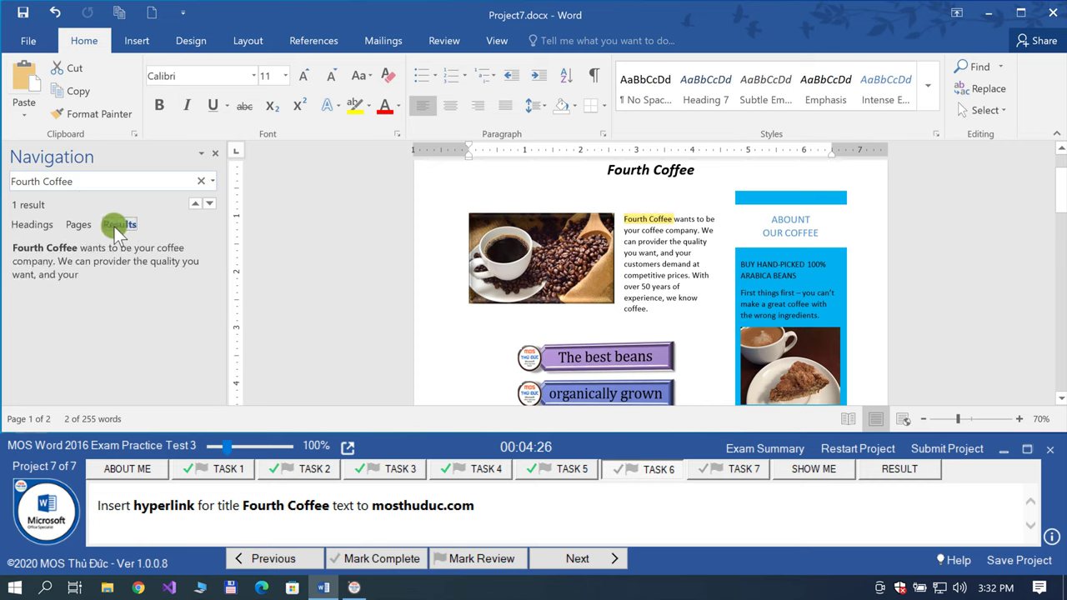
click(58, 251)
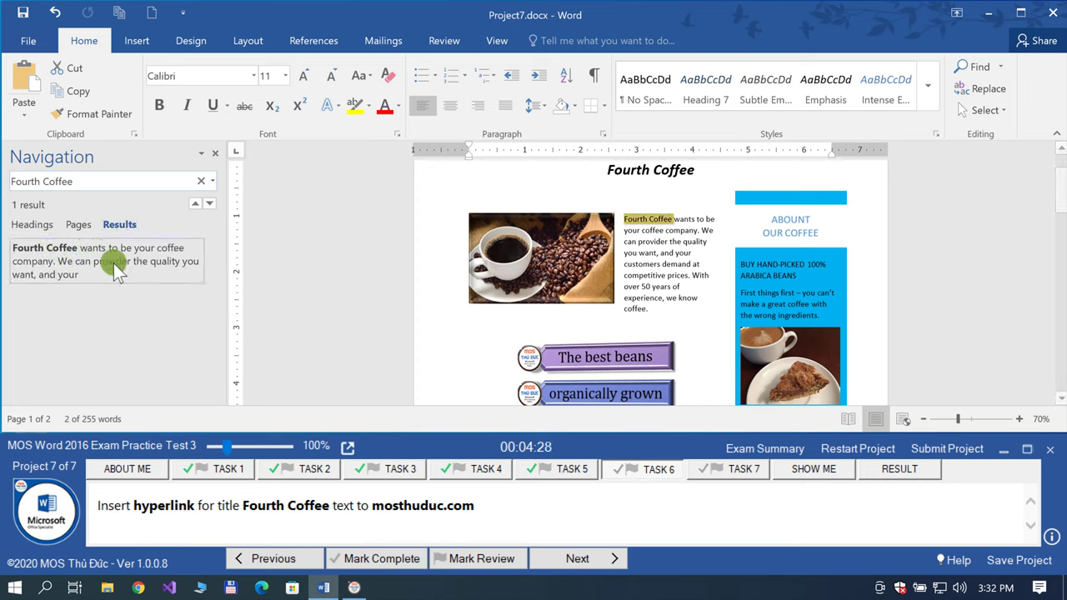
Step: Hyperlink the Fourth Coffee title to mosthuduc.com and mark task 6 complete
drag(371, 506, 459, 505)
key(ctrl+c)
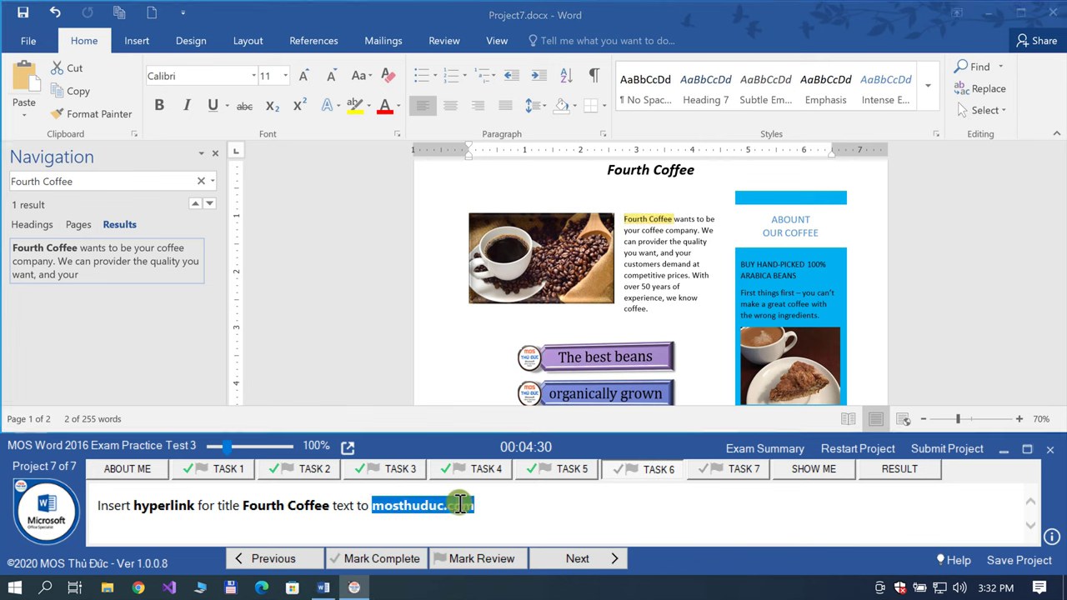
click(398, 10)
click(137, 40)
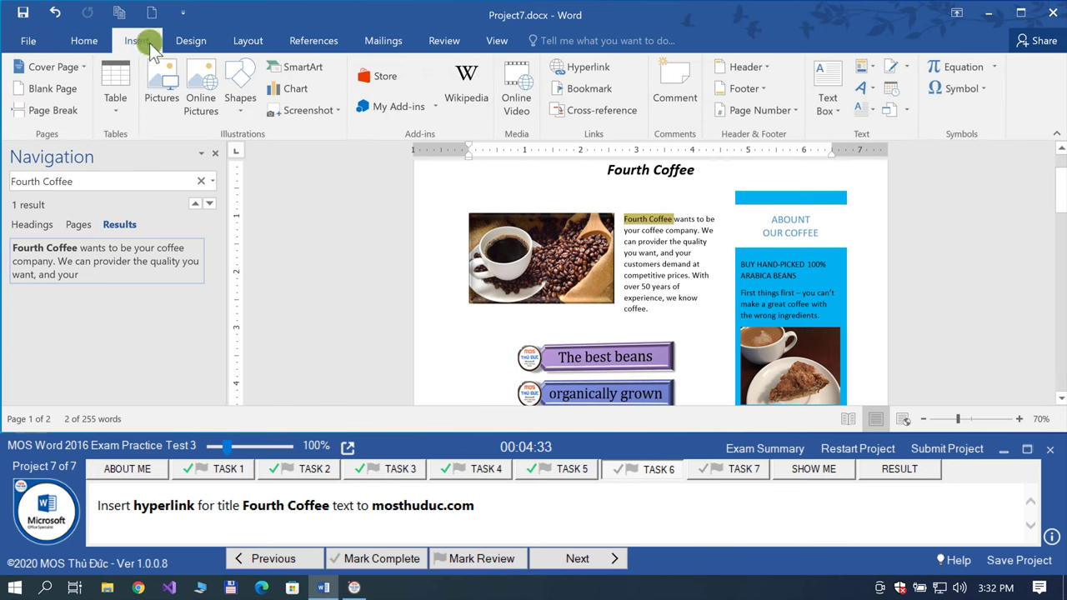
click(626, 67)
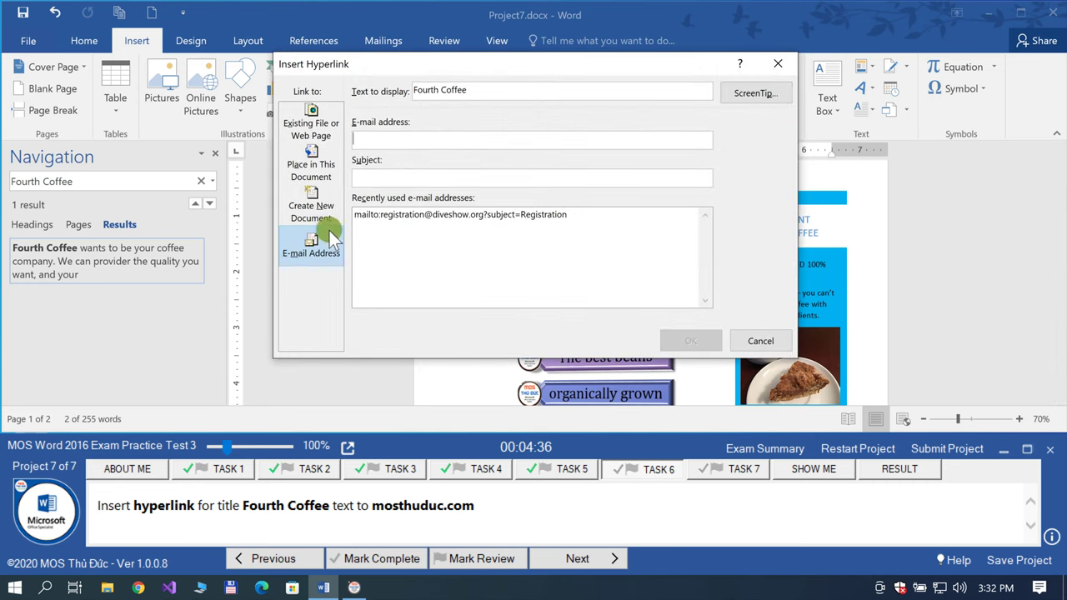
click(310, 124)
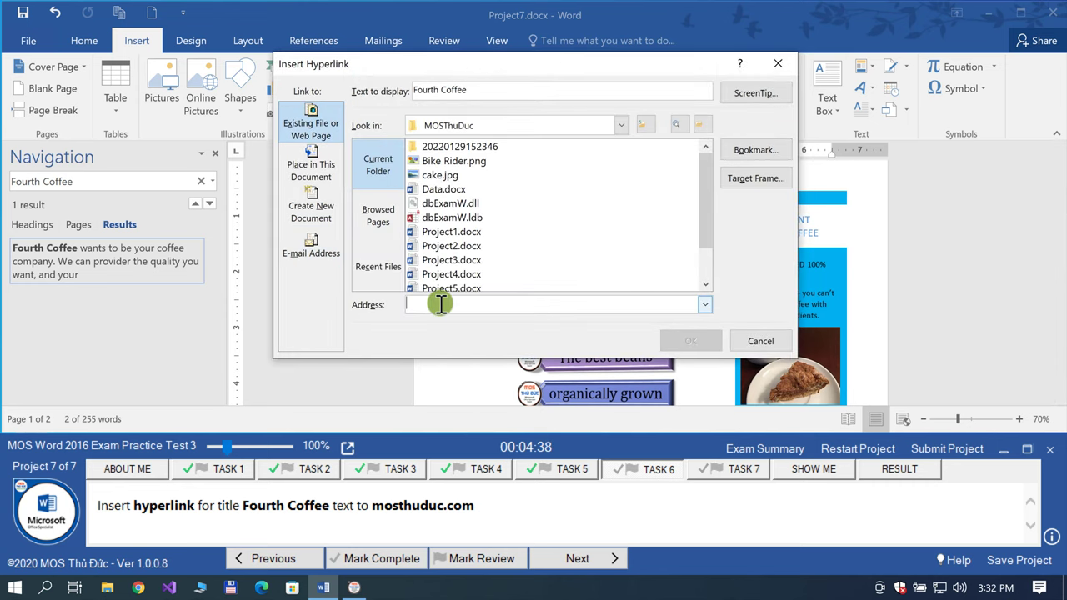
key(ctrl+v)
click(690, 341)
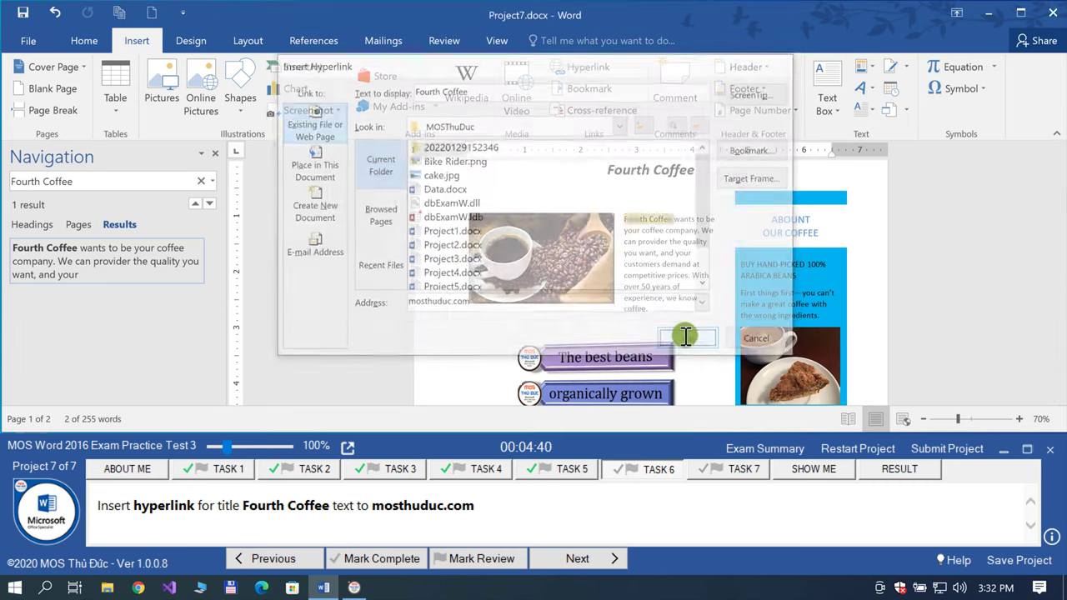
click(701, 230)
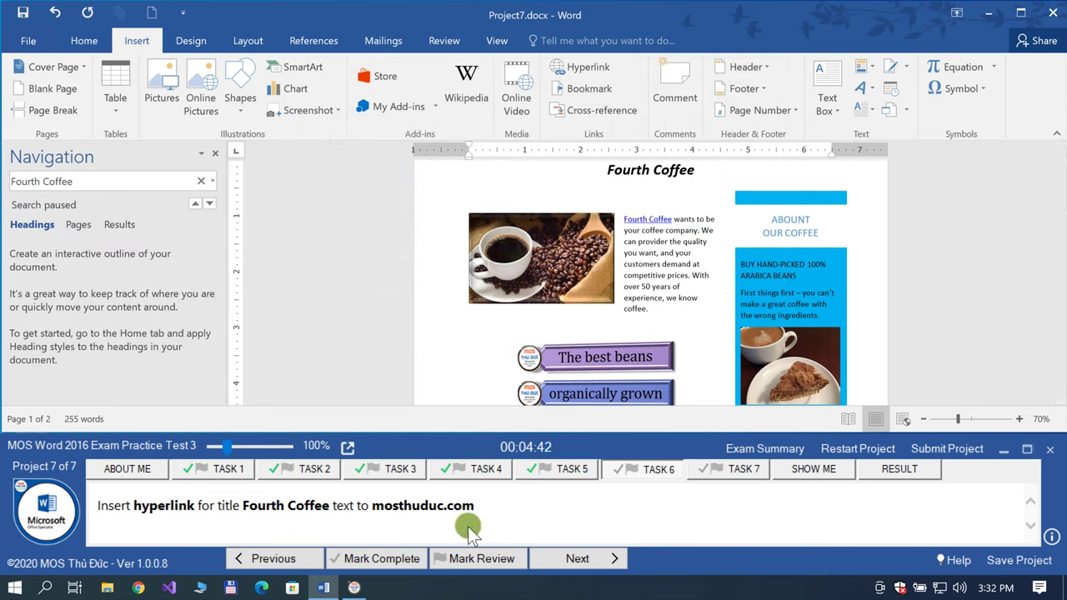
click(404, 562)
click(583, 560)
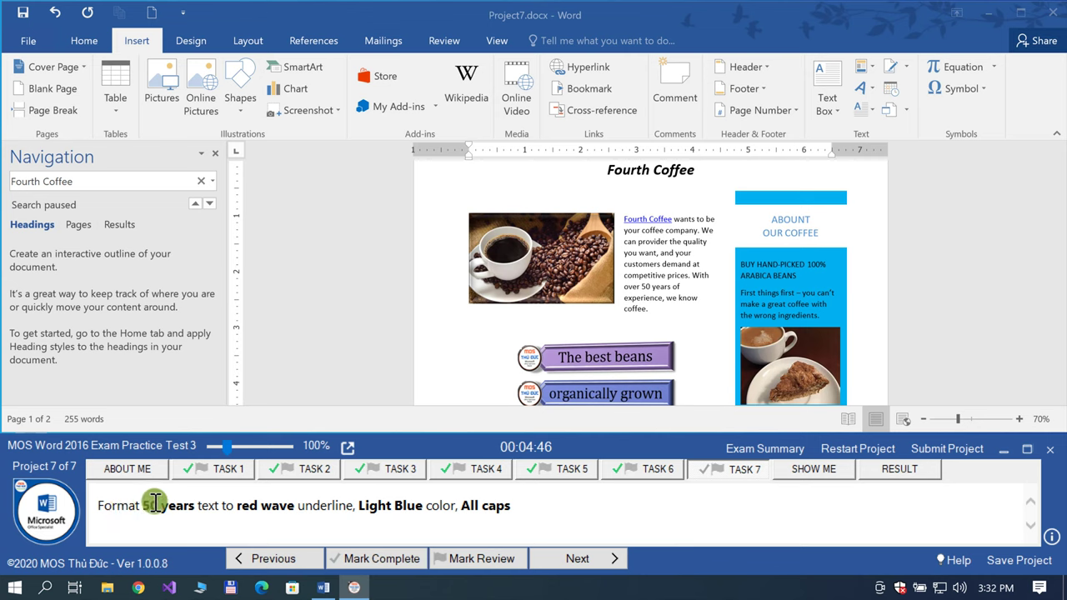
Step: Find and select the '50 years' text in the flyer
drag(142, 506, 176, 508)
key(ctrl+c)
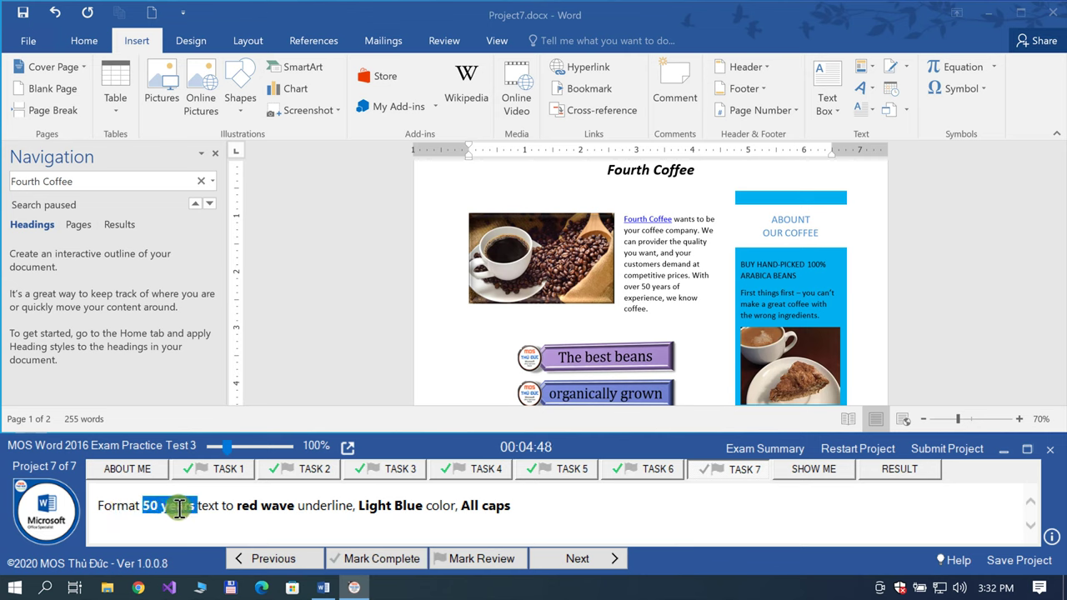
click(197, 182)
key(ctrl+v)
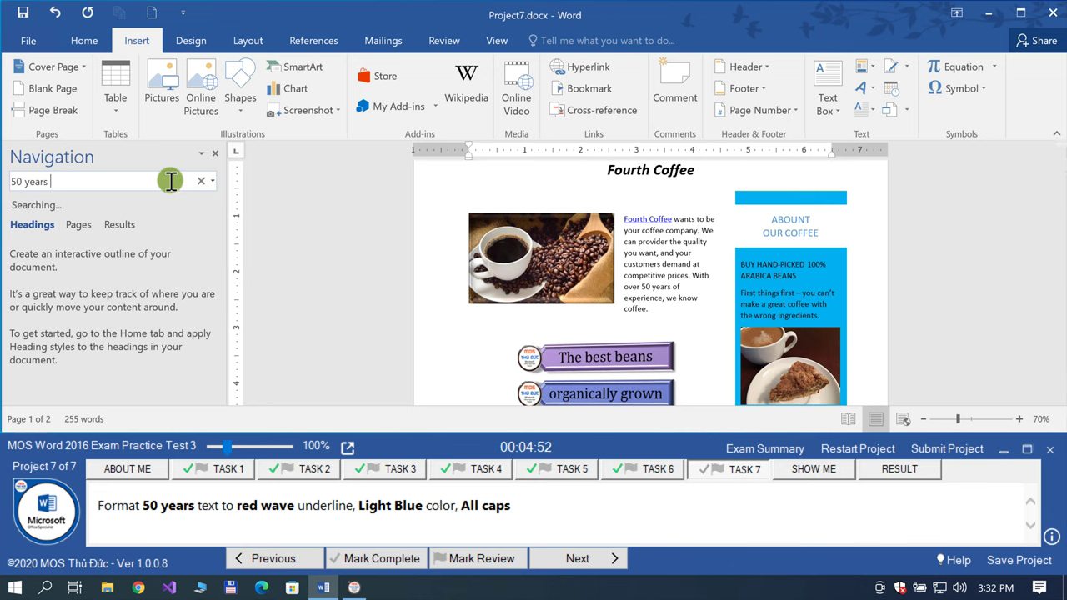
click(121, 225)
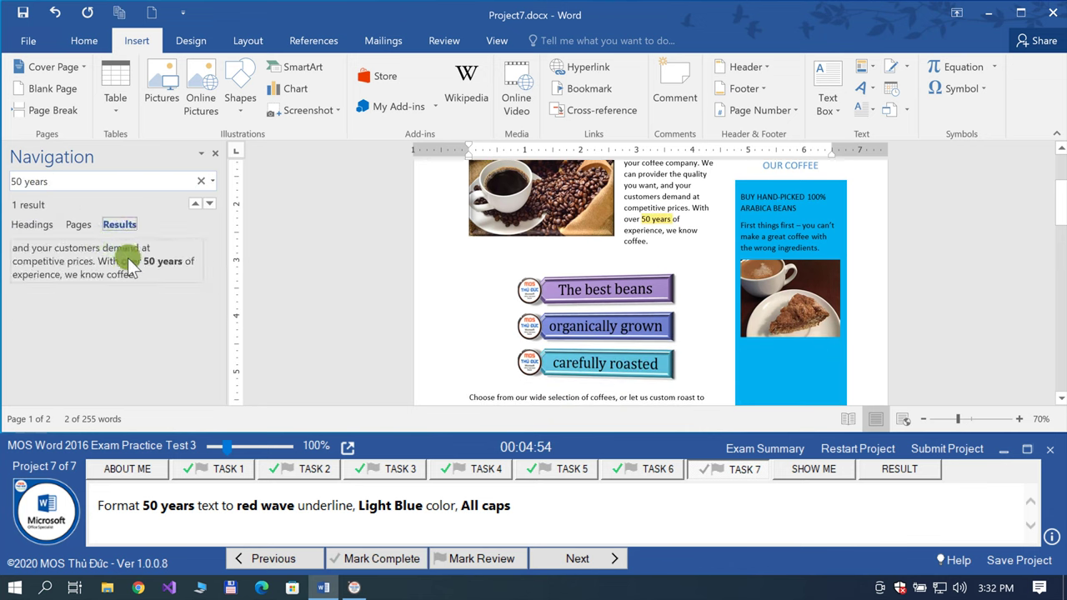
click(129, 261)
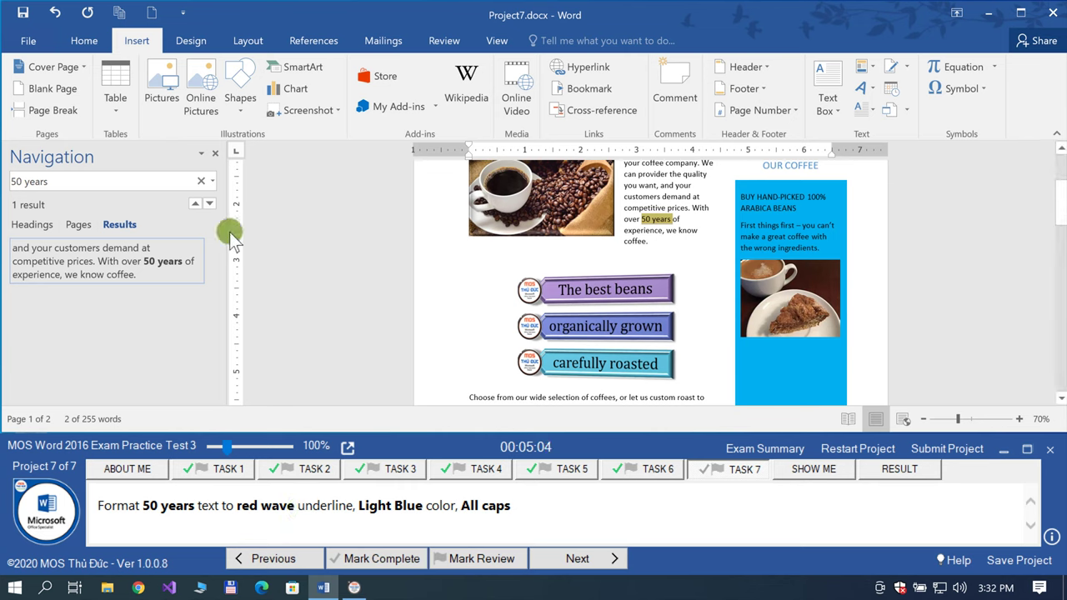
Step: Give '50 years' a red wave underline and a bright green highlight
click(87, 40)
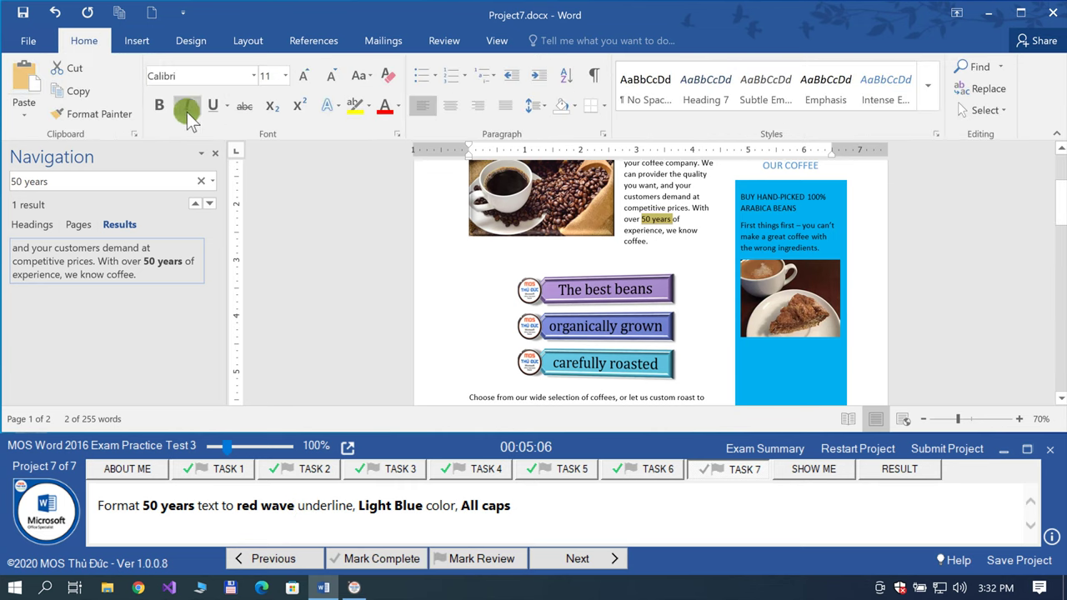
click(226, 105)
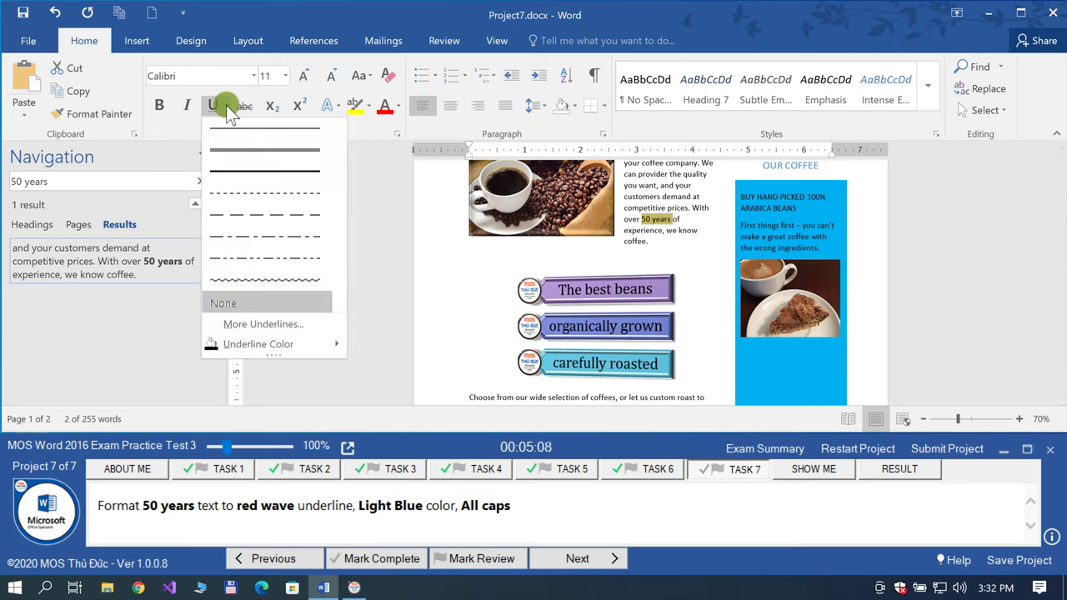
click(242, 279)
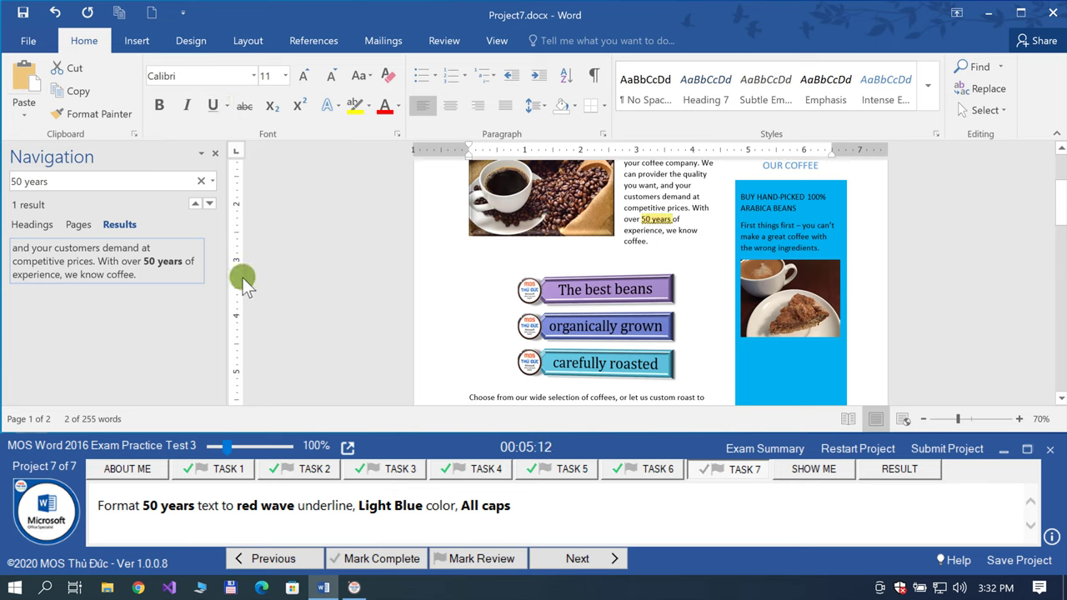
click(227, 105)
mouse_move(259, 343)
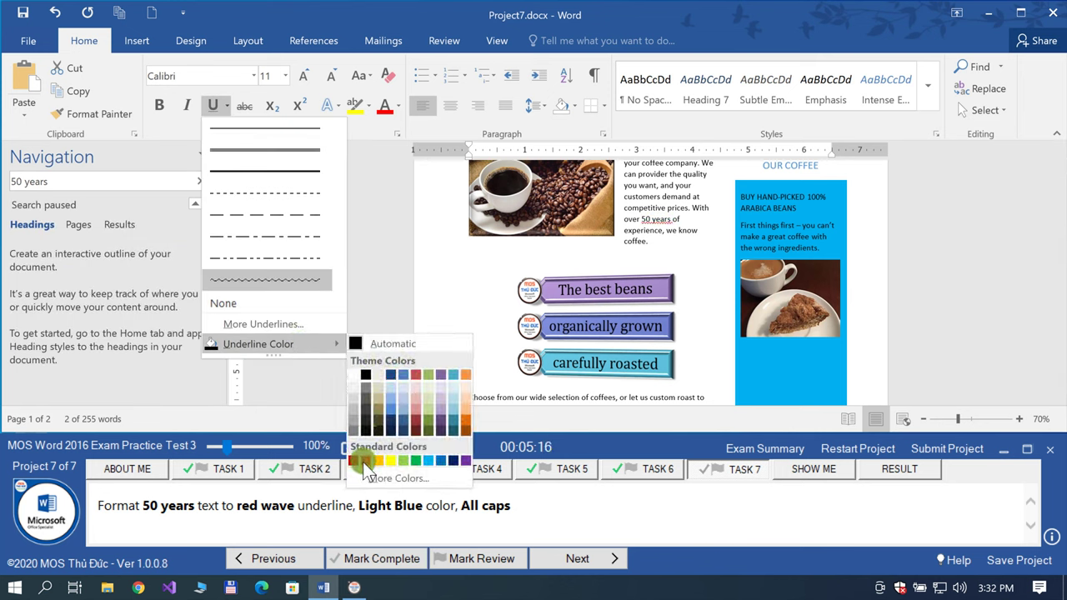
click(363, 461)
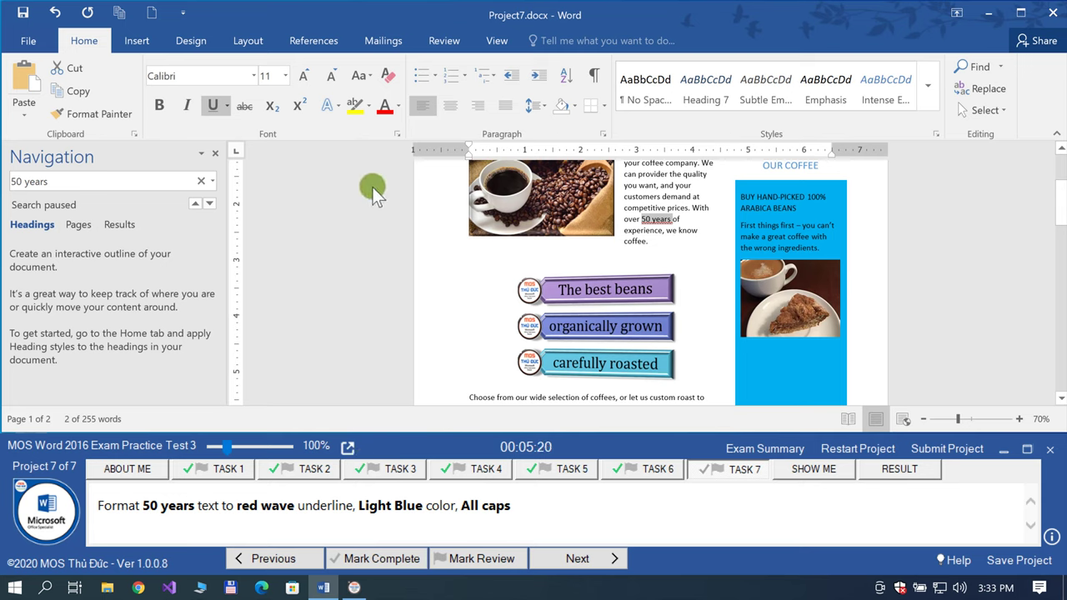
click(368, 106)
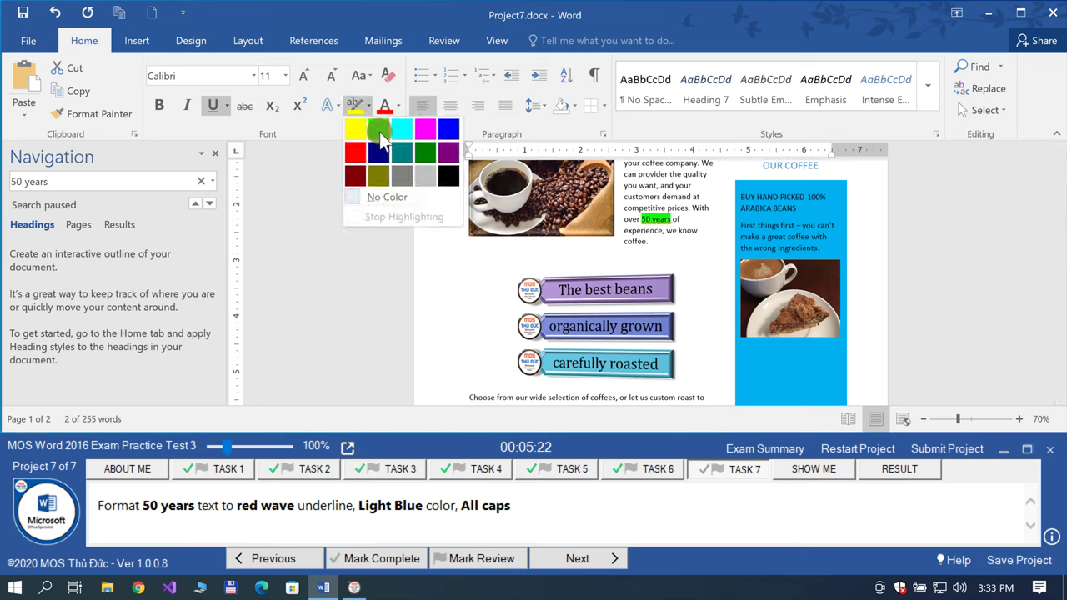
click(379, 130)
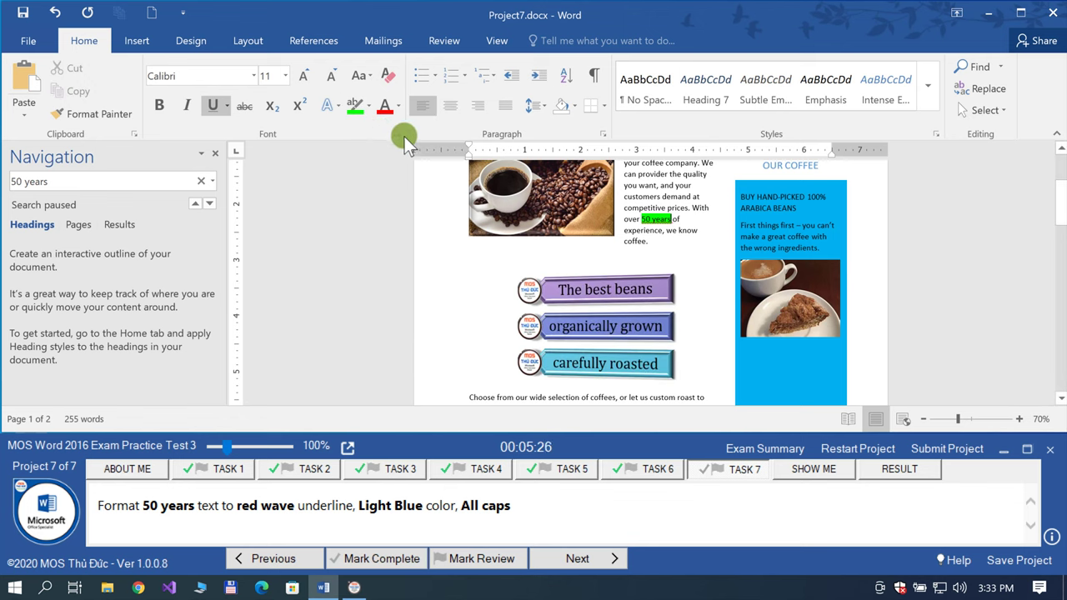
Step: Check All caps in the Font dialog and confirm it
click(397, 134)
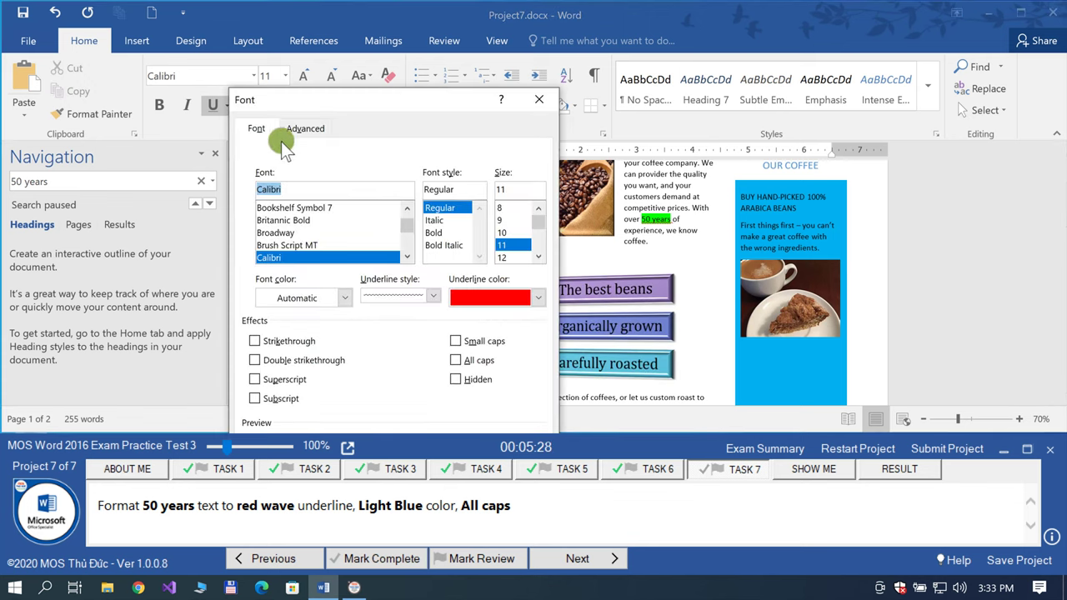
click(453, 360)
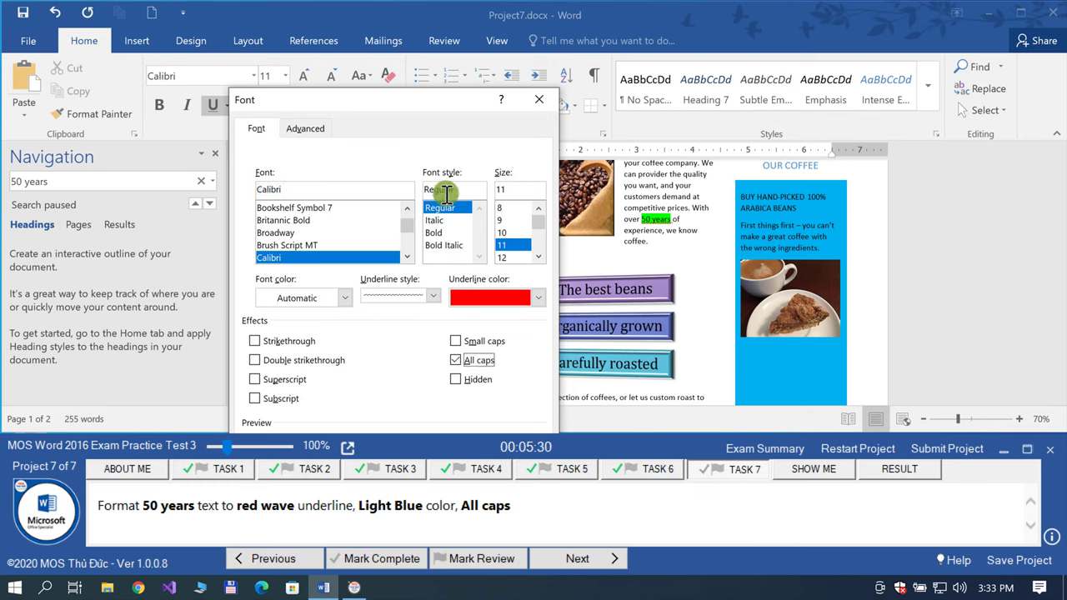
mouse_move(443, 108)
mouse_down()
mouse_move(498, 6)
mouse_move(489, 26)
mouse_up()
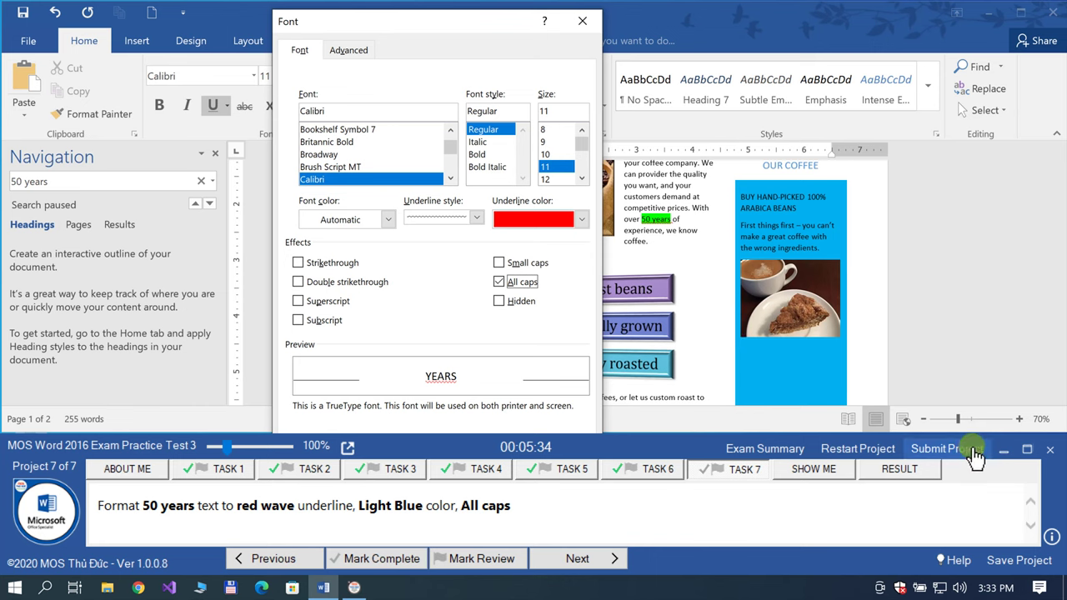
click(1003, 449)
click(497, 471)
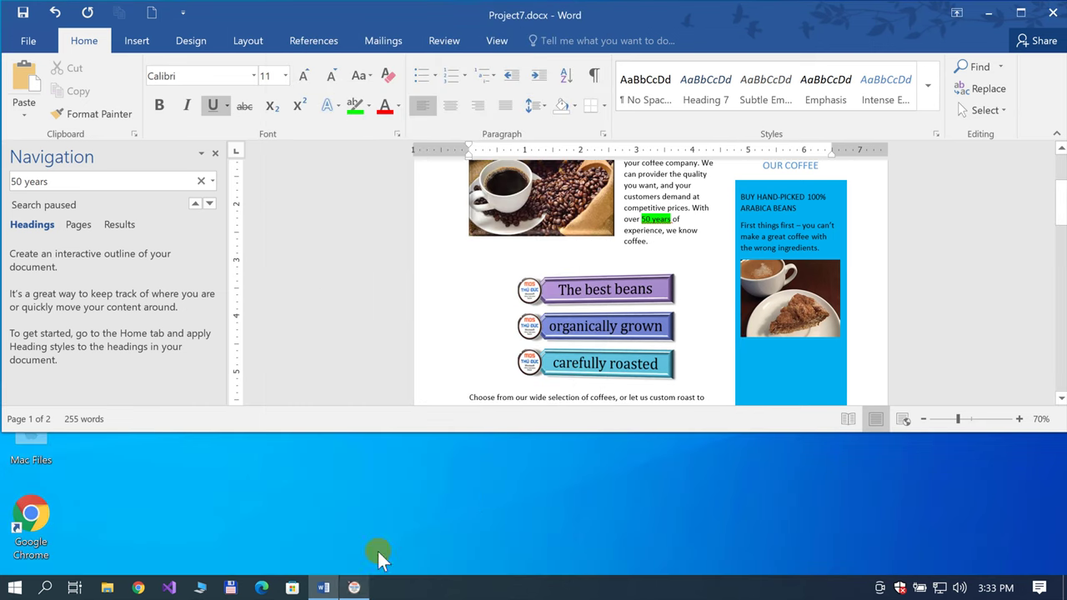
Step: Reselect '50 years' and reapply All caps so it reads 50 YEARS
click(650, 233)
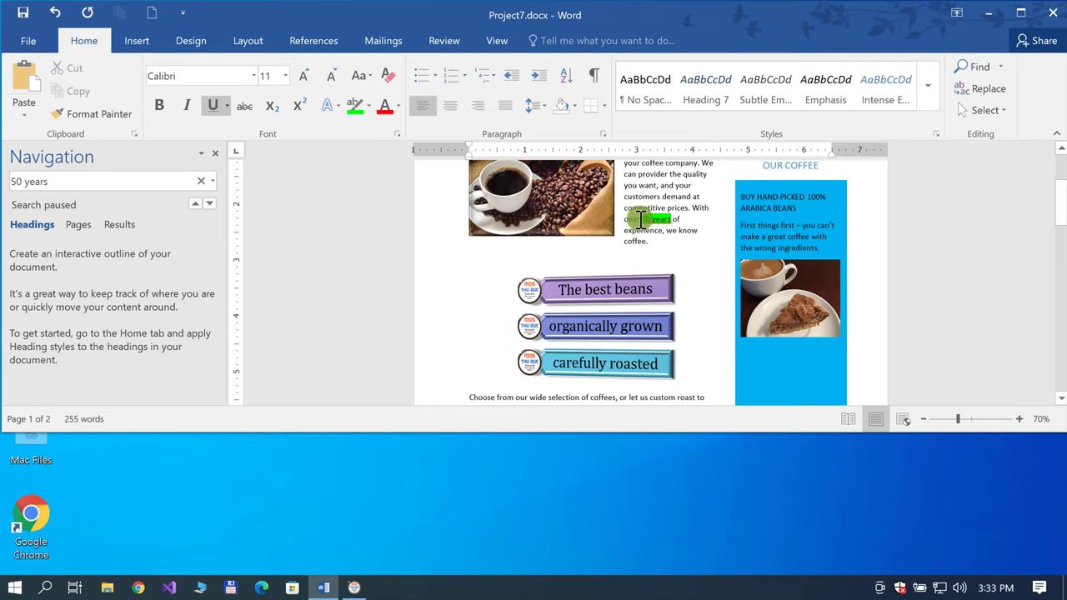
click(119, 225)
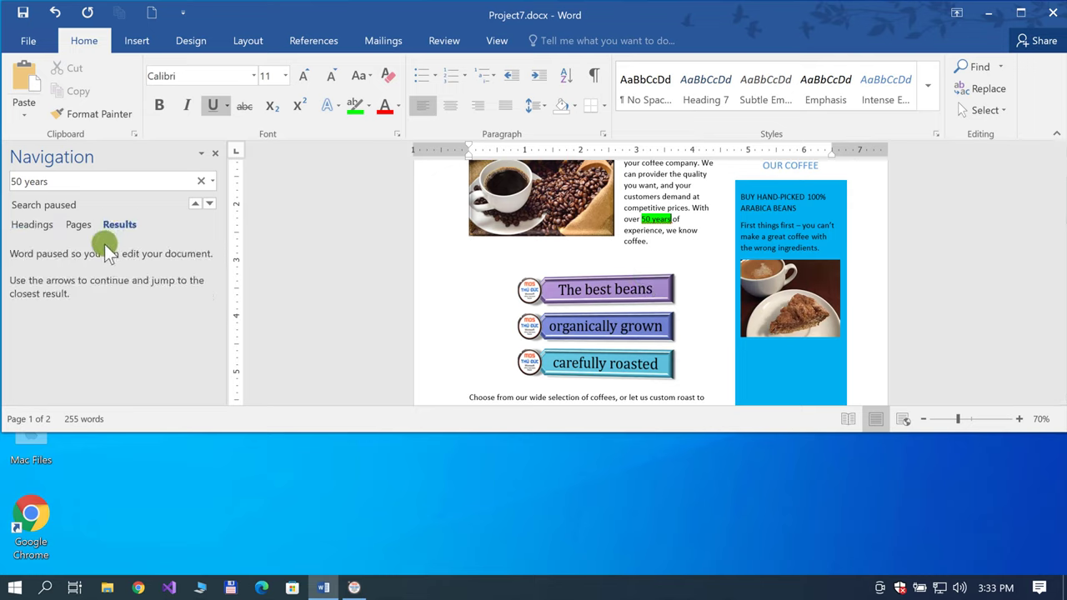
drag(640, 219, 671, 220)
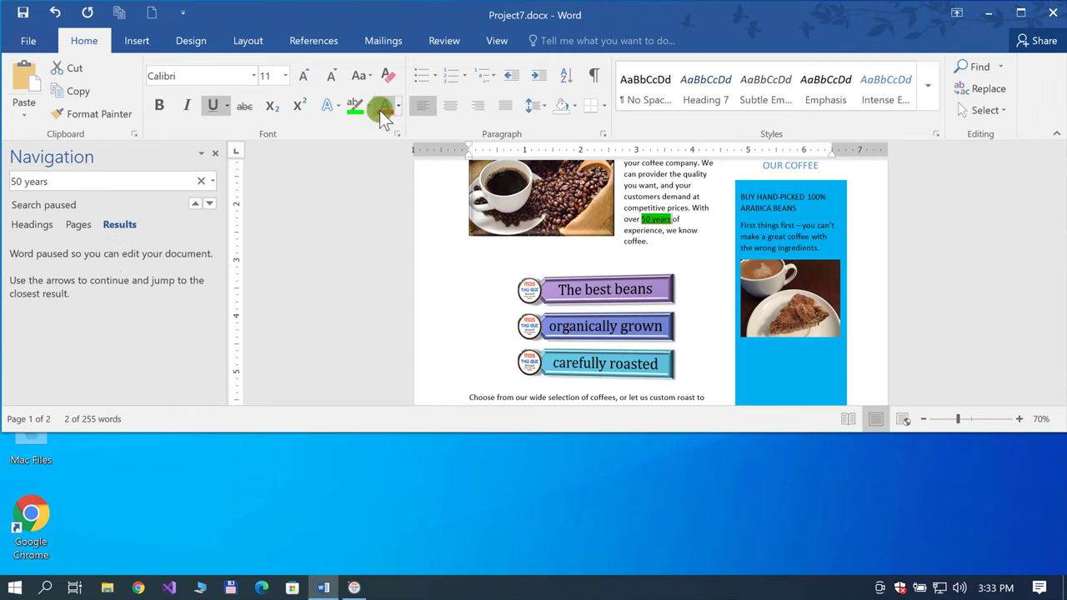
click(397, 132)
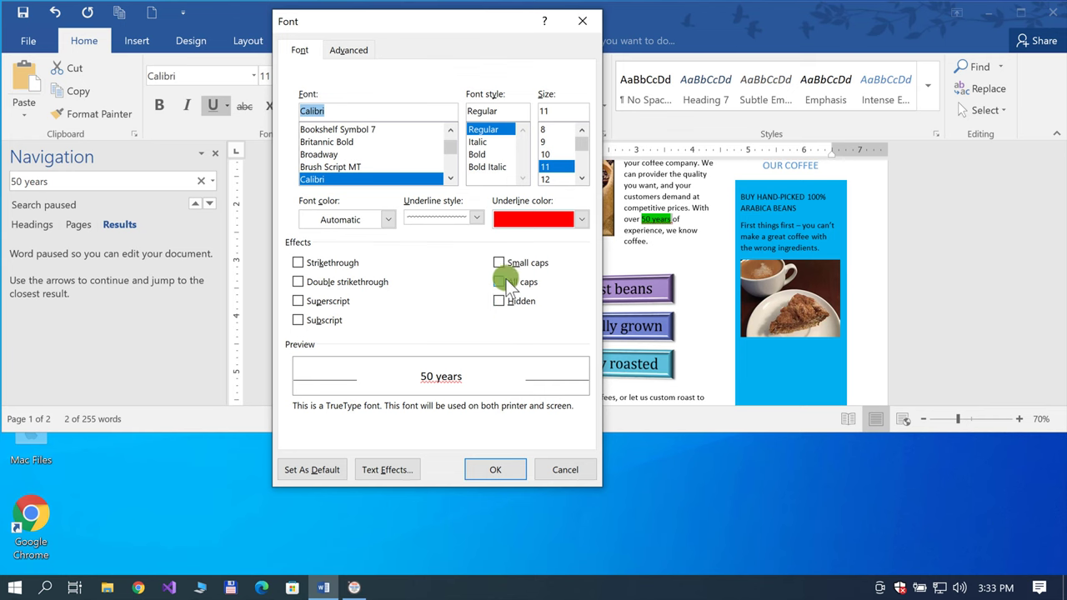
click(501, 281)
click(509, 468)
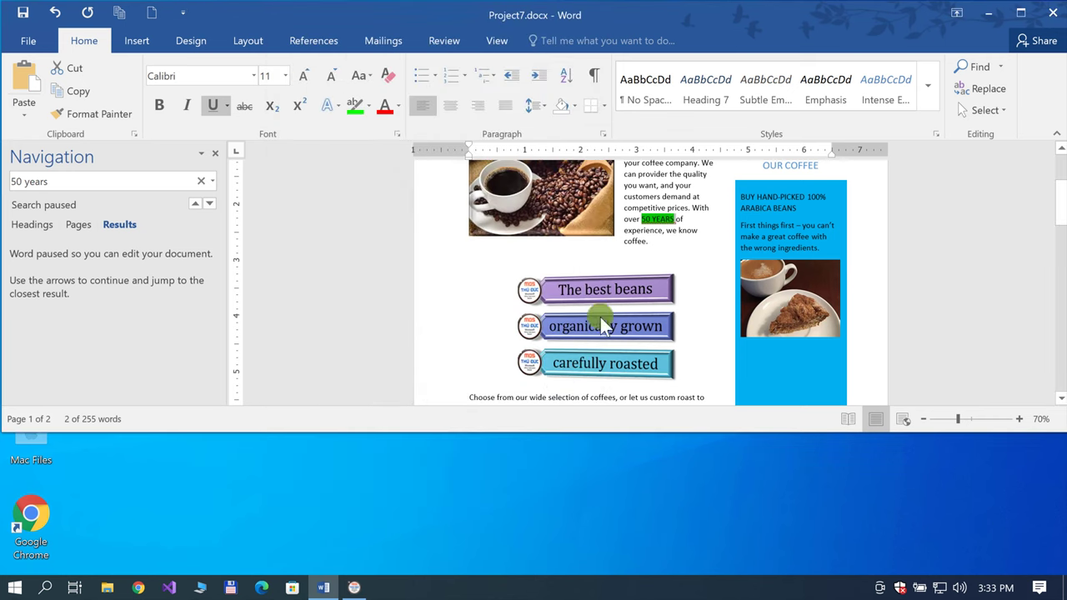
click(642, 222)
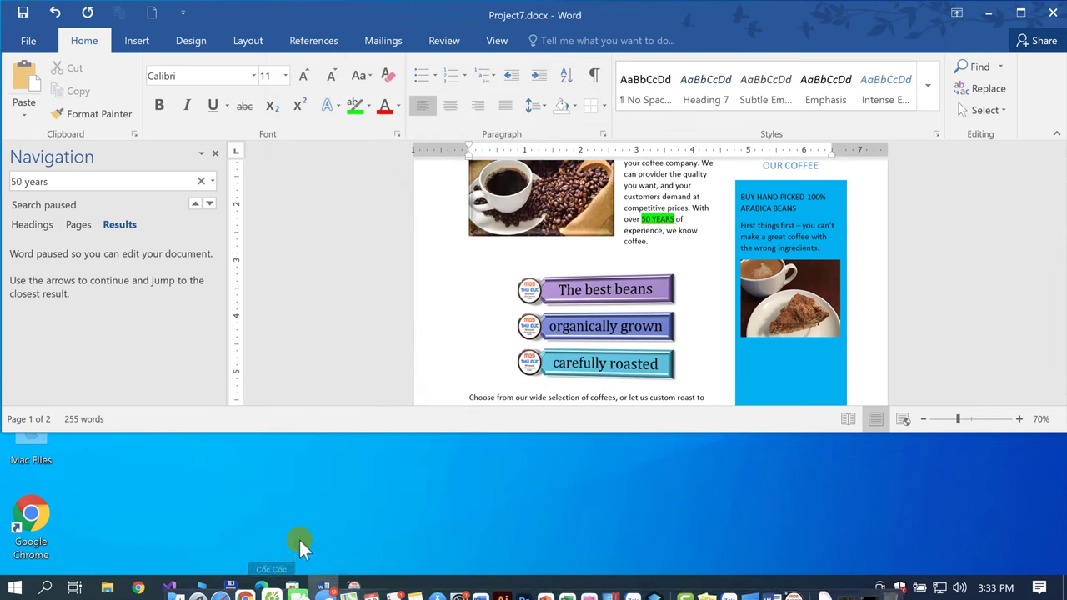
click(352, 587)
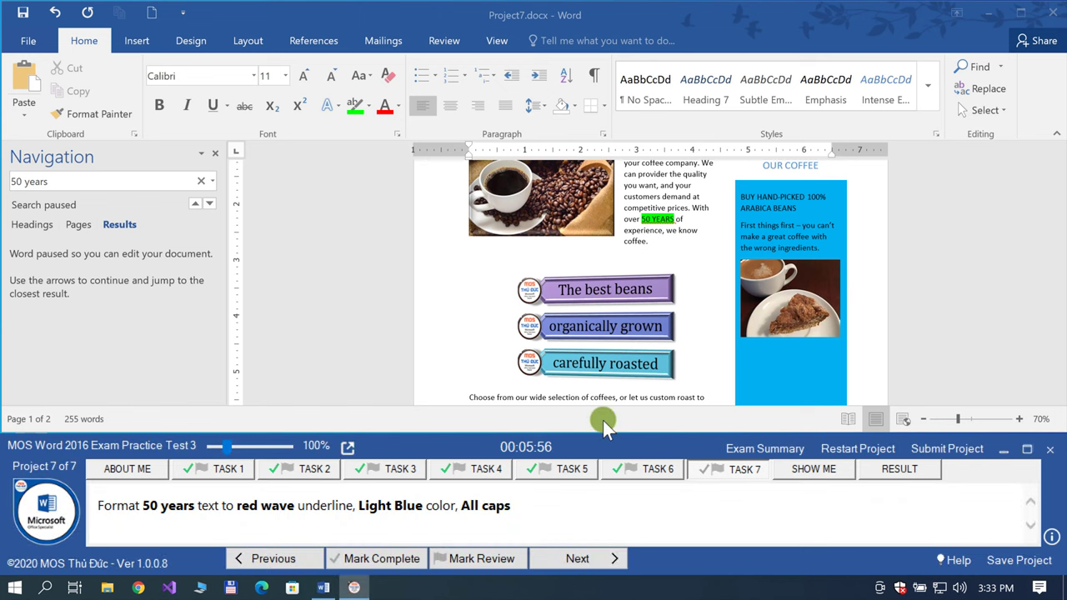